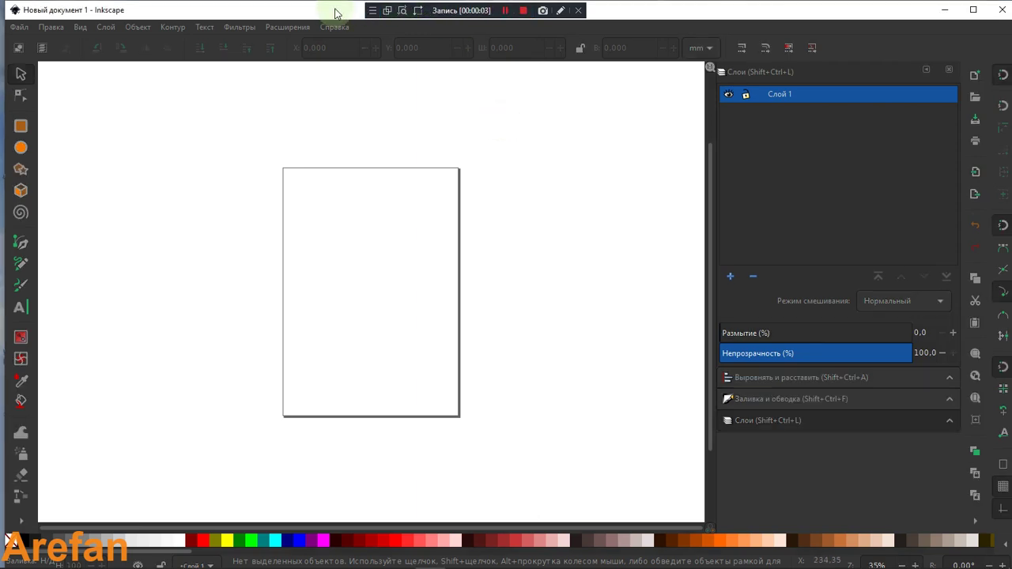
# Look through the main menu command lists, then dismiss the extensions list
pyautogui.click(491, 144)
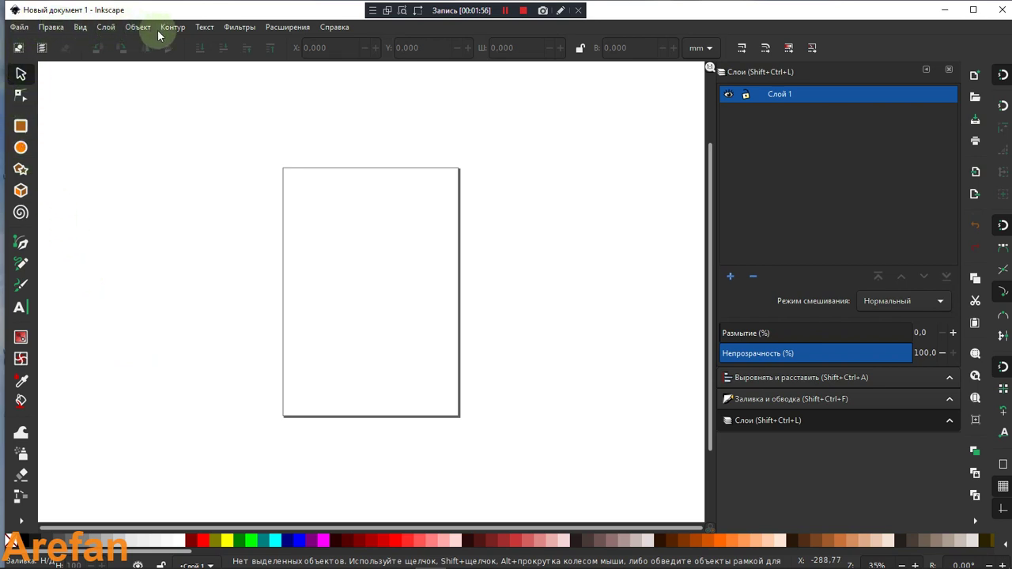
pyautogui.click(19, 27)
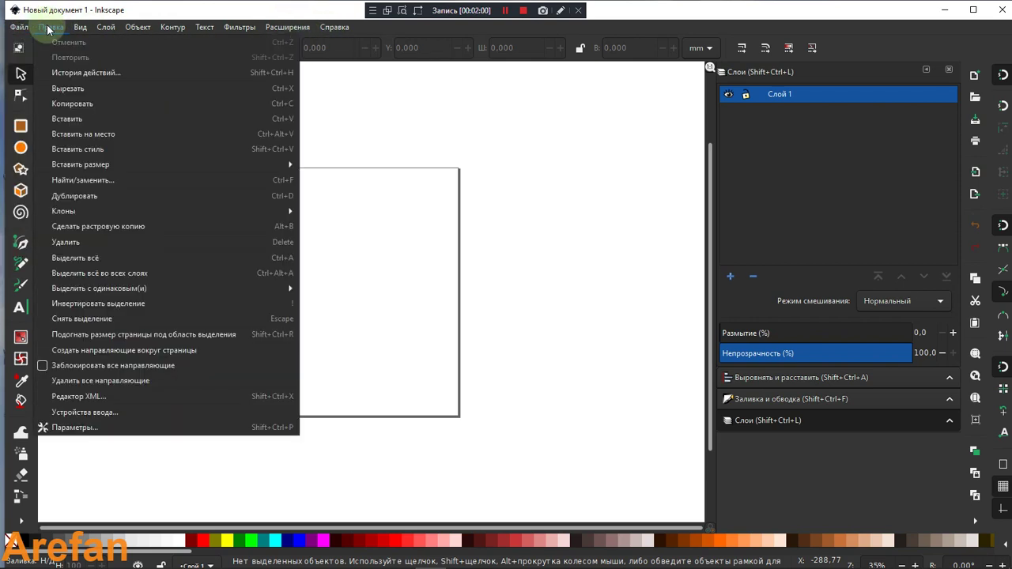
pyautogui.click(70, 28)
pyautogui.click(102, 28)
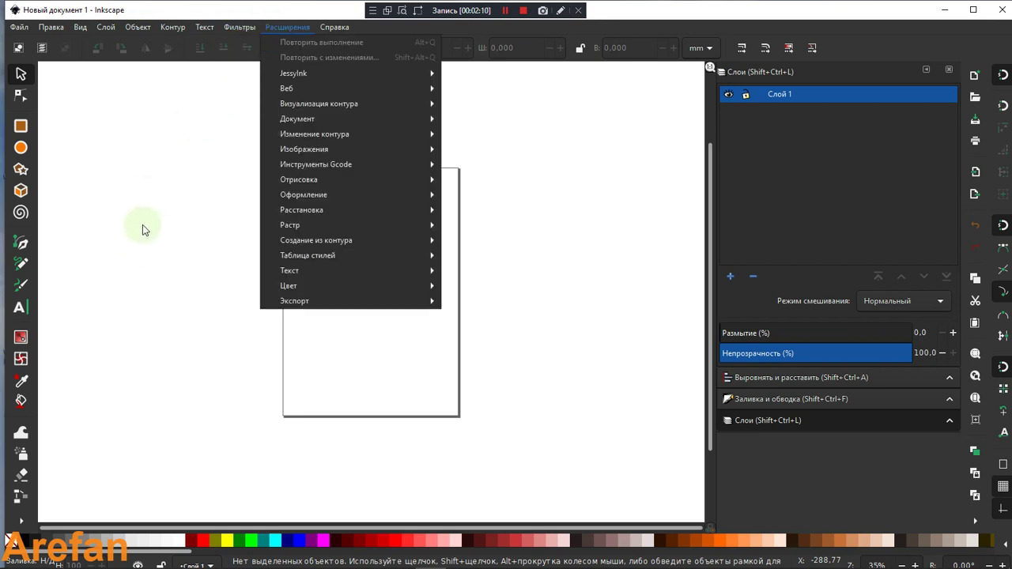
pyautogui.click(135, 264)
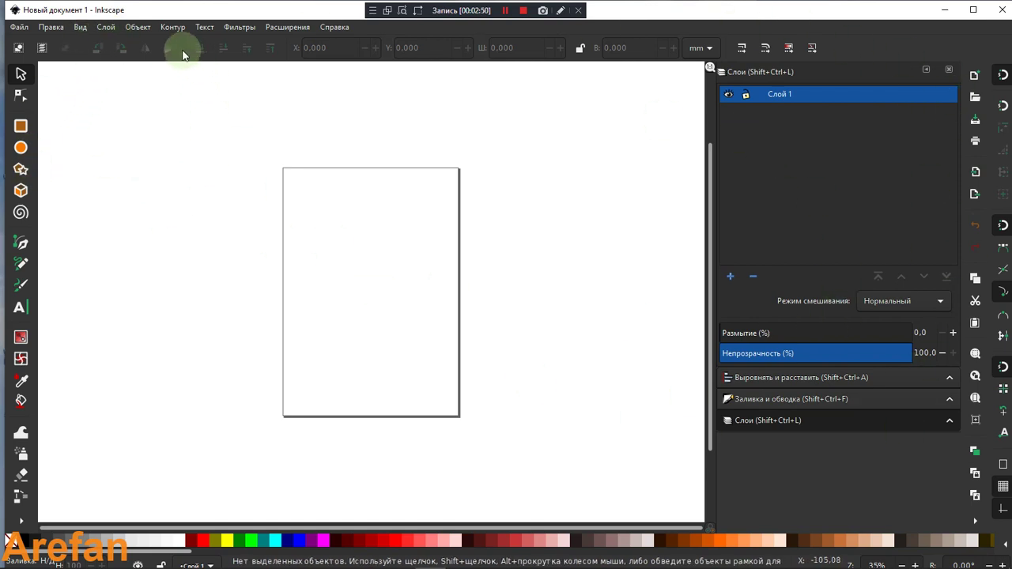
# In Preferences under Interface > Theme, switch off the dark theme
pyautogui.click(49, 28)
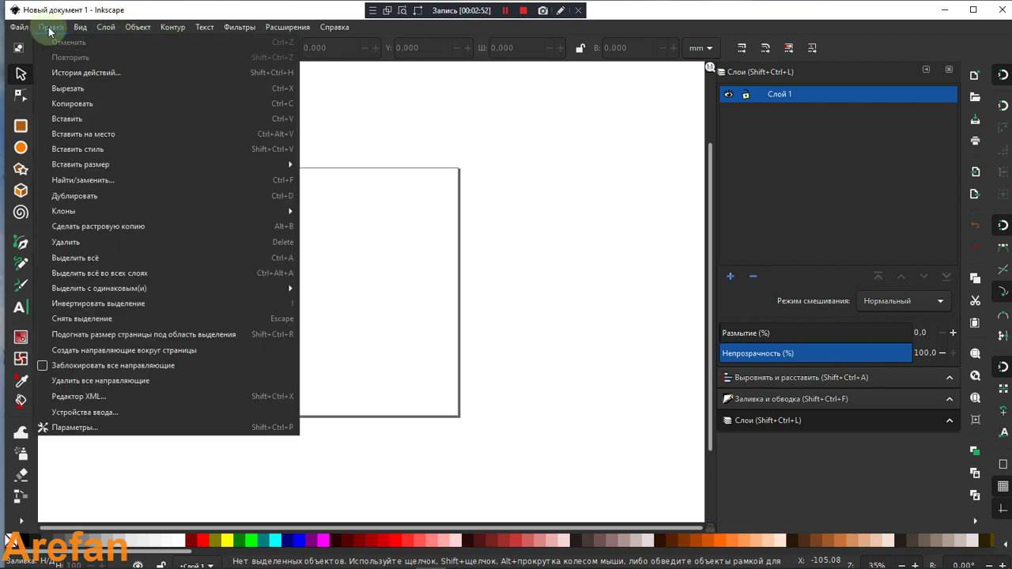
pyautogui.click(76, 429)
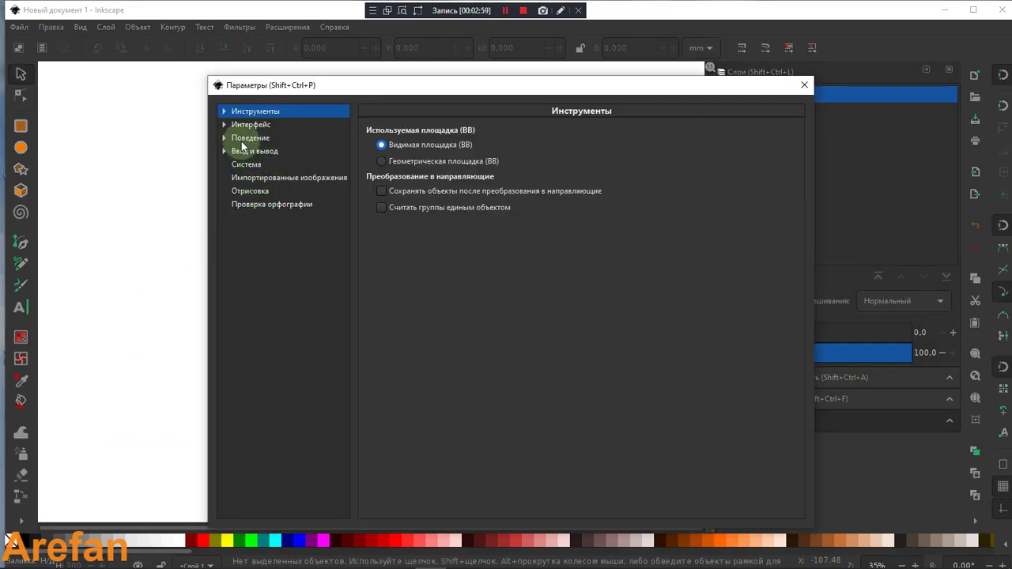
pyautogui.click(235, 126)
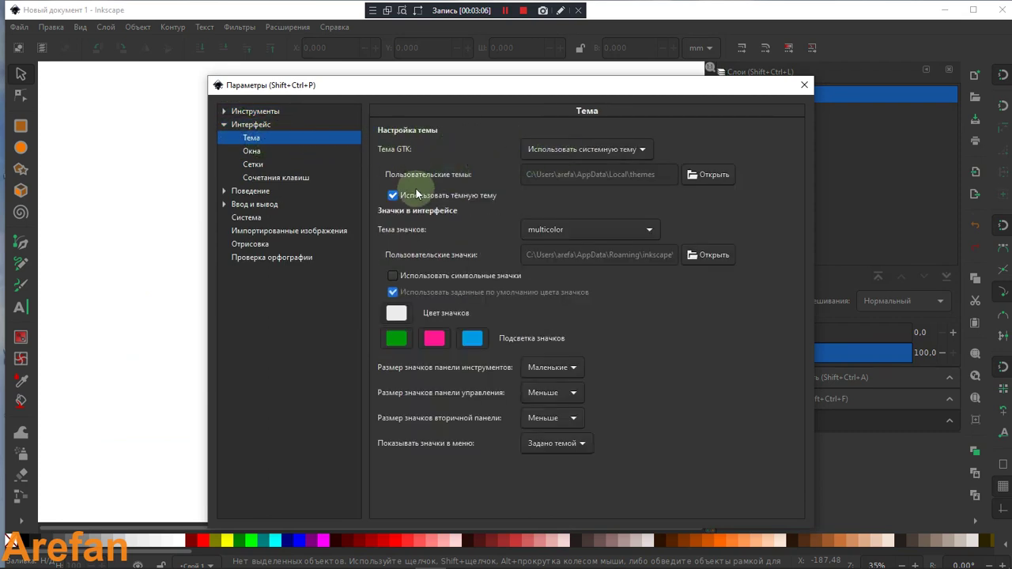
pyautogui.click(392, 195)
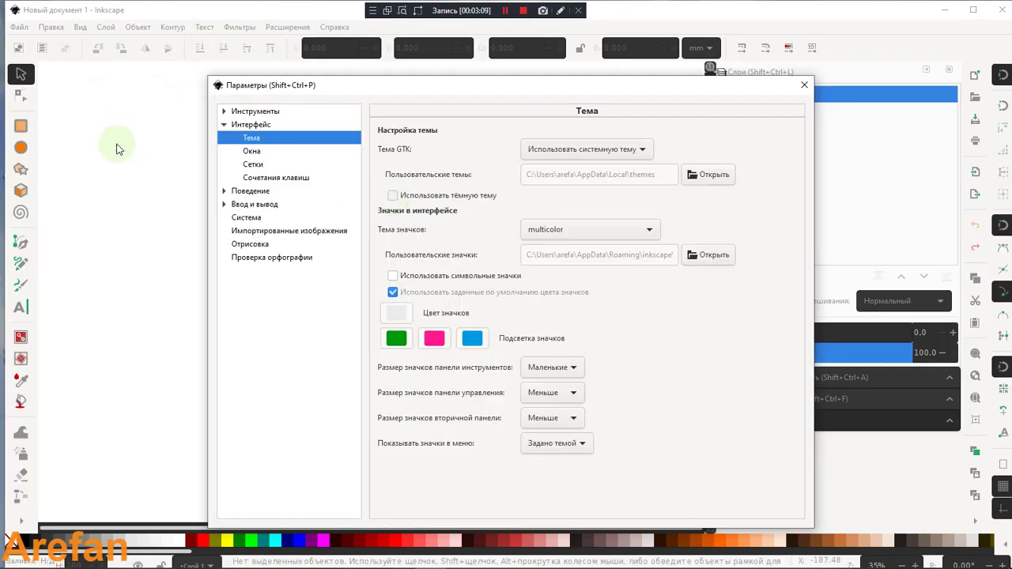
# Try the icon theme choices, including the system icon set, and turn the dark theme back on
pyautogui.click(651, 231)
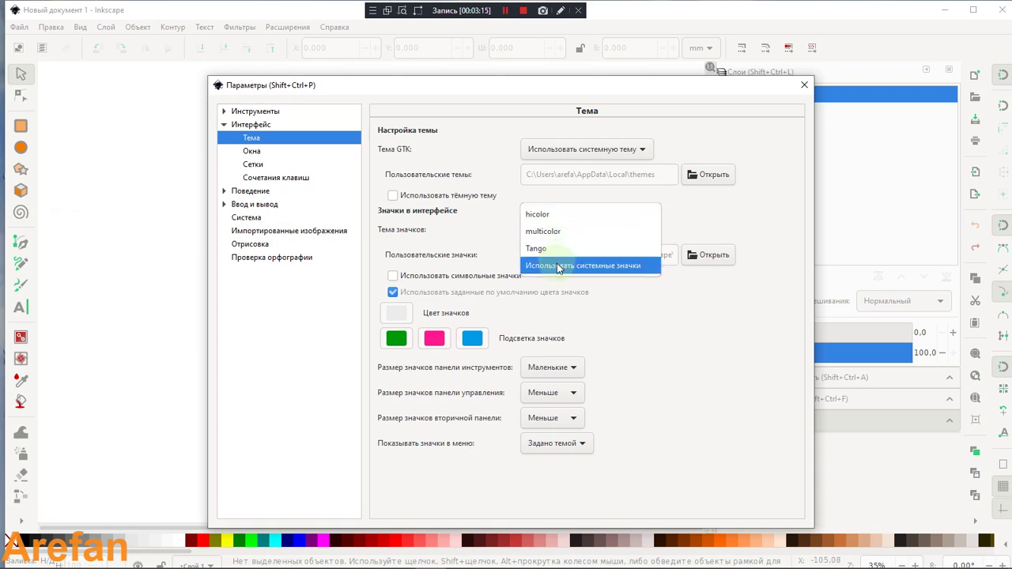
pyautogui.press('Escape')
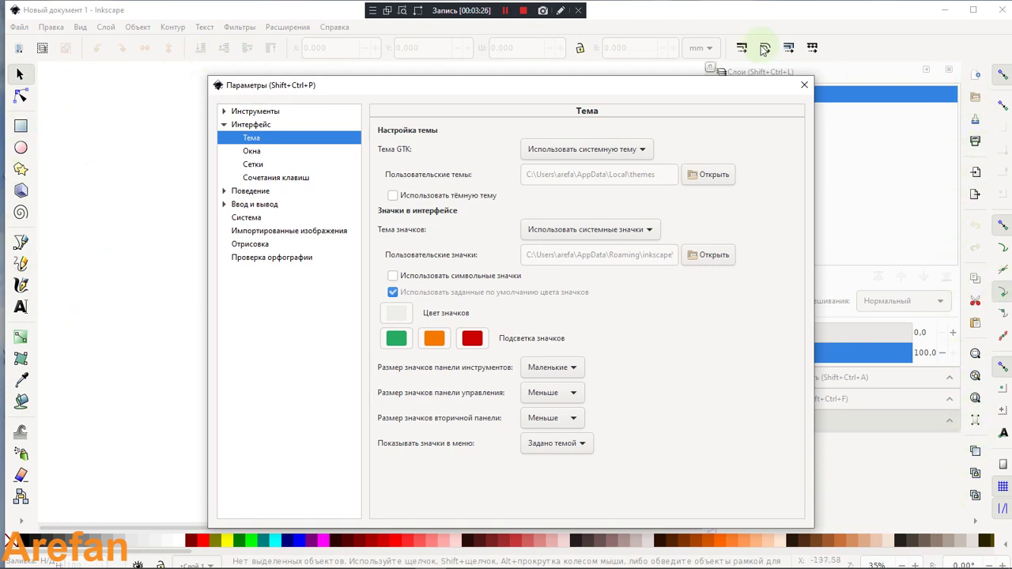
pyautogui.click(652, 230)
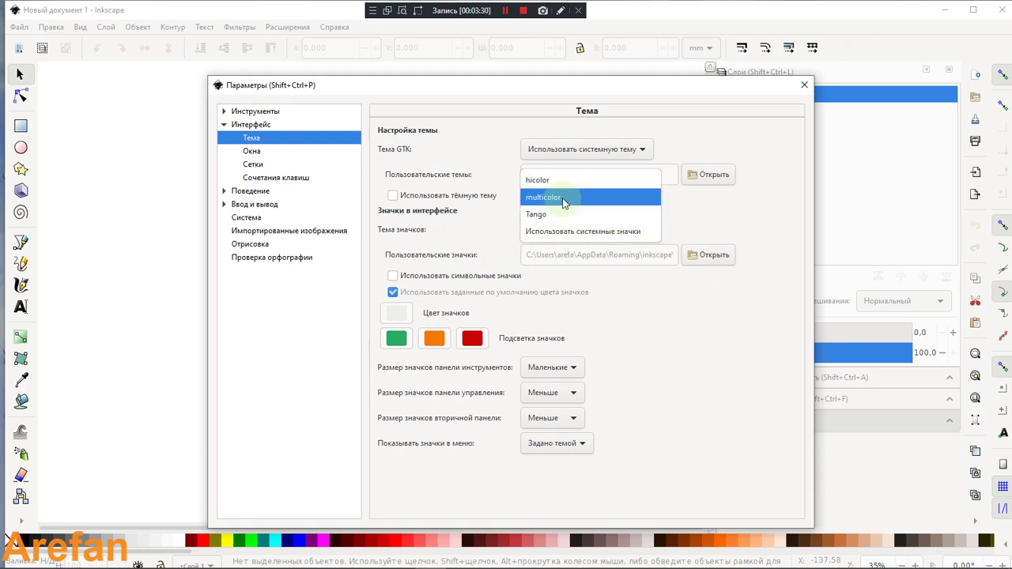
pyautogui.click(581, 231)
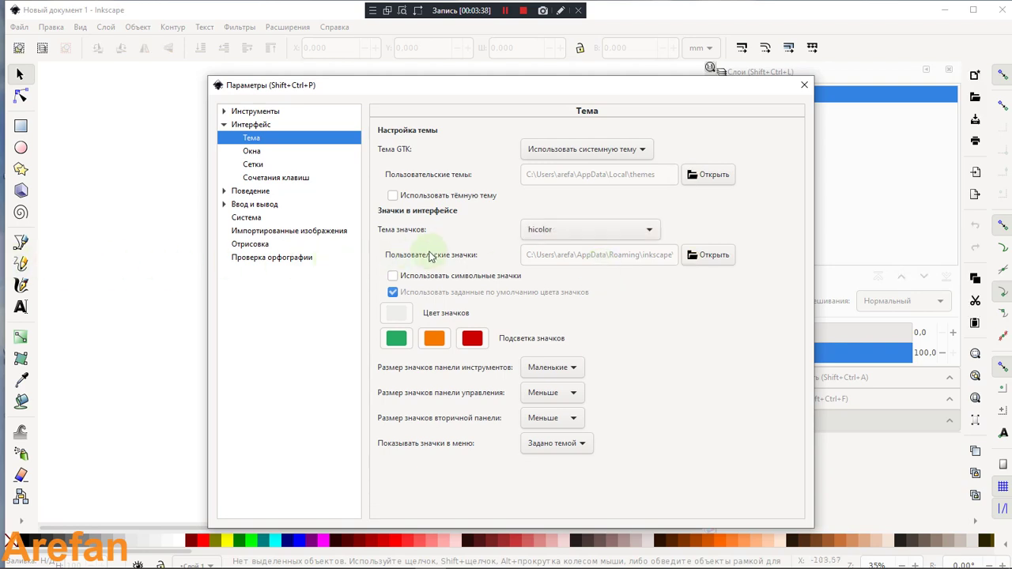
pyautogui.click(649, 234)
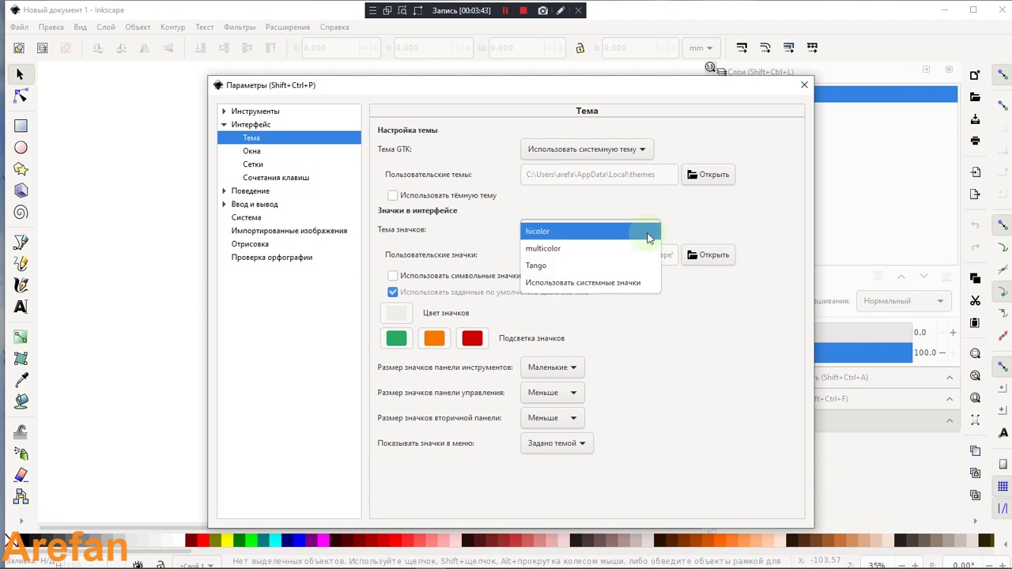
pyautogui.press('Escape')
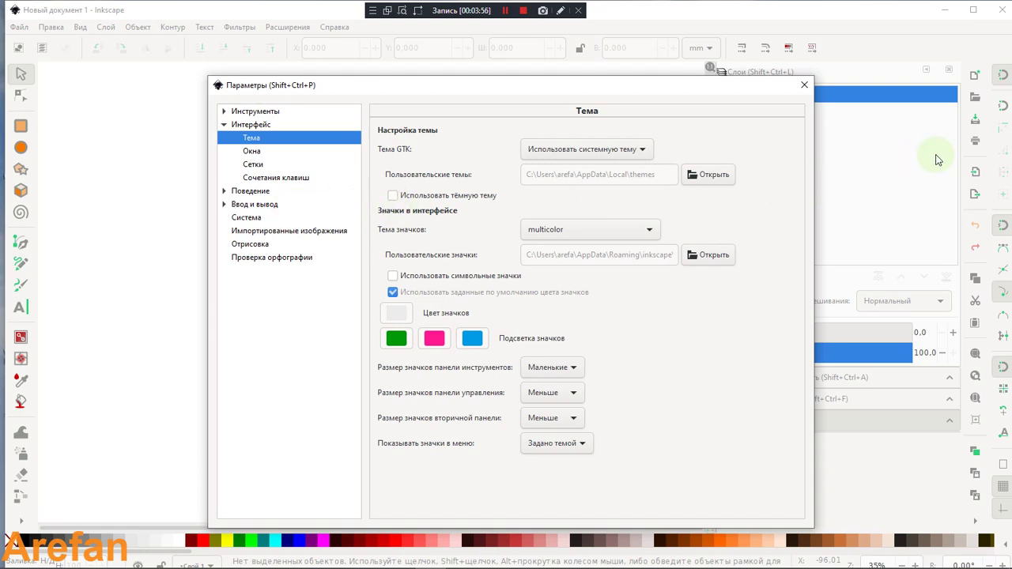
pyautogui.click(393, 196)
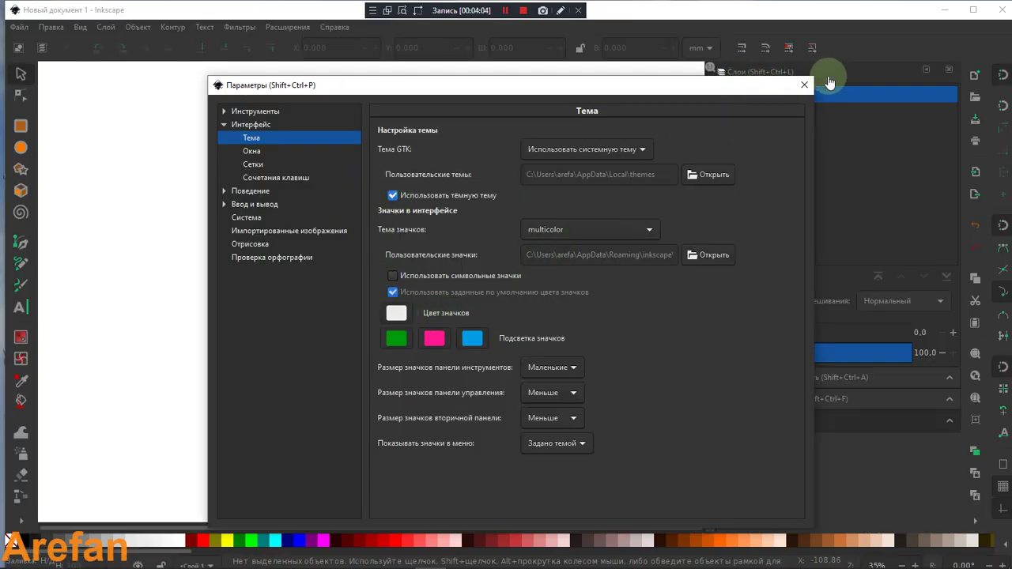
# Close Preferences and bring up the Document Properties panel
pyautogui.click(804, 85)
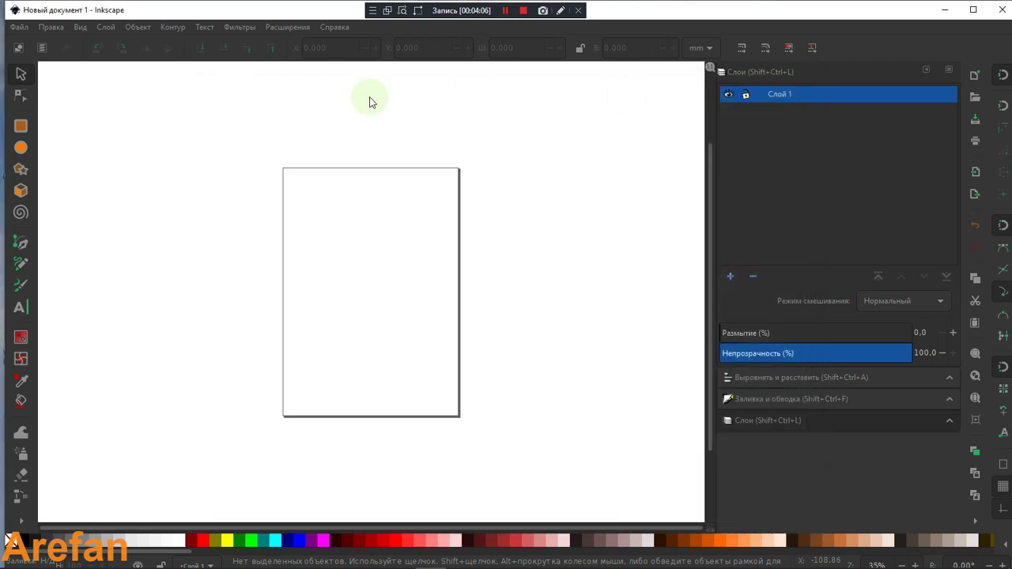
pyautogui.click(19, 27)
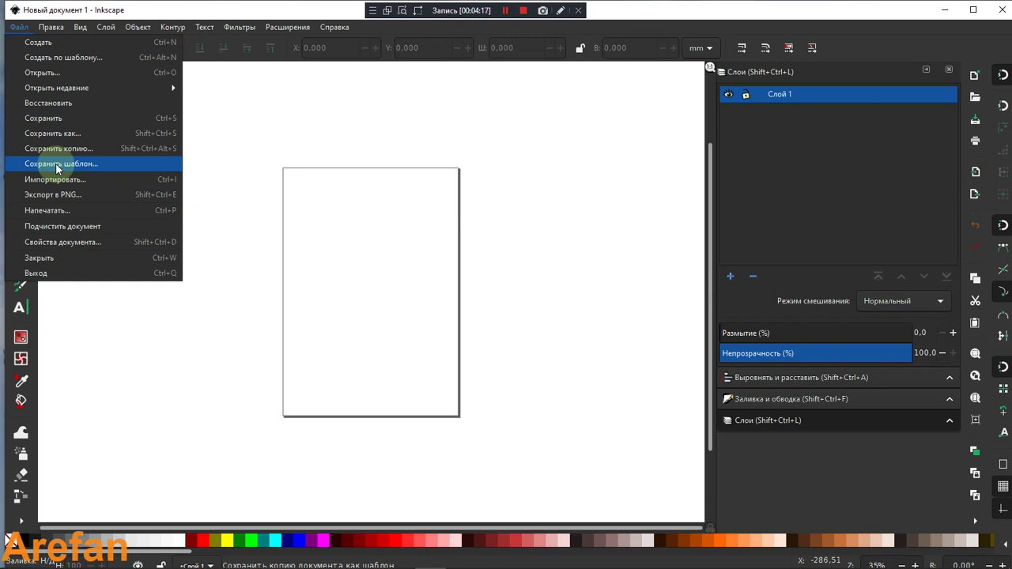
pyautogui.click(71, 243)
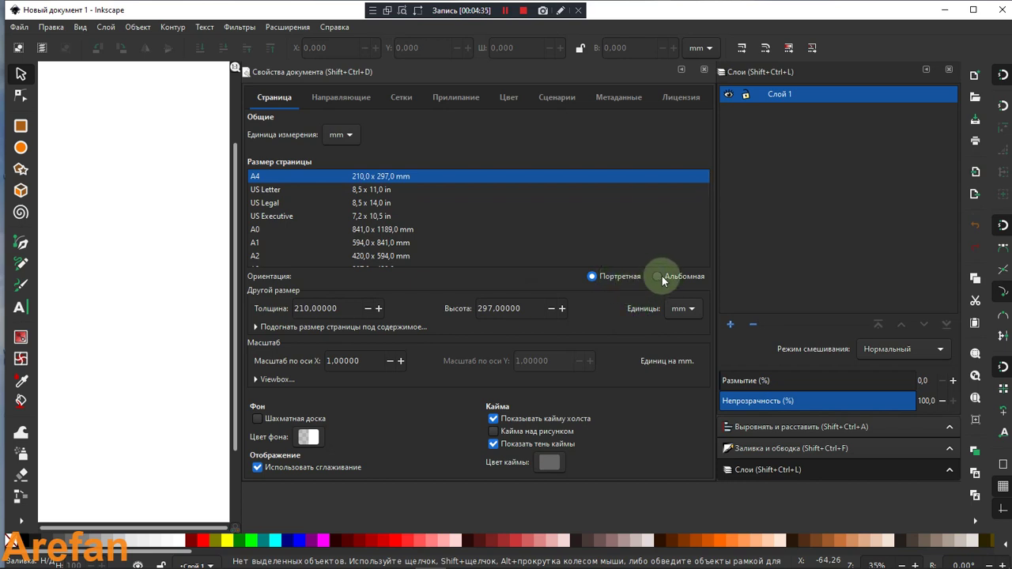
pyautogui.moveTo(545, 72); pyautogui.dragTo(547, 73)
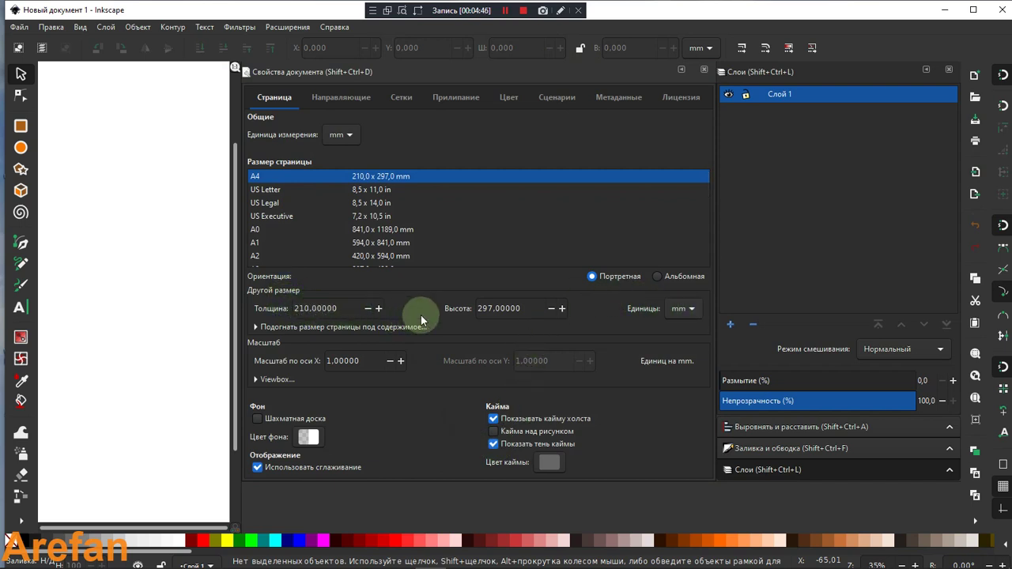
# Set the page to 200 mm wide and 10000000 mm tall, units in mm, then close the panel
pyautogui.doubleClick(308, 308)
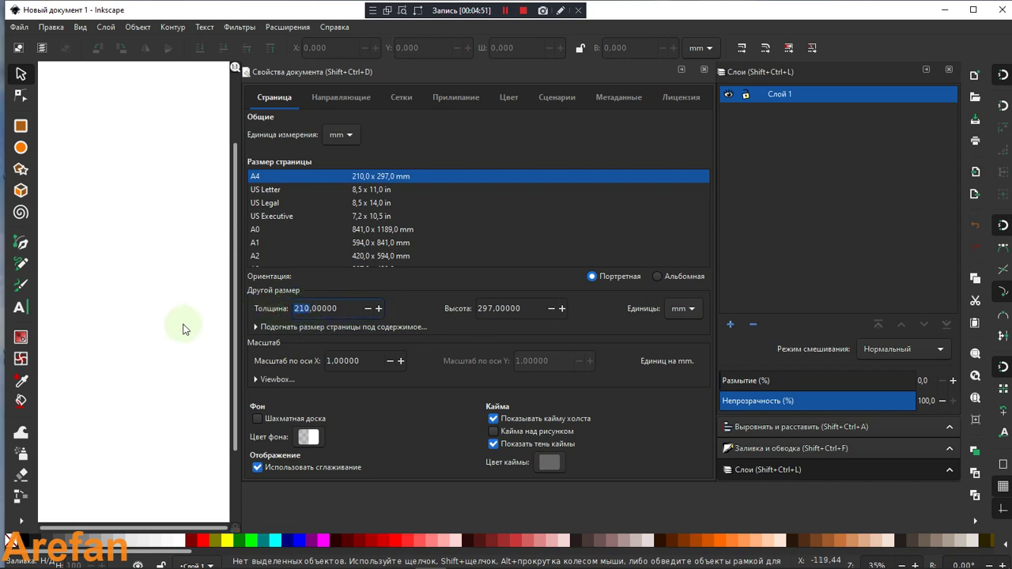
pyautogui.write('2')
pyautogui.write('0')
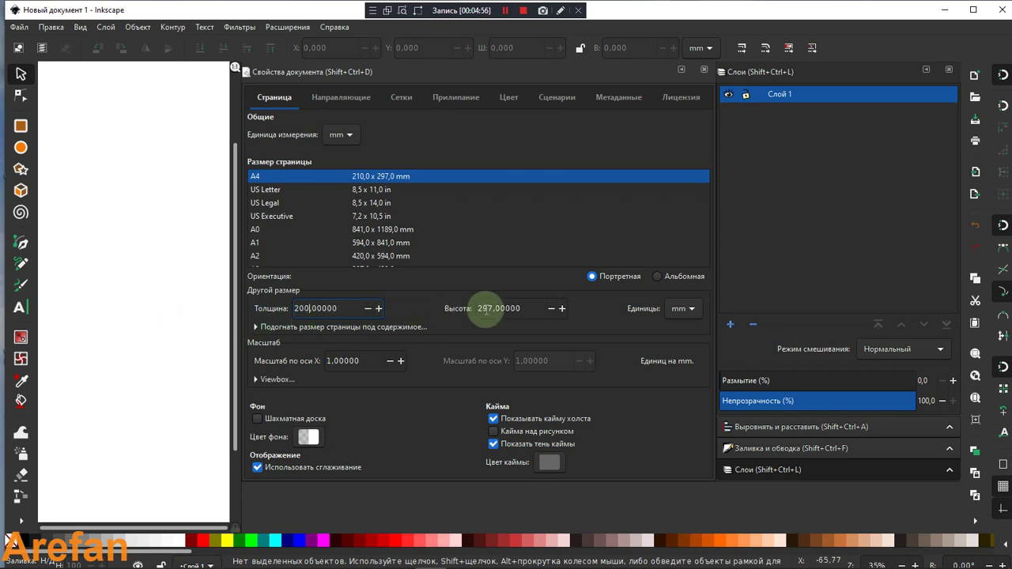
pyautogui.click(490, 309)
pyautogui.doubleClick(490, 309)
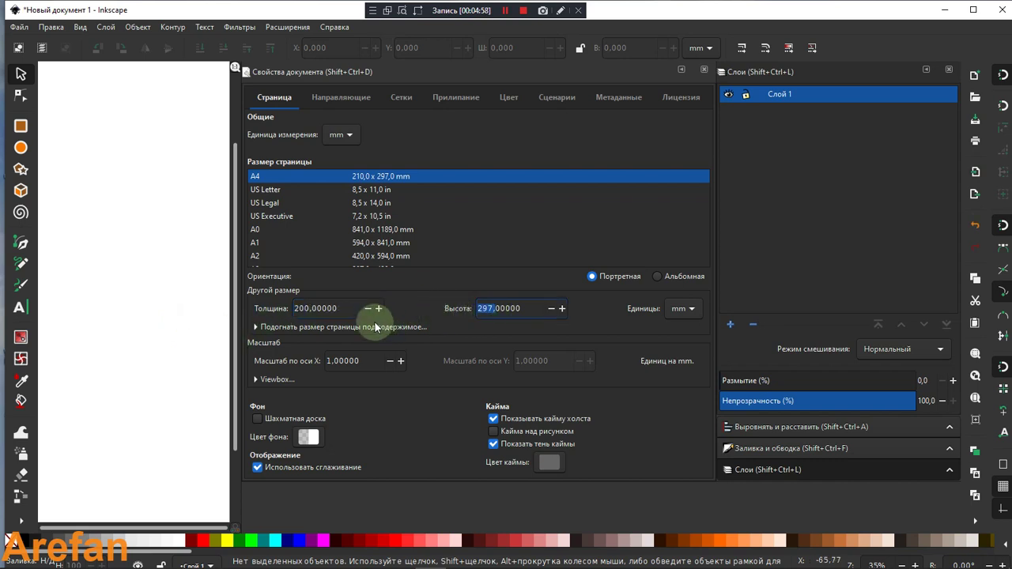
pyautogui.write('2')
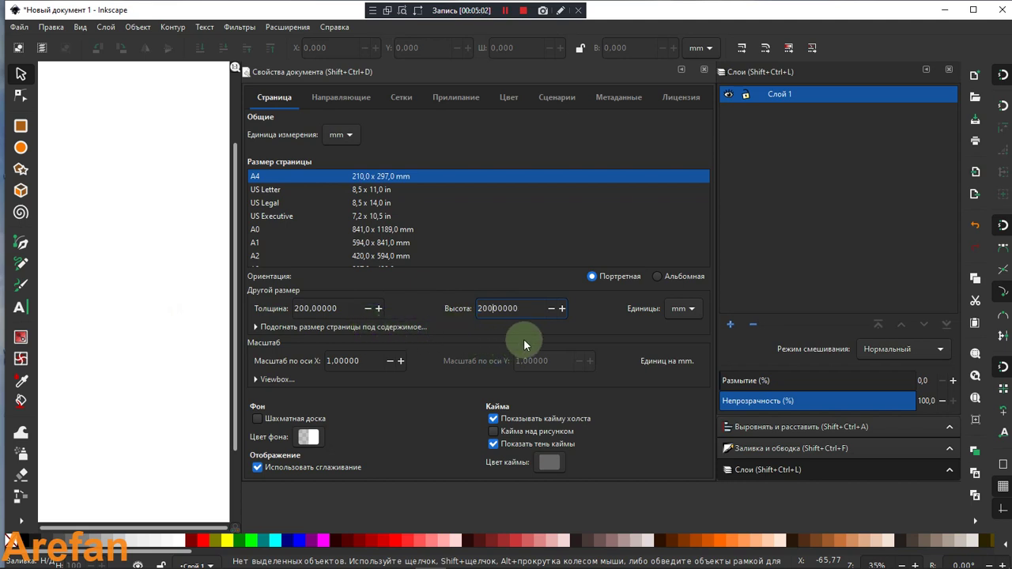
pyautogui.click(682, 308)
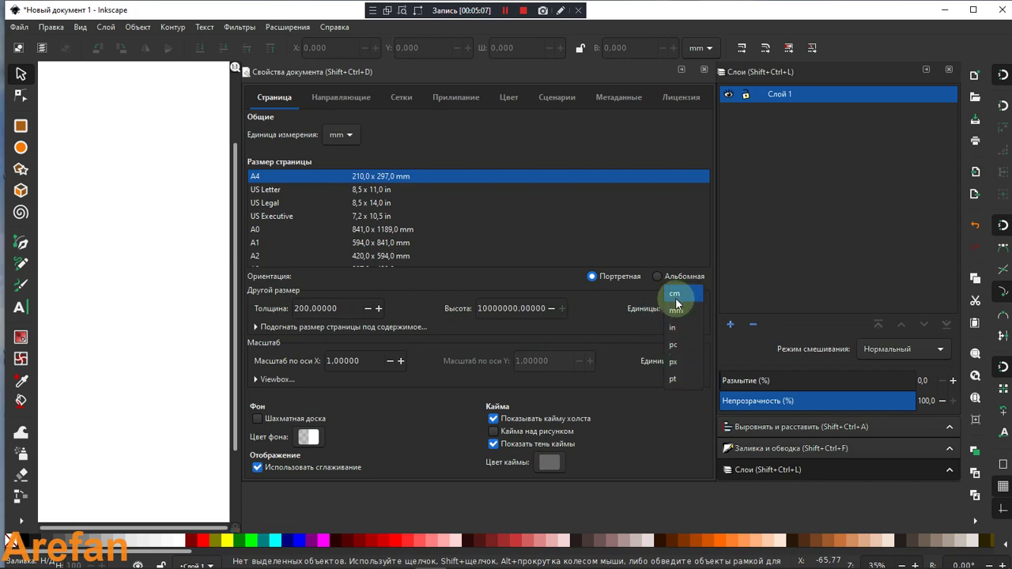
pyautogui.click(591, 331)
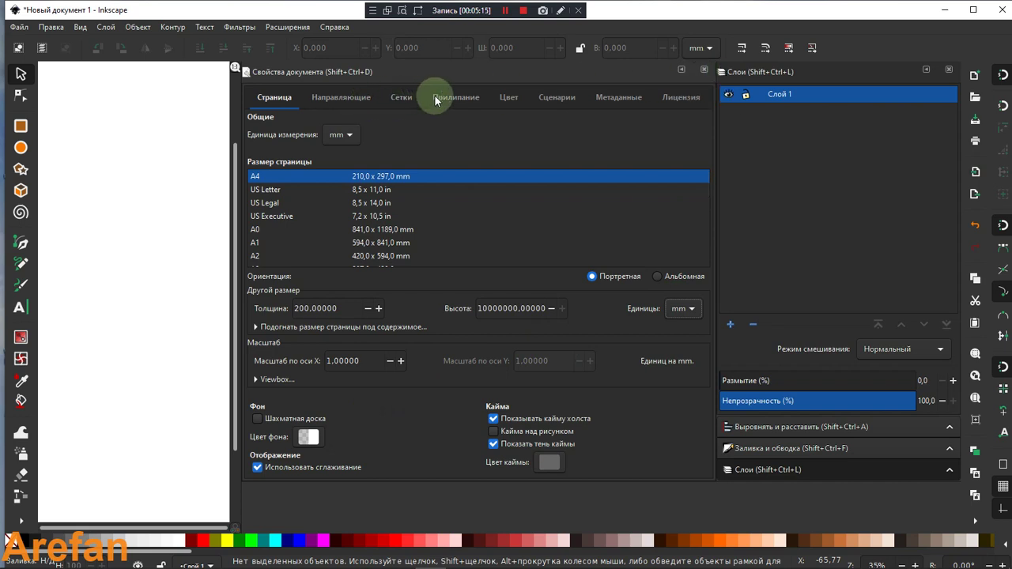
pyautogui.click(704, 73)
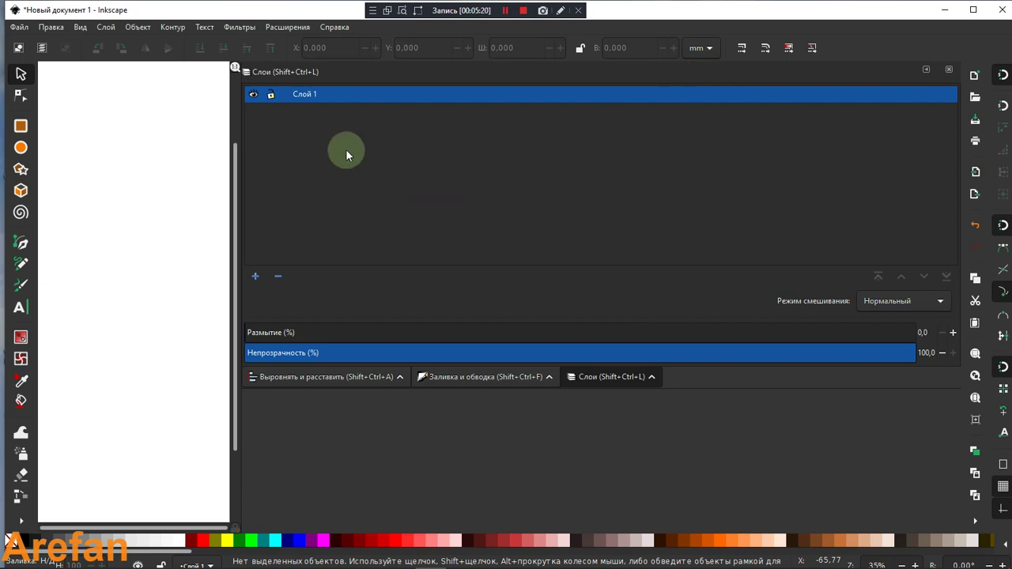
# Widen the canvas area and zoom in to inspect the top of the tall page
pyautogui.moveTo(241, 127); pyautogui.dragTo(881, 203)
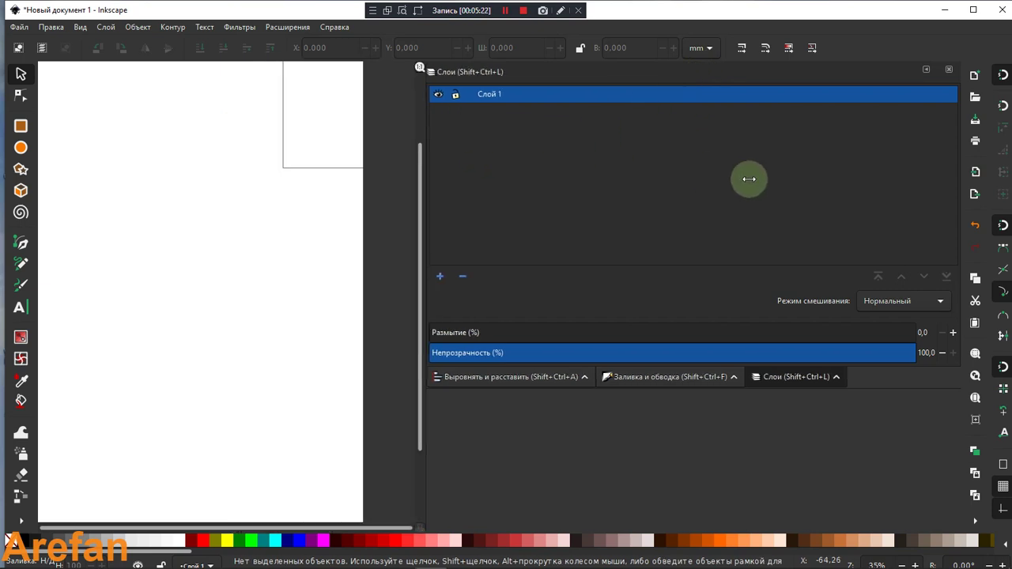
pyautogui.scroll(2, 490, 221)
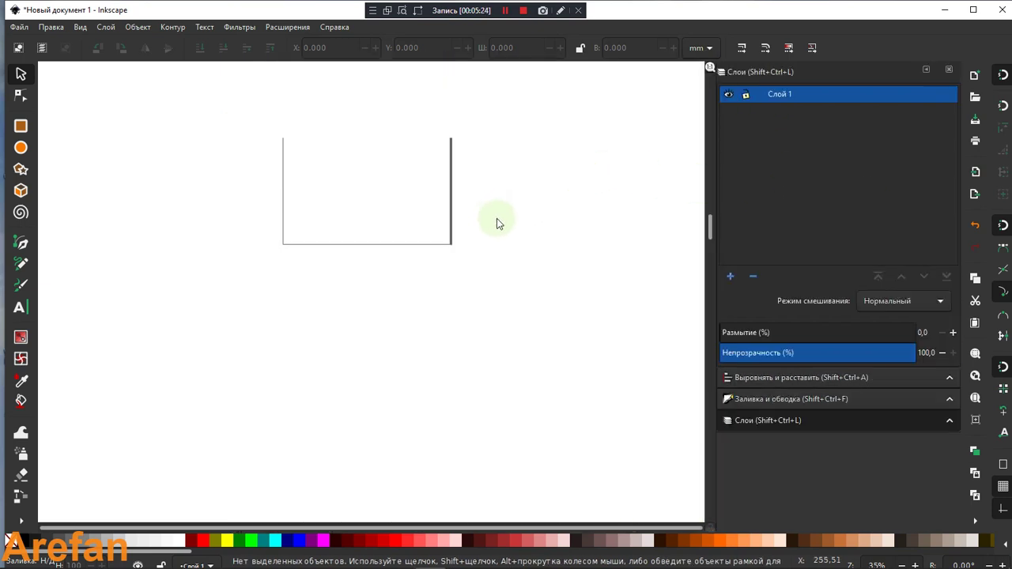
pyautogui.scroll(2, 496, 218)
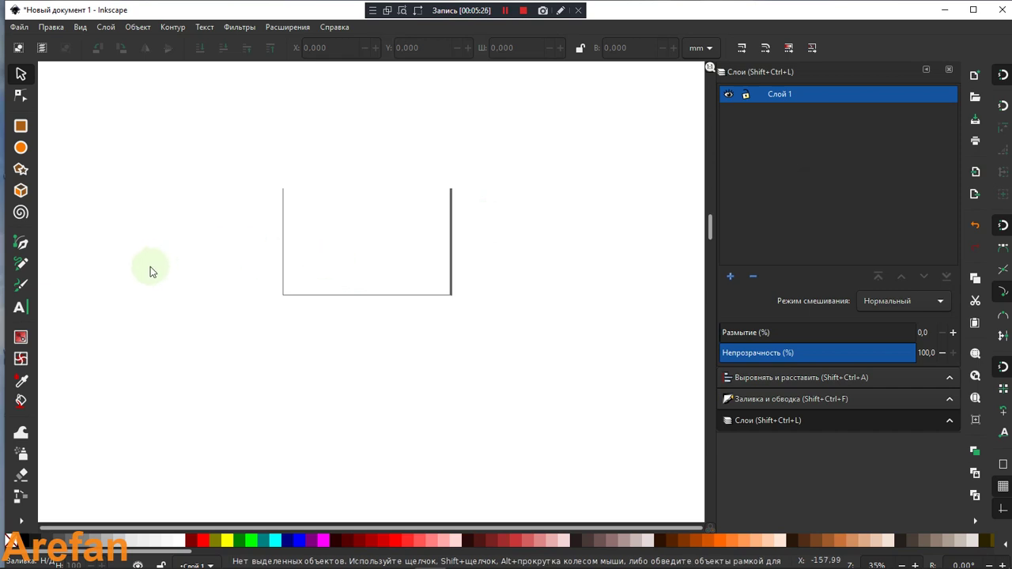
pyautogui.press('+')
pyautogui.press('+')
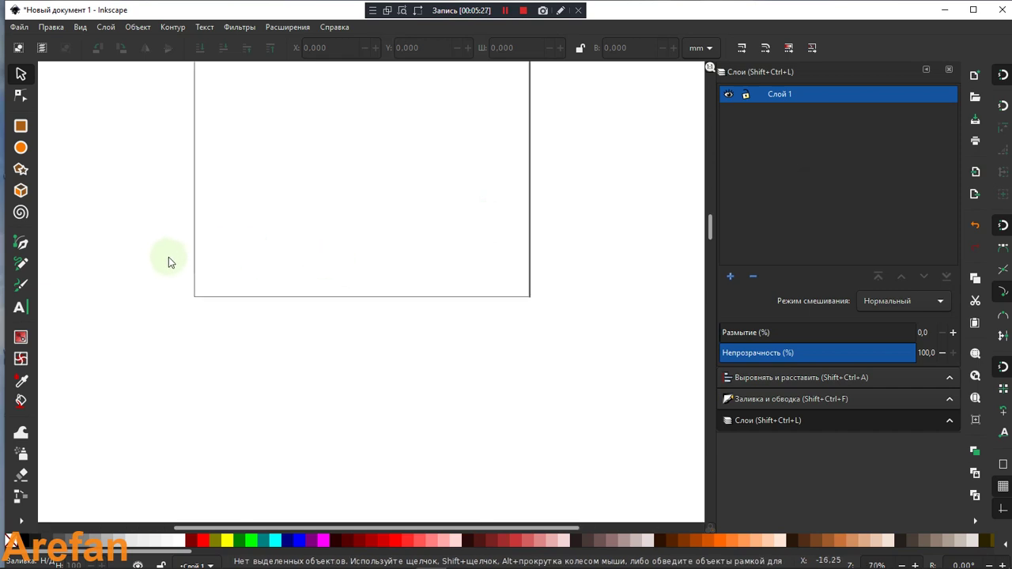
pyautogui.scroll(2, 315, 244)
pyautogui.scroll(1, 316, 245)
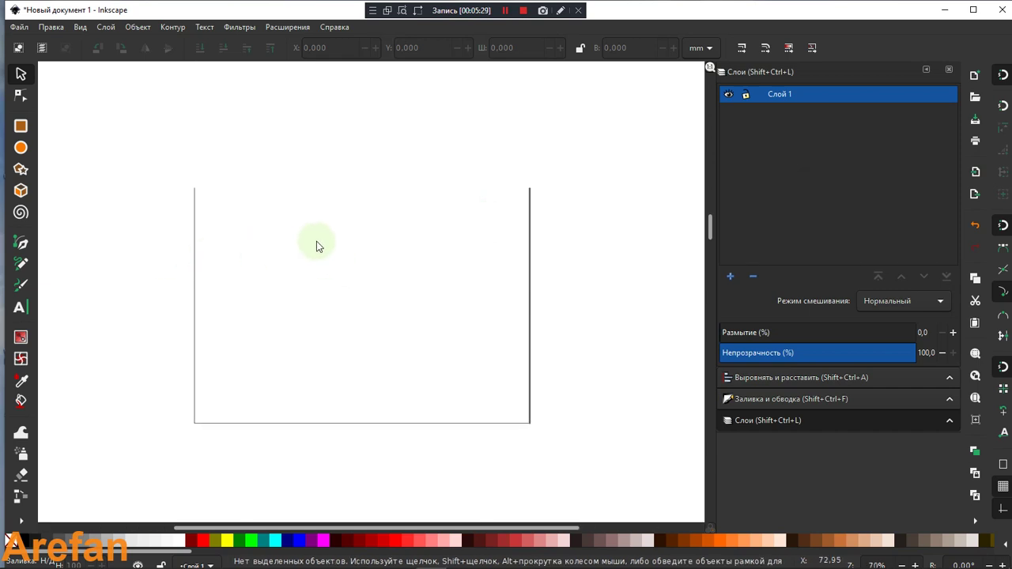
pyautogui.scroll(1, 316, 245)
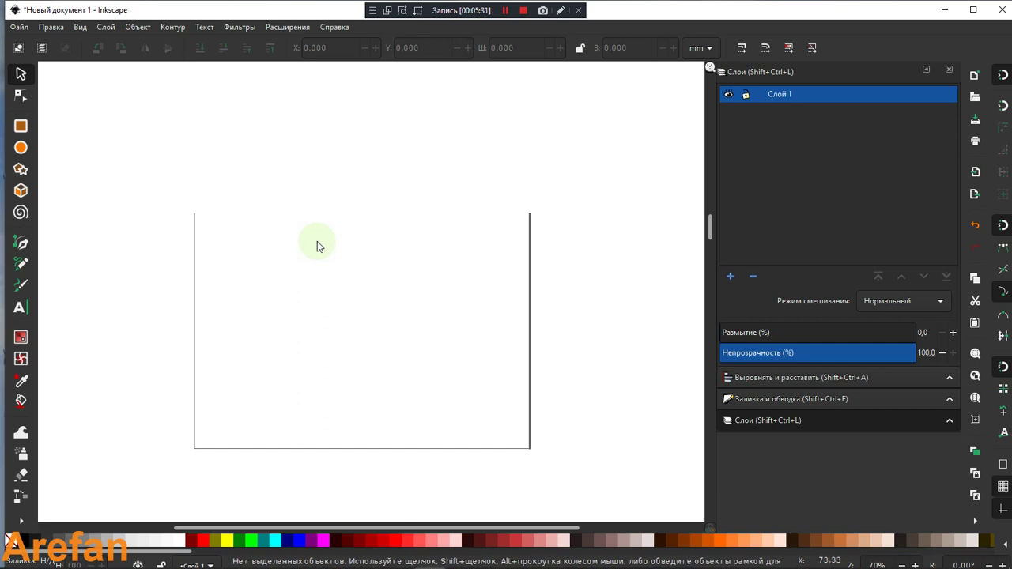
pyautogui.press('-')
pyautogui.press('-')
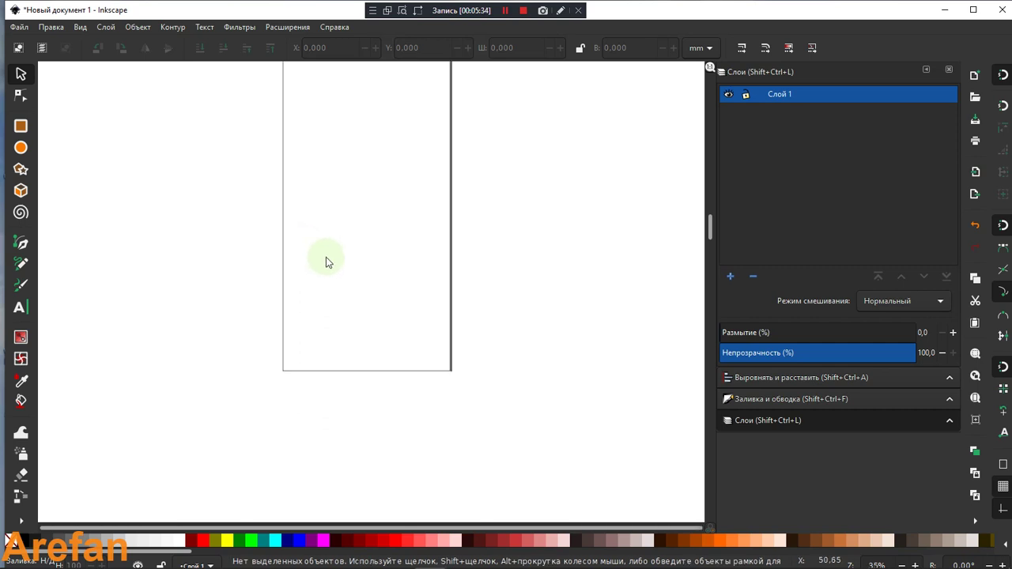
# Zoom out and scroll along the very tall, narrow page to see its length
pyautogui.scroll(2, 287, 318)
pyautogui.scroll(1, 286, 314)
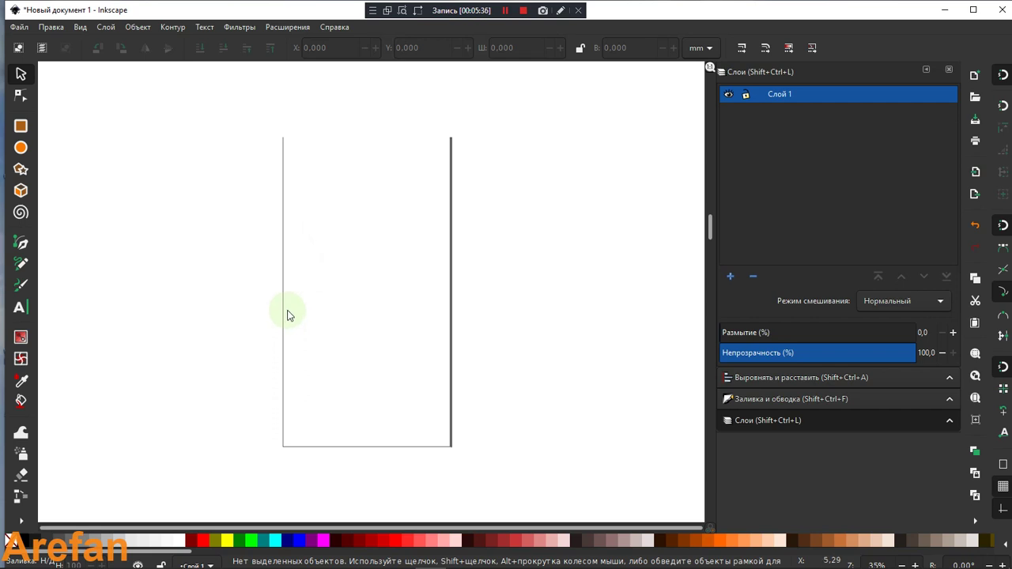
pyautogui.press('-')
pyautogui.press('-')
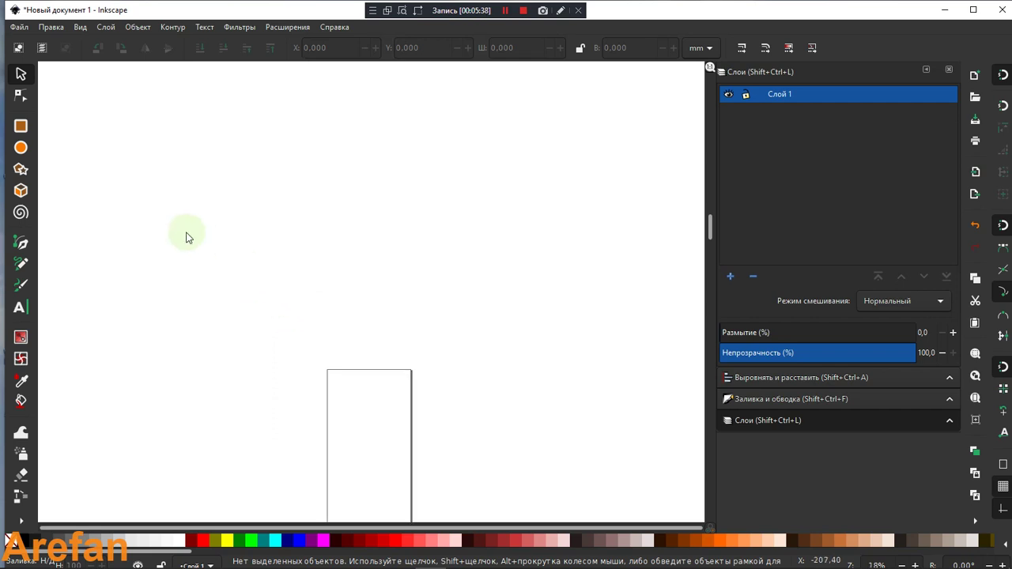
pyautogui.press('-')
pyautogui.press('-')
pyautogui.press('-')
pyautogui.press('-')
pyautogui.press('-')
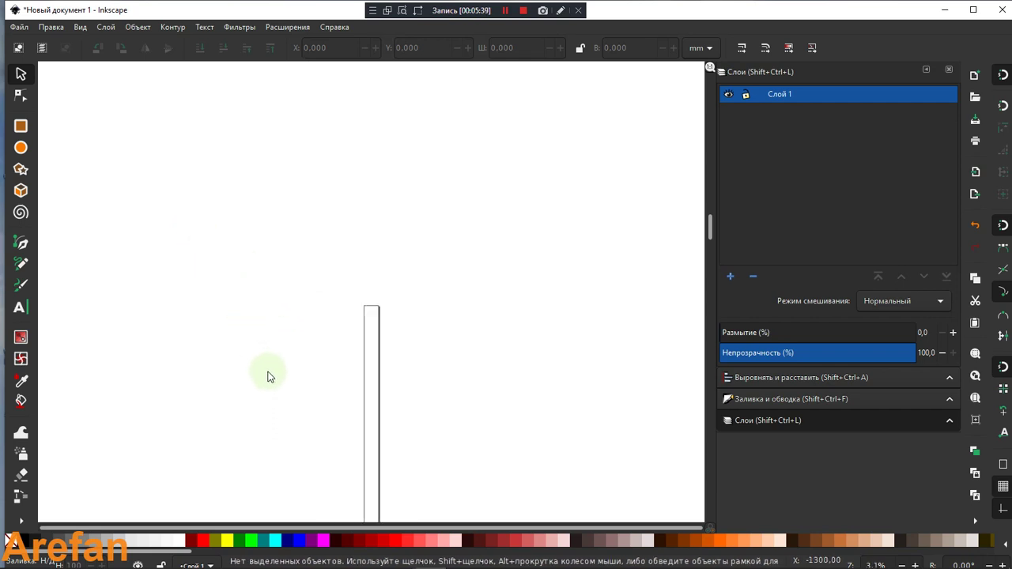
pyautogui.scroll(-3, 267, 380)
pyautogui.scroll(-1, 269, 389)
pyautogui.scroll(1, 268, 391)
pyautogui.scroll(1, 269, 391)
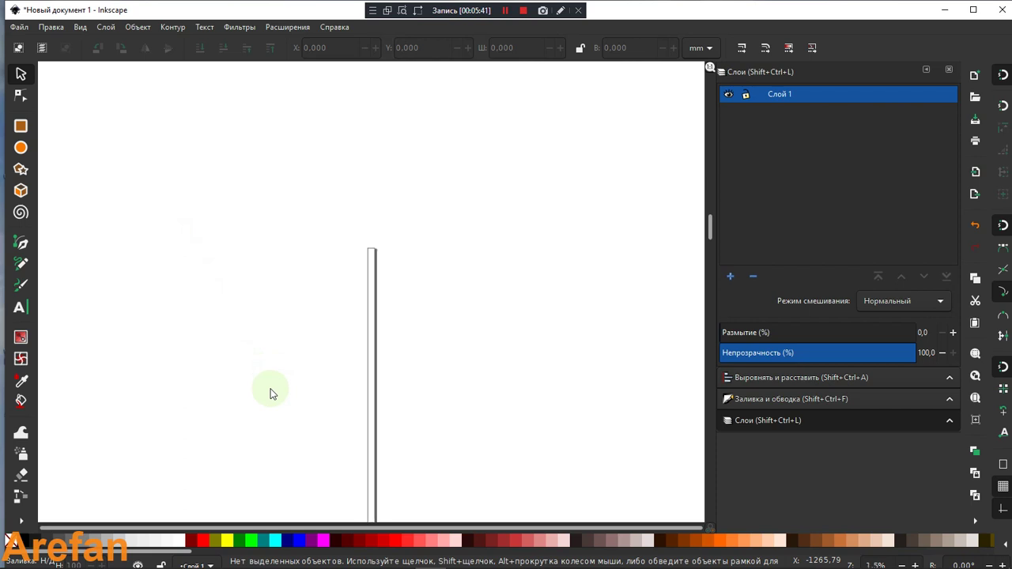
pyautogui.scroll(-2, 270, 393)
pyautogui.press('+')
pyautogui.press('+')
pyautogui.press('+')
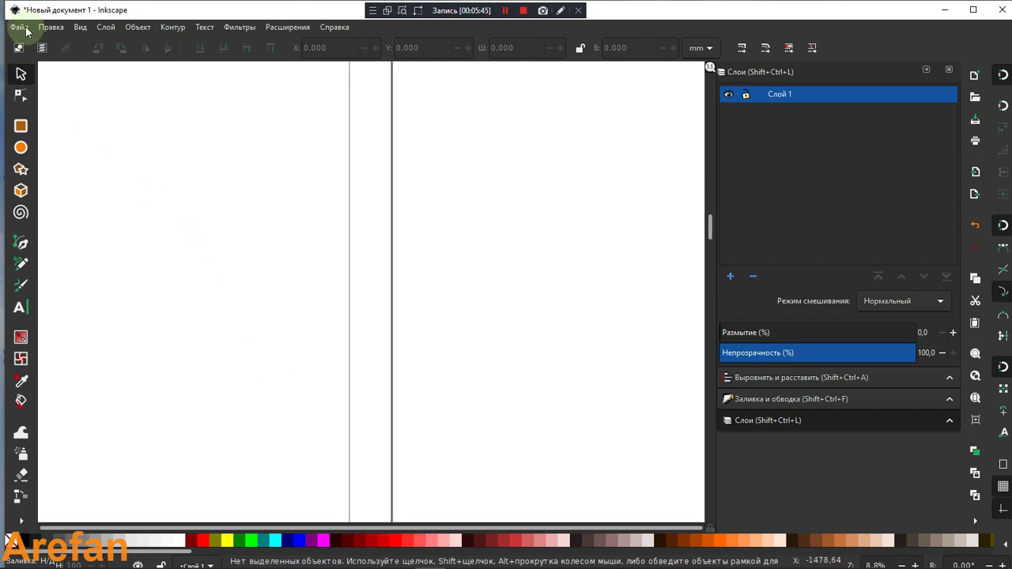
# Change the page height to 200 mm in Document Properties, then close the panel
pyautogui.click(20, 28)
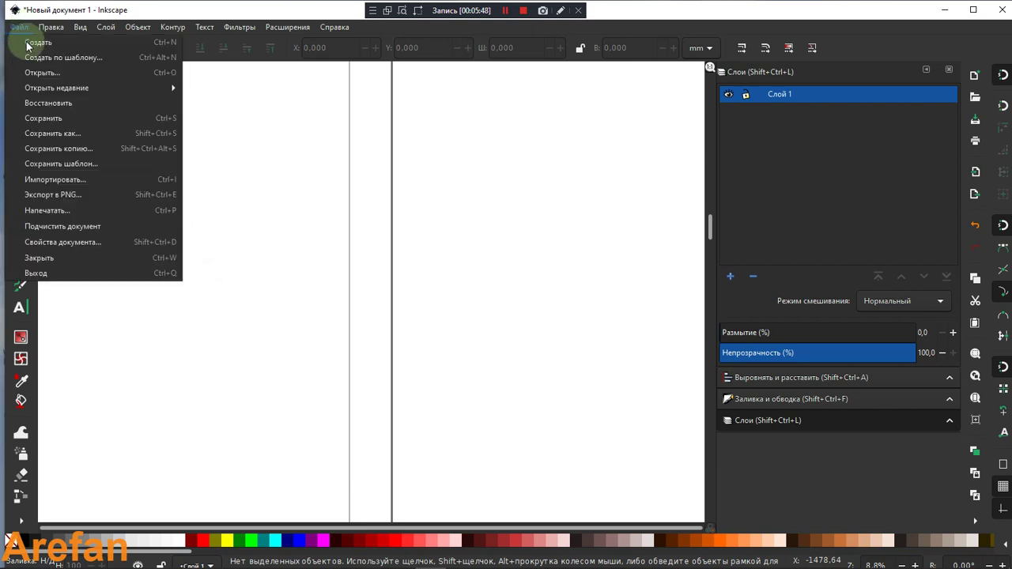
pyautogui.click(68, 241)
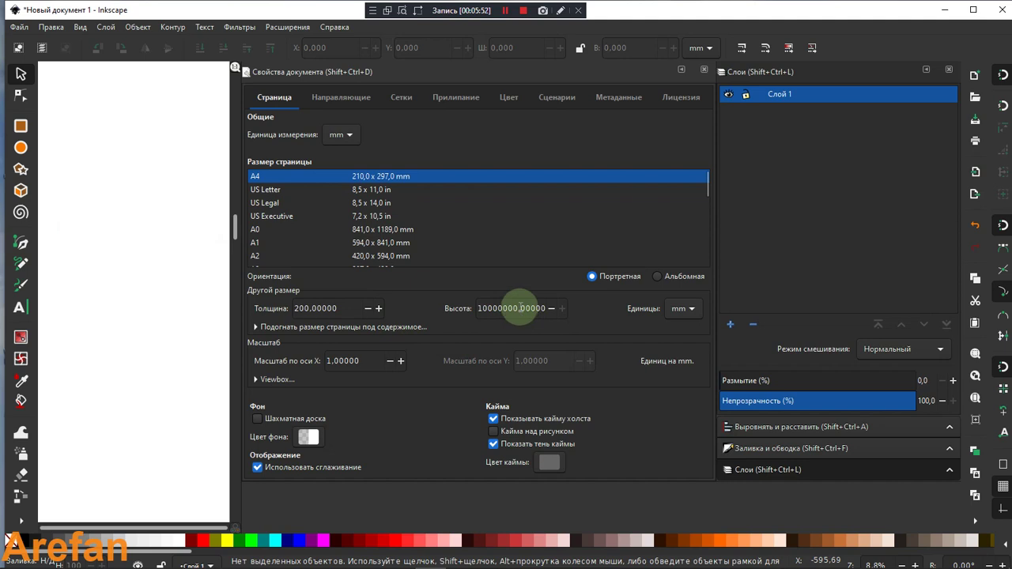
pyautogui.moveTo(520, 309); pyautogui.dragTo(465, 309)
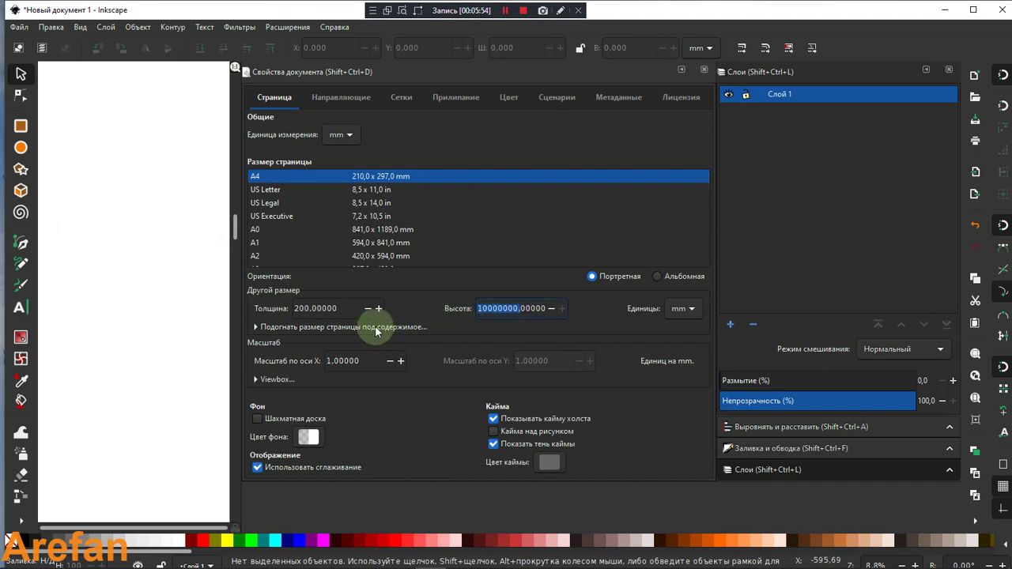
pyautogui.write('200')
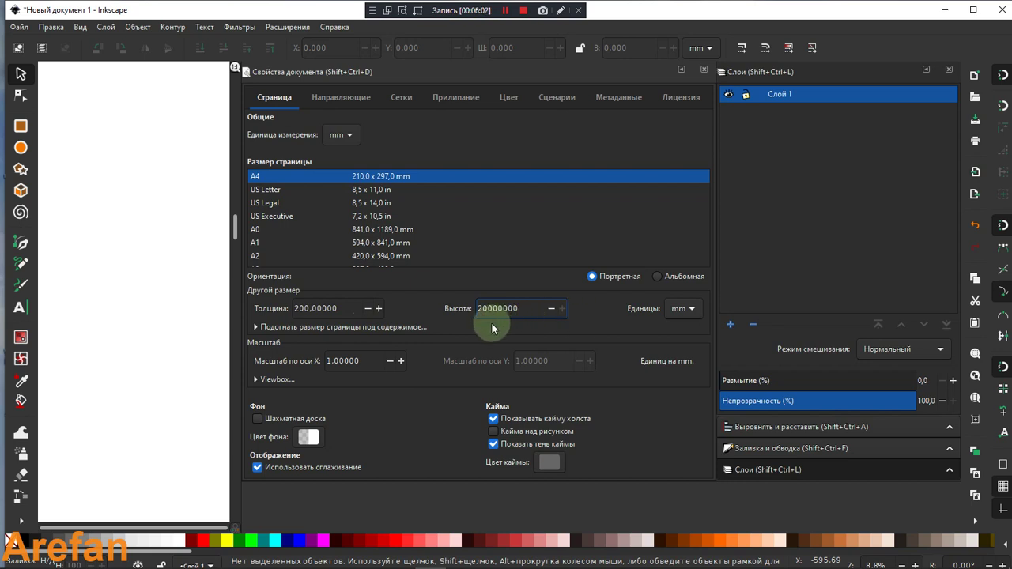
pyautogui.write(',')
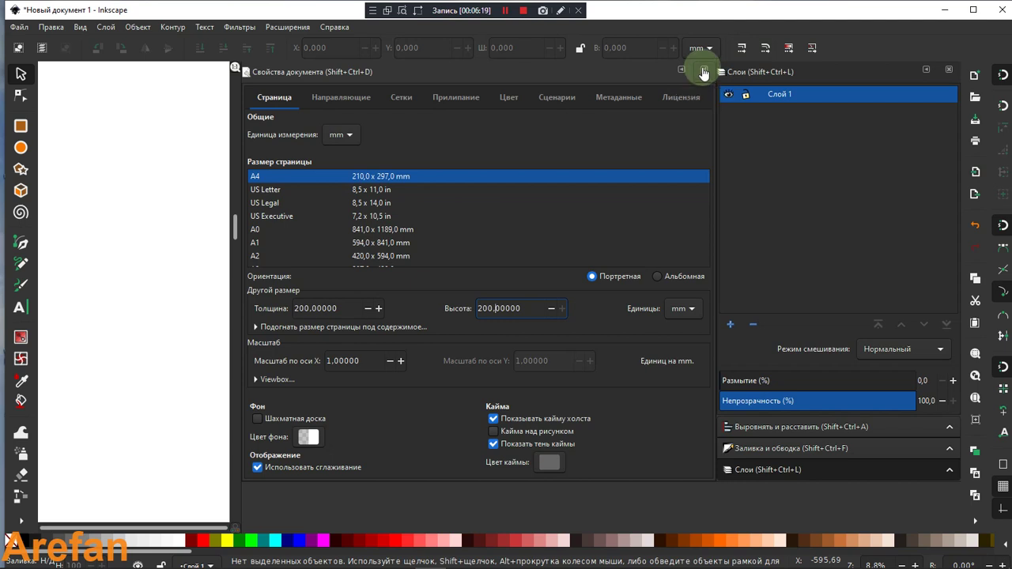
pyautogui.click(703, 71)
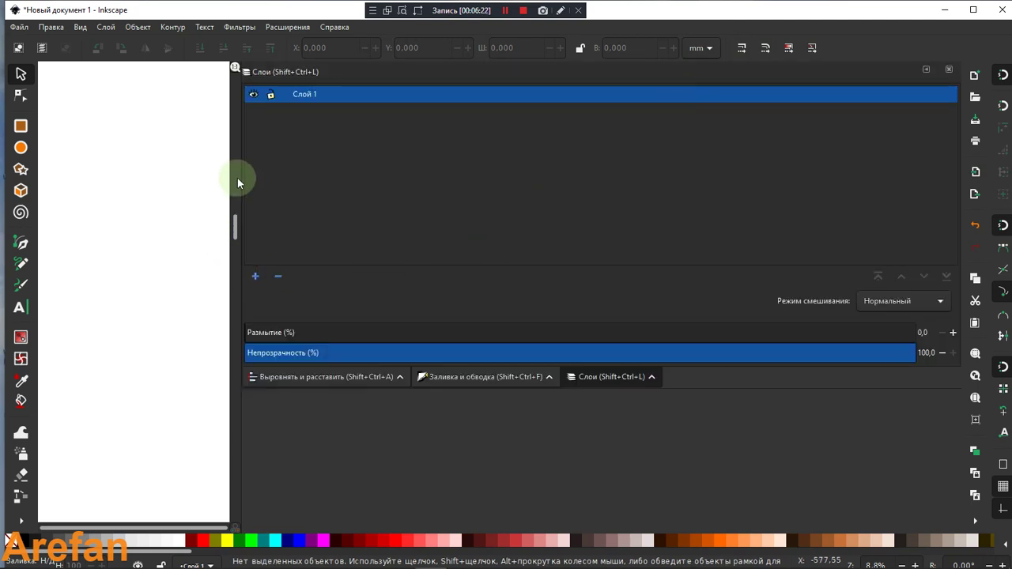
# Widen the canvas and zoom in to check the square page
pyautogui.moveTo(240, 177); pyautogui.dragTo(901, 289)
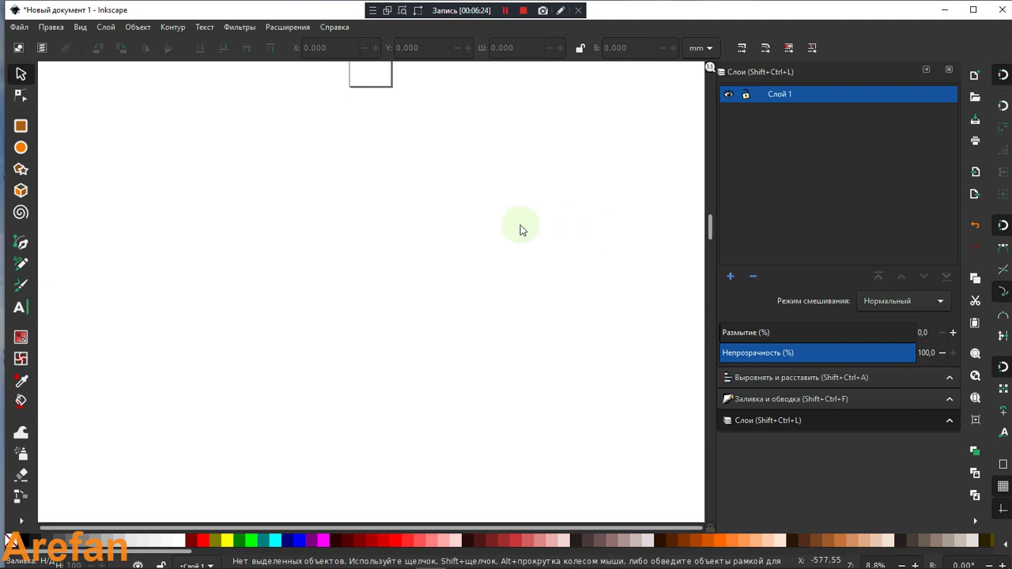
pyautogui.scroll(2, 469, 210)
pyautogui.scroll(2, 452, 185)
pyautogui.scroll(3, 440, 203)
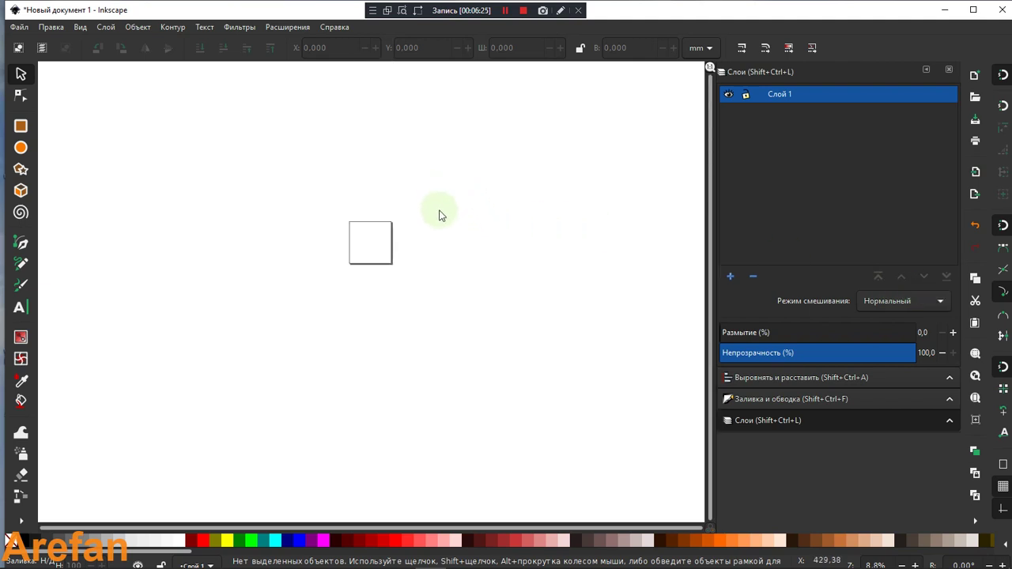
pyautogui.scroll(-2, 419, 260)
pyautogui.scroll(2, 400, 320)
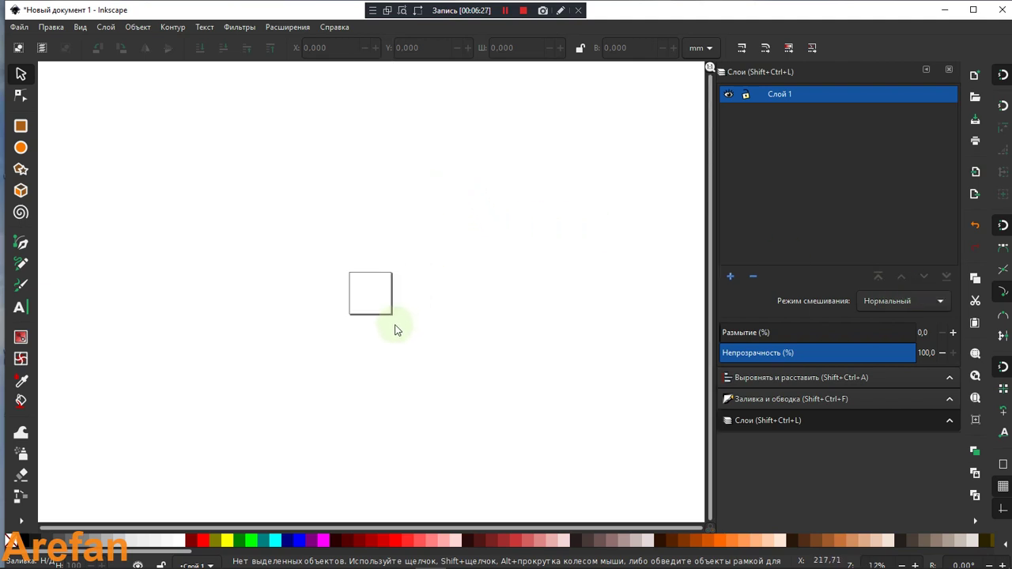
pyautogui.press('+')
pyautogui.press('+')
pyautogui.press('+')
pyautogui.press('+')
pyautogui.press('+')
pyautogui.press('+')
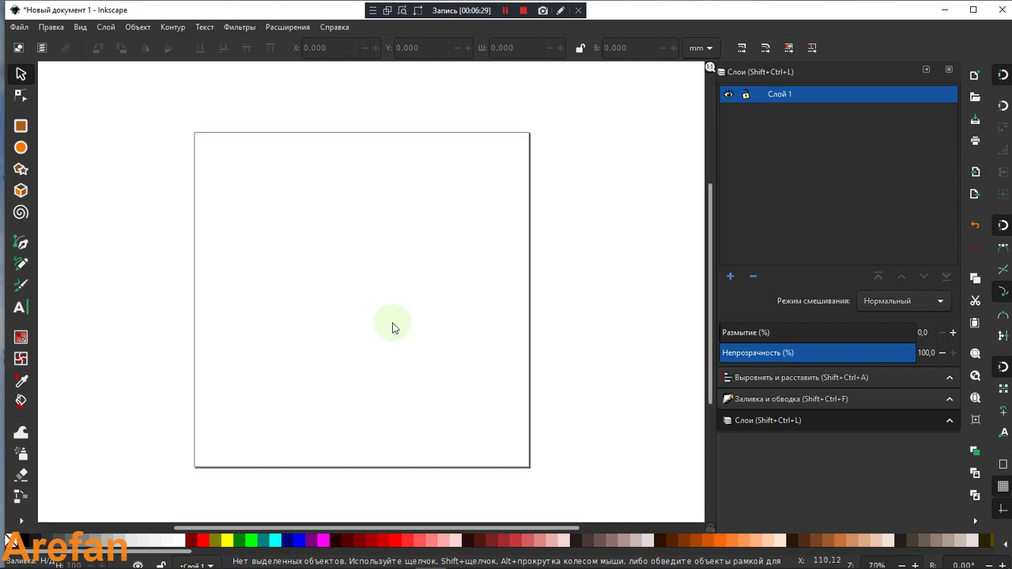
pyautogui.press('+')
pyautogui.press('-')
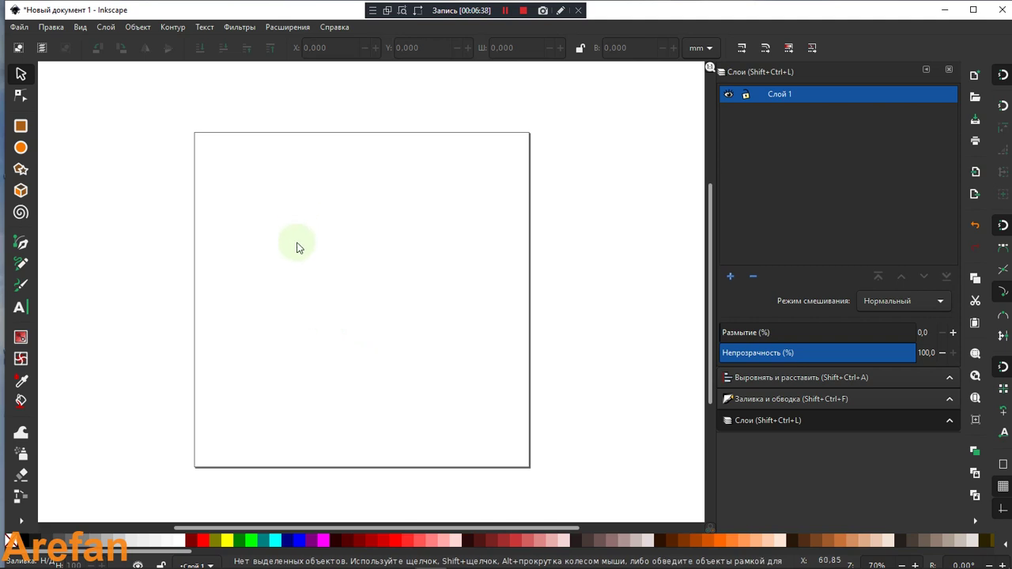
# Lock Слой 1 and add a new layer Слой 2 above it
pyautogui.click(745, 94)
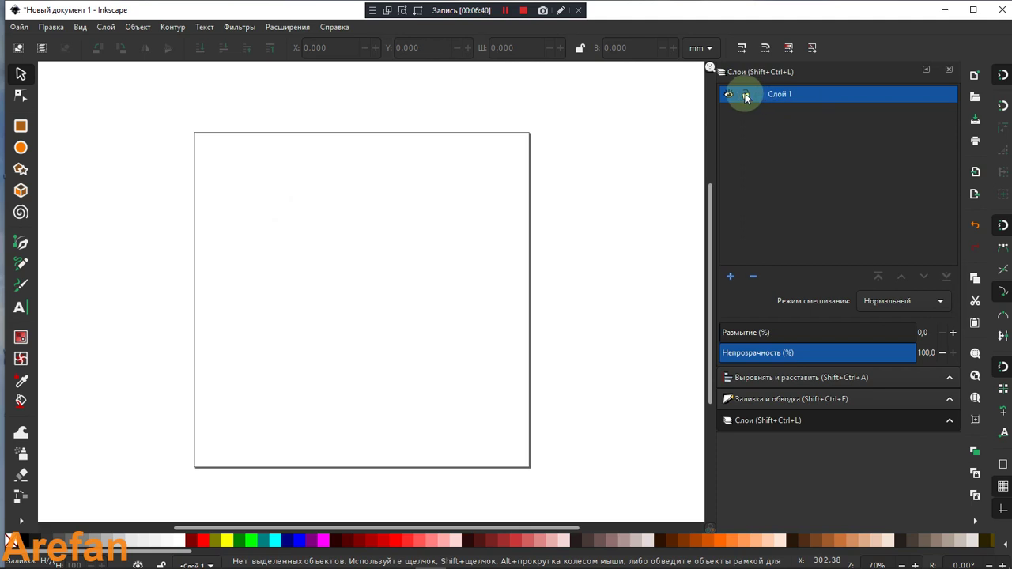
pyautogui.click(729, 278)
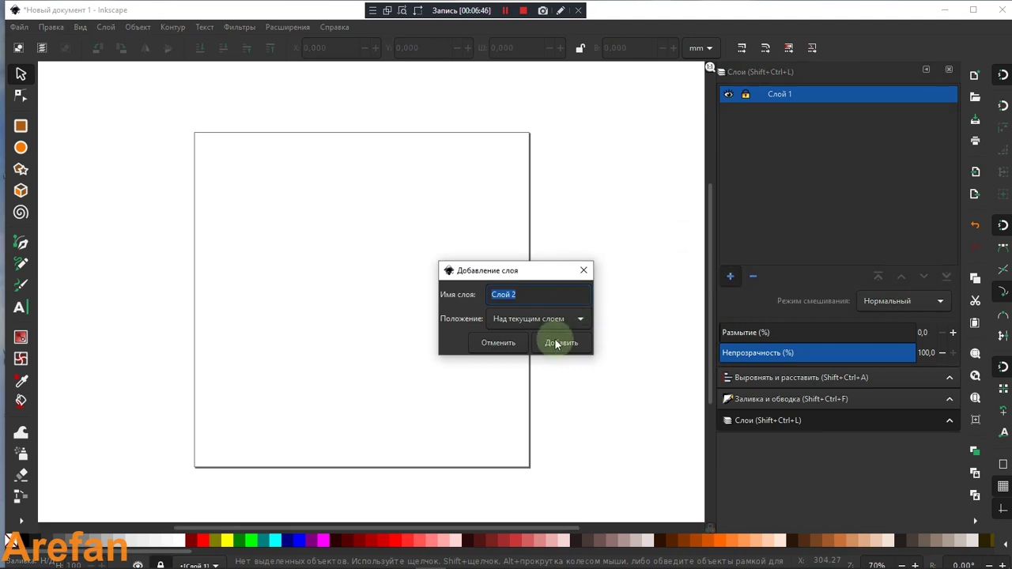
pyautogui.click(557, 343)
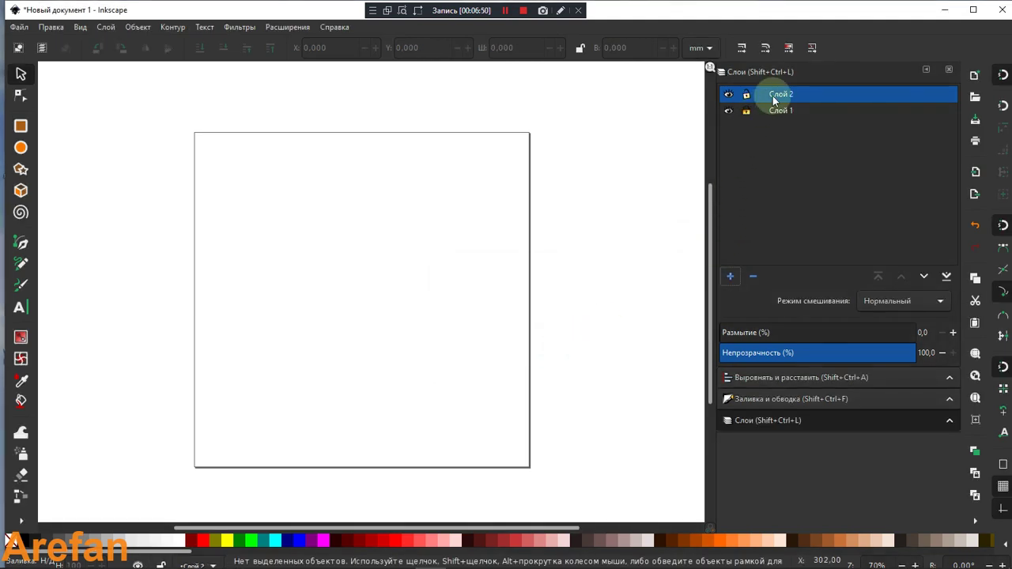
pyautogui.moveTo(120, 556)
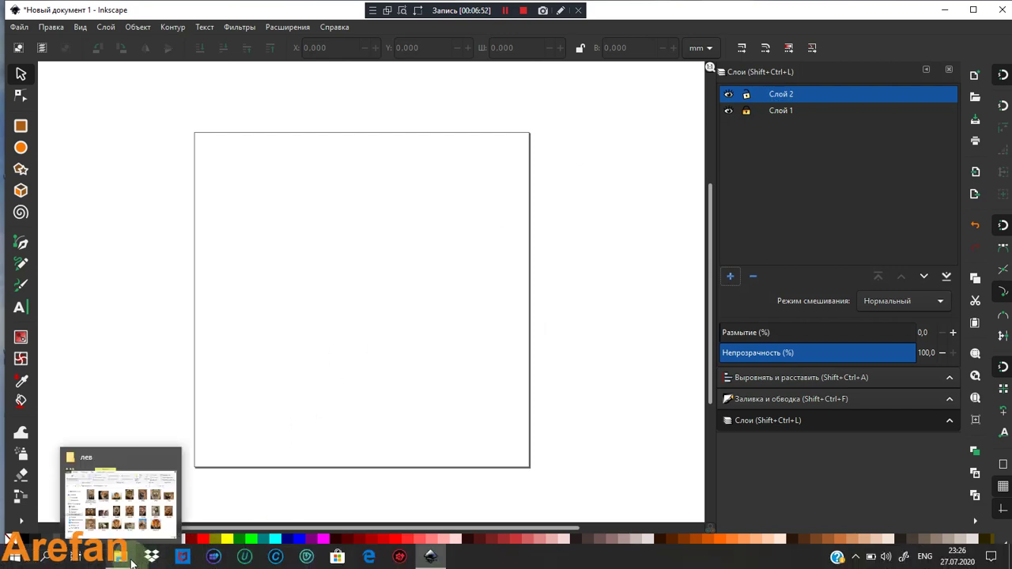
# Select the leo photo in the лев folder and drag it onto the Inkscape canvas
pyautogui.click(132, 563)
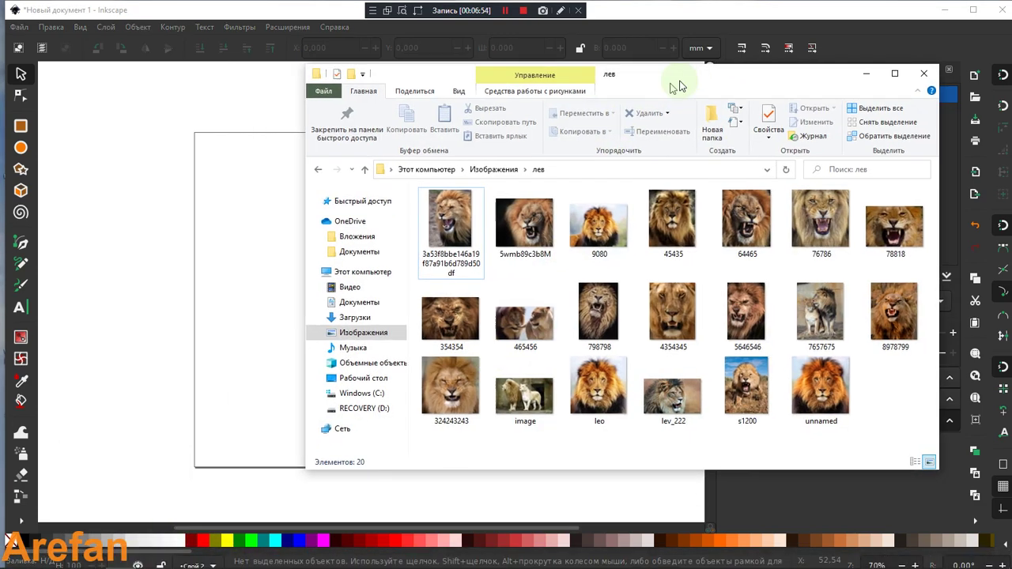
pyautogui.moveTo(630, 110); pyautogui.dragTo(697, 78)
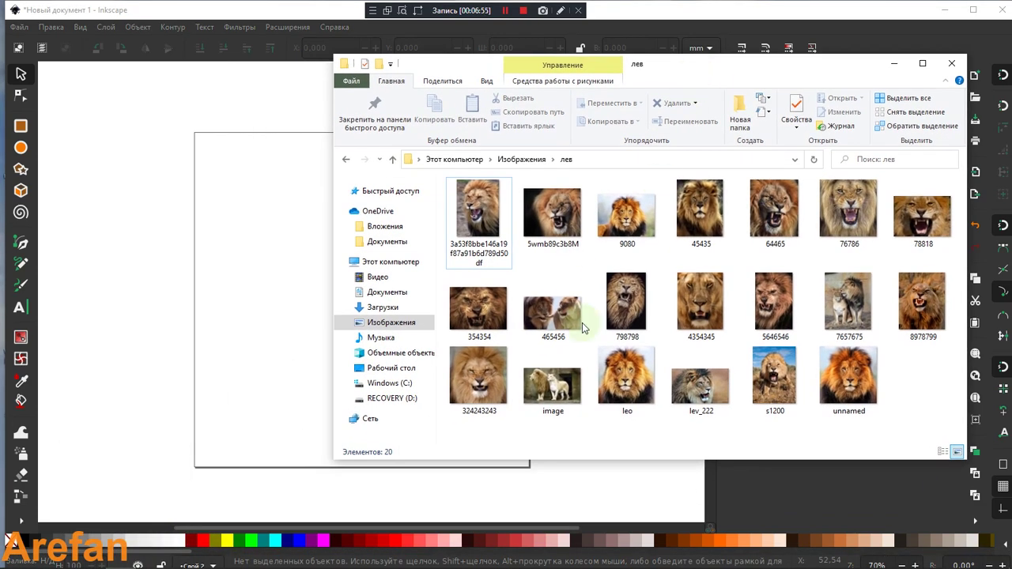
pyautogui.click(615, 397)
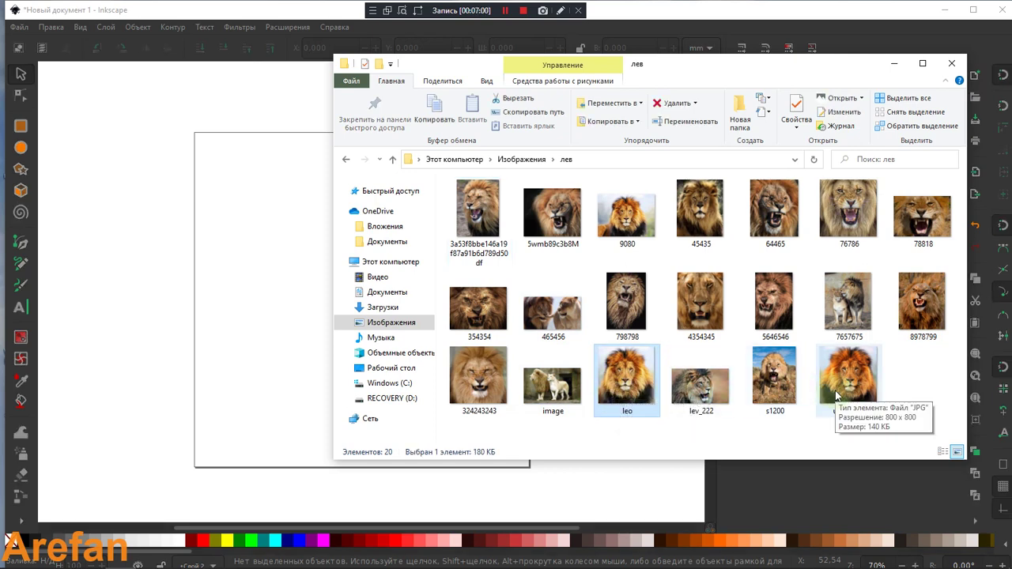
pyautogui.click(618, 406)
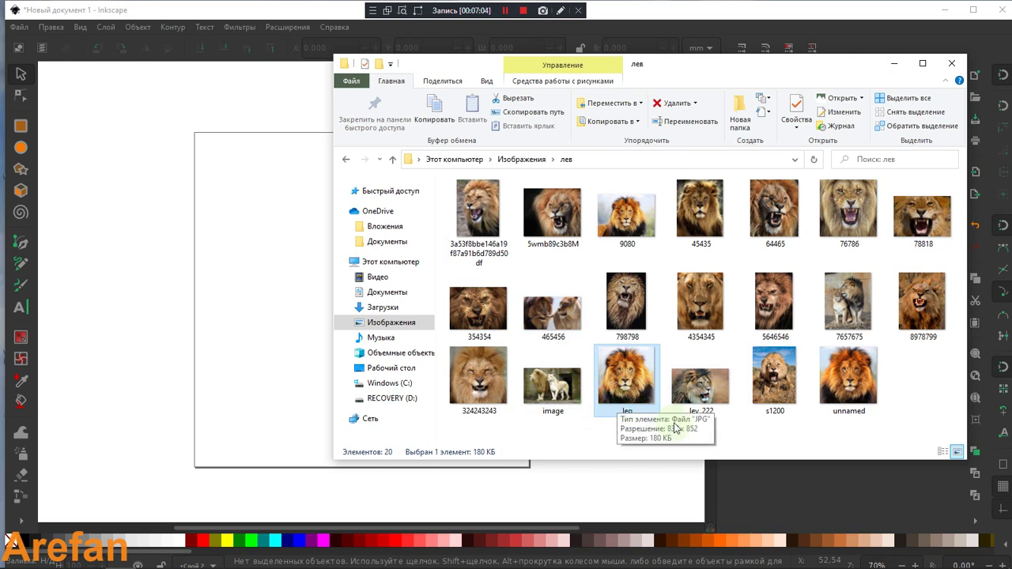
pyautogui.moveTo(703, 73); pyautogui.dragTo(908, 69)
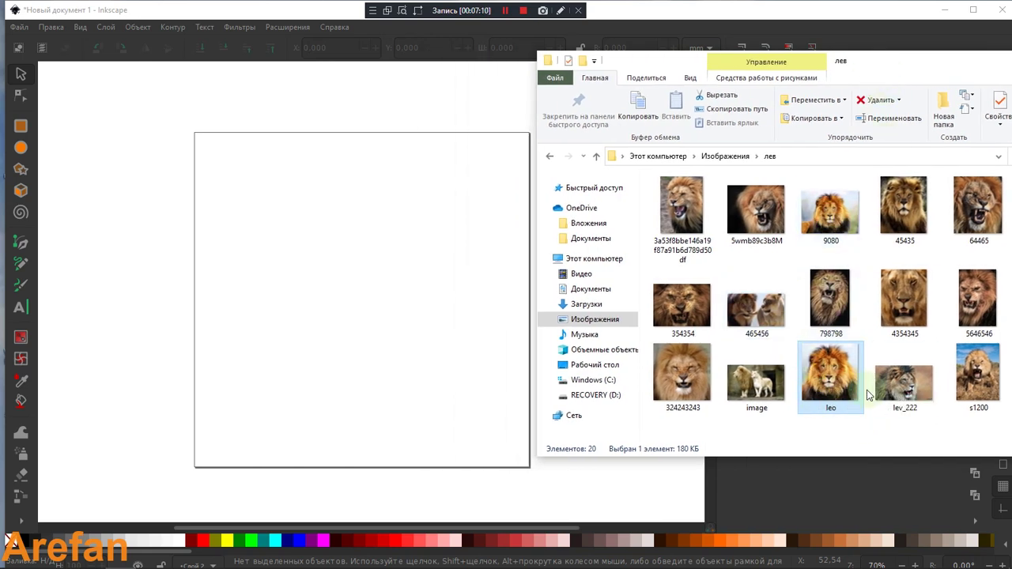
pyautogui.moveTo(830, 372); pyautogui.dragTo(378, 335)
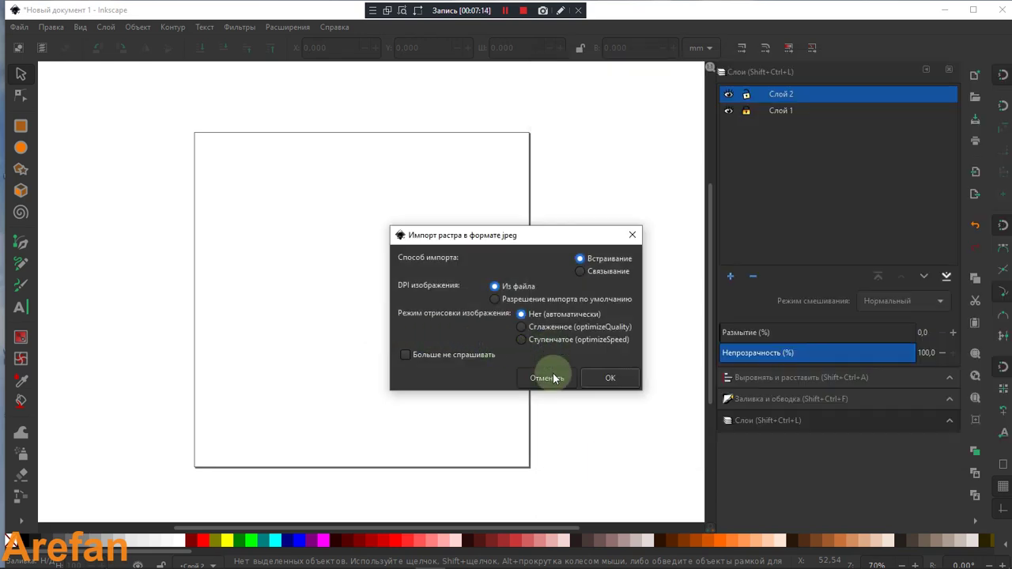
# Import the lion photo and scale it proportionally to about 190 × 194 mm inside the page
pyautogui.click(605, 374)
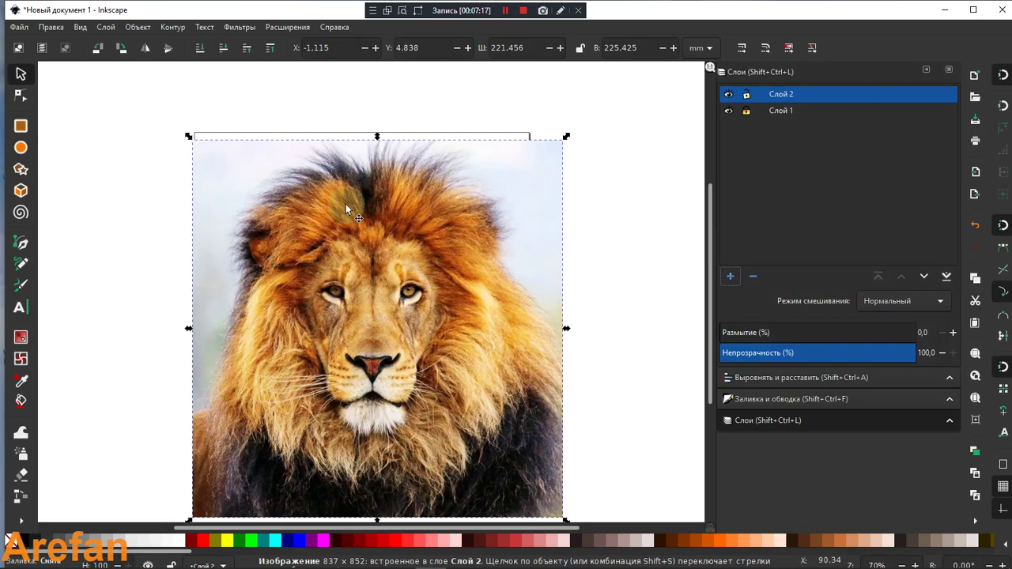
pyautogui.scroll(-3, 524, 434)
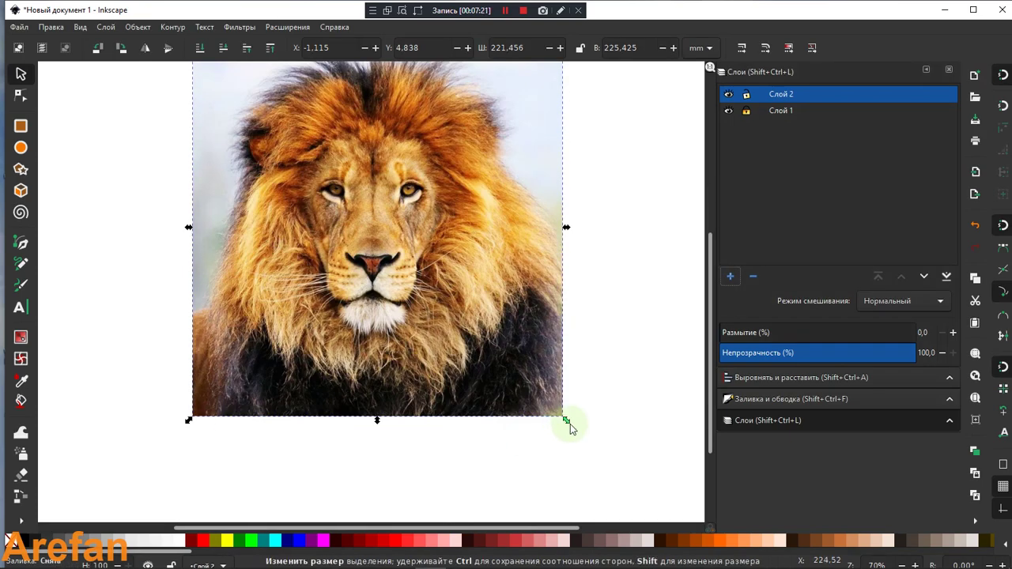
pyautogui.moveTo(566, 419); pyautogui.dragTo(531, 390)
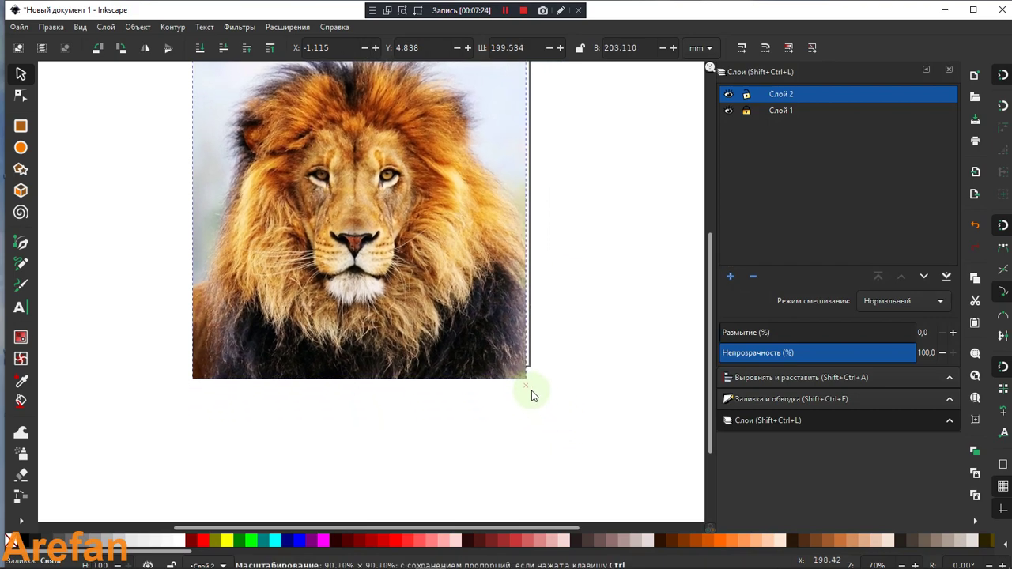
pyautogui.moveTo(531, 393); pyautogui.dragTo(516, 366)
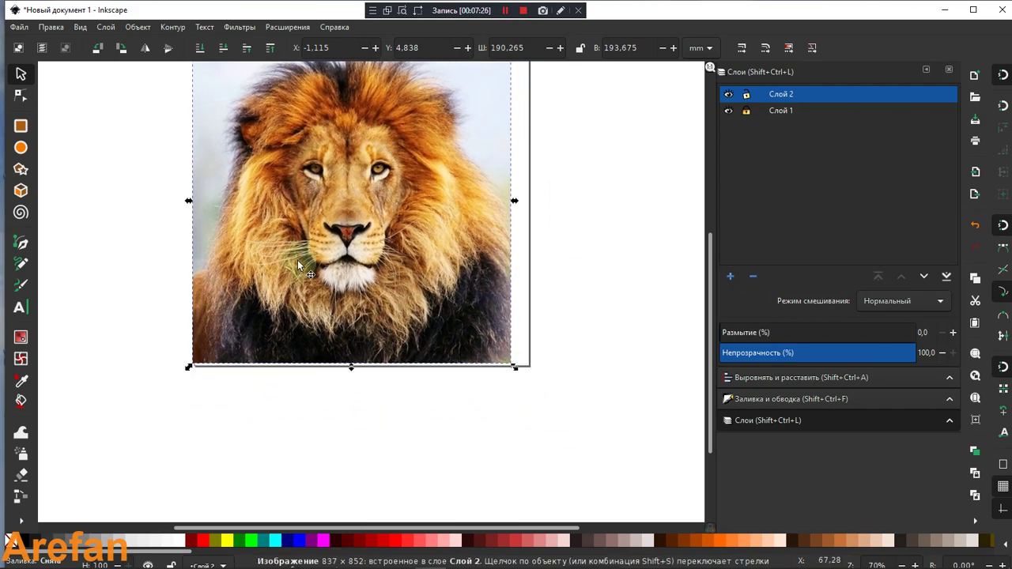
pyautogui.scroll(4, 196, 255)
pyautogui.moveTo(237, 323); pyautogui.dragTo(253, 319)
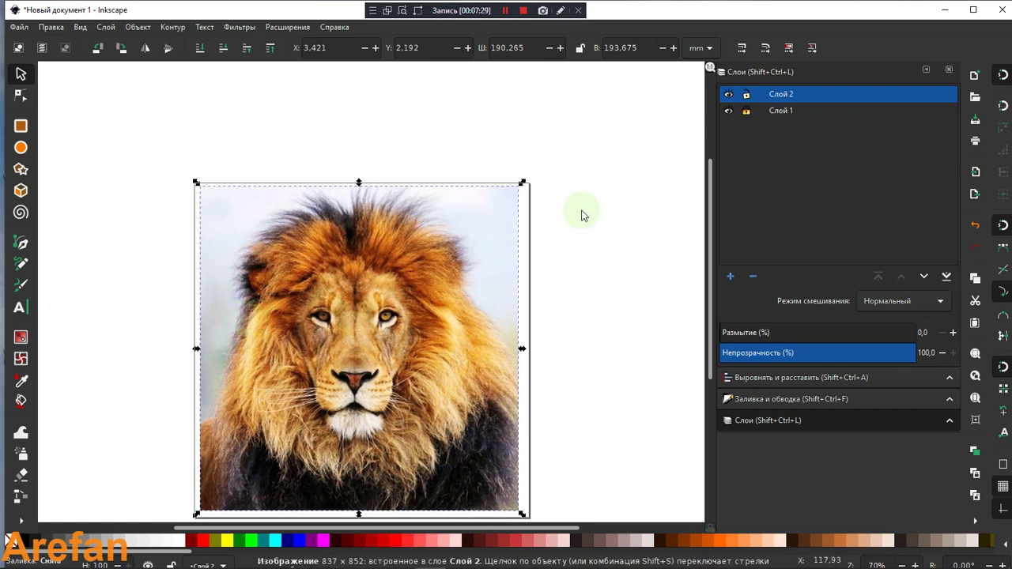
# Rename layer Слой 2 to 'kartinka lev' and lock Слой 1
pyautogui.doubleClick(784, 95)
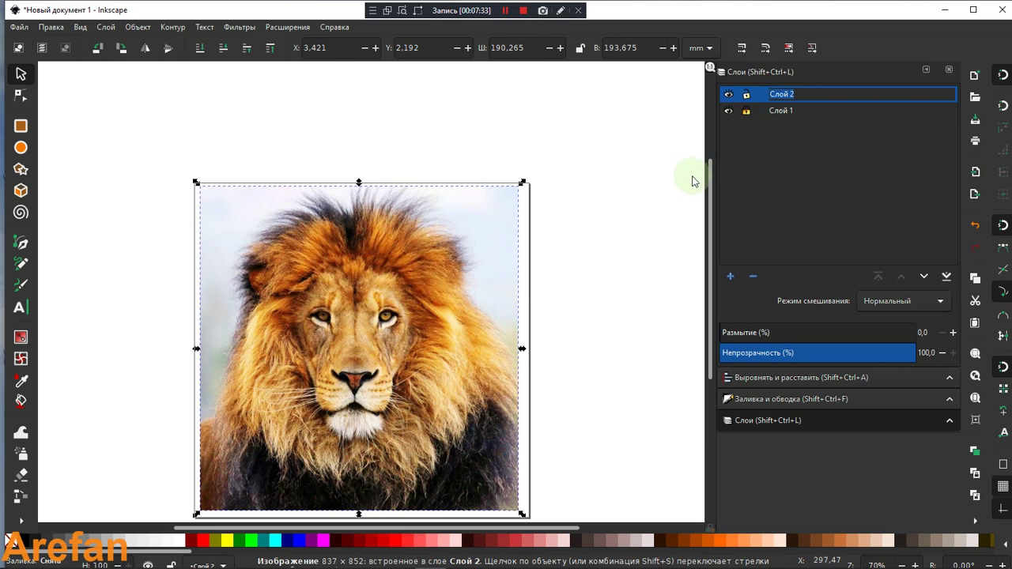
pyautogui.write('kart')
pyautogui.write('in')
pyautogui.write('ka')
pyautogui.write(' k')
pyautogui.press('BackSpace')
pyautogui.write('lw')
pyautogui.press('BackSpace')
pyautogui.write('e')
pyautogui.write('v')
pyautogui.press('Return')
pyautogui.click(746, 110)
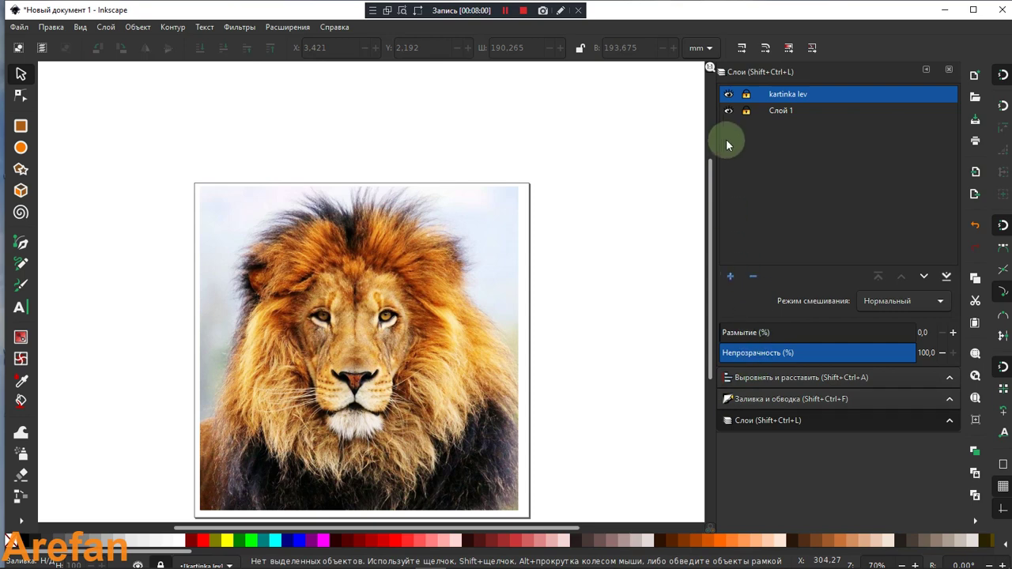
# Create a new top layer named 'lev_1' positioned above 'kartinka lev'
pyautogui.click(731, 277)
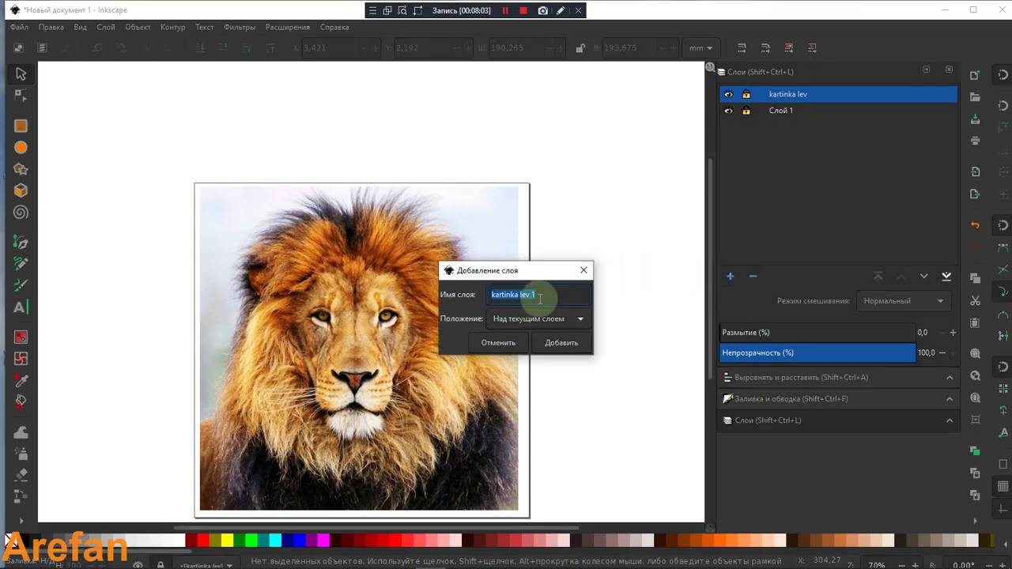
pyautogui.moveTo(511, 294); pyautogui.dragTo(522, 297)
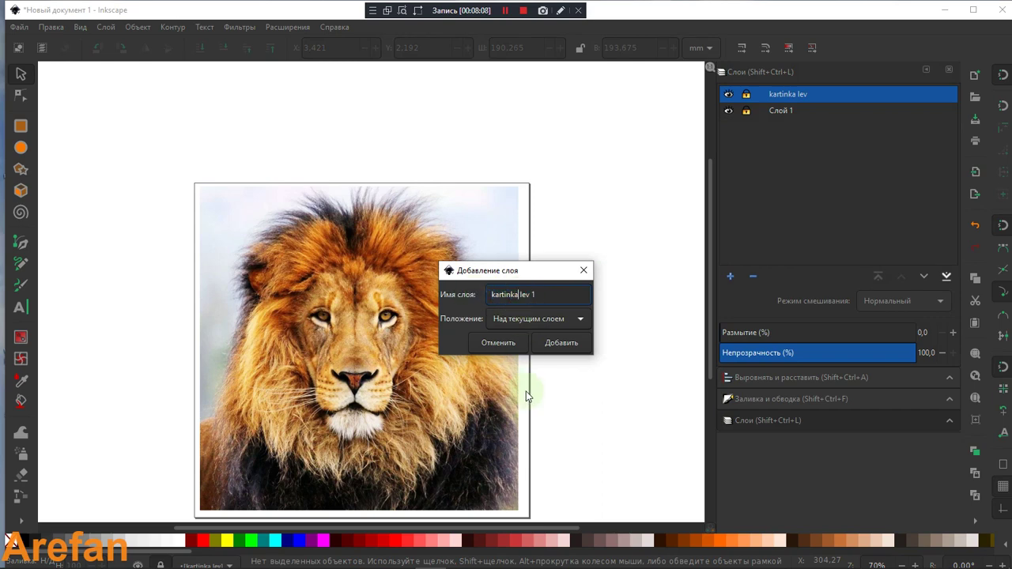
pyautogui.press('BackSpace')
pyautogui.press('BackSpace')
pyautogui.press('BackSpace')
pyautogui.press('BackSpace')
pyautogui.press('BackSpace')
pyautogui.press('BackSpace')
pyautogui.press('BackSpace')
pyautogui.press('BackSpace')
pyautogui.press('End')
pyautogui.press('BackSpace')
pyautogui.click(560, 346)
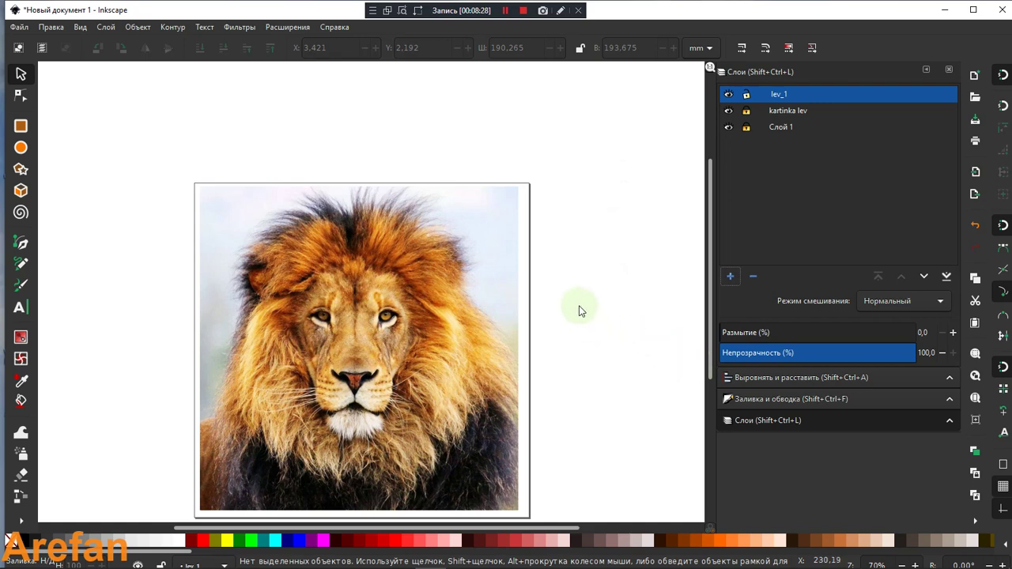
pyautogui.scroll(-1, 578, 311)
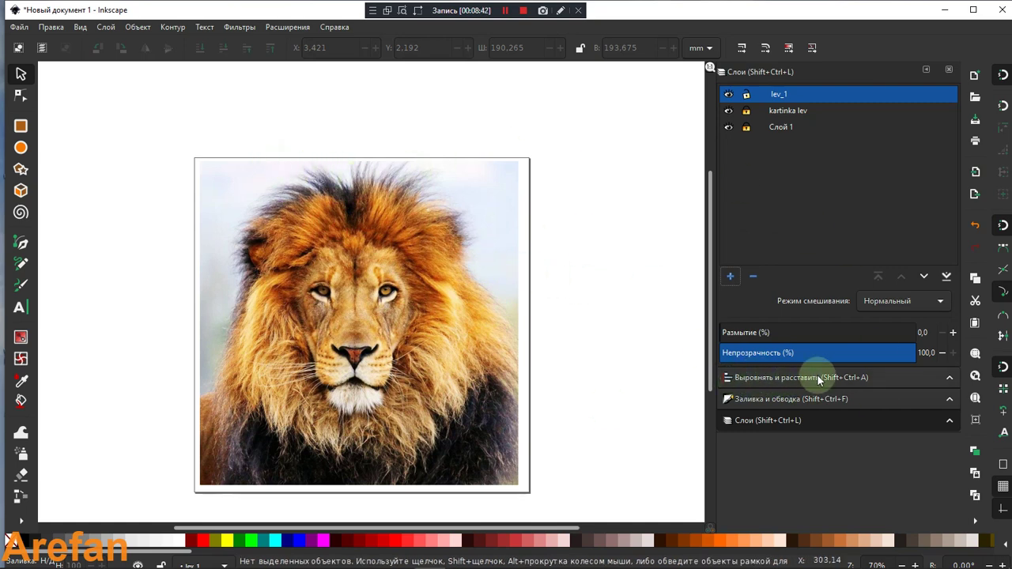
# Switch between the Fill and Stroke, Align and Distribute and Layers panels, then browse the Extensions menu
pyautogui.click(754, 399)
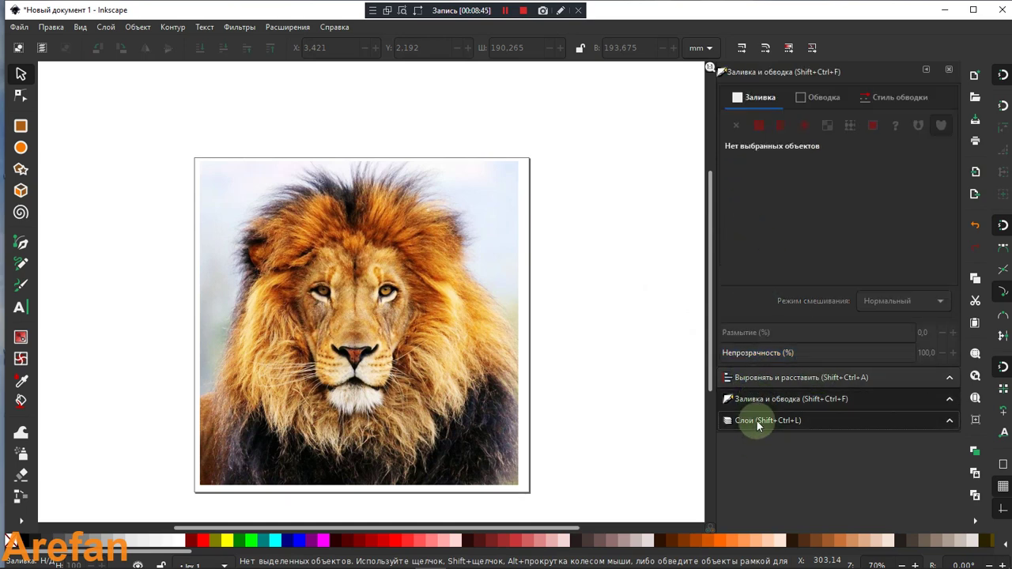
pyautogui.click(757, 421)
pyautogui.click(763, 376)
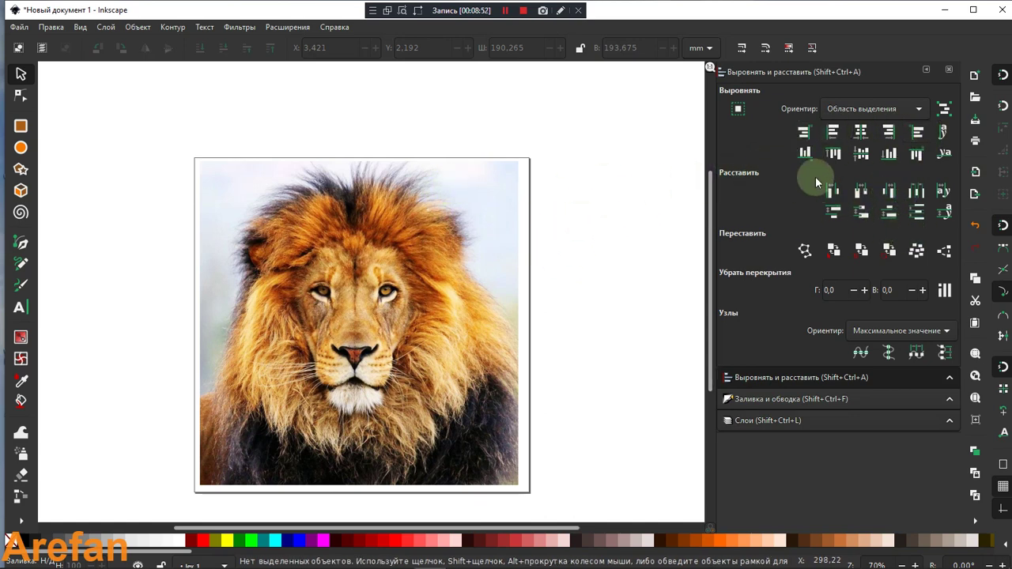
pyautogui.click(774, 399)
pyautogui.click(767, 423)
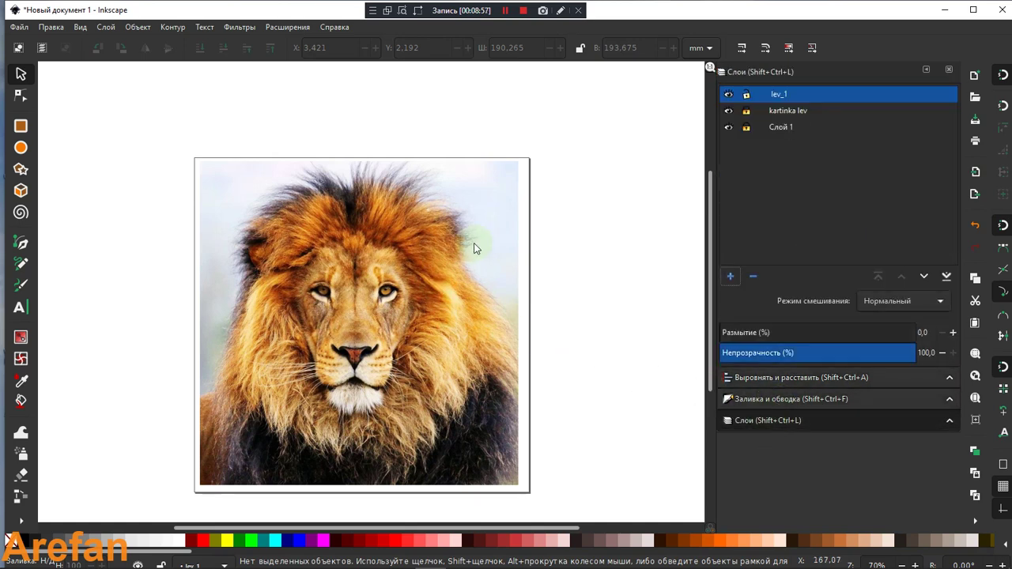
pyautogui.click(276, 28)
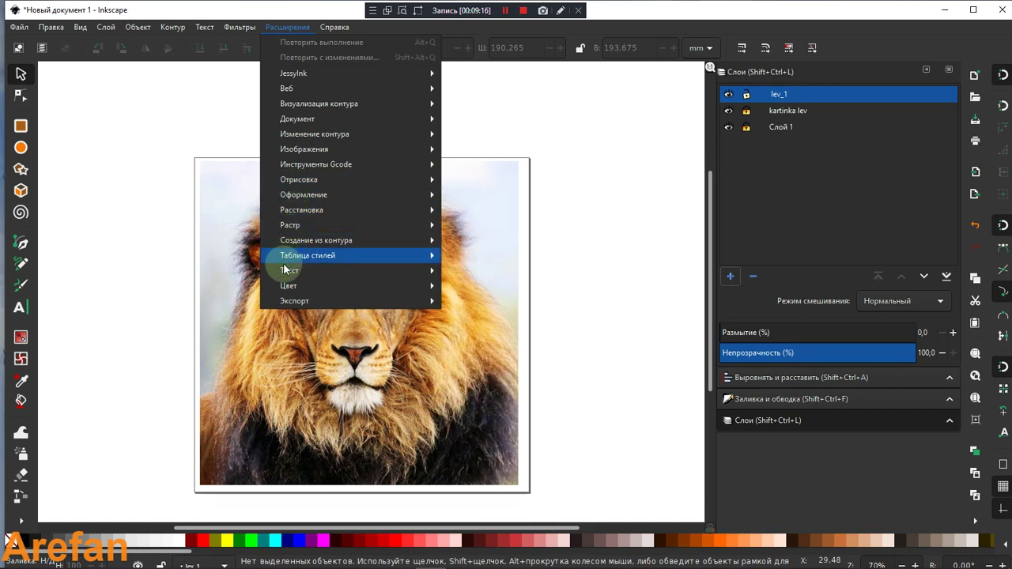
pyautogui.moveTo(289, 271)
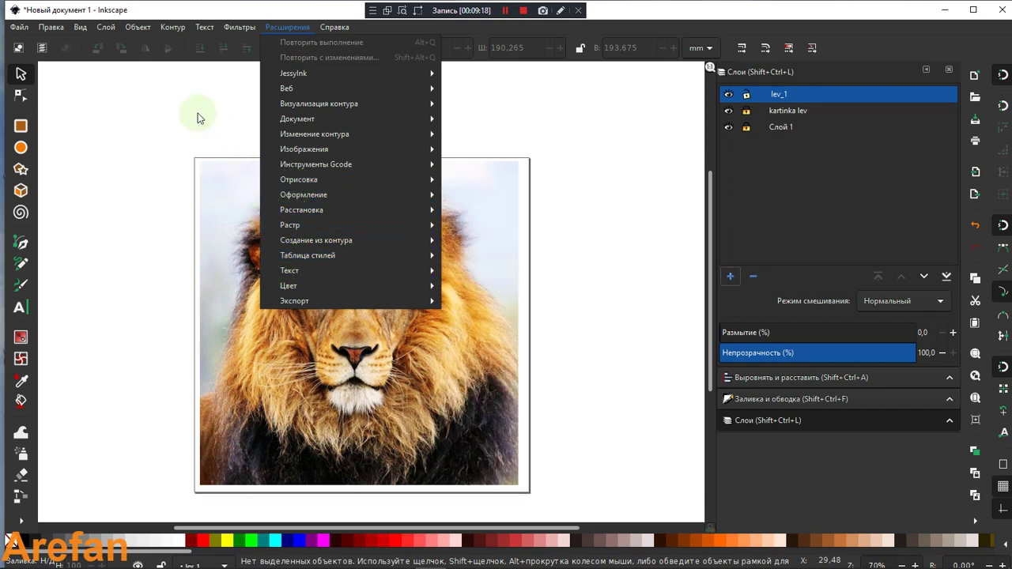
# Close the Расширения menu, browse the Фильтры list, then close it over the lion photo
pyautogui.click(197, 117)
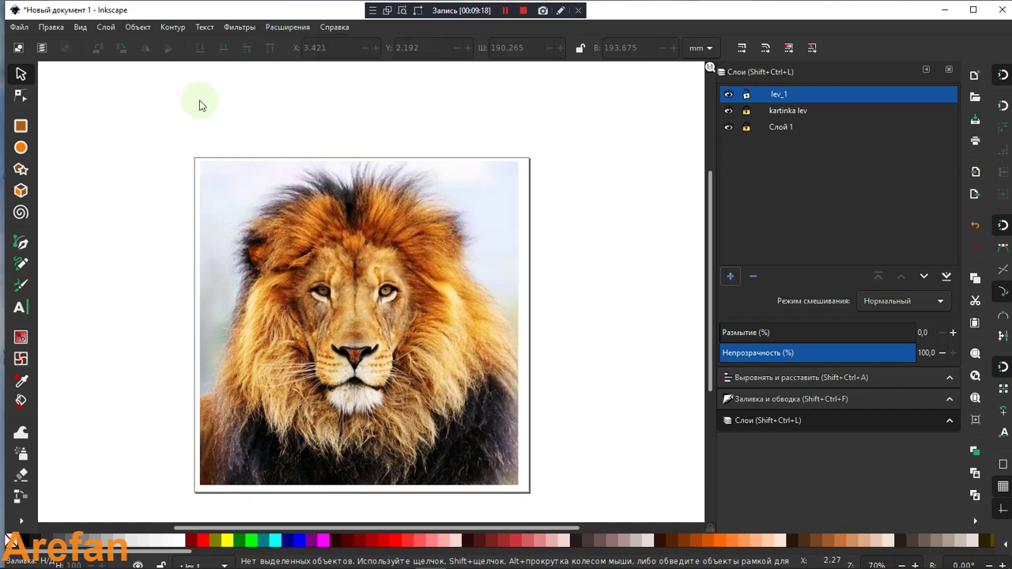
pyautogui.click(237, 28)
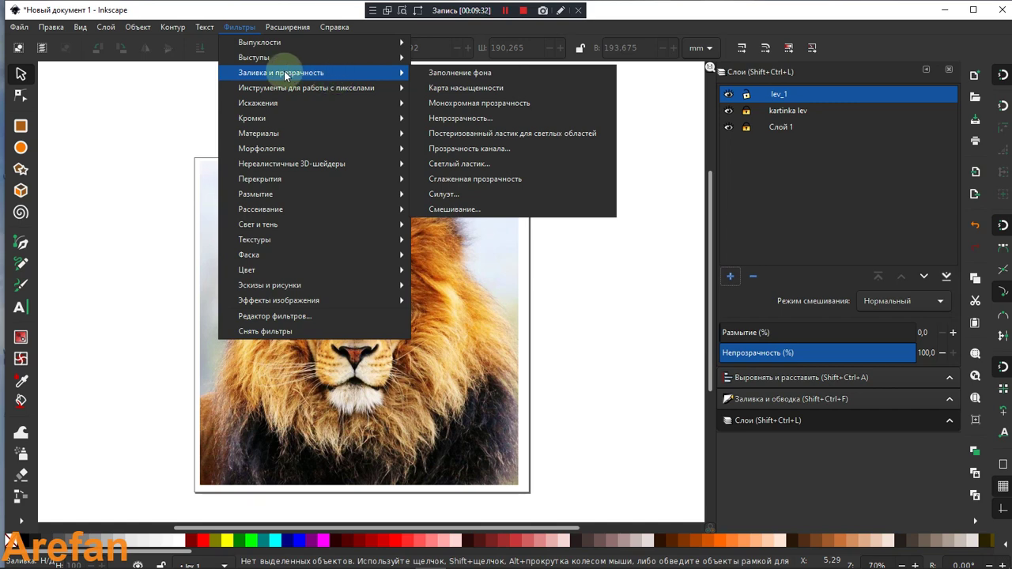
pyautogui.moveTo(254, 57)
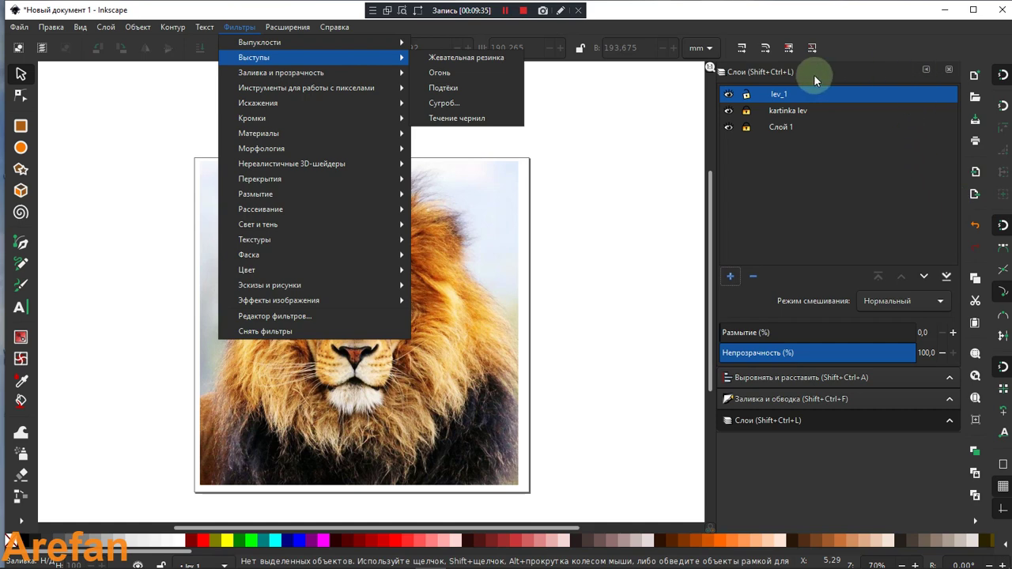
pyautogui.click(557, 235)
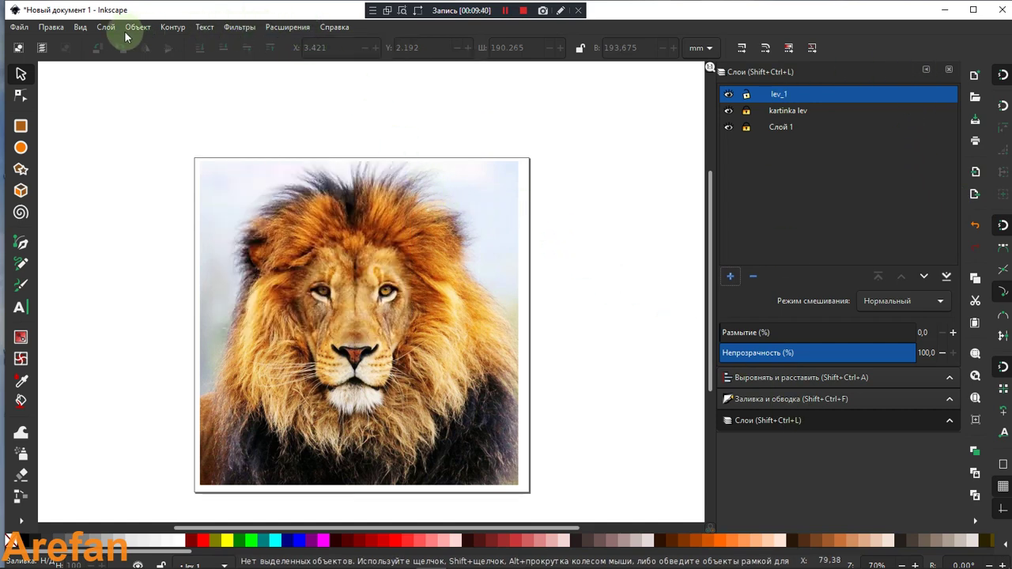
pyautogui.click(505, 11)
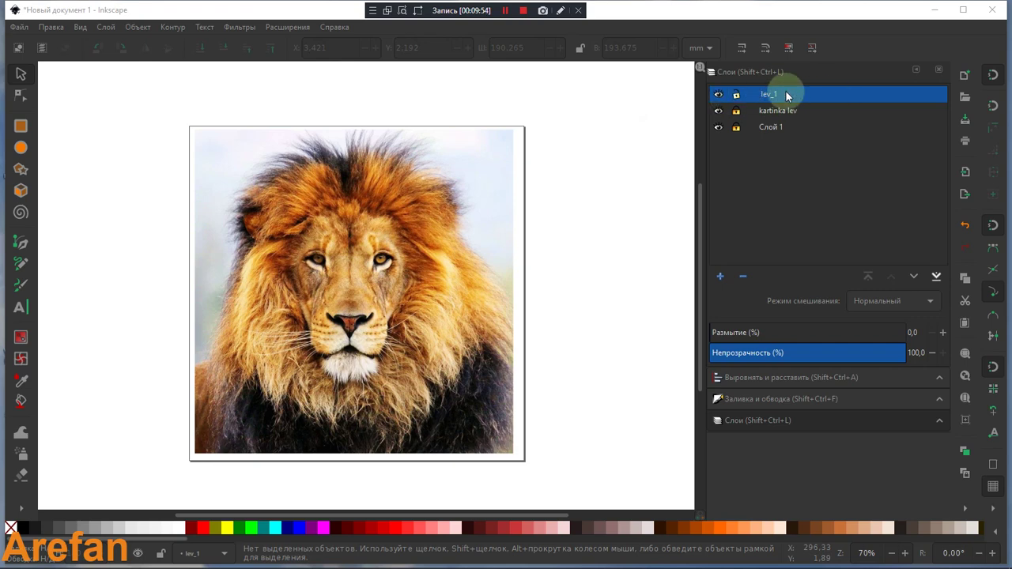
# Hide and re-show the kartinka lev layer, then turn snapping off
pyautogui.click(718, 113)
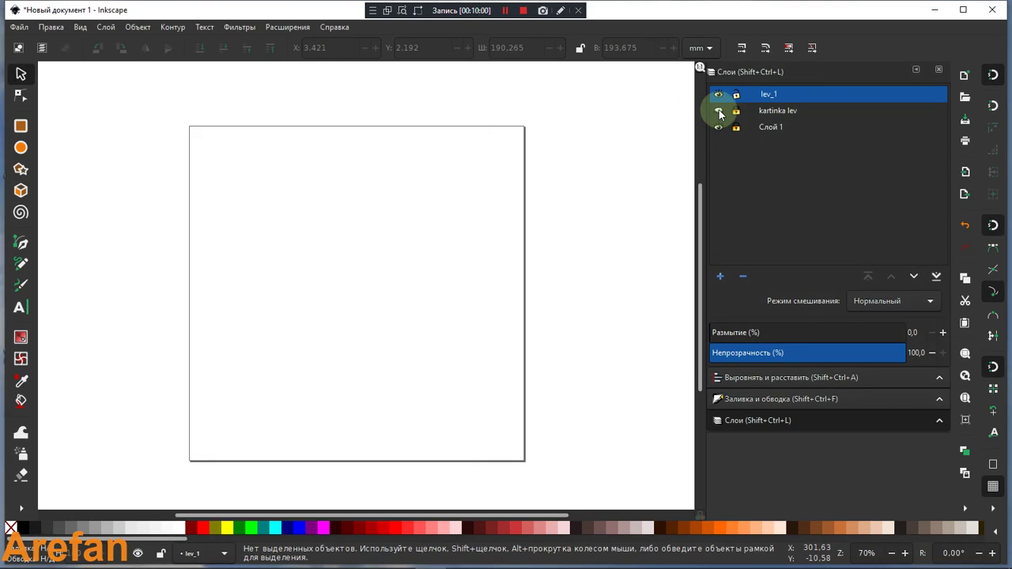
pyautogui.click(718, 111)
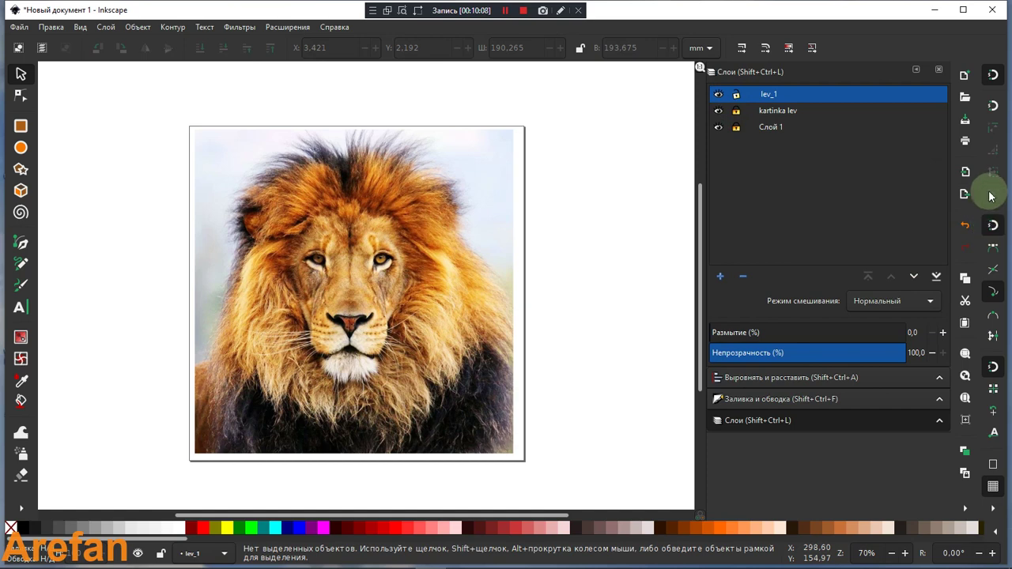
pyautogui.click(993, 76)
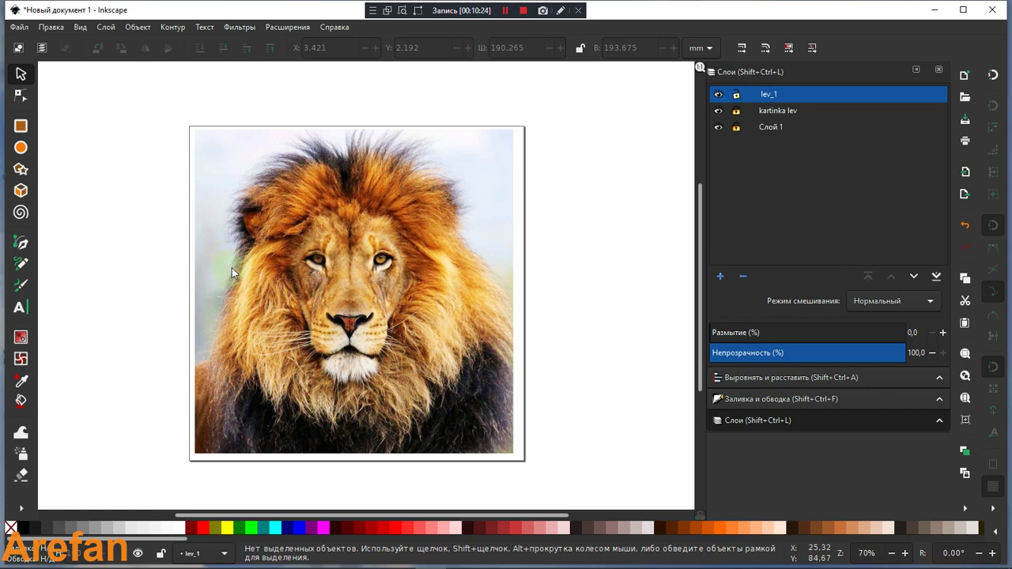
pyautogui.press('+')
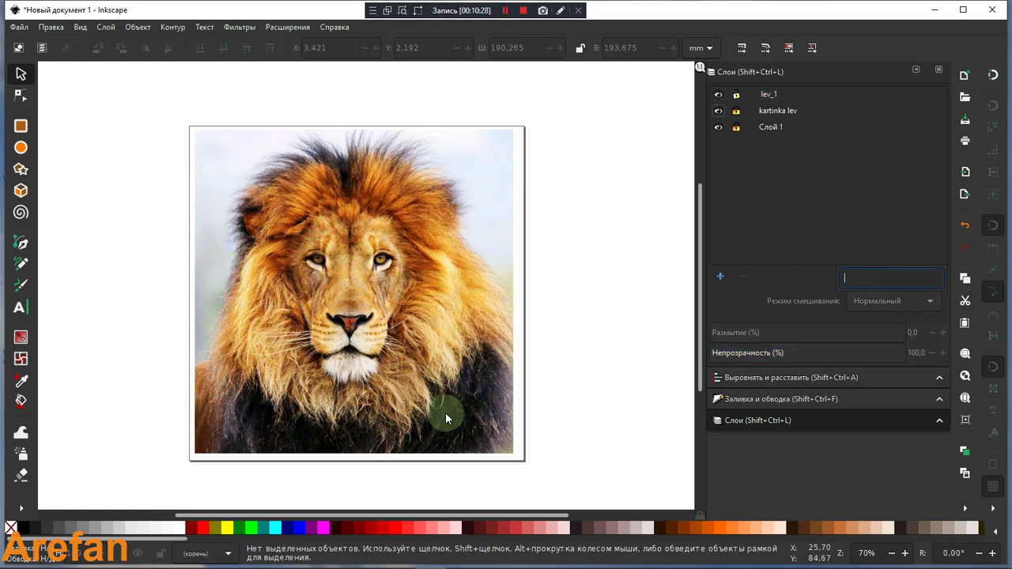
# Show the Fill and Stroke panel and zoom the lion photo to about 99%
pyautogui.click(750, 398)
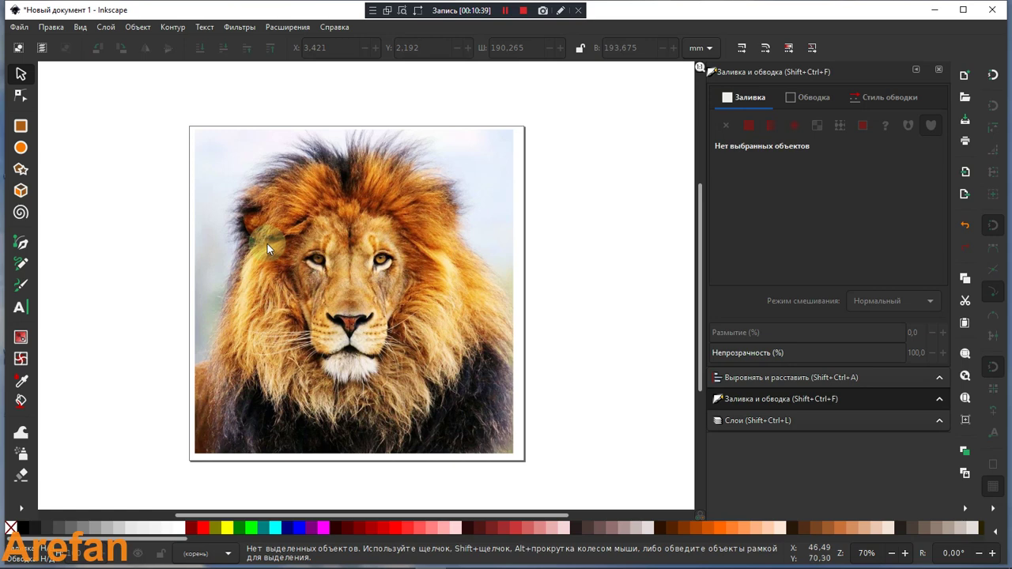
pyautogui.press('+')
pyautogui.scroll(-1, 257, 237)
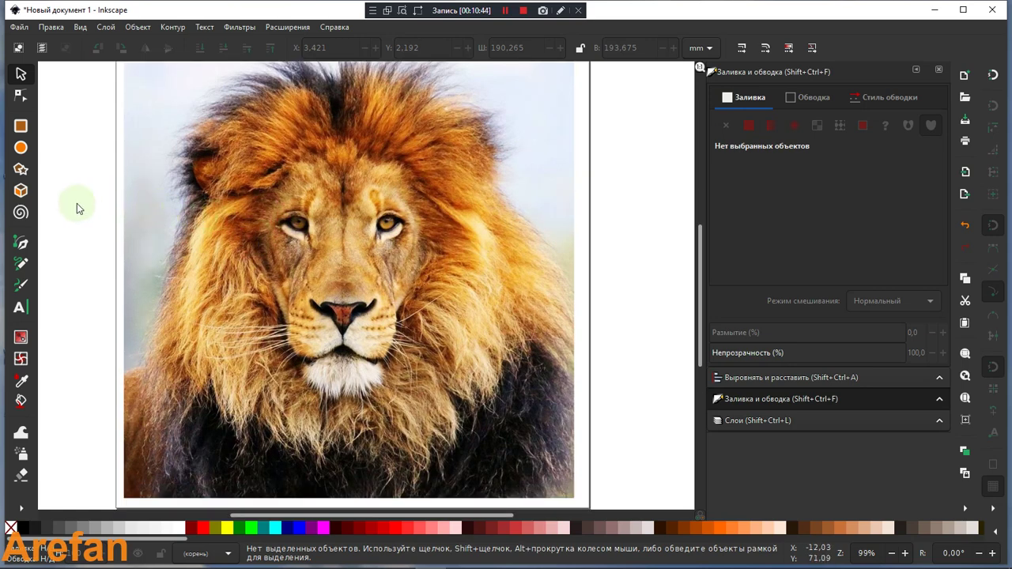
# Pencil-trace a closed outline over the lion's nose, filled brown 7d5230
pyautogui.click(21, 79)
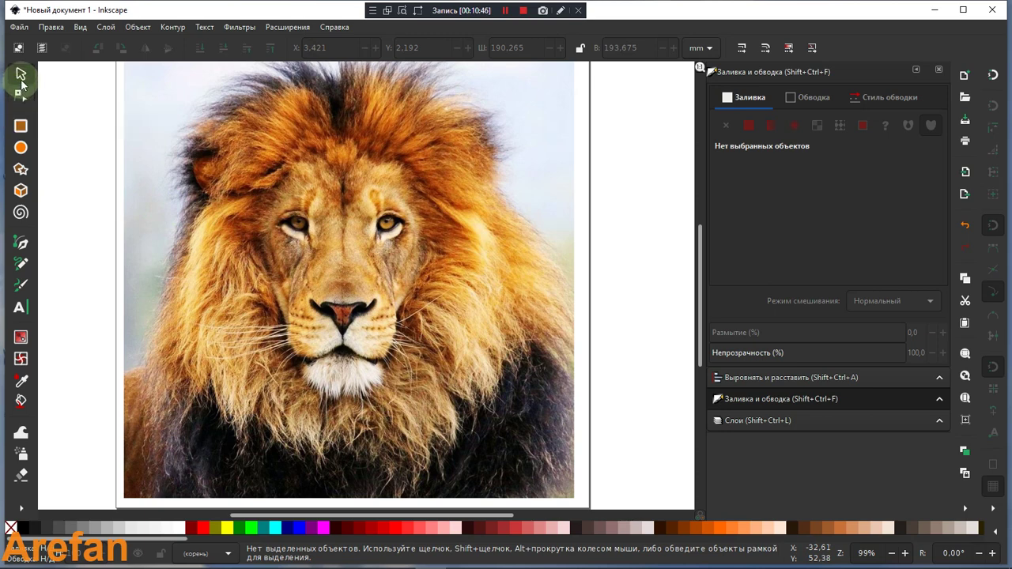
pyautogui.click(23, 266)
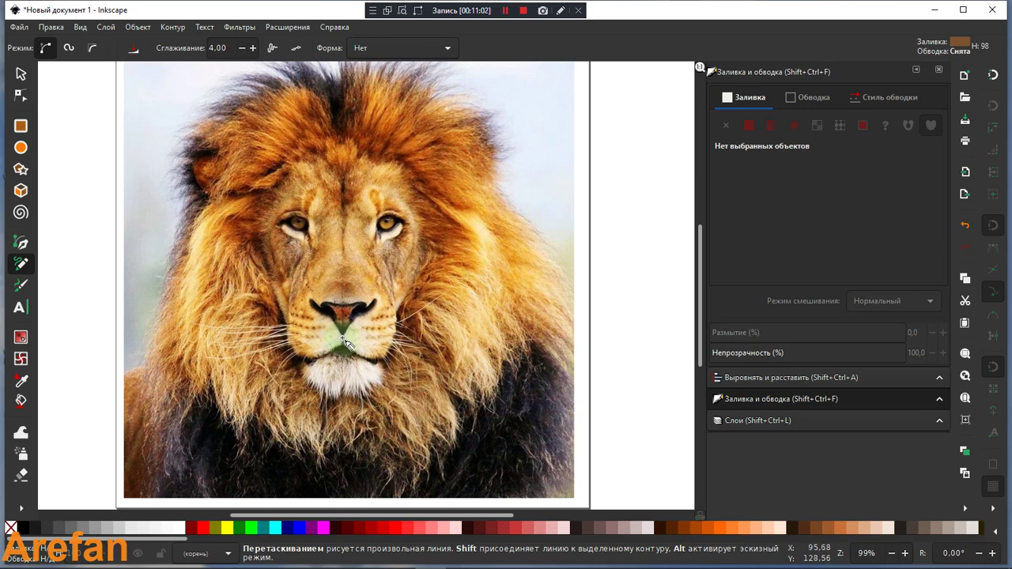
pyautogui.moveTo(346, 340); pyautogui.dragTo(338, 332)
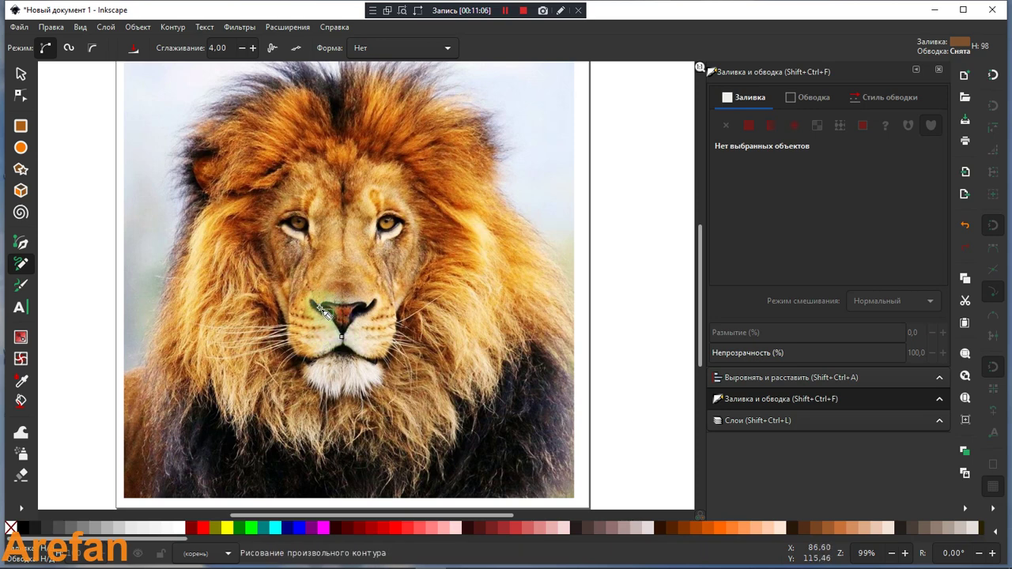
pyautogui.moveTo(319, 307)
pyautogui.mouseDown()
pyautogui.moveTo(364, 301)
pyautogui.moveTo(330, 359)
pyautogui.mouseUp()
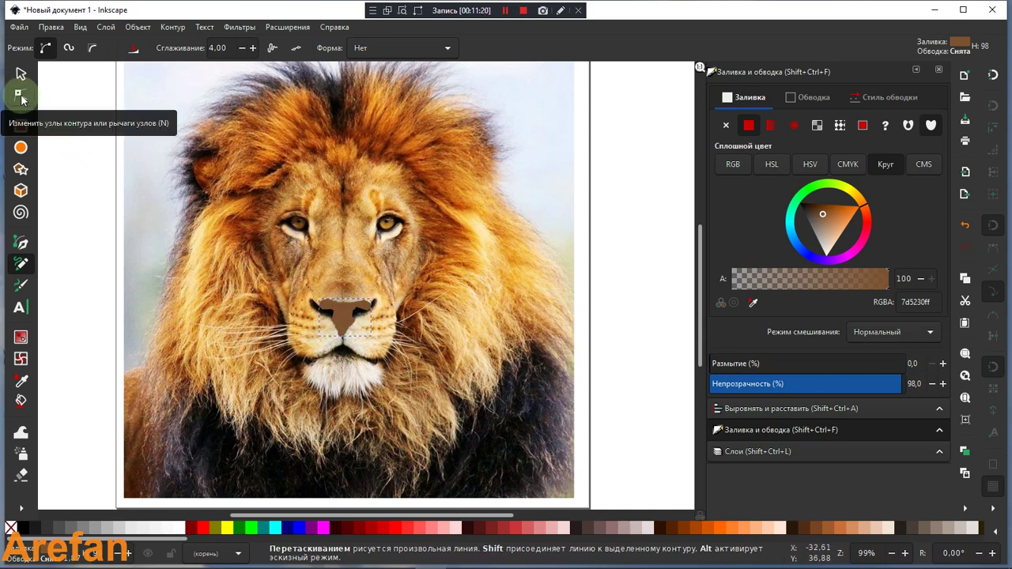
# Reduce the nose path's nodes with Path > Simplify using the Node tool
pyautogui.click(22, 97)
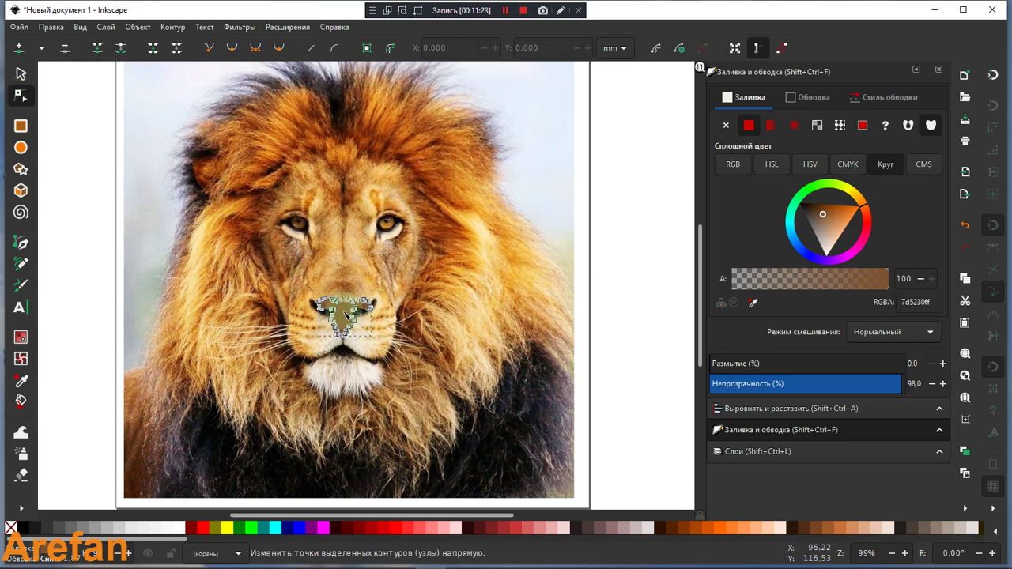
pyautogui.click(170, 30)
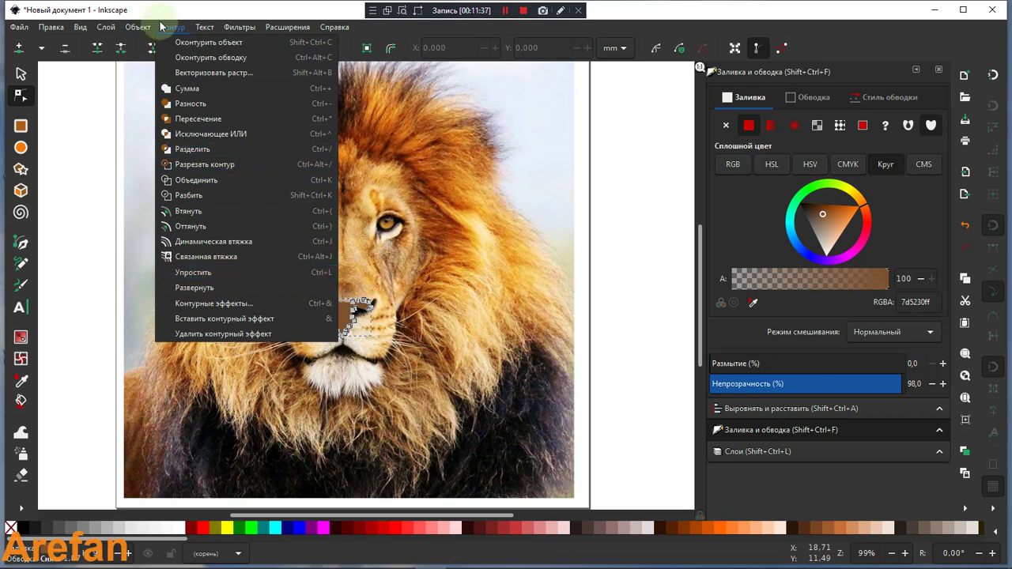
pyautogui.click(204, 273)
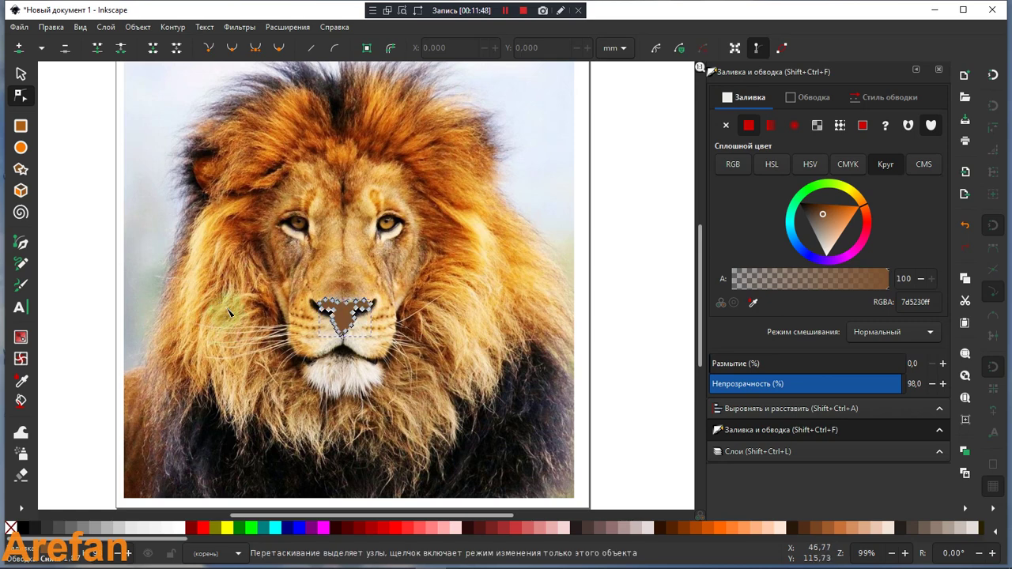
pyautogui.click(309, 347)
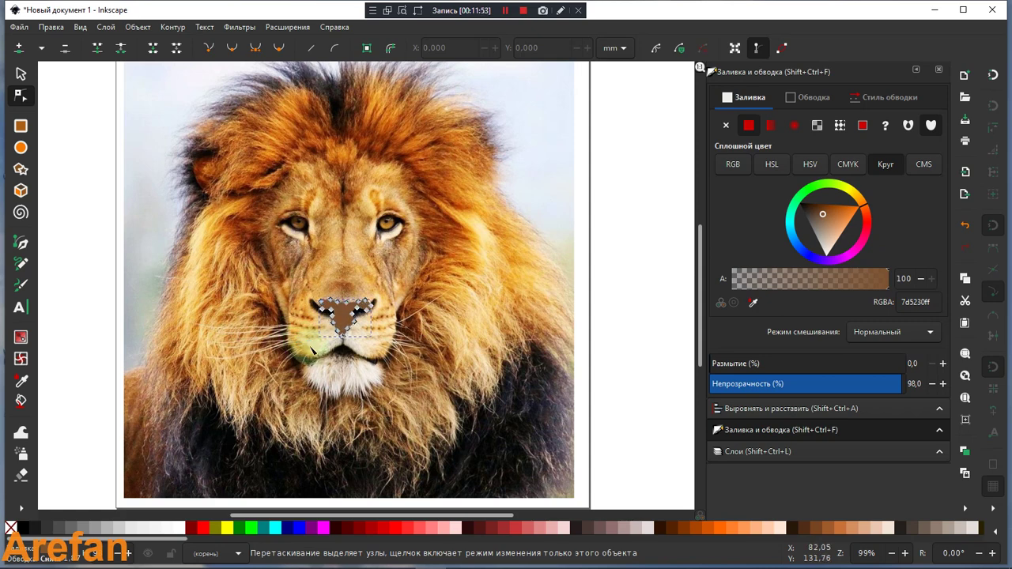
# Zoom in on the nose, nudge two corner nodes, and make all nodes smooth
pyautogui.hotkey('ctrl', 'shift', 'c')
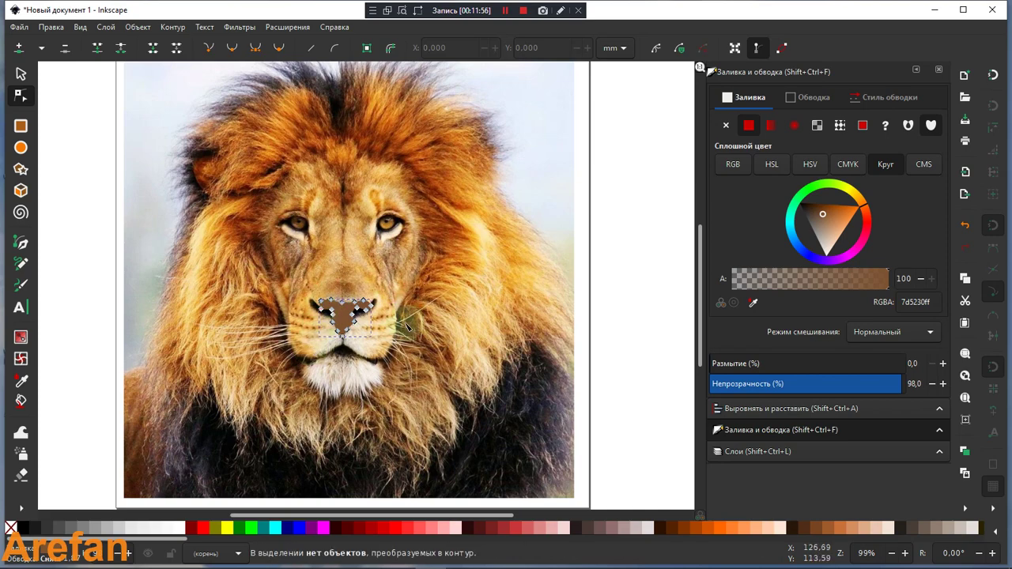
pyautogui.press('+')
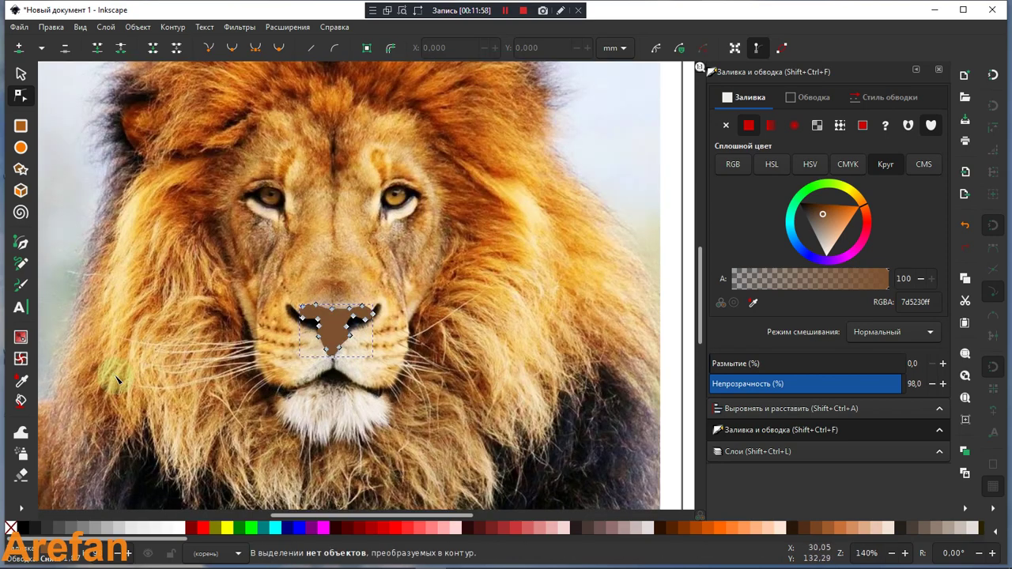
pyautogui.scroll(-1, 107, 371)
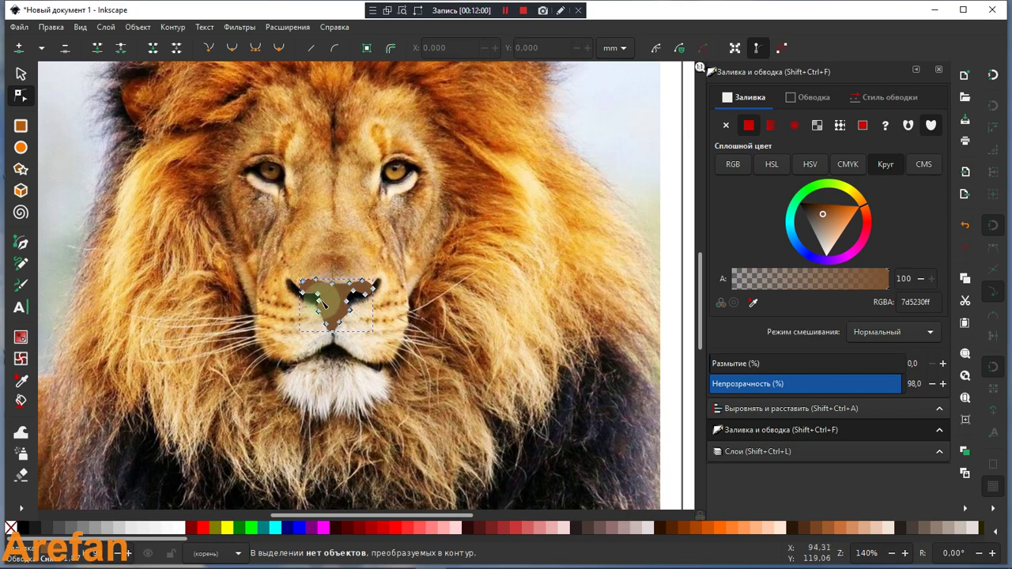
pyautogui.click(316, 296)
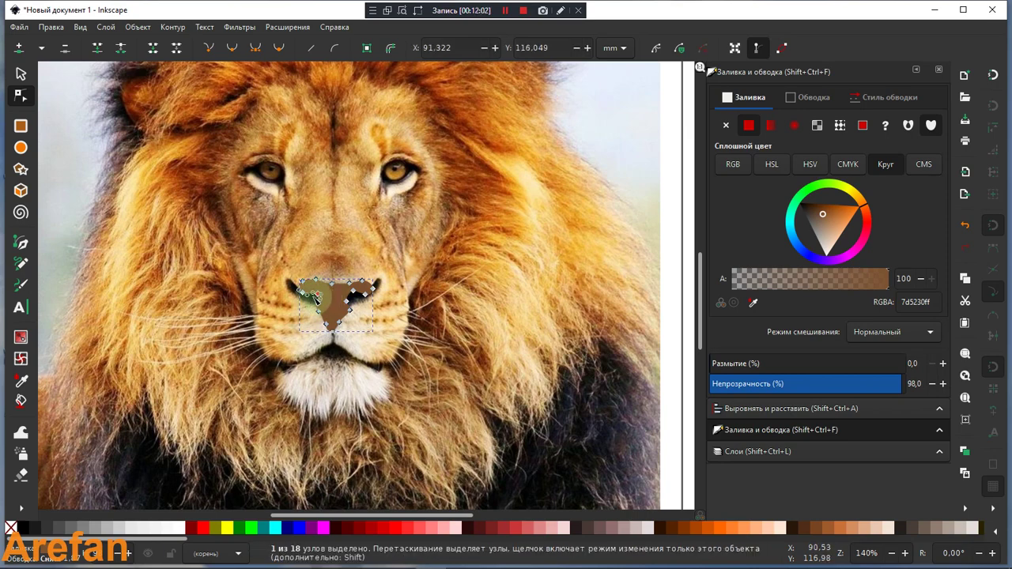
pyautogui.moveTo(320, 299); pyautogui.dragTo(318, 297)
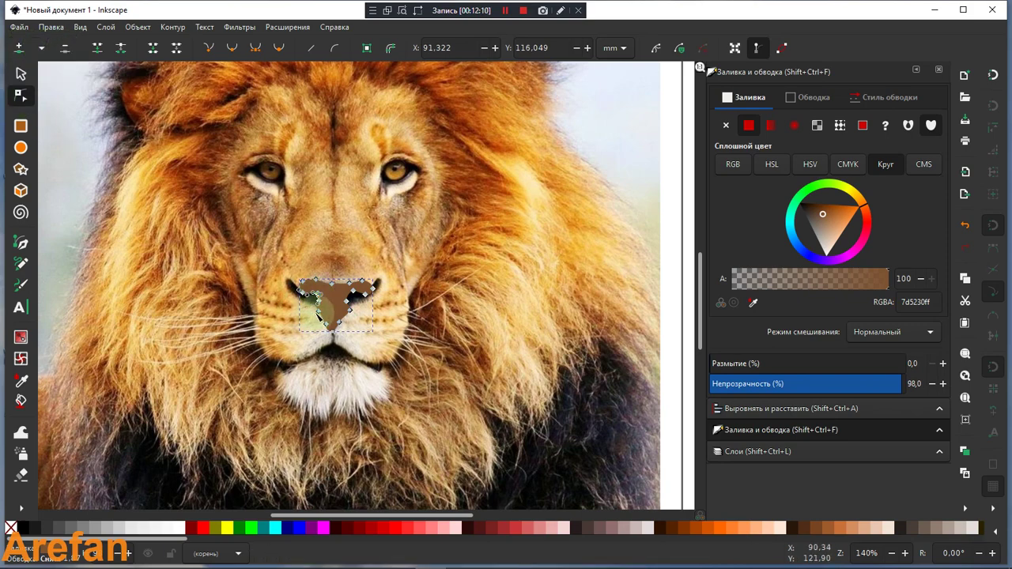
pyautogui.moveTo(320, 315); pyautogui.dragTo(311, 315)
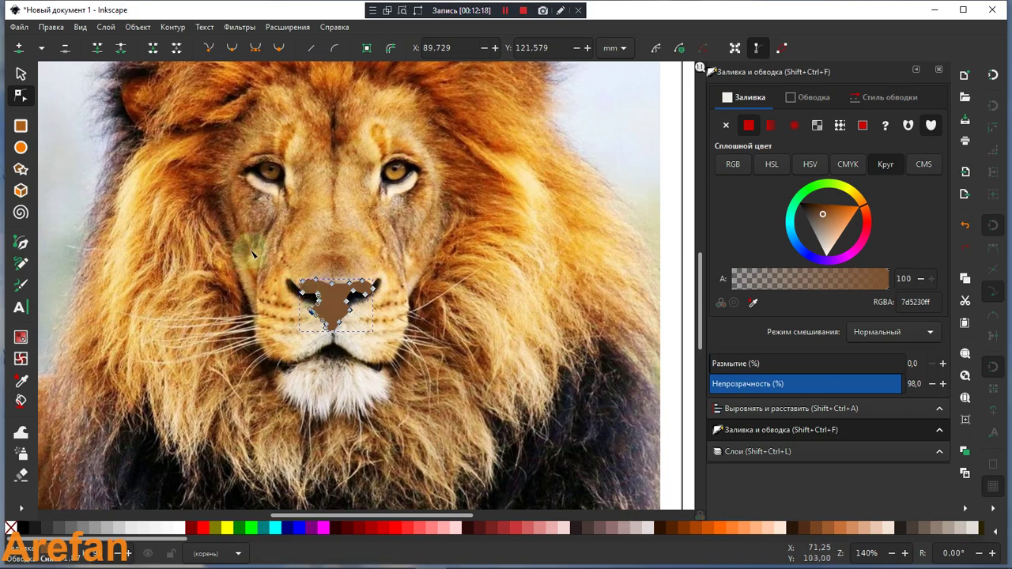
pyautogui.moveTo(250, 250); pyautogui.dragTo(395, 354)
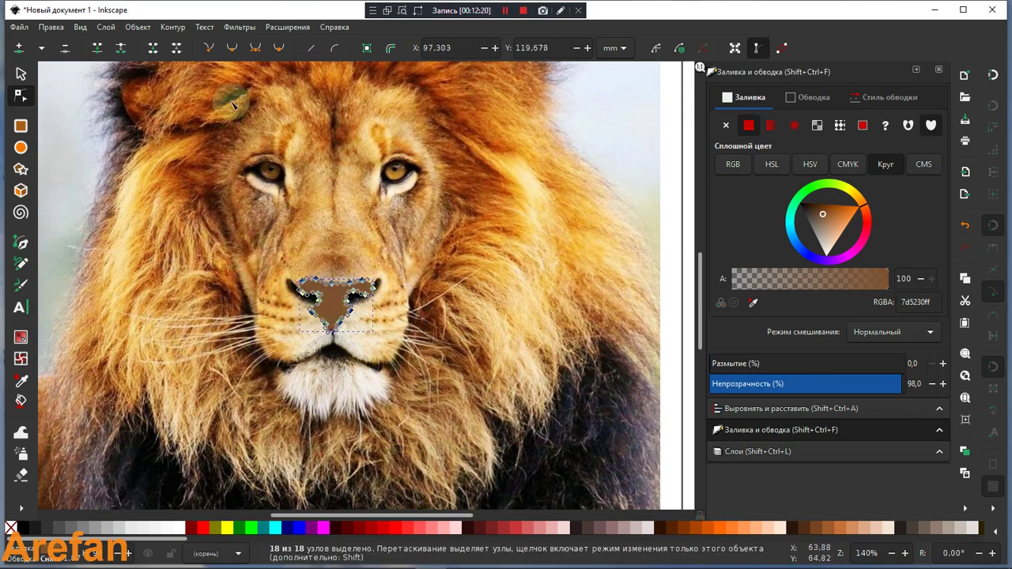
pyautogui.click(279, 46)
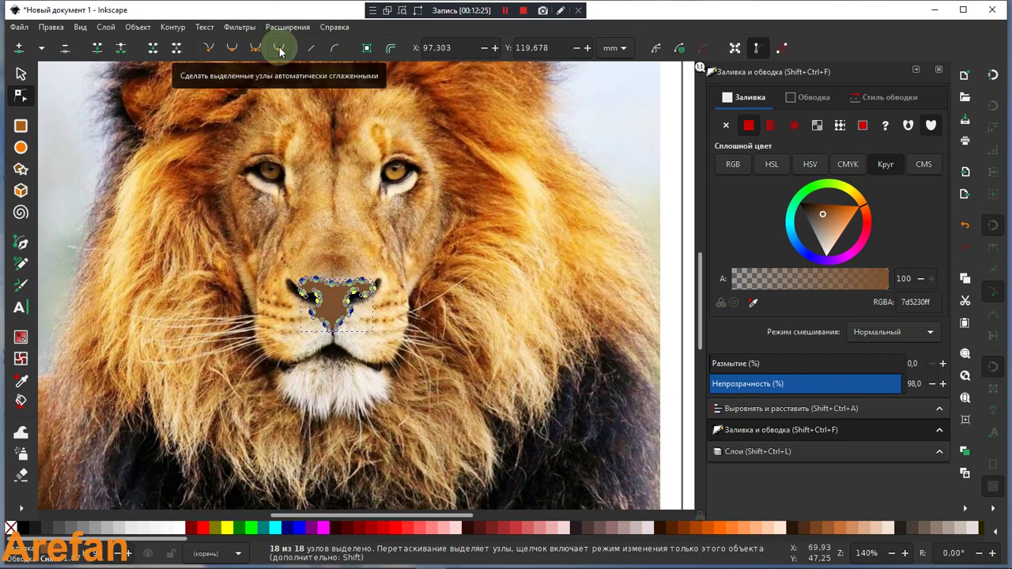
pyautogui.click(232, 49)
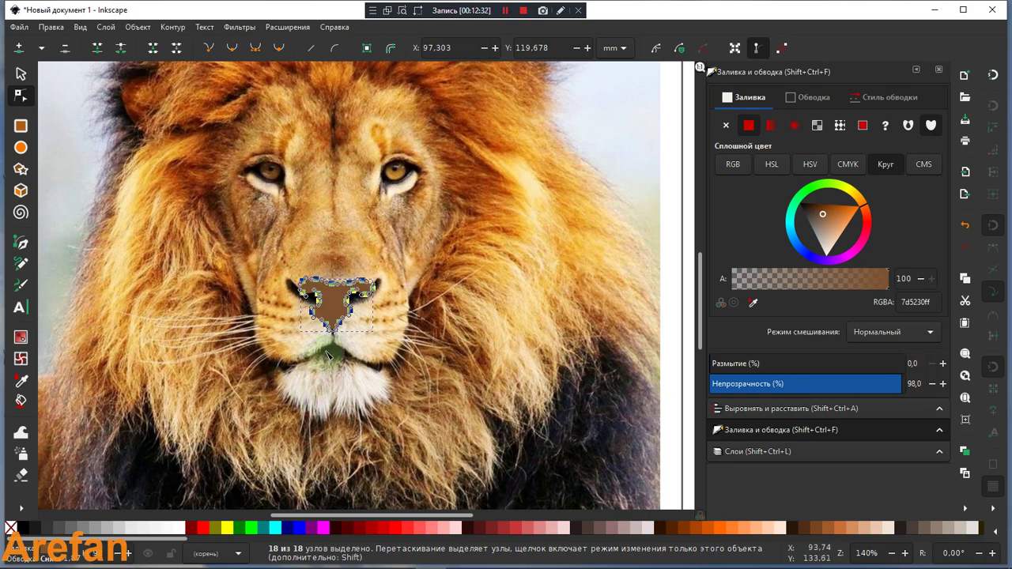
# Drag the upper-left, top and right nose nodes to fit the nose contour
pyautogui.click(330, 304)
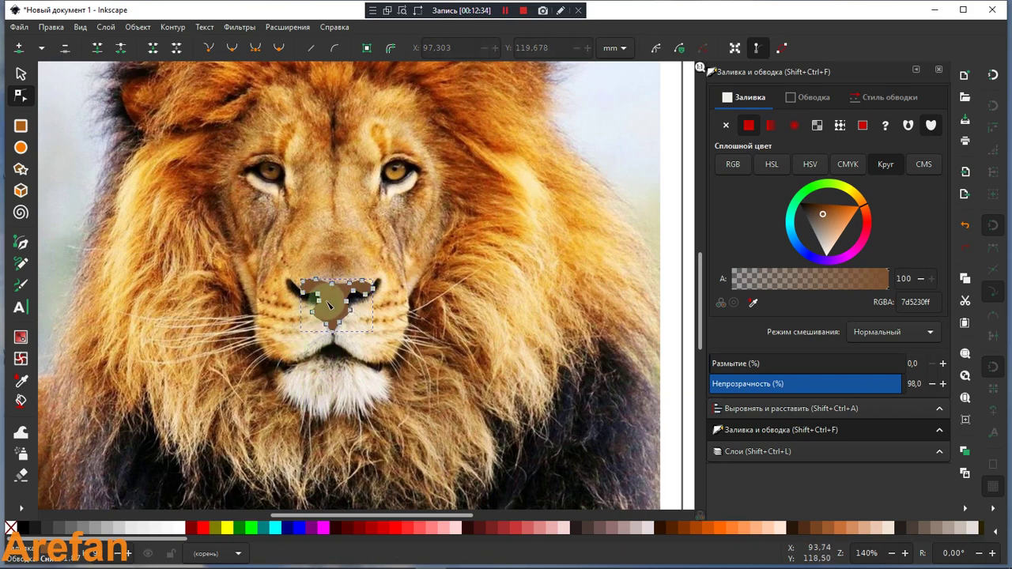
pyautogui.click(325, 297)
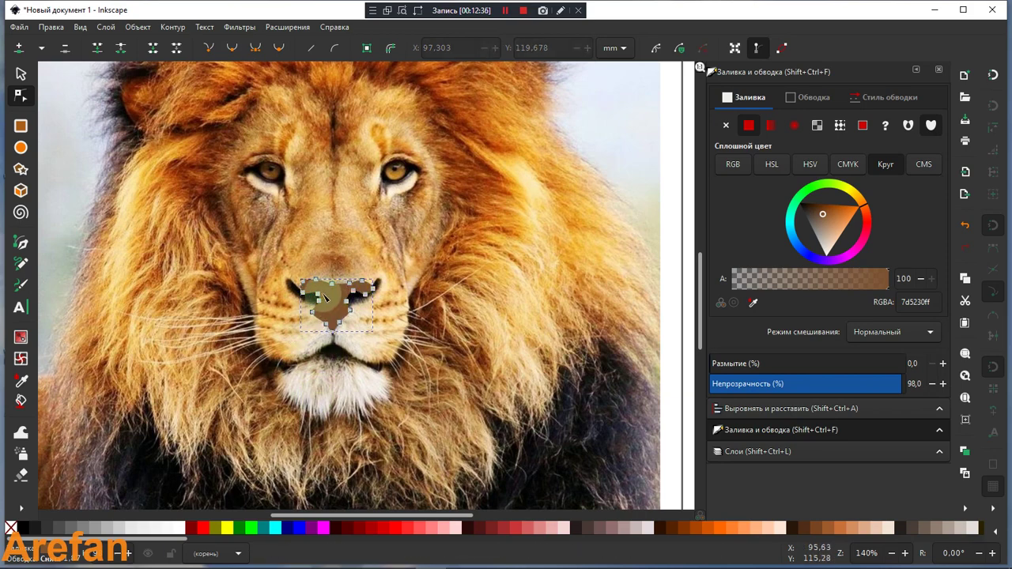
pyautogui.moveTo(323, 297); pyautogui.dragTo(317, 297)
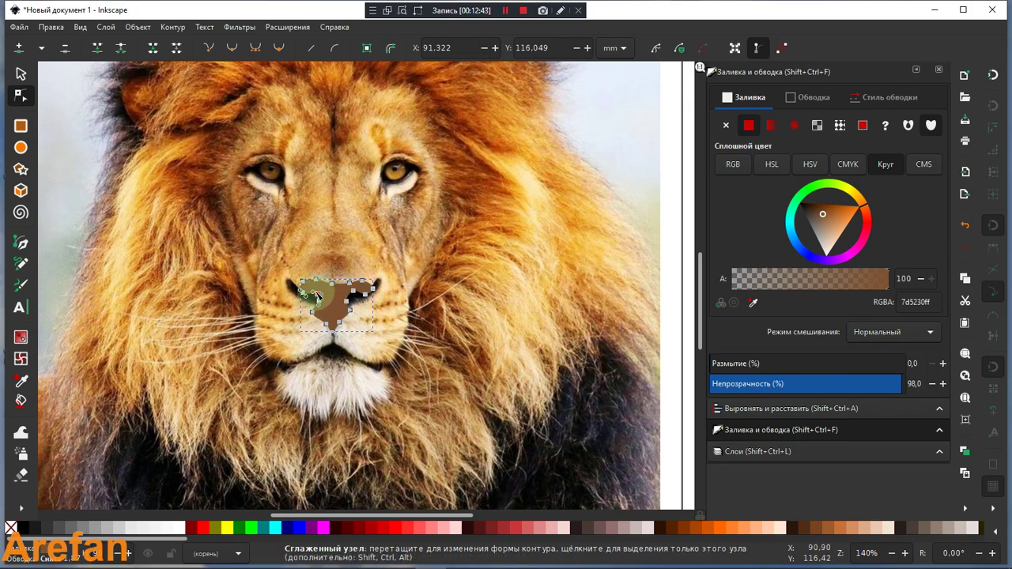
pyautogui.moveTo(316, 296); pyautogui.dragTo(315, 291)
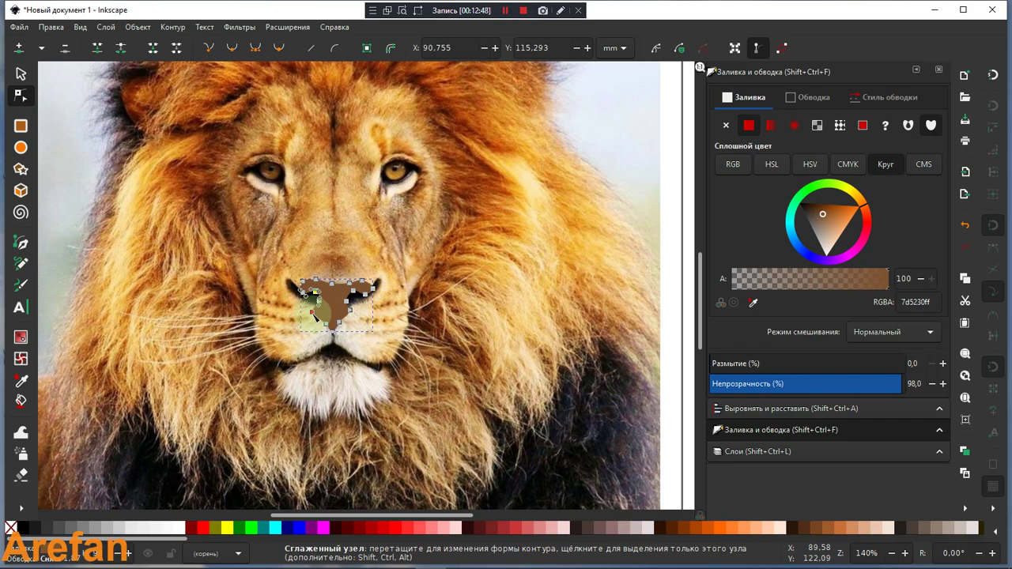
pyautogui.moveTo(313, 313); pyautogui.dragTo(317, 314)
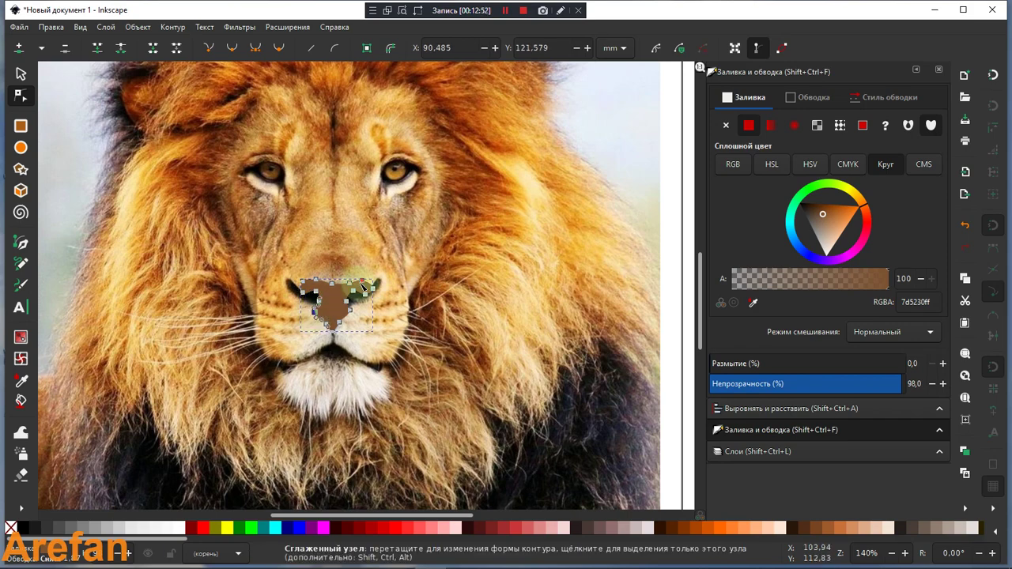
pyautogui.moveTo(364, 286); pyautogui.dragTo(363, 285)
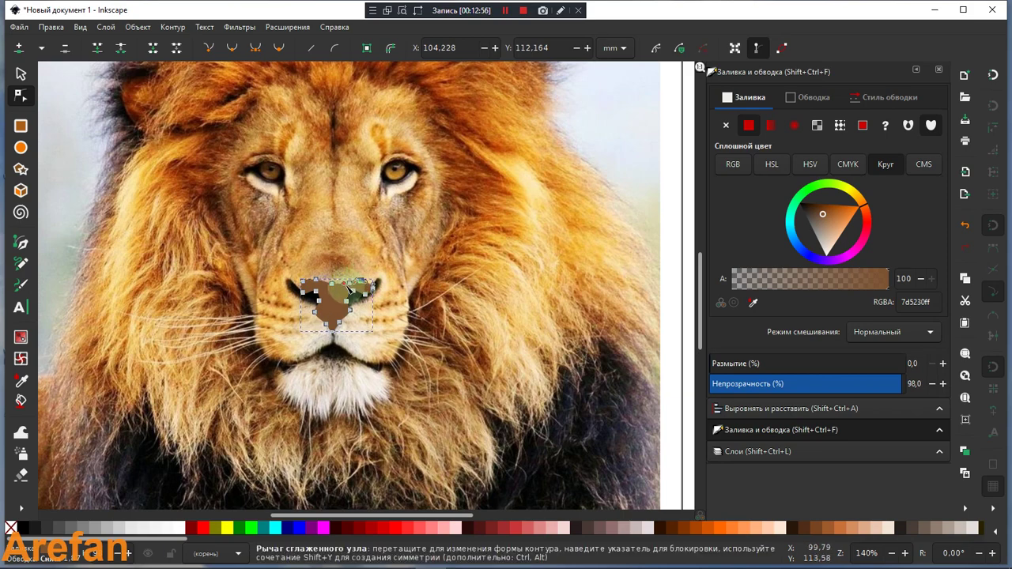
pyautogui.moveTo(349, 287); pyautogui.dragTo(348, 286)
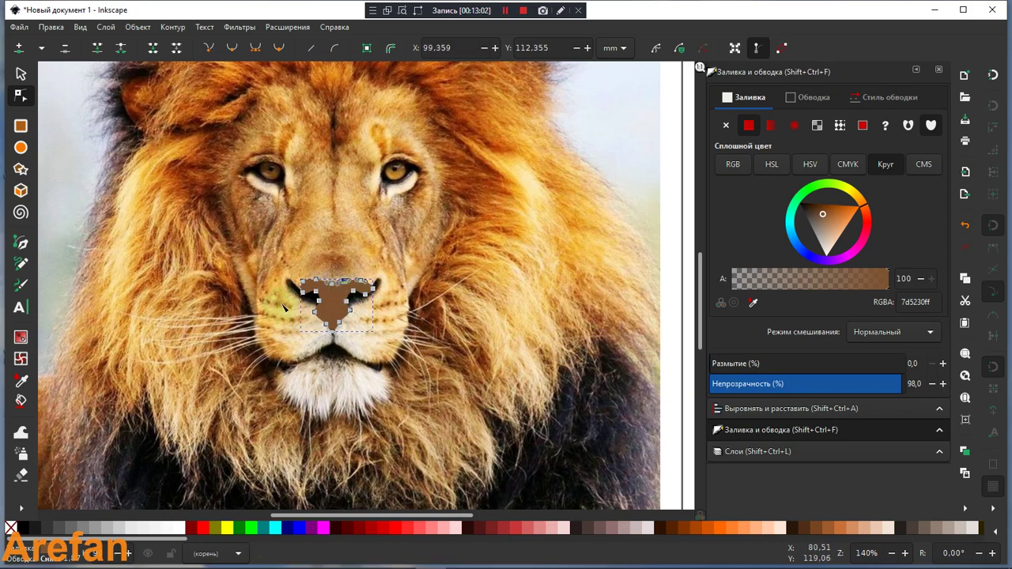
pyautogui.click(20, 73)
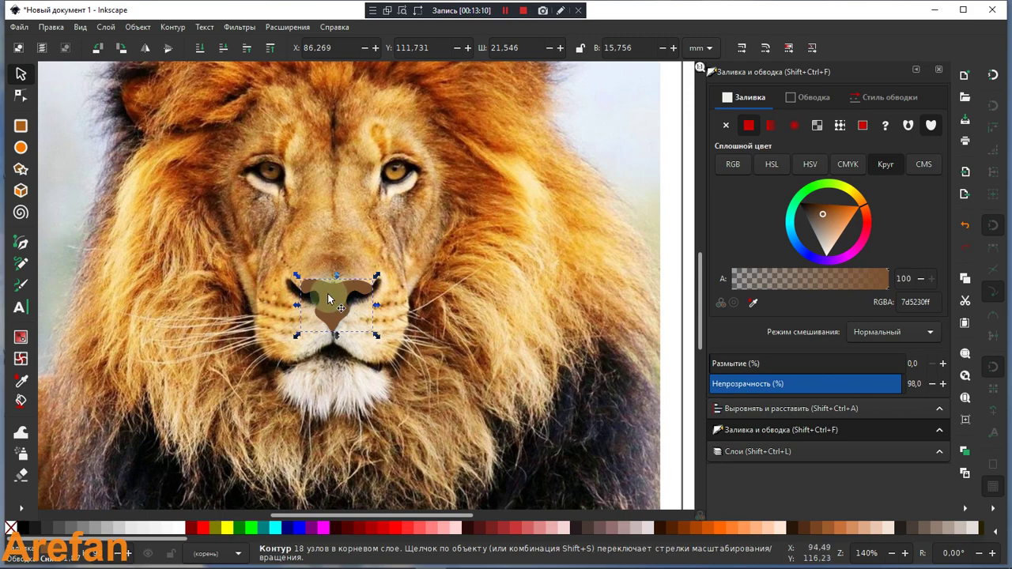
# Refill the nose shape with ab441a sampled from the photo and place it back over the nose
pyautogui.moveTo(329, 298); pyautogui.dragTo(443, 283)
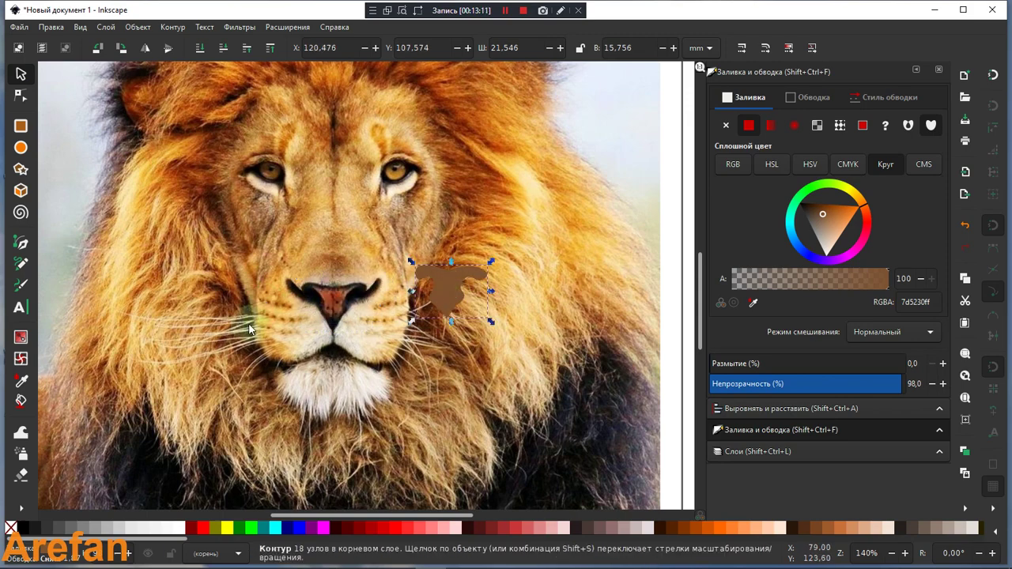
pyautogui.click(22, 382)
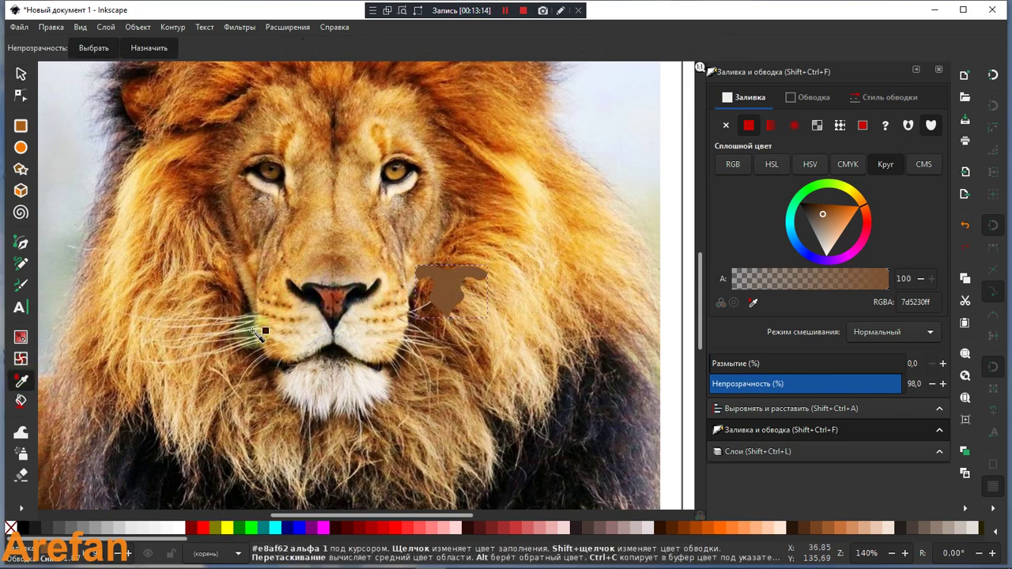
pyautogui.click(330, 298)
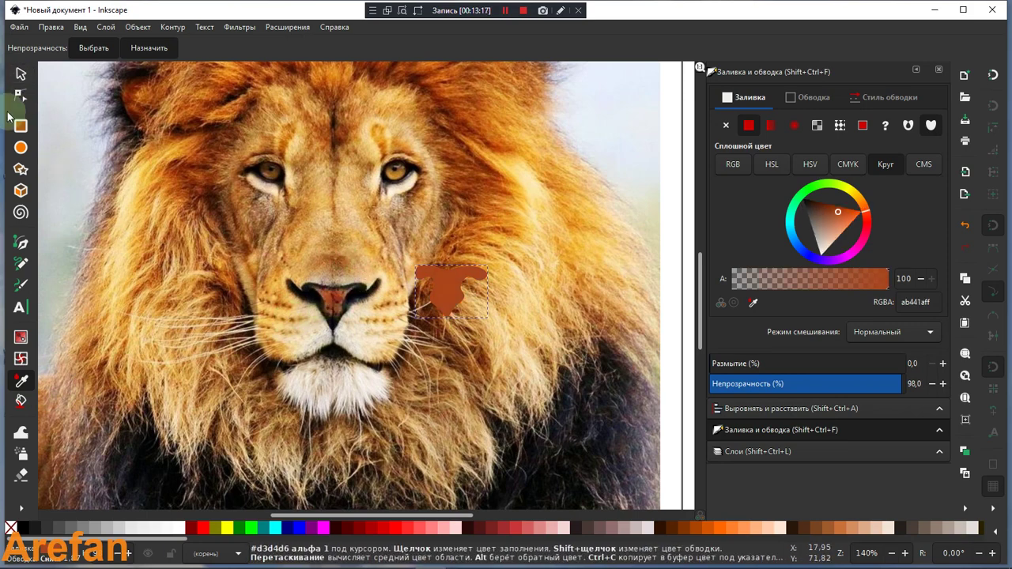
pyautogui.click(21, 74)
pyautogui.moveTo(454, 290); pyautogui.dragTo(335, 304)
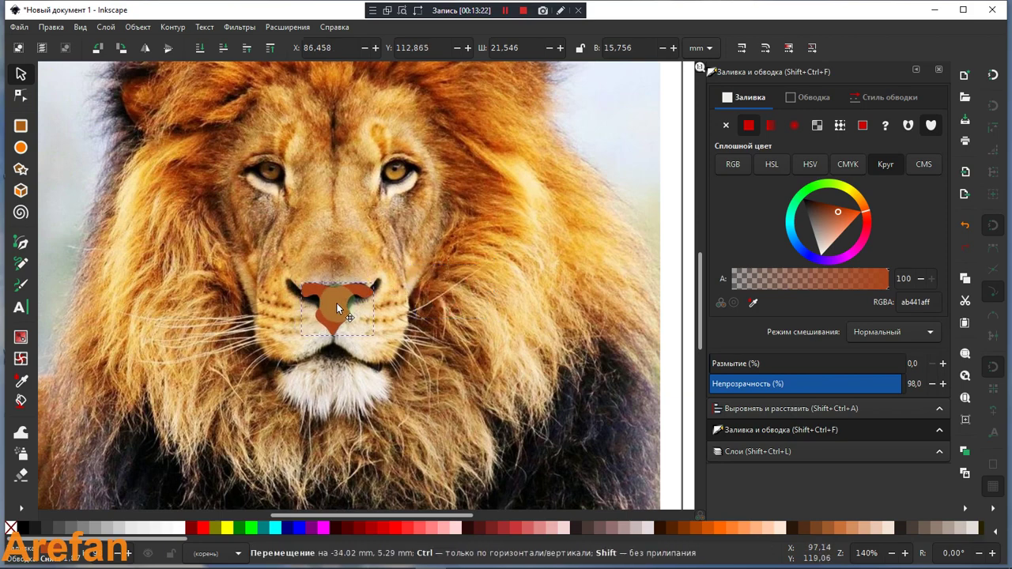
pyautogui.moveTo(335, 303); pyautogui.dragTo(336, 303)
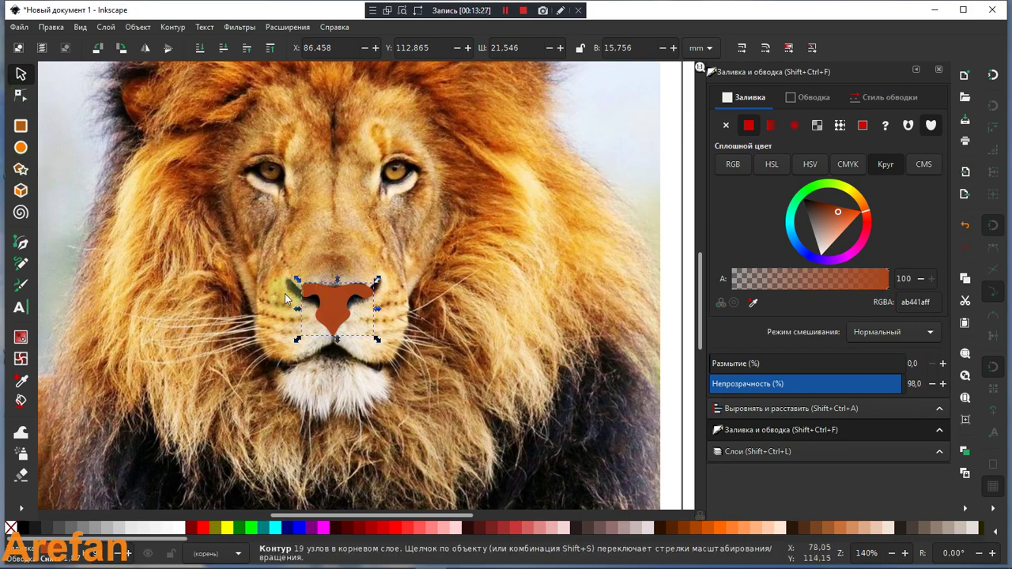
pyautogui.click(22, 97)
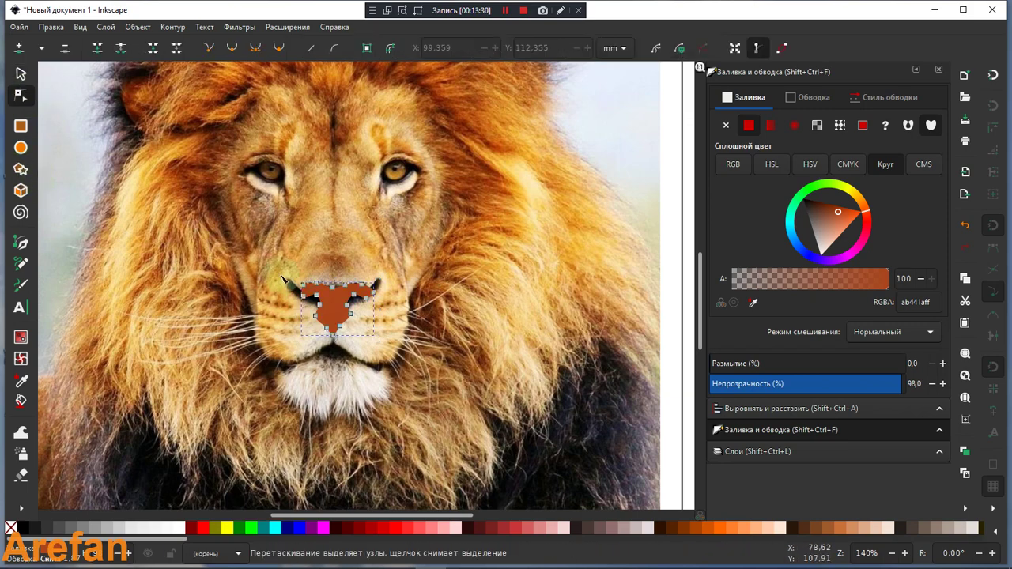
# Pull one more nose node up-left, then show the nose shape's stroke paint settings
pyautogui.click(315, 303)
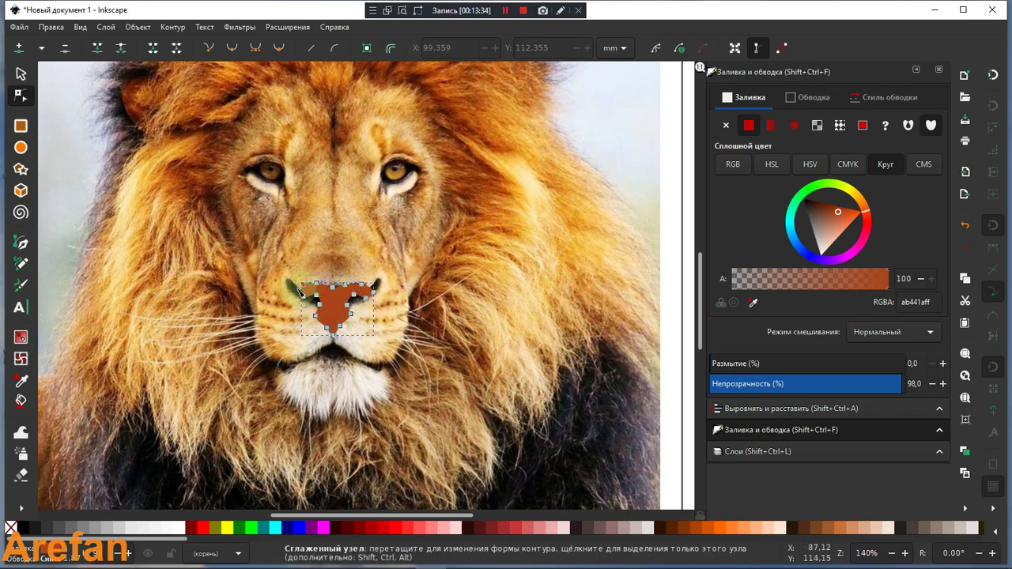
pyautogui.moveTo(305, 289); pyautogui.dragTo(295, 291)
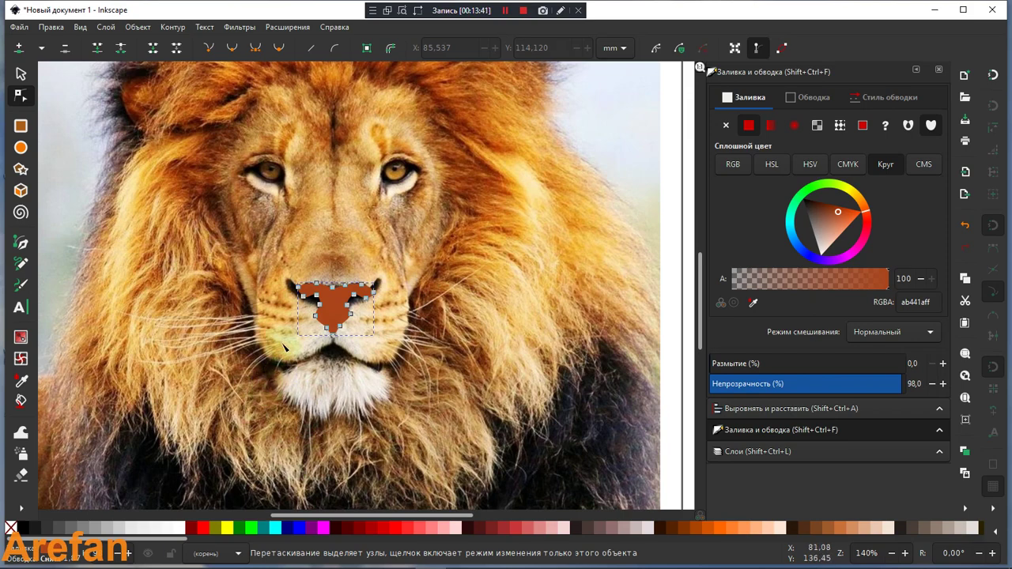
pyautogui.press('Escape')
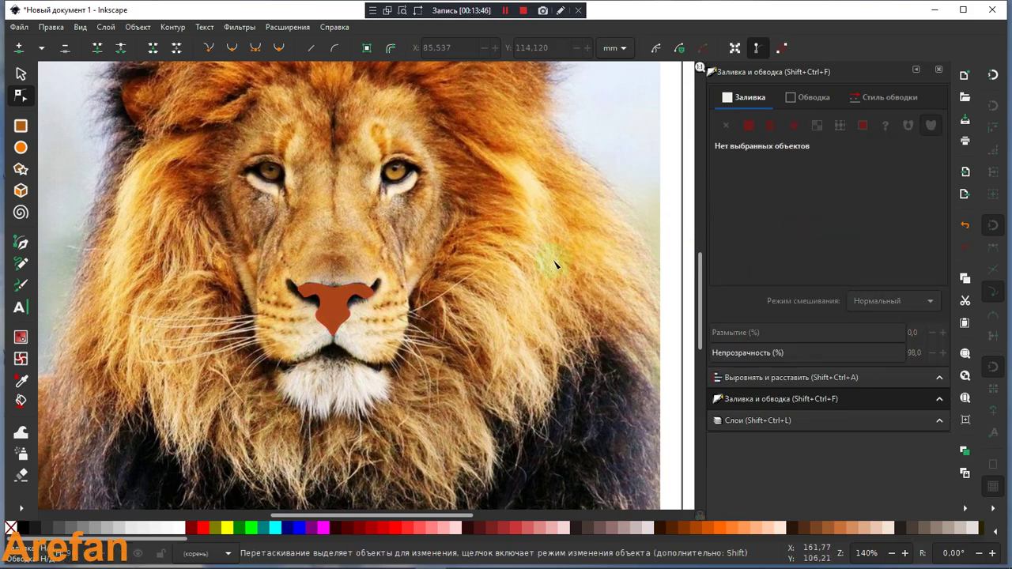
pyautogui.click(331, 308)
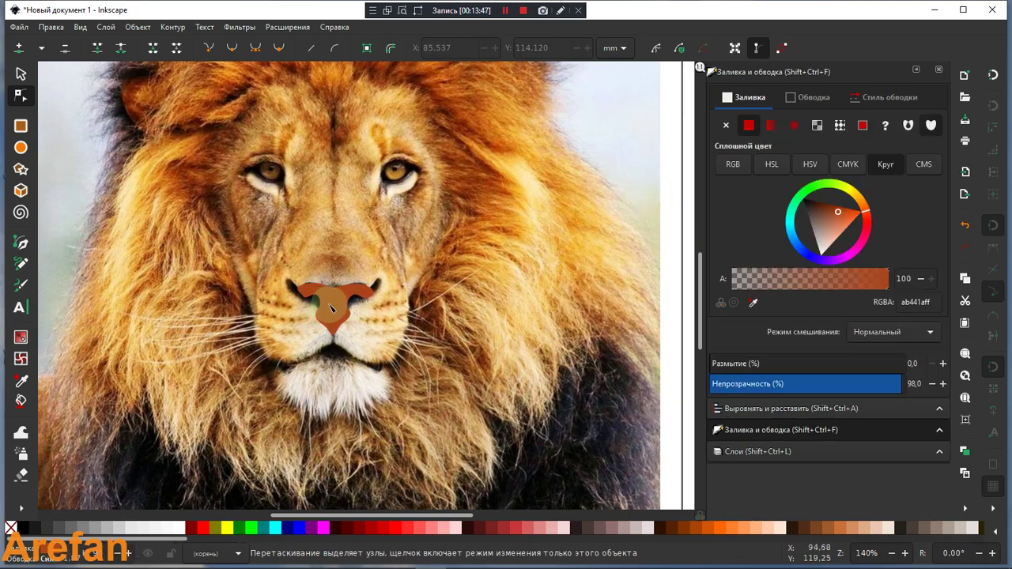
pyautogui.click(806, 98)
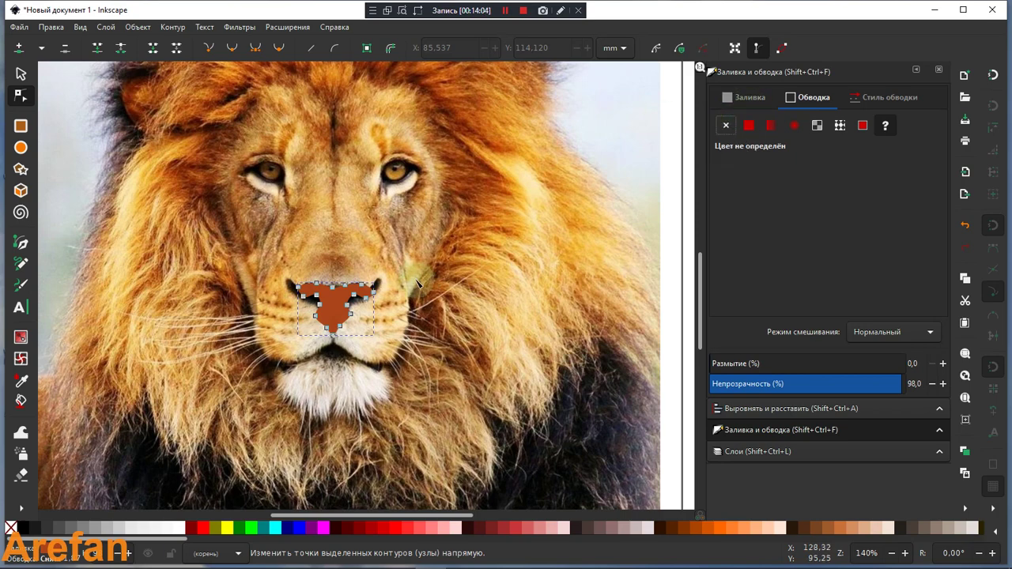
# Try a flat black stroke on the nose, widening it three steps
pyautogui.click(750, 98)
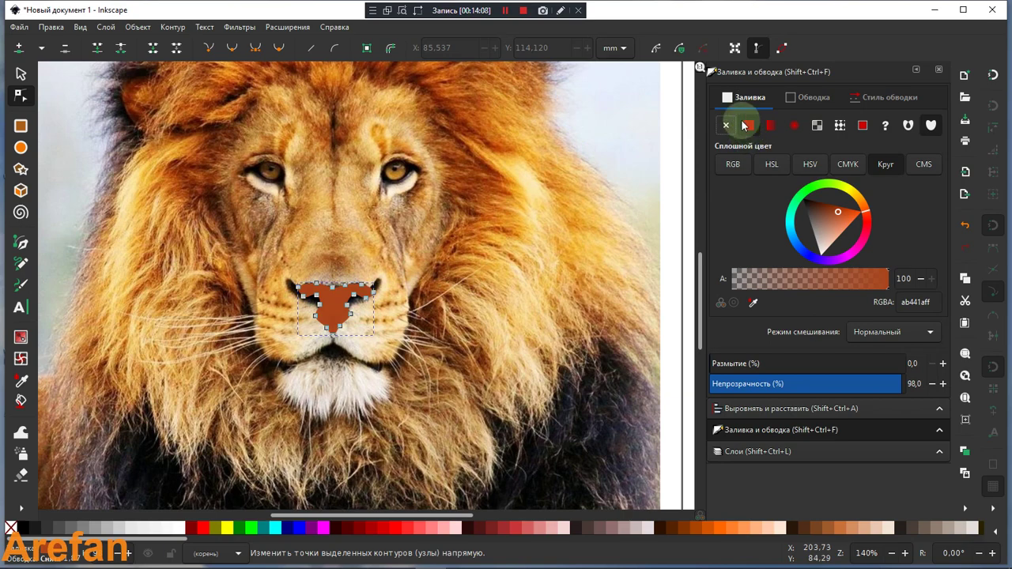
pyautogui.click(812, 98)
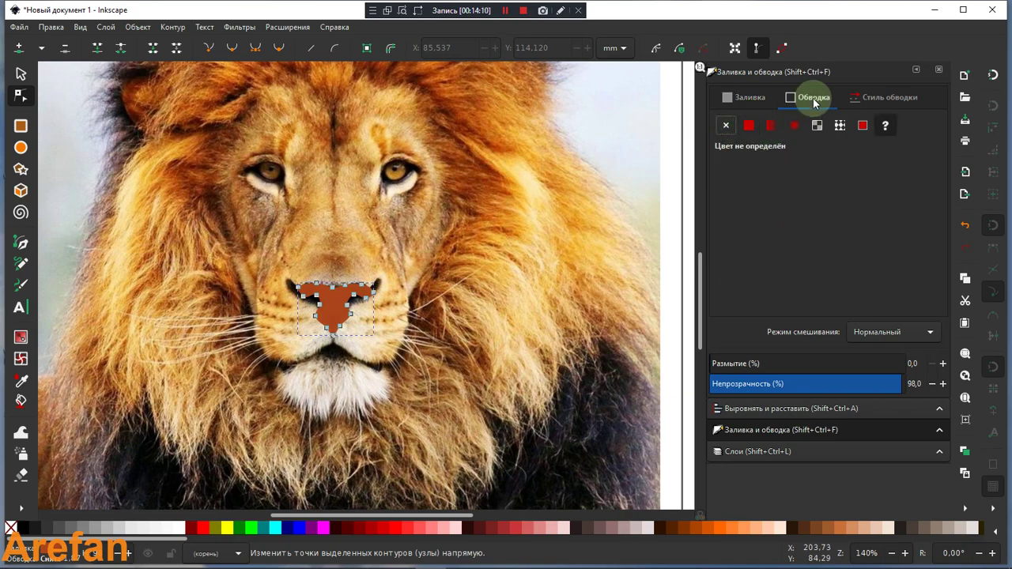
pyautogui.click(724, 127)
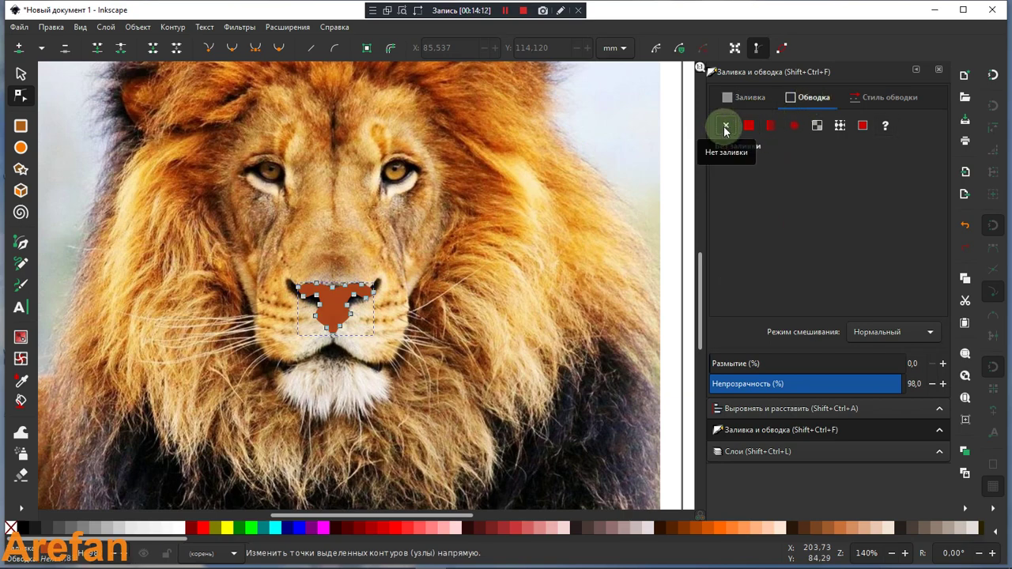
pyautogui.click(748, 127)
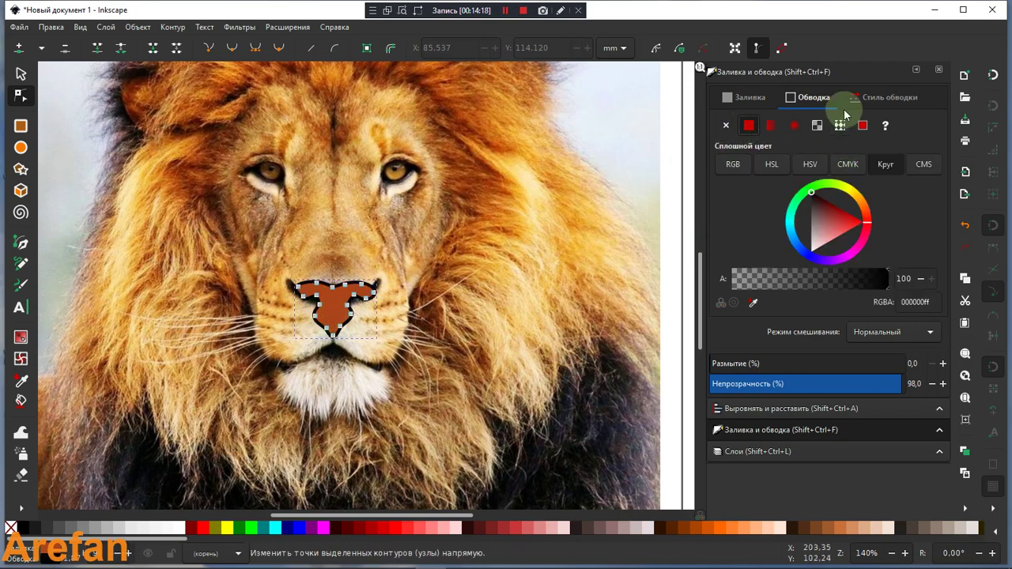
pyautogui.click(879, 97)
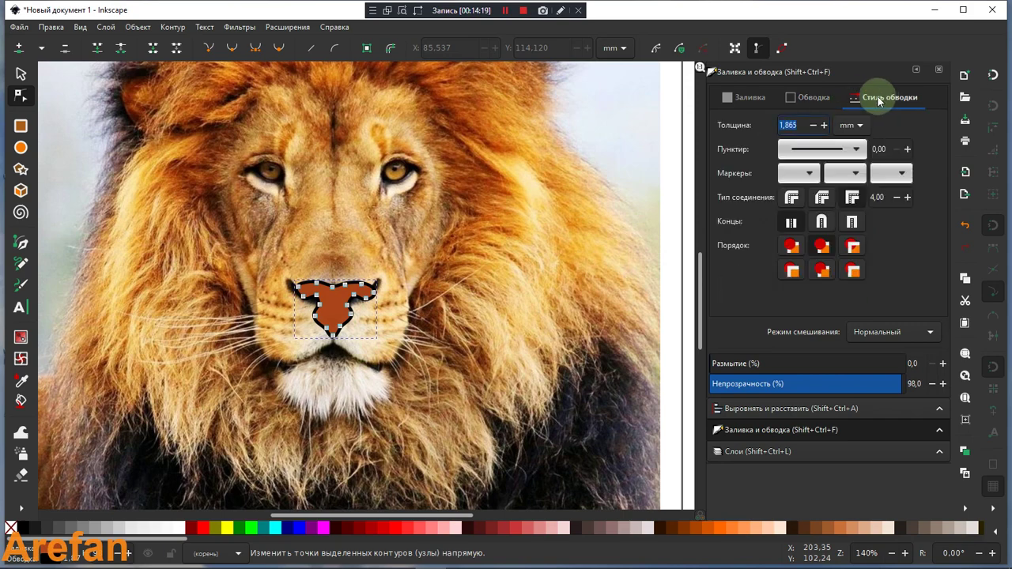
pyautogui.click(823, 124)
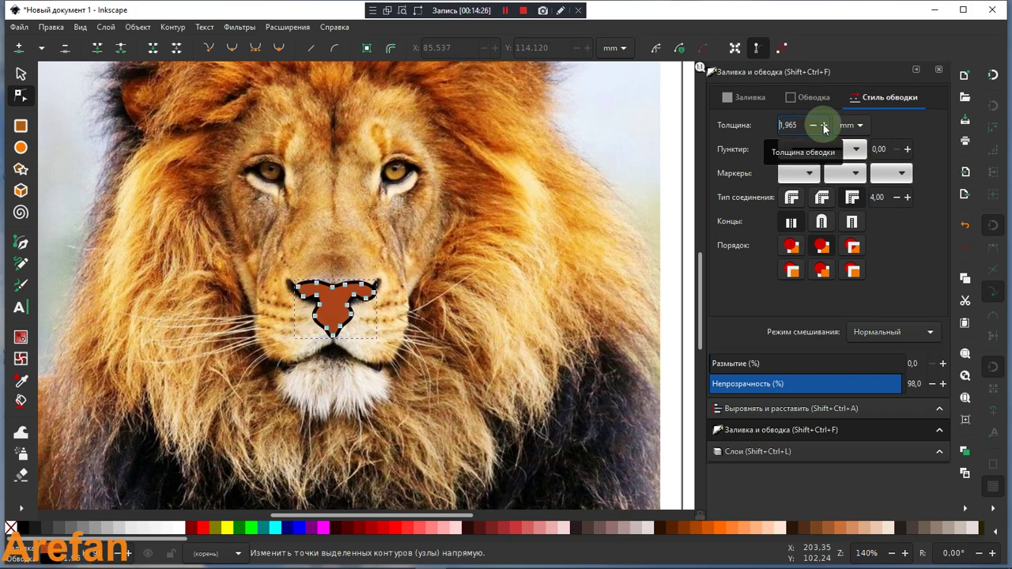
pyautogui.click(823, 125)
pyautogui.click(823, 124)
pyautogui.click(823, 124)
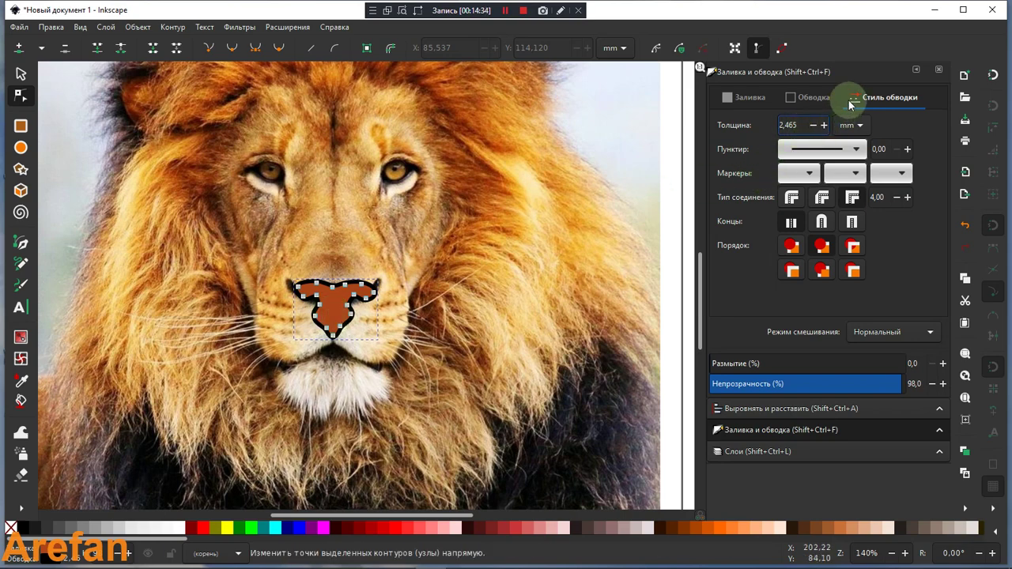
# Set the nose's stroke back to none and show its ab441a fill again
pyautogui.click(812, 99)
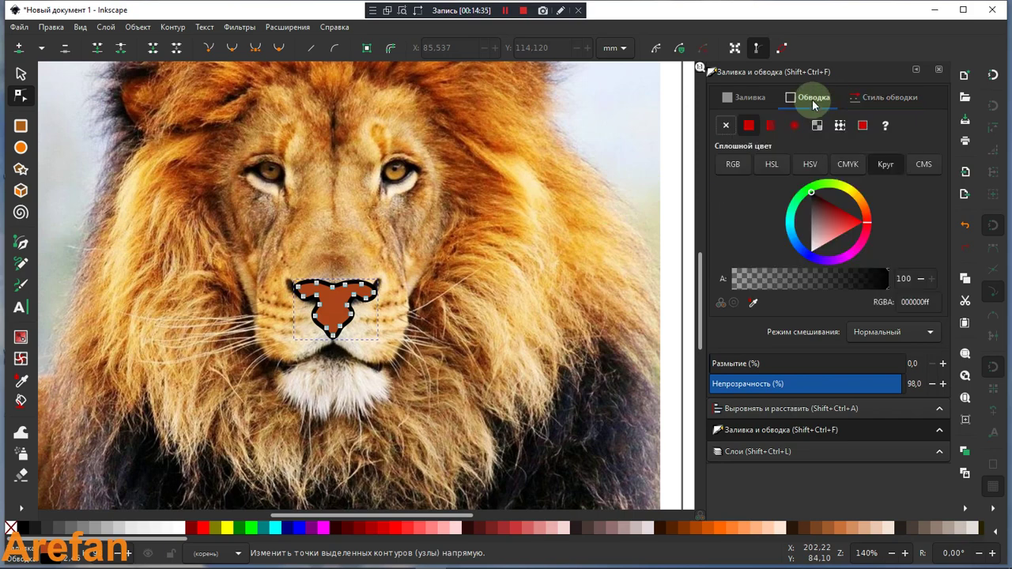
pyautogui.click(722, 126)
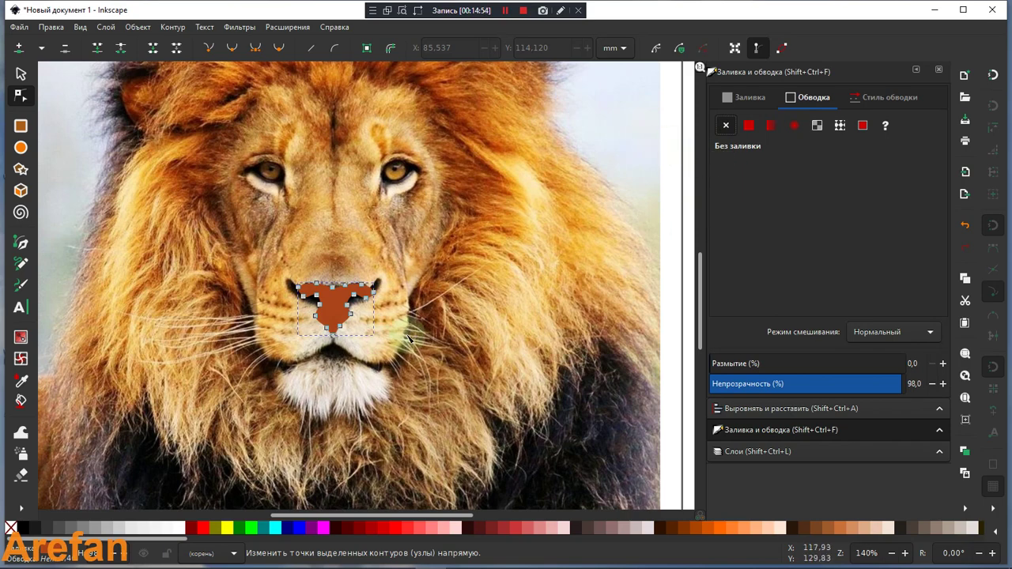
pyautogui.scroll(-1, 393, 318)
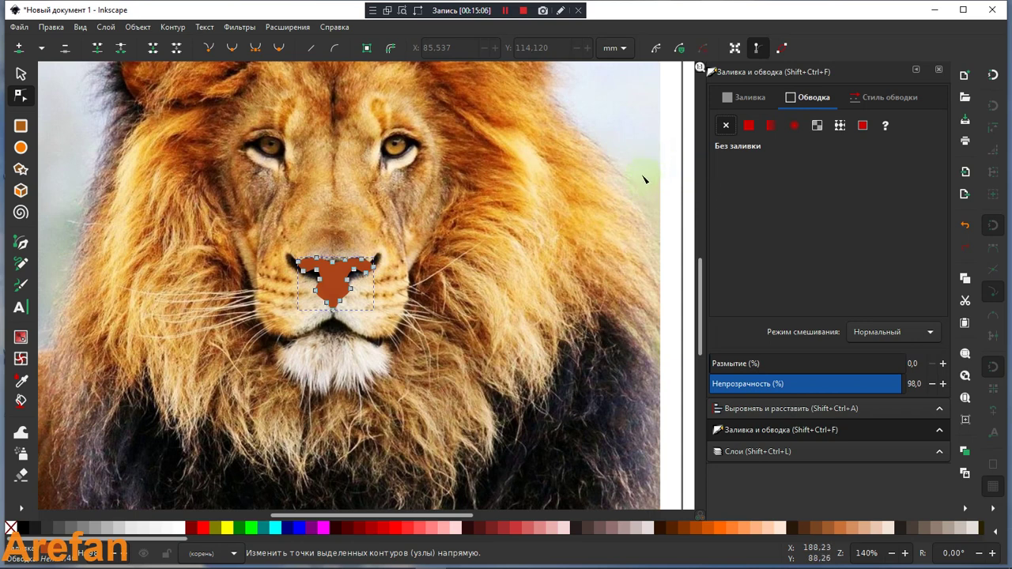
pyautogui.click(737, 204)
pyautogui.click(755, 97)
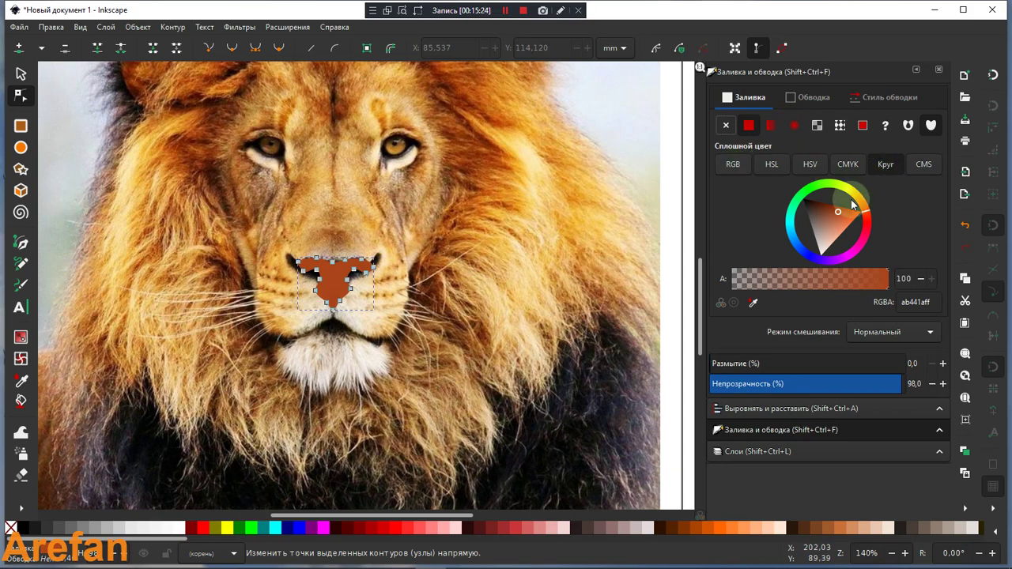
pyautogui.click(728, 168)
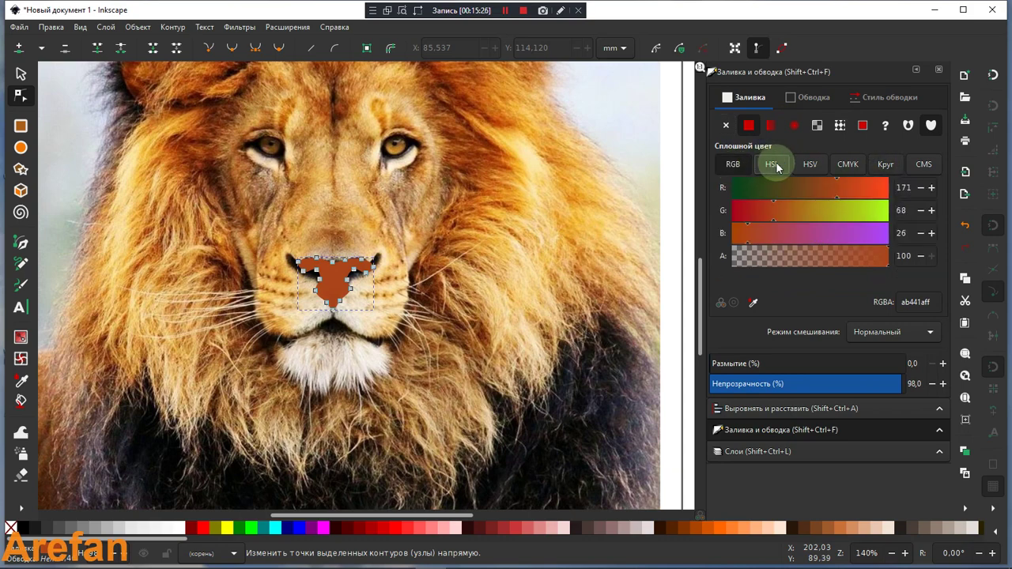
pyautogui.click(775, 162)
pyautogui.click(809, 163)
pyautogui.click(847, 164)
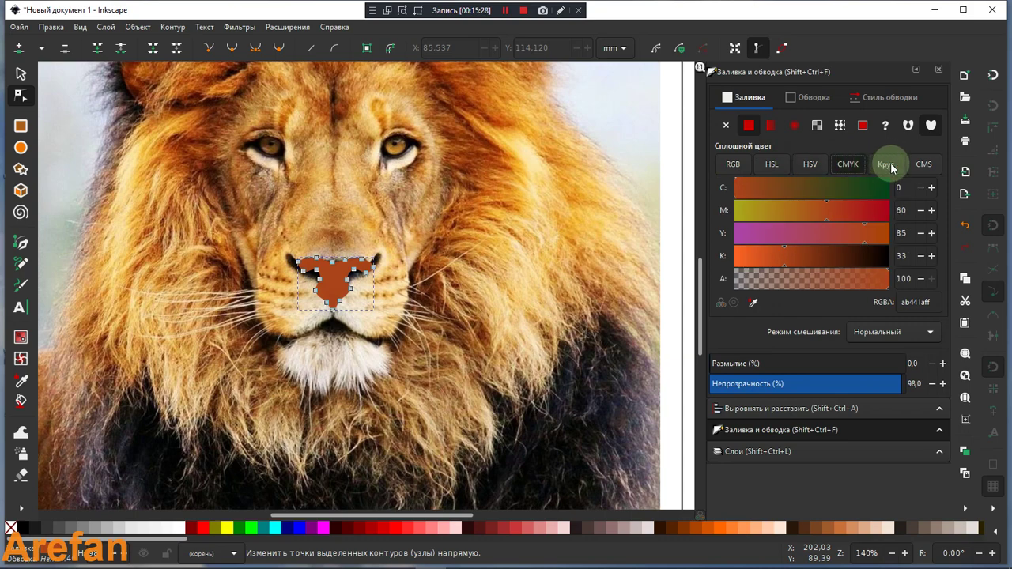
pyautogui.click(887, 164)
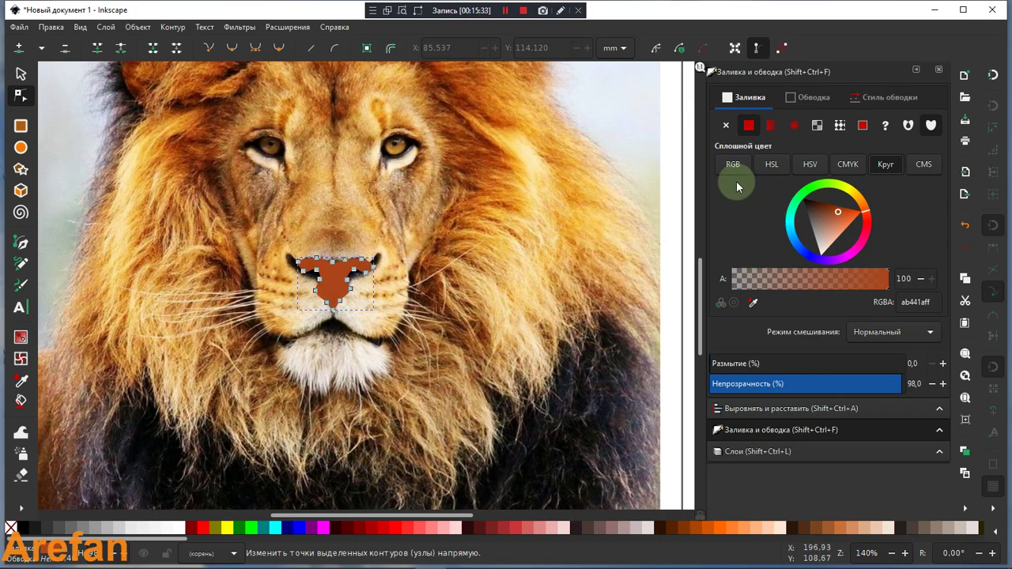
pyautogui.click(807, 97)
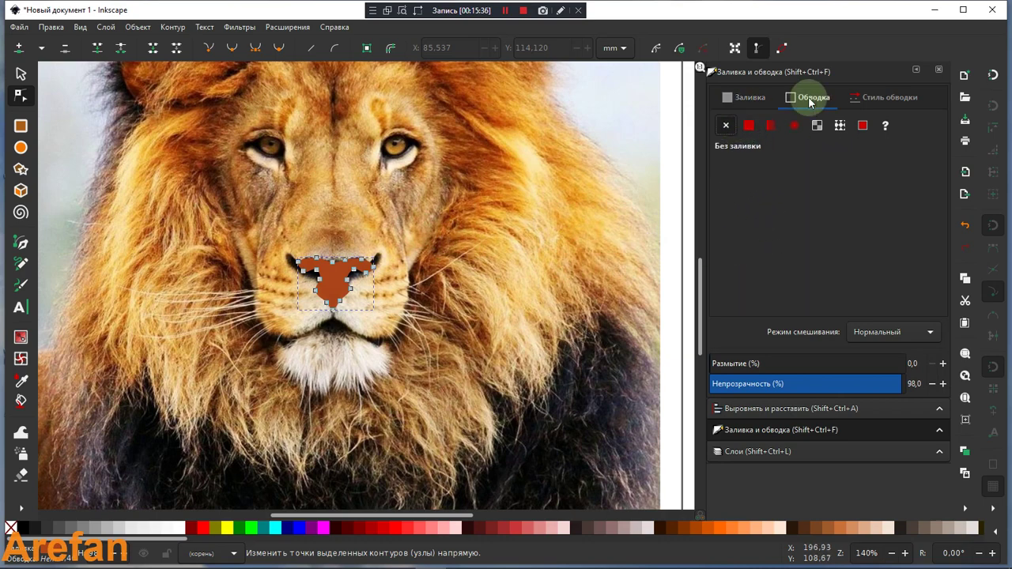
pyautogui.click(741, 97)
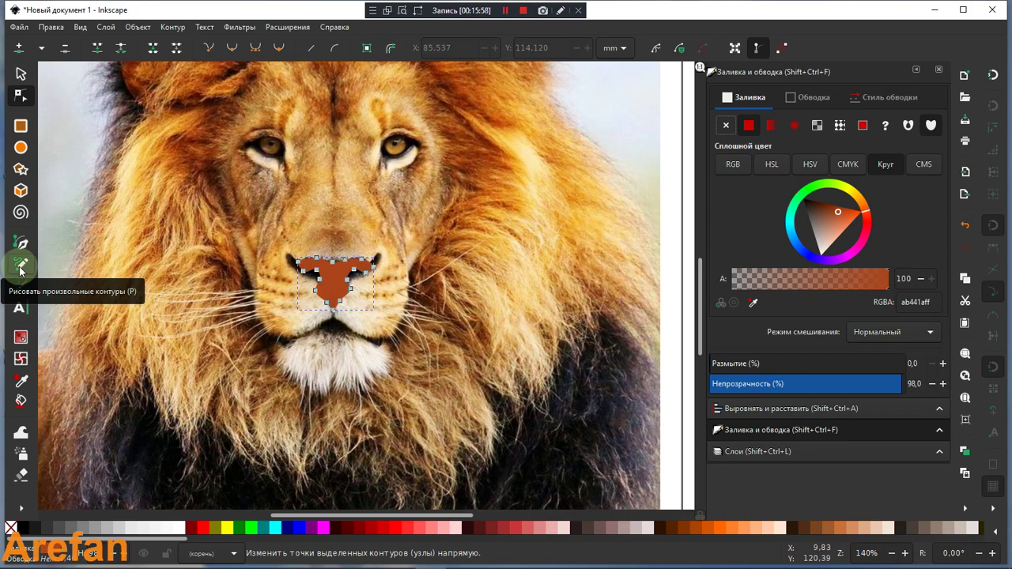
# Deselect the nose and pencil-draw a new shape over the left nostril
pyautogui.click(19, 266)
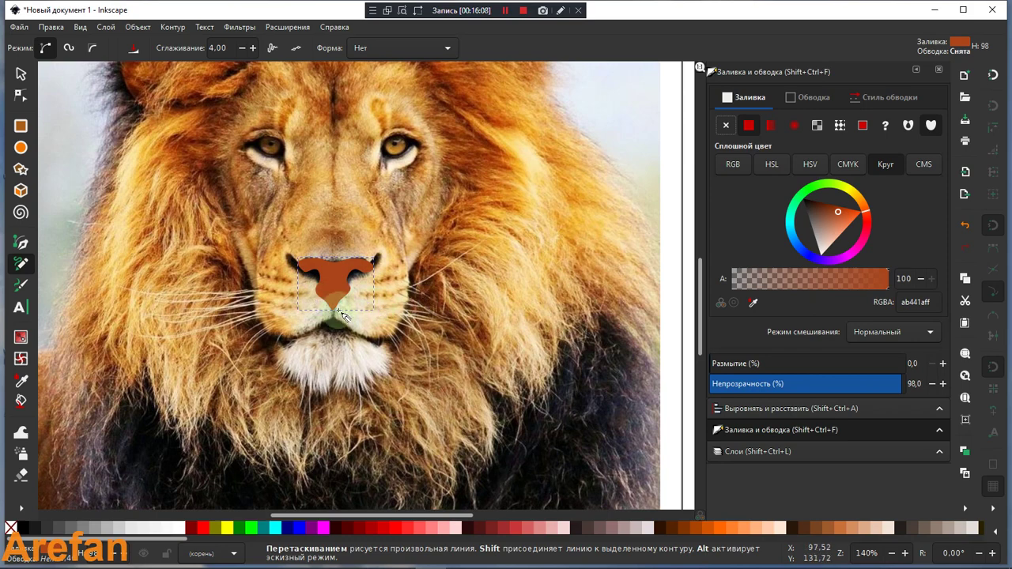
pyautogui.click(20, 76)
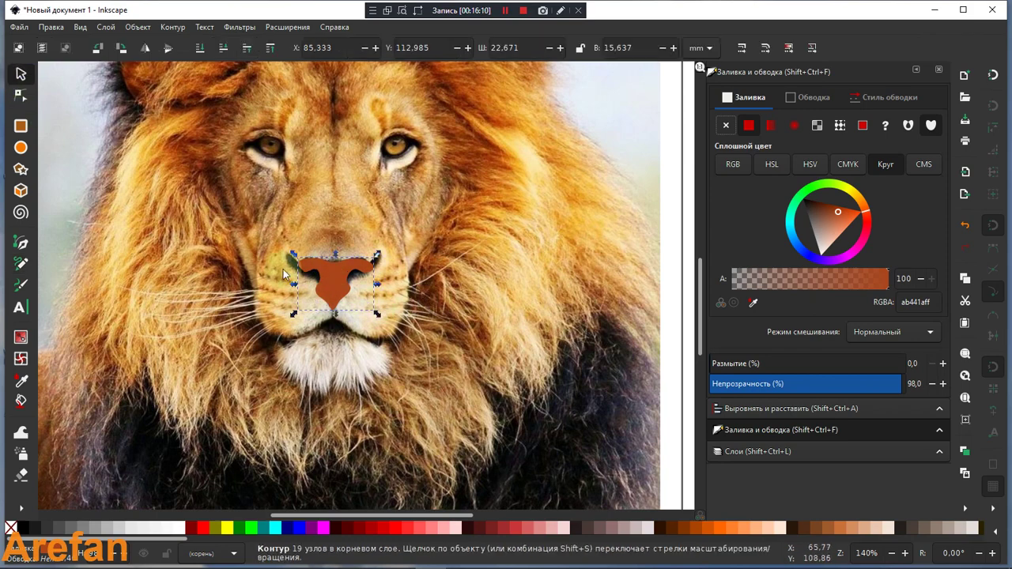
pyautogui.click(264, 276)
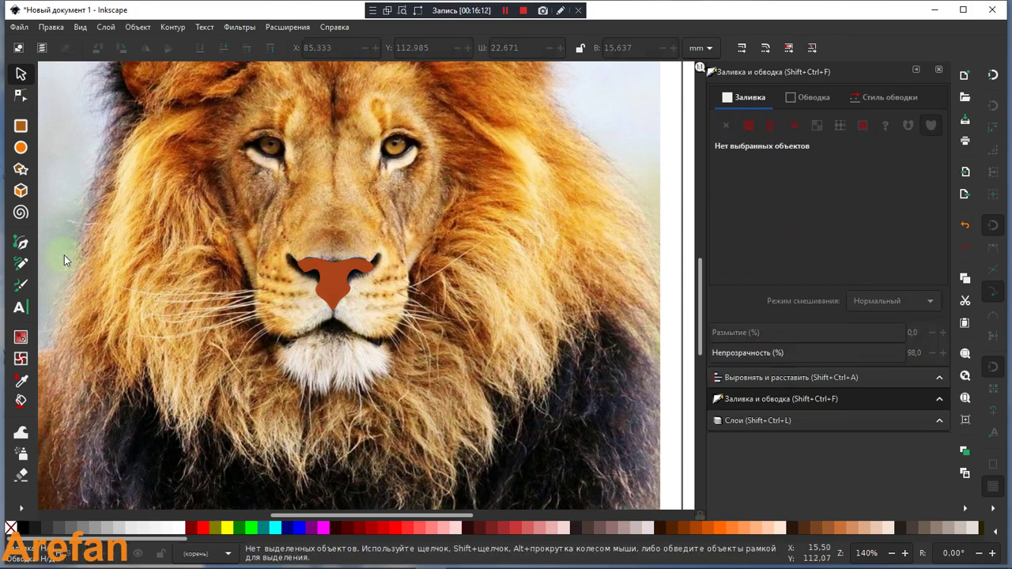
pyautogui.click(22, 263)
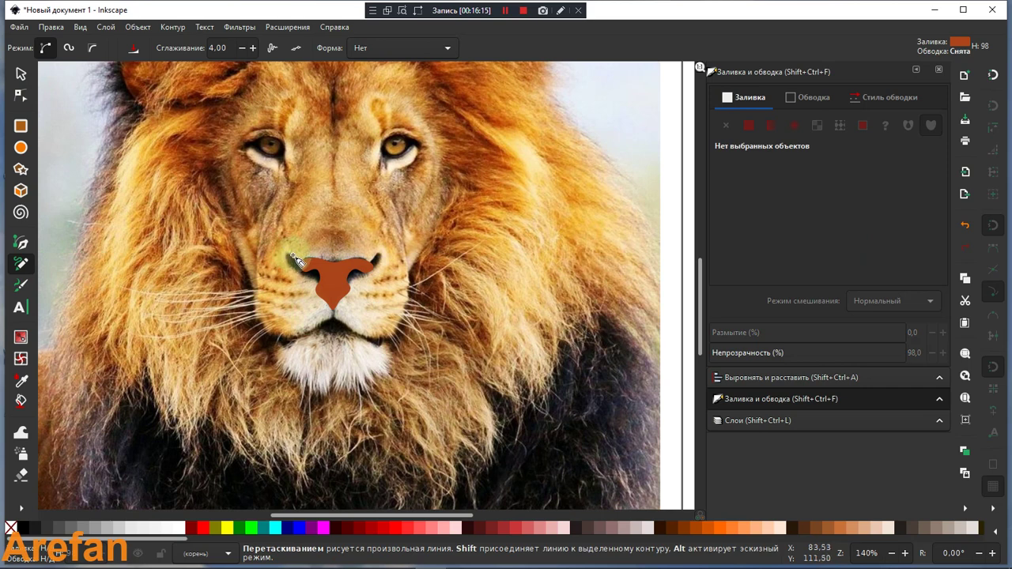
pyautogui.moveTo(289, 254)
pyautogui.mouseDown()
pyautogui.moveTo(326, 273)
pyautogui.moveTo(318, 286)
pyautogui.moveTo(290, 256)
pyautogui.mouseUp()
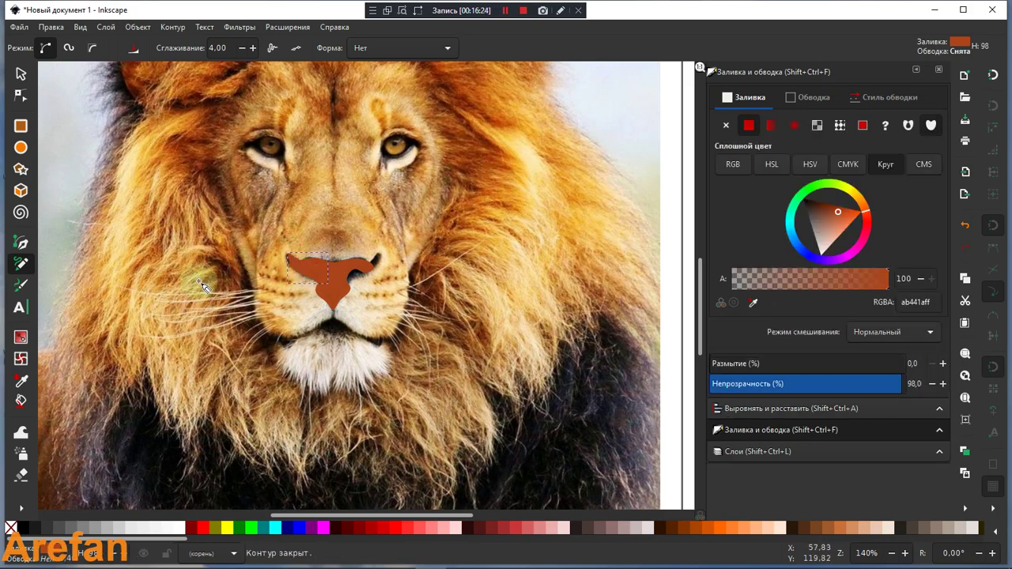
pyautogui.click(18, 98)
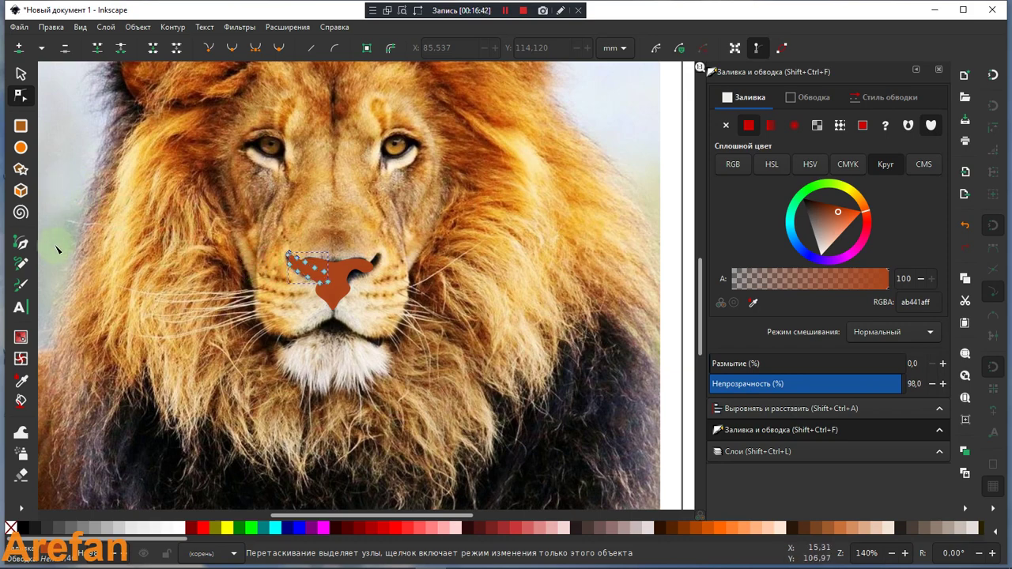
# Fill the nostril shape with dark brown sampled from the photo at full opacity
pyautogui.click(21, 383)
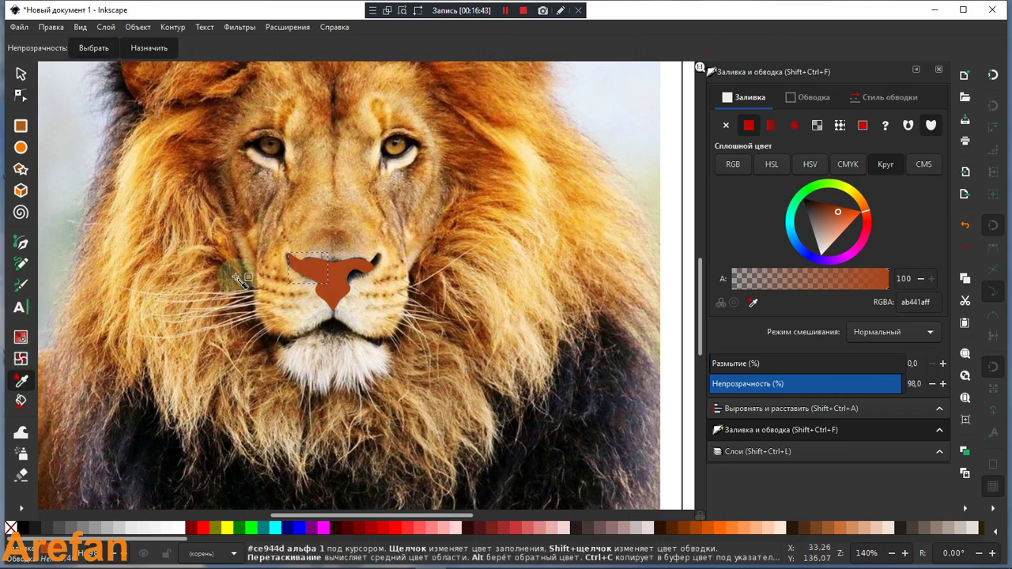
pyautogui.click(378, 263)
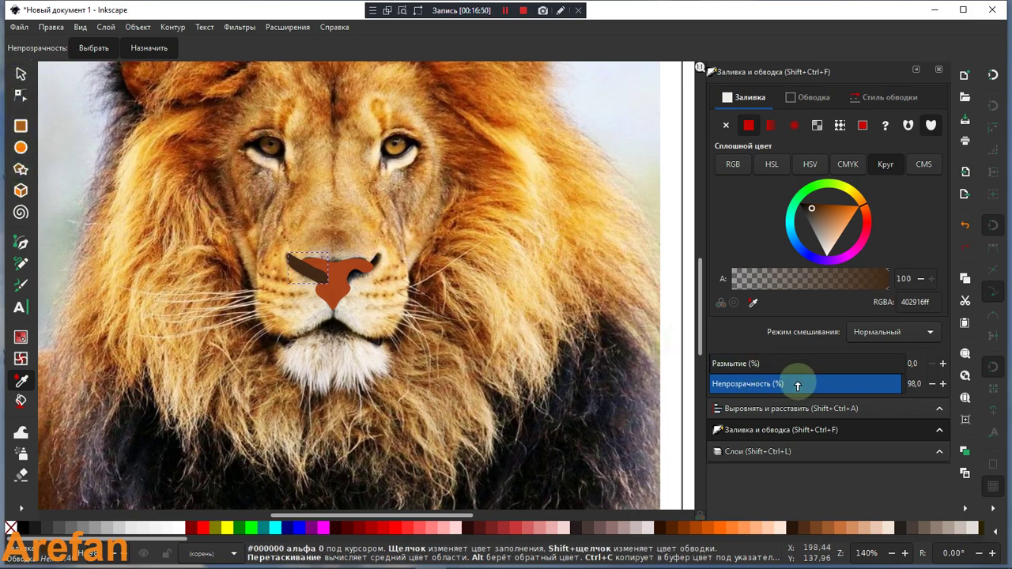
pyautogui.moveTo(892, 383)
pyautogui.mouseDown()
pyautogui.moveTo(840, 388)
pyautogui.moveTo(909, 384)
pyautogui.mouseUp()
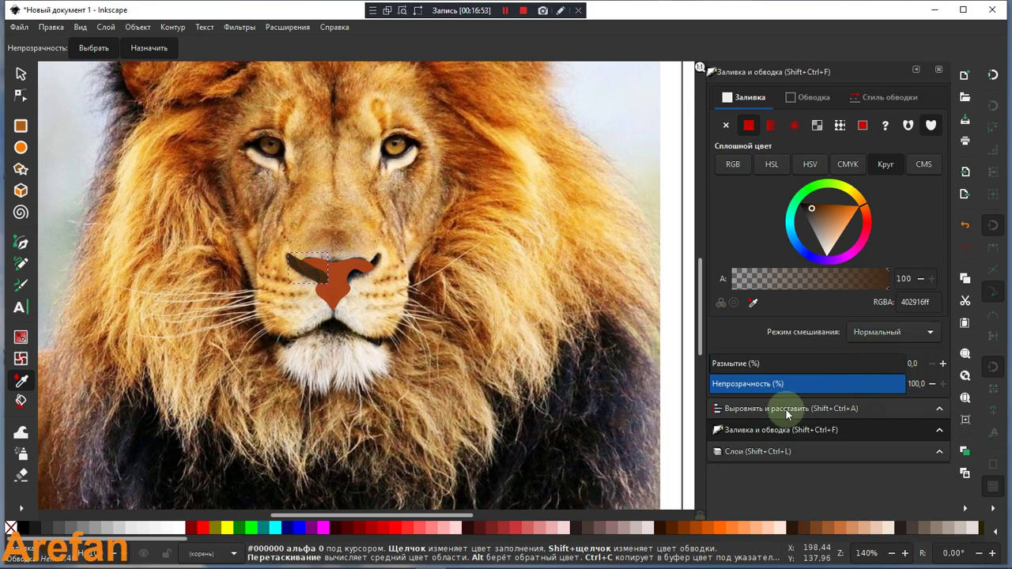
# Make lev_1 the current layer, fading it briefly to compare, then restoring 100% opacity
pyautogui.click(750, 451)
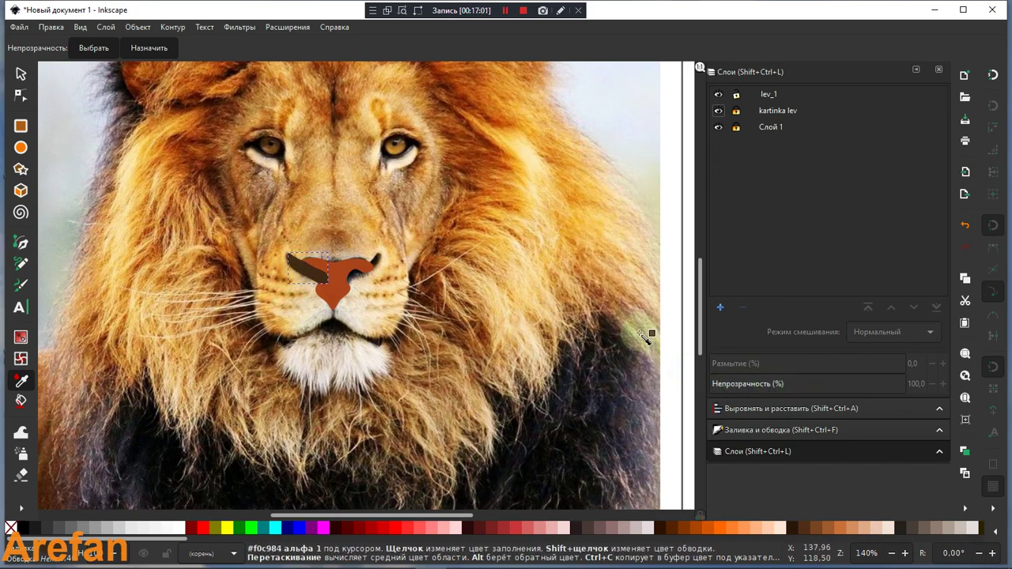
pyautogui.click(774, 95)
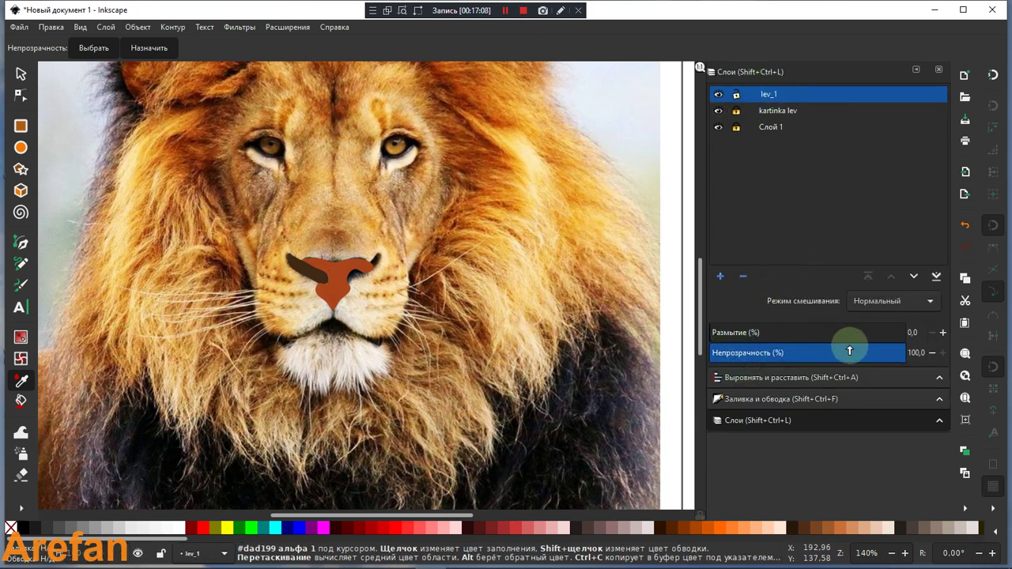
pyautogui.moveTo(892, 353); pyautogui.dragTo(737, 354)
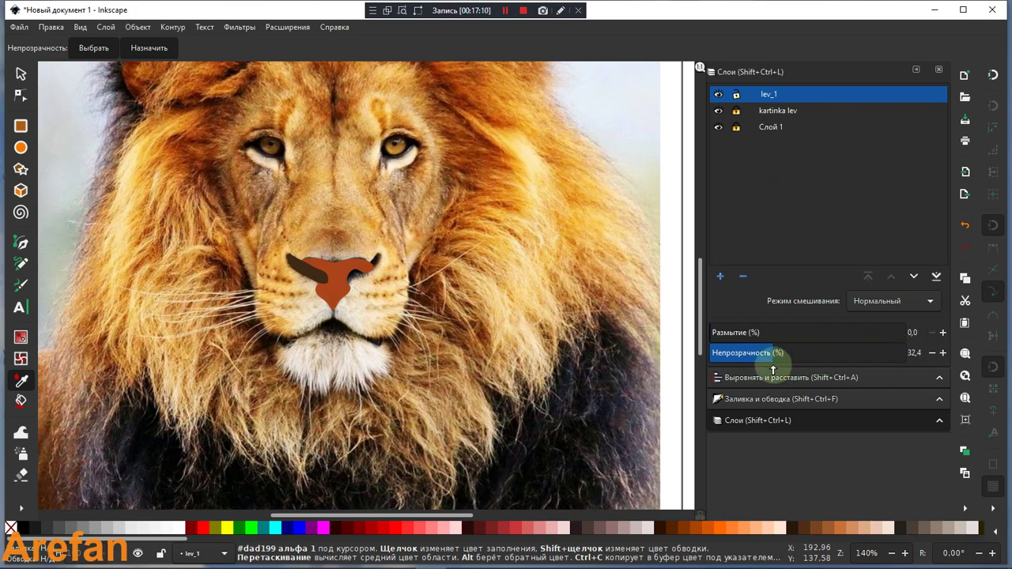
pyautogui.moveTo(797, 362); pyautogui.dragTo(960, 360)
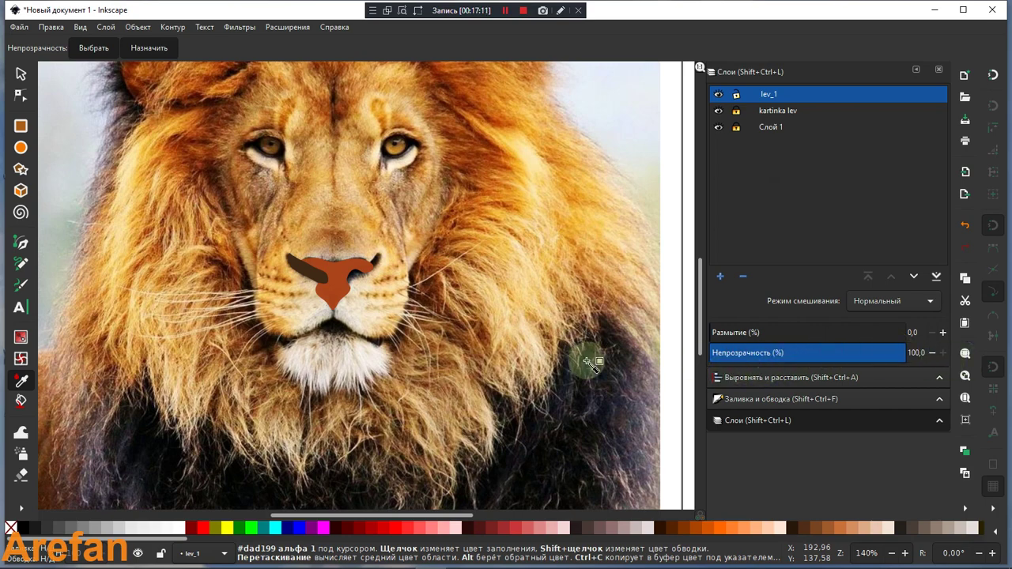
pyautogui.click(20, 74)
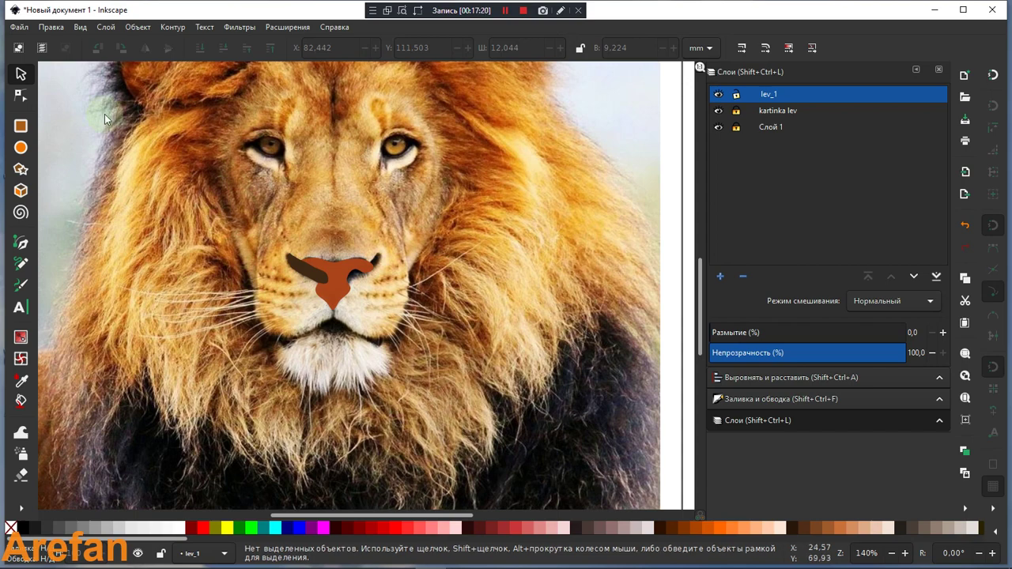
# Start Save As and create a new folder 'lev' inside the risovat Inkscape folder
pyautogui.click(20, 31)
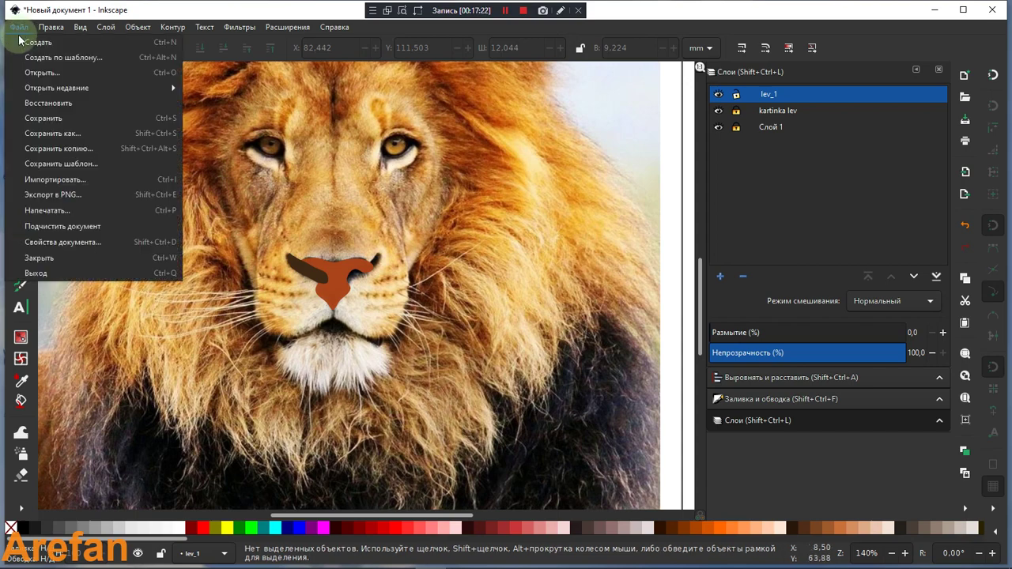
pyautogui.click(46, 134)
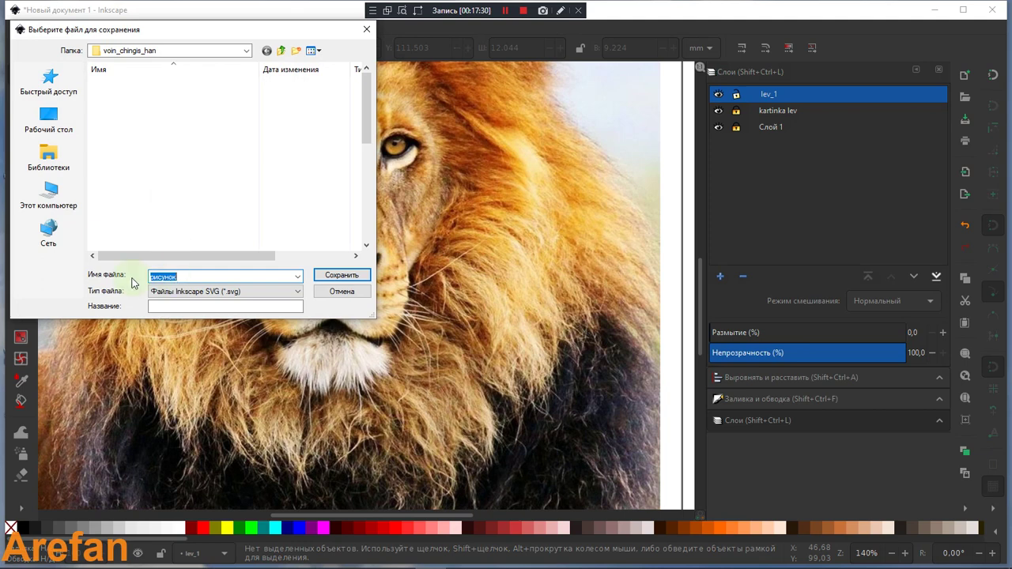
pyautogui.click(246, 52)
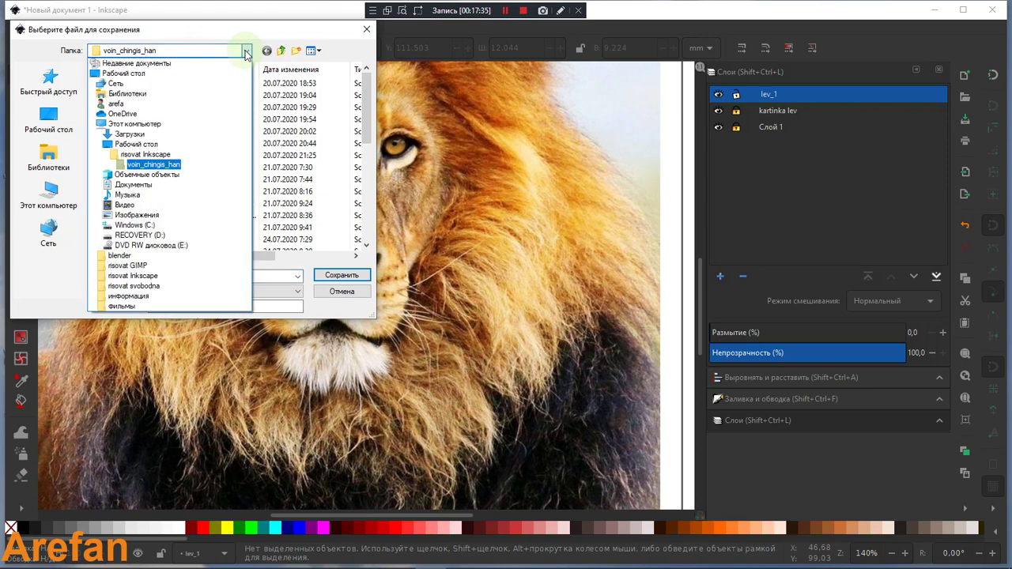
pyautogui.click(164, 155)
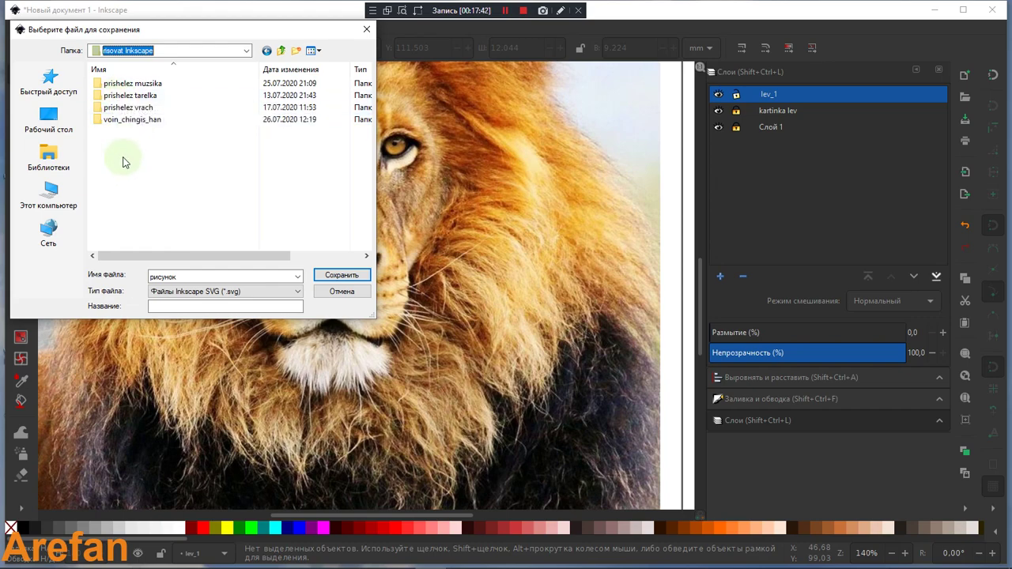
pyautogui.rightClick(120, 149)
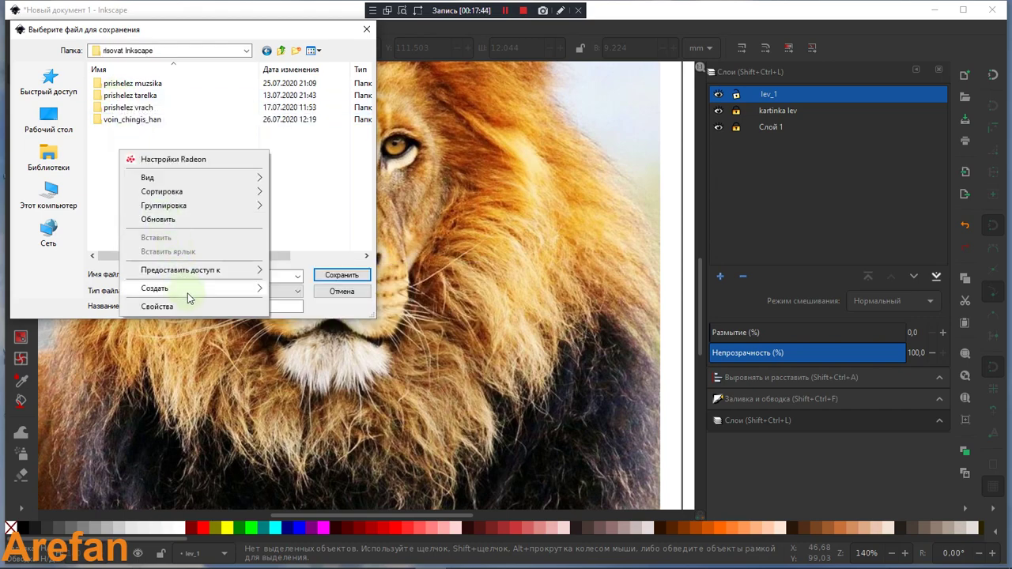
pyautogui.click(474, 291)
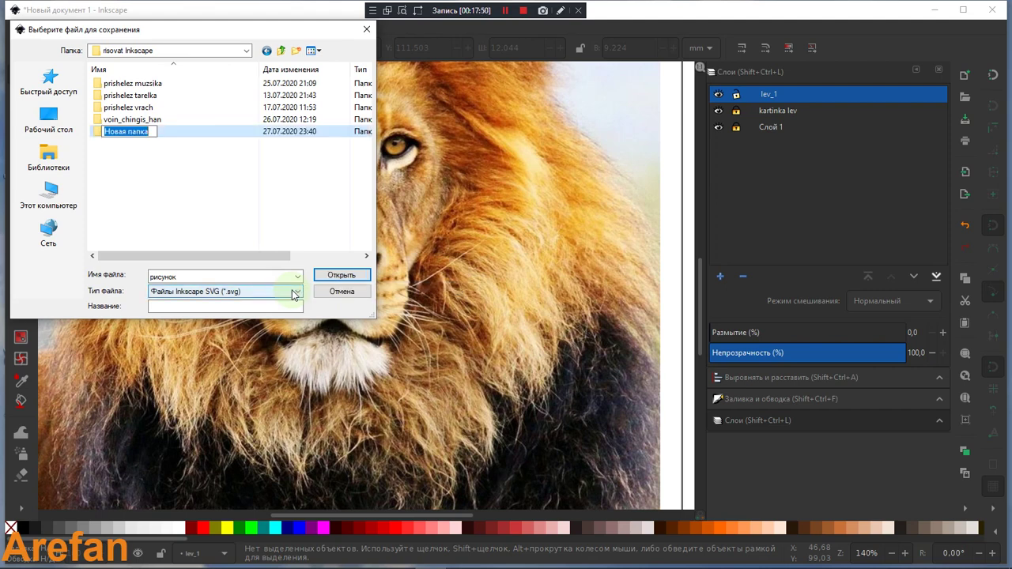
pyautogui.write('l')
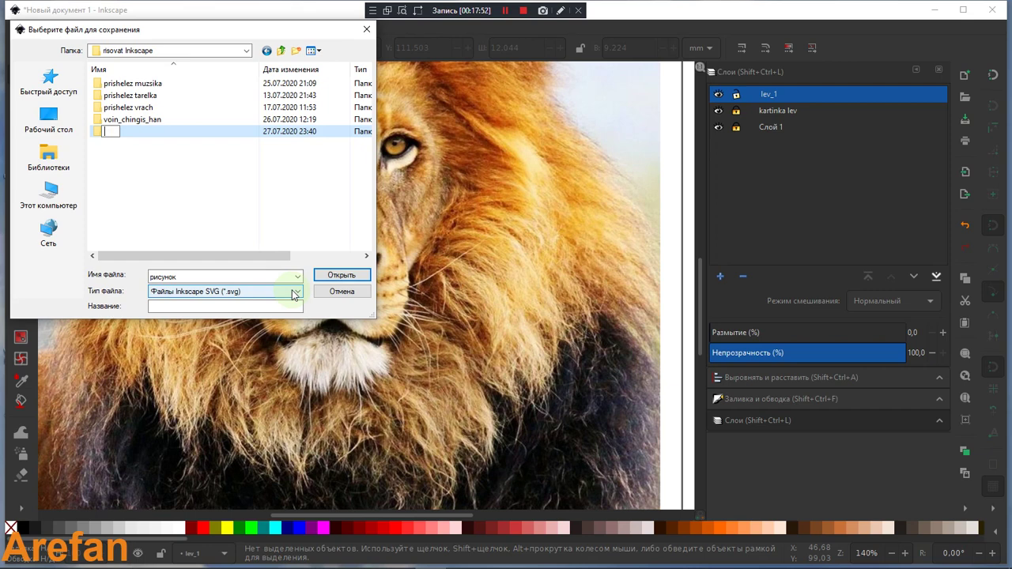
pyautogui.write('w')
pyautogui.write('ev')
pyautogui.click(147, 132)
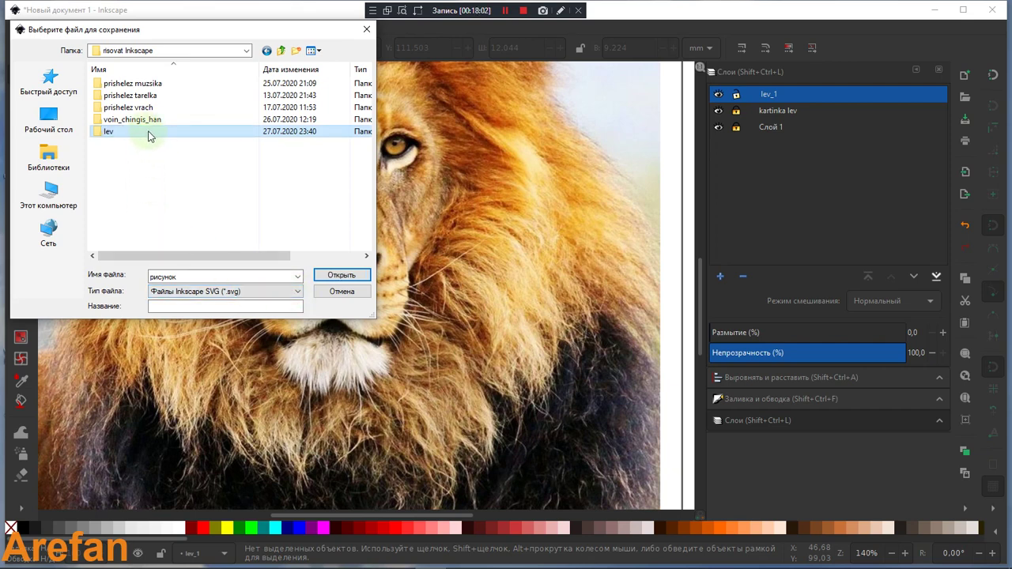
# Save the drawing as leo_1.svg inside the lev folder
pyautogui.doubleClick(149, 136)
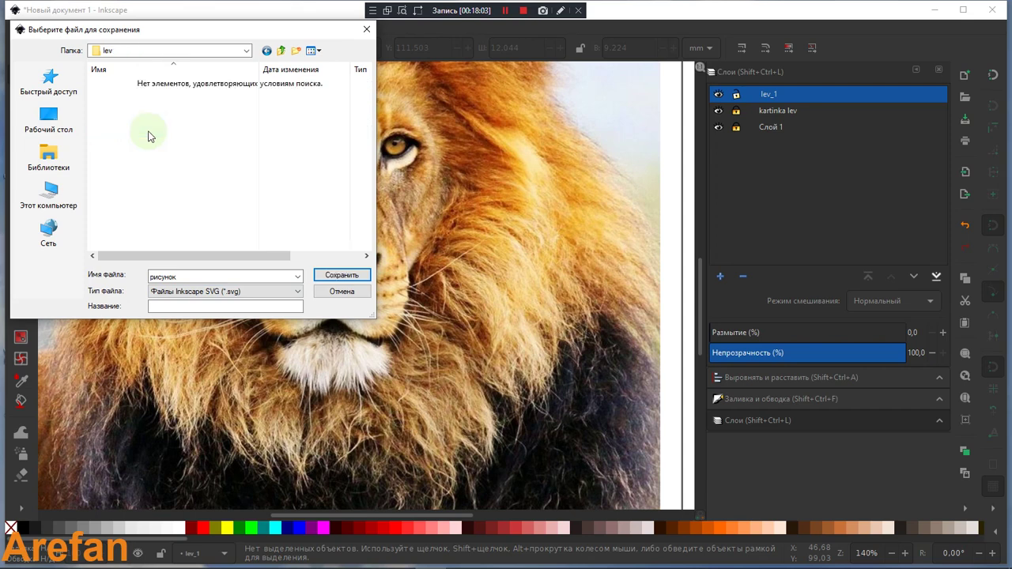
pyautogui.doubleClick(181, 276)
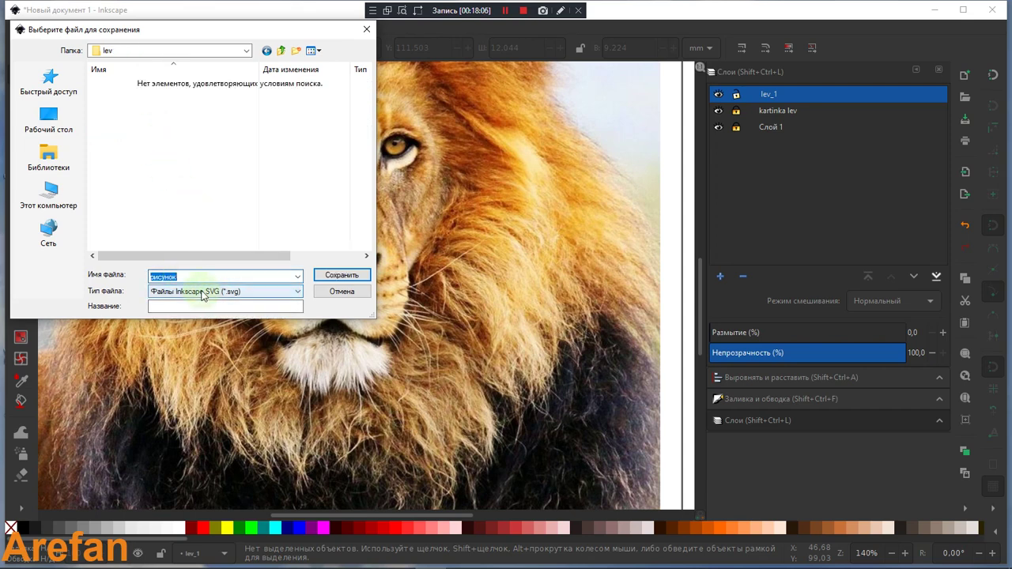
pyautogui.press('BackSpace')
pyautogui.write('_1')
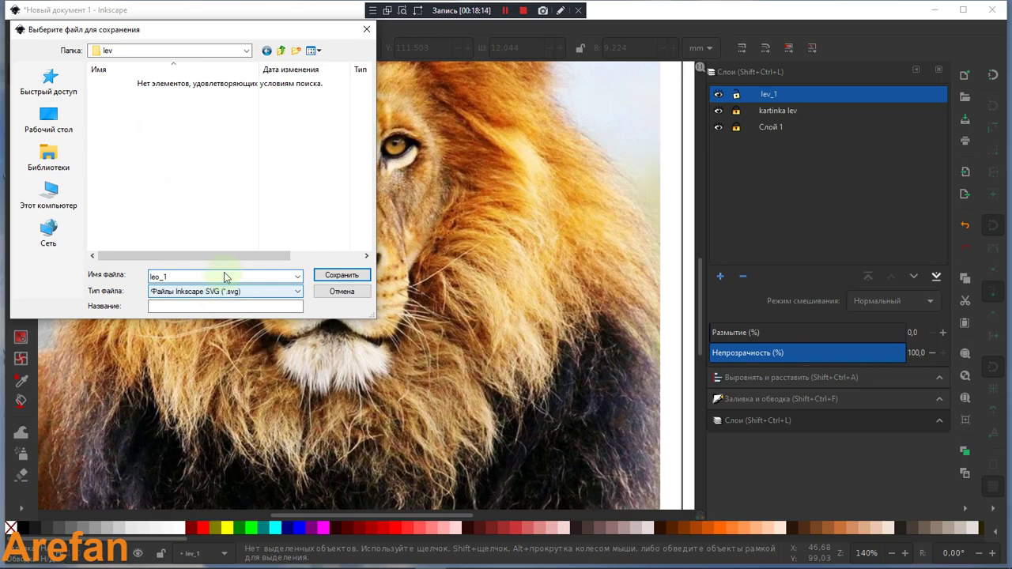
pyautogui.click(333, 277)
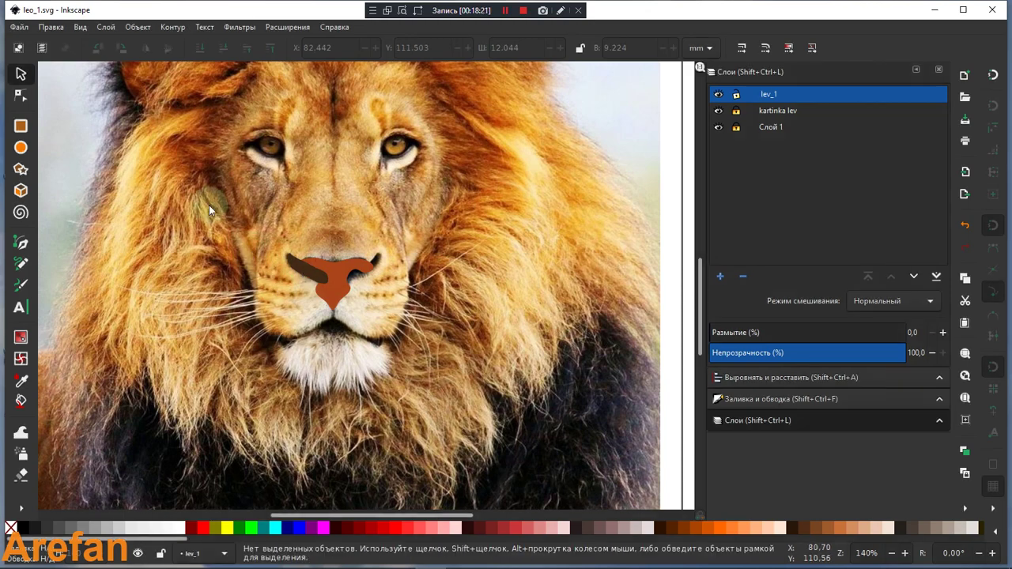
# Return to root level and save the drawing
pyautogui.click(223, 264)
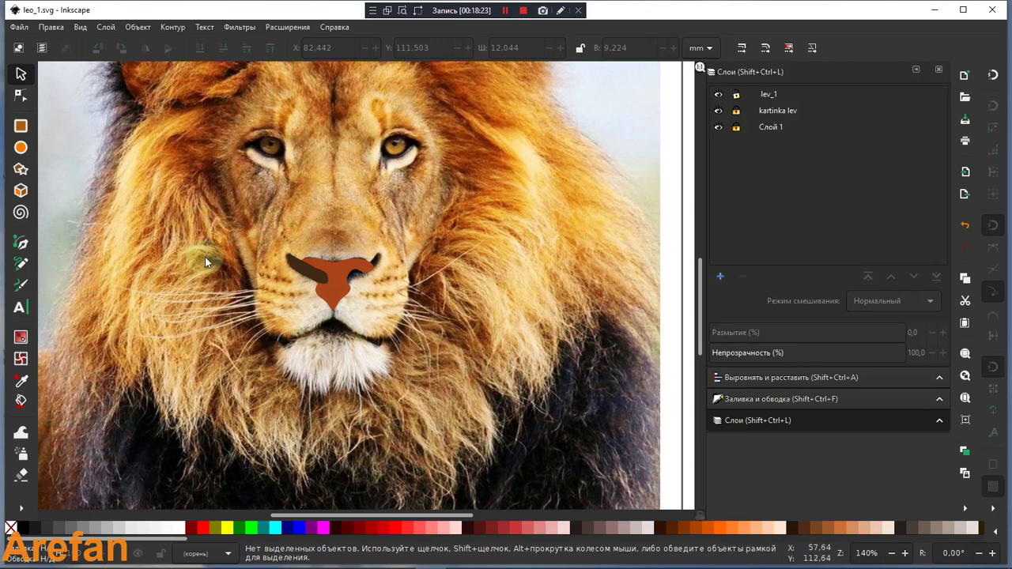
pyautogui.click(18, 27)
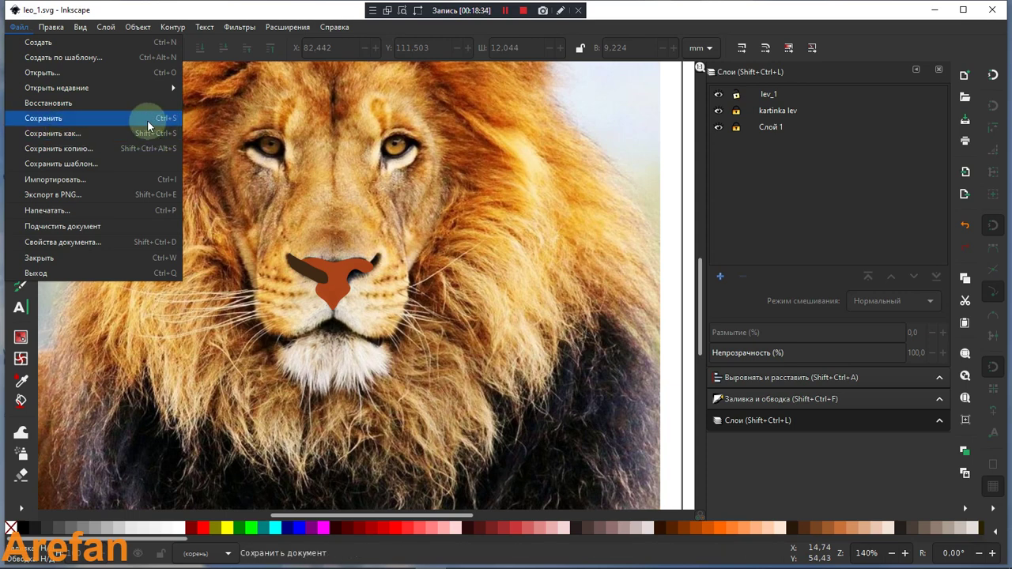
pyautogui.click(209, 150)
# Select the dark nostril stroke and send it beneath the brown nose in stacking order
pyautogui.click(295, 267)
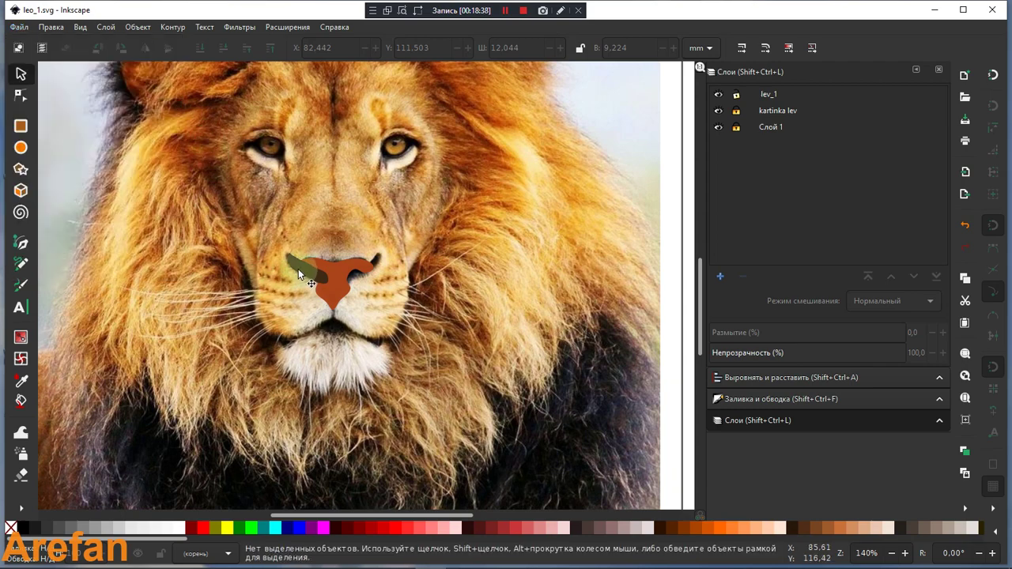
pyautogui.click(298, 271)
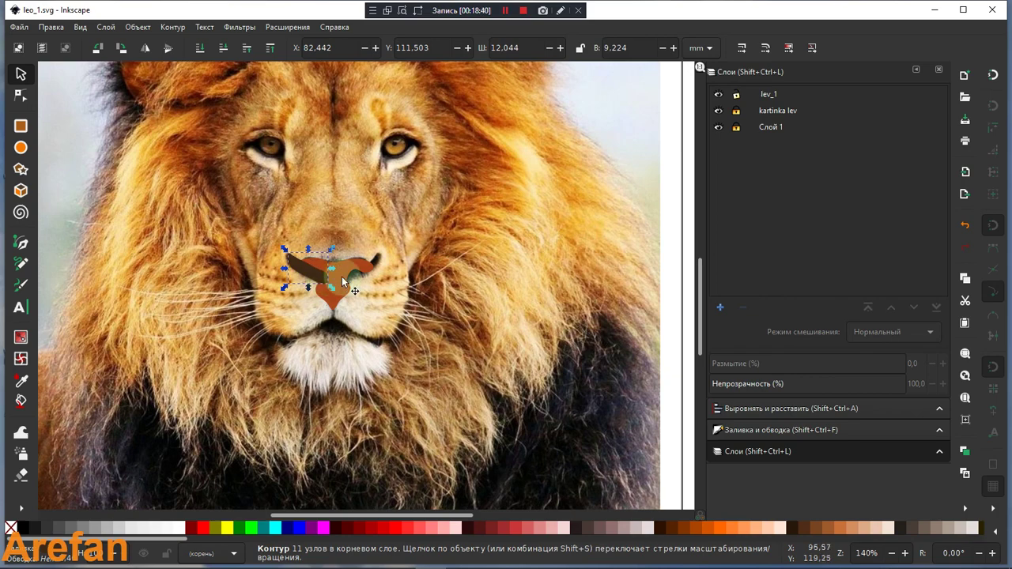
pyautogui.click(21, 75)
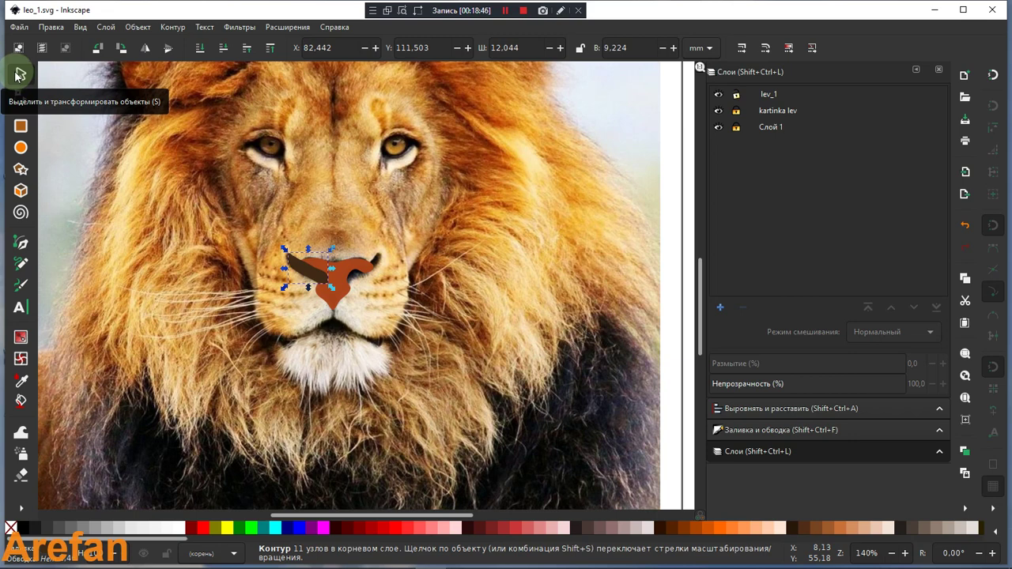
pyautogui.click(221, 48)
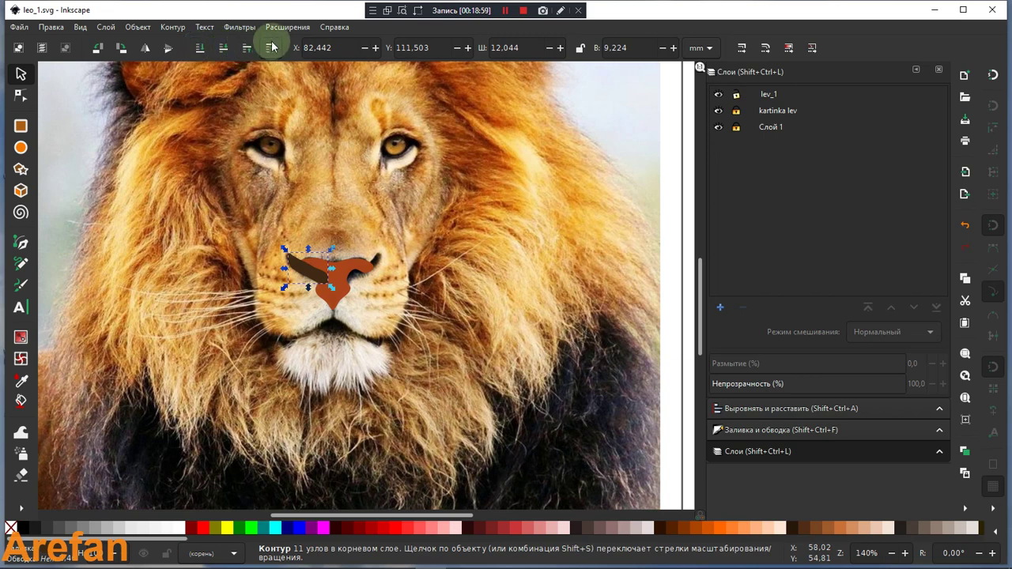
pyautogui.click(202, 50)
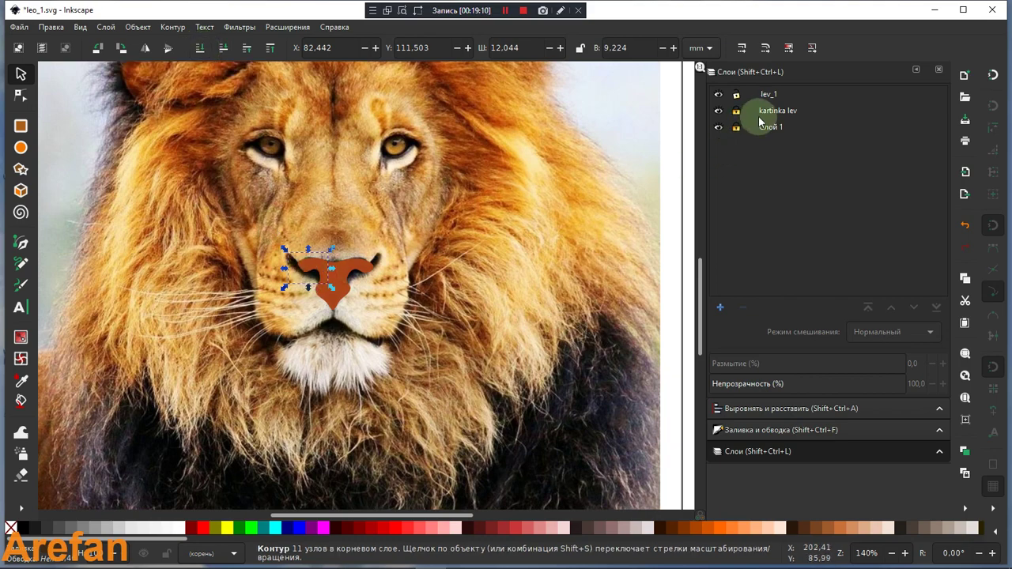
pyautogui.click(245, 49)
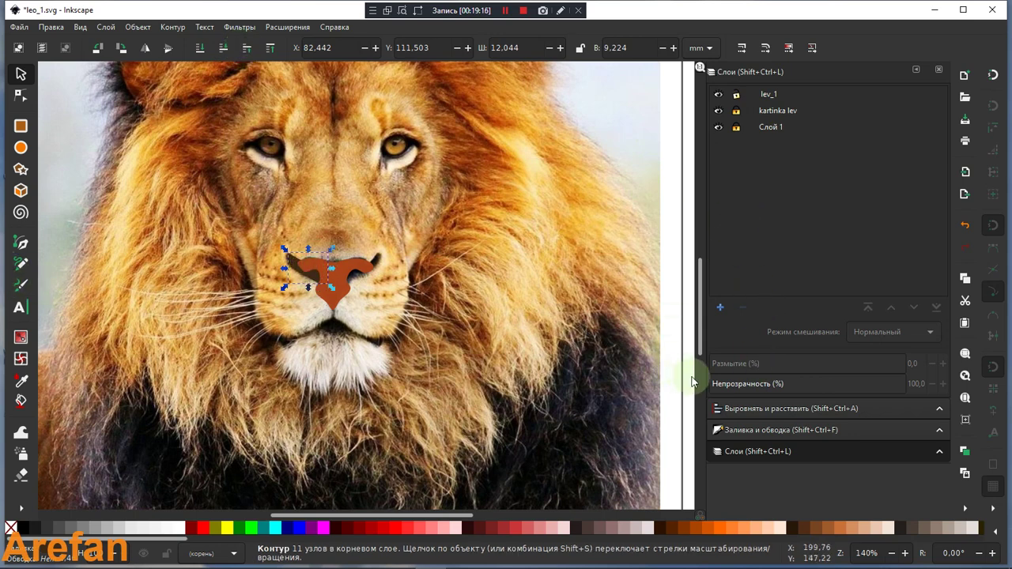
# Darken the dark stroke's fill, restore full opacity, and shorten it from the top
pyautogui.click(748, 429)
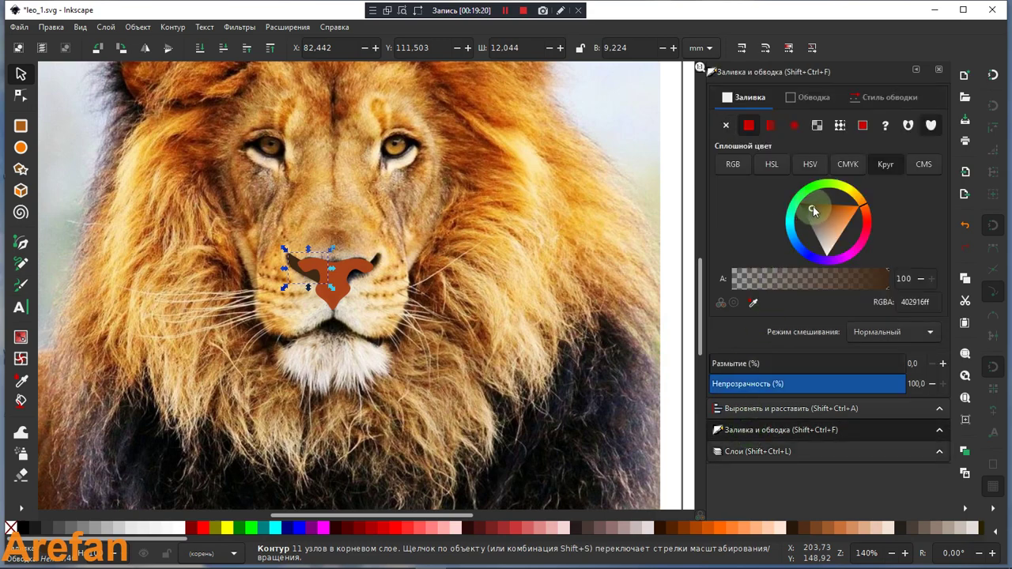
pyautogui.moveTo(811, 207); pyautogui.dragTo(808, 207)
pyautogui.click(906, 384)
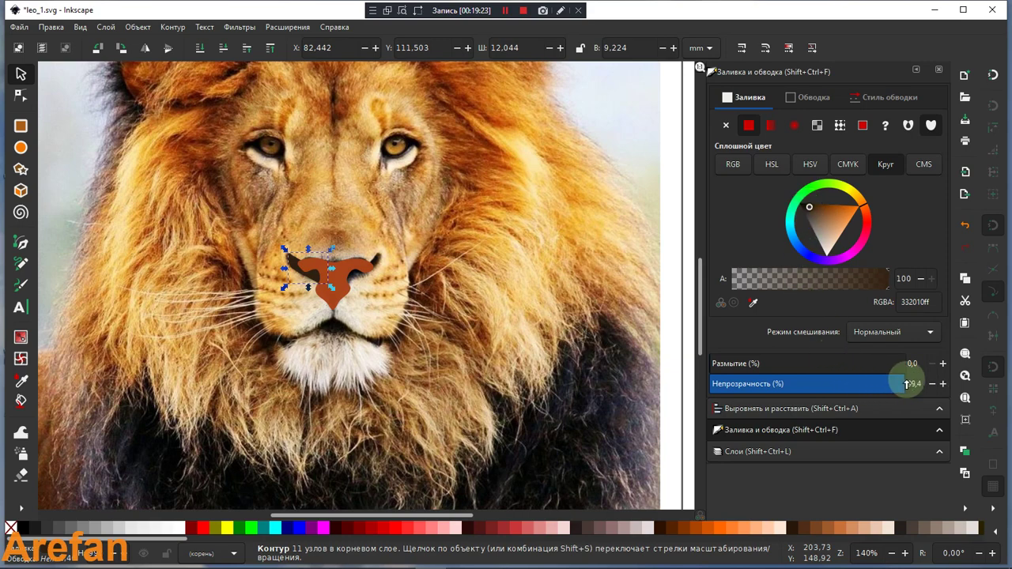
pyautogui.moveTo(906, 383); pyautogui.dragTo(921, 383)
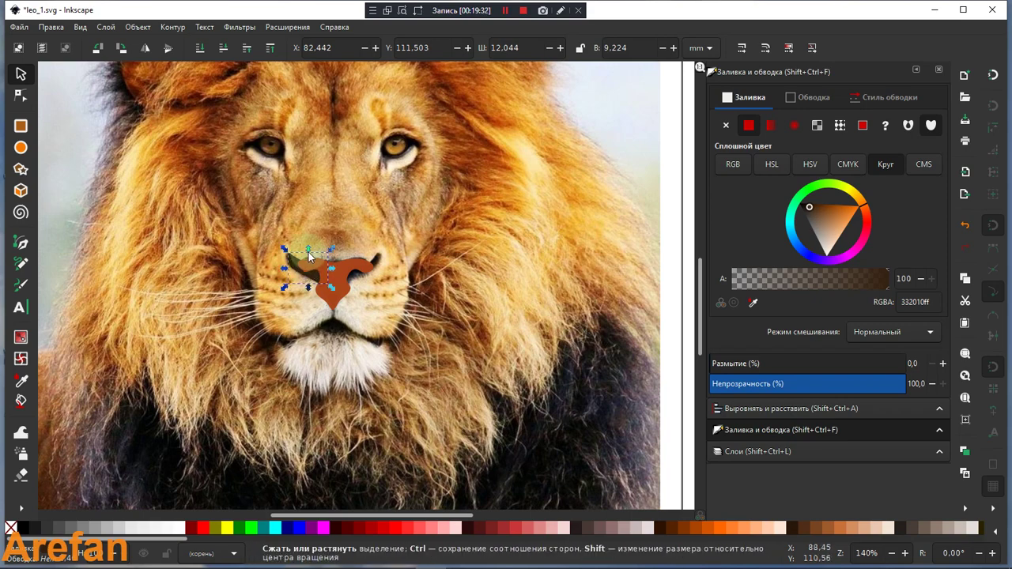
pyautogui.moveTo(308, 251); pyautogui.dragTo(306, 275)
# Tilt the brown nose slightly by rotating it
pyautogui.click(308, 277)
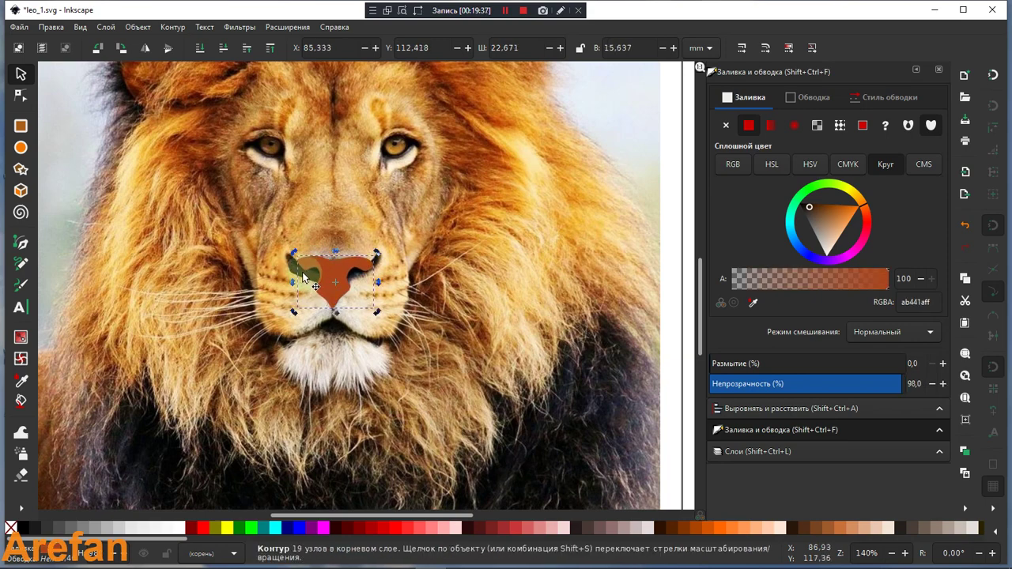
pyautogui.moveTo(378, 313); pyautogui.dragTo(378, 310)
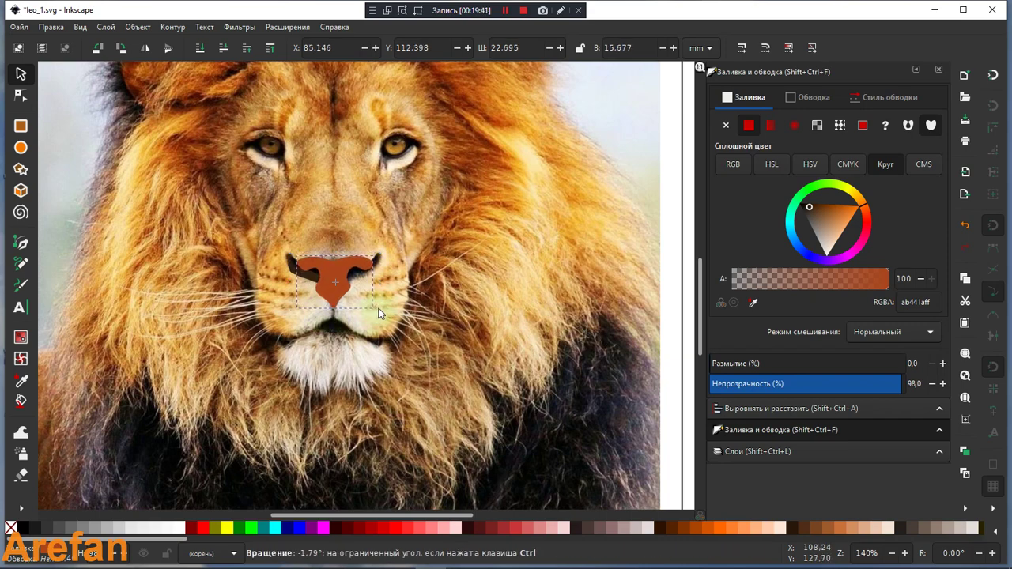
pyautogui.moveTo(378, 311); pyautogui.dragTo(377, 310)
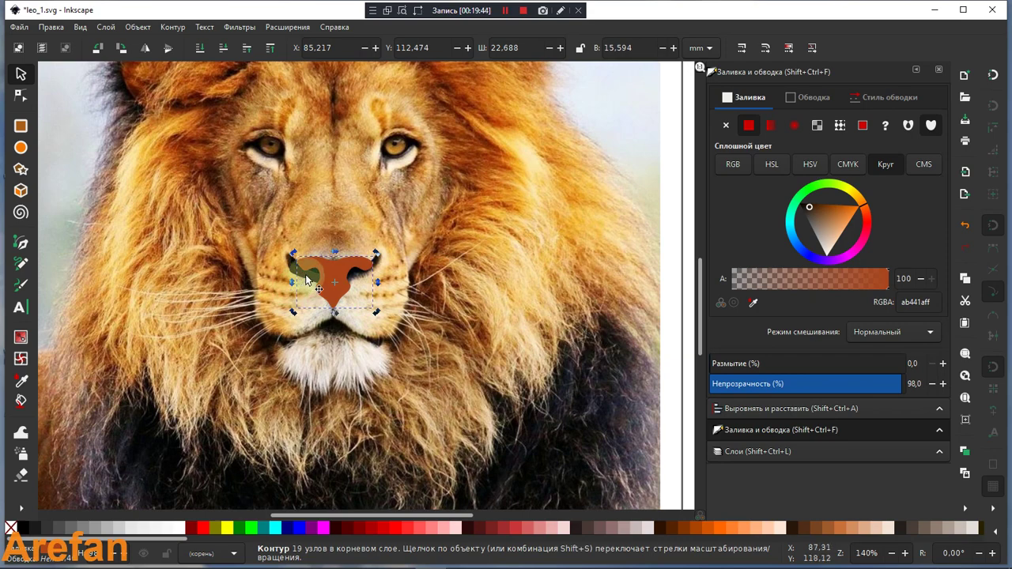
# Move the dark nostril onto the nose's left side and rotate it to follow the edge
pyautogui.click(288, 267)
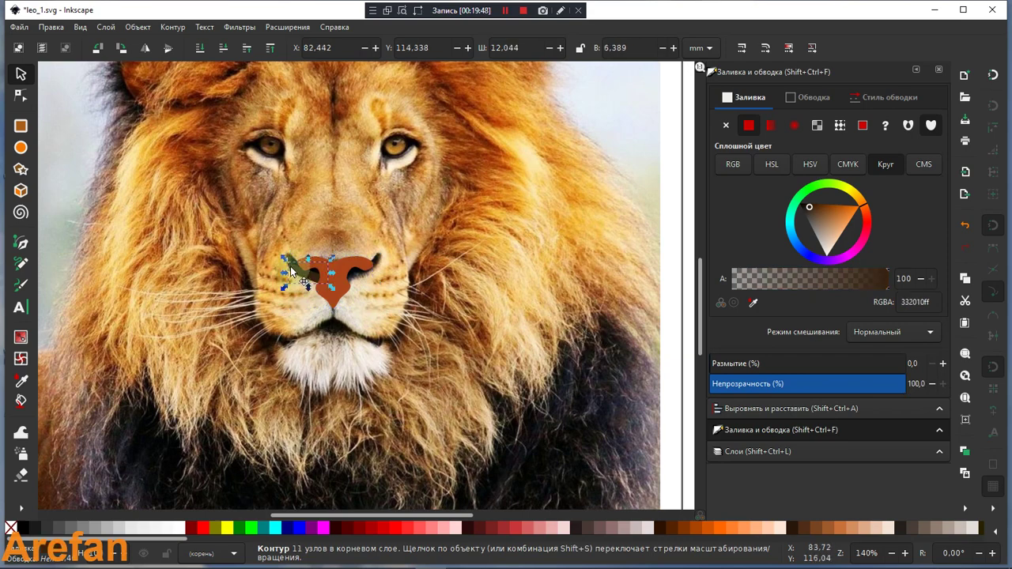
pyautogui.moveTo(290, 265); pyautogui.dragTo(287, 258)
pyautogui.moveTo(329, 277)
pyautogui.mouseDown()
pyautogui.moveTo(323, 284)
pyautogui.moveTo(289, 263)
pyautogui.mouseUp()
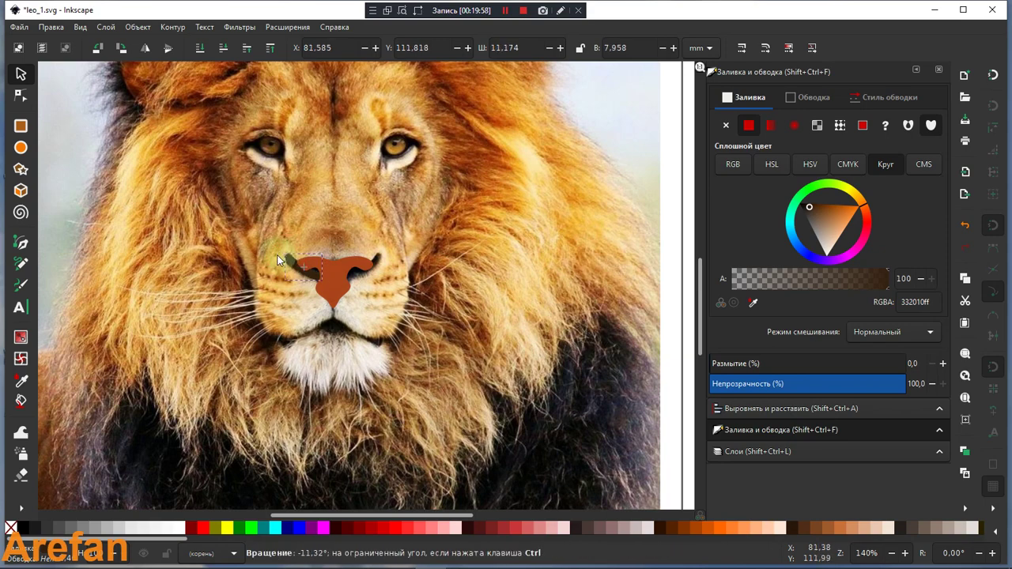
pyautogui.moveTo(281, 251); pyautogui.dragTo(252, 268)
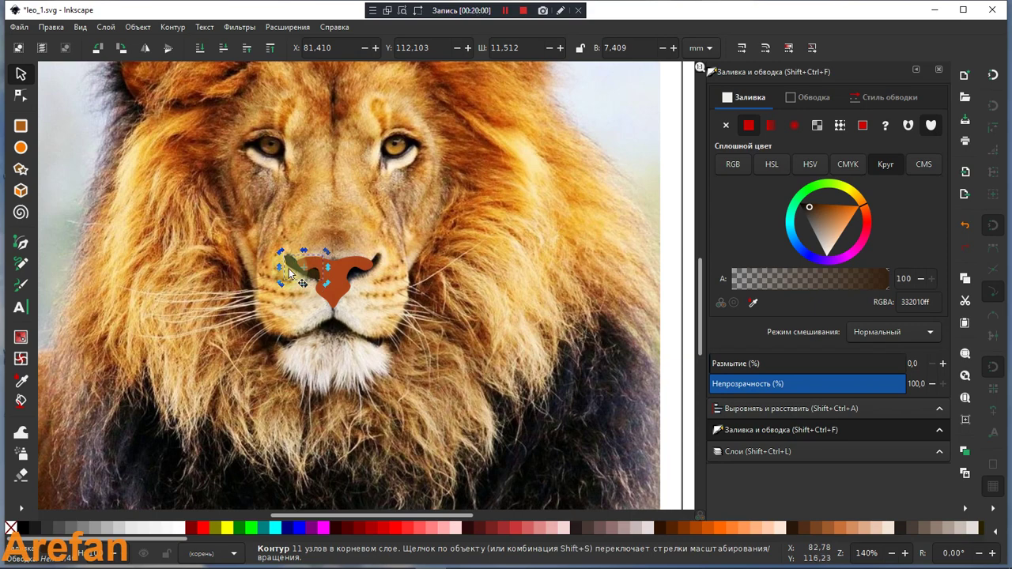
pyautogui.click(289, 266)
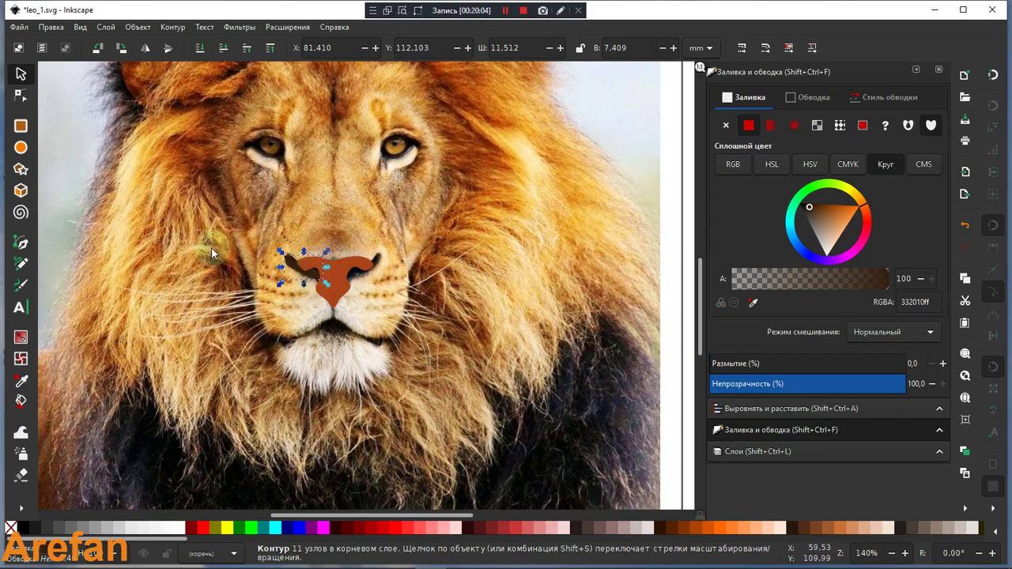
# Duplicate the dark 12-node nostril path sitting over the lion's nose
pyautogui.hotkey('ctrl', 'z')
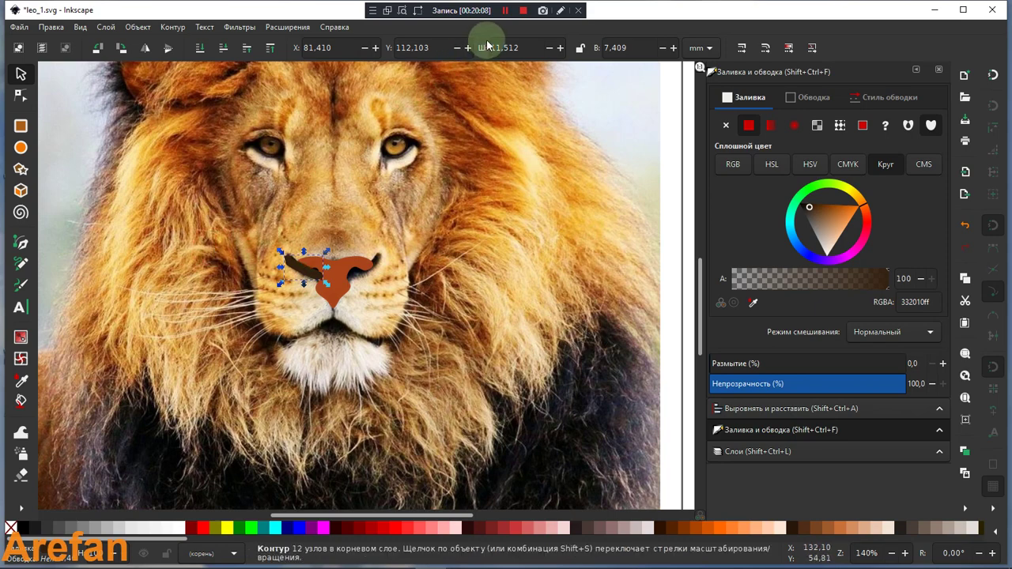
pyautogui.click(560, 10)
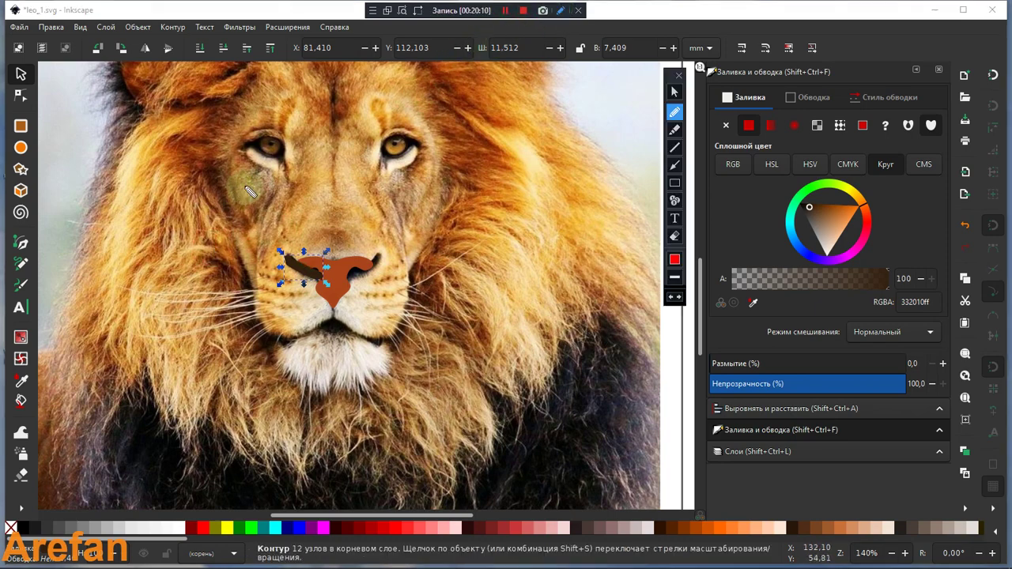
pyautogui.moveTo(247, 184)
pyautogui.mouseDown()
pyautogui.moveTo(239, 218)
pyautogui.moveTo(267, 196)
pyautogui.moveTo(271, 211)
pyautogui.moveTo(282, 197)
pyautogui.moveTo(305, 216)
pyautogui.mouseUp()
pyautogui.moveTo(336, 185)
pyautogui.mouseDown()
pyautogui.moveTo(324, 217)
pyautogui.moveTo(351, 169)
pyautogui.moveTo(372, 205)
pyautogui.moveTo(356, 229)
pyautogui.mouseUp()
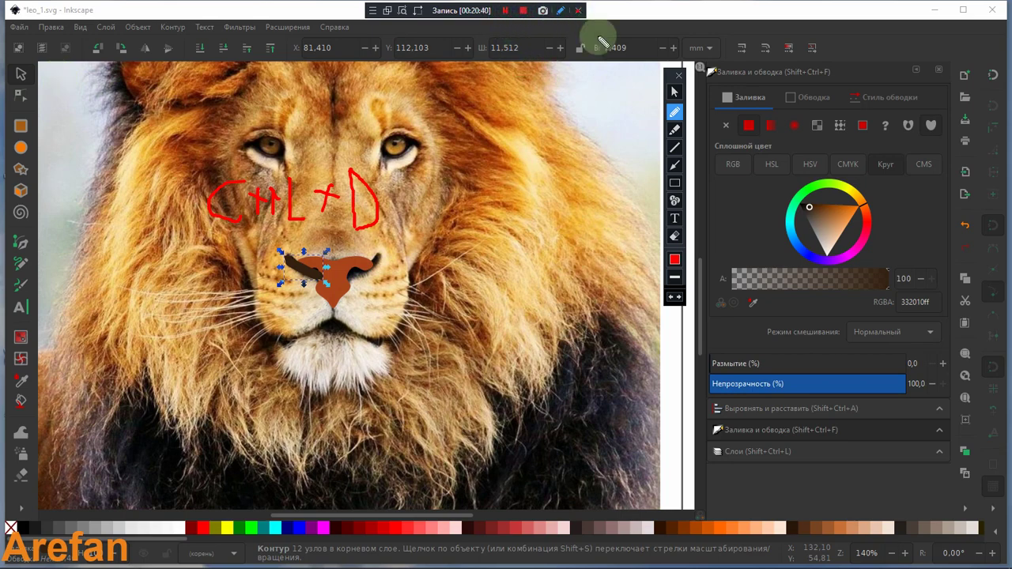
pyautogui.click(673, 280)
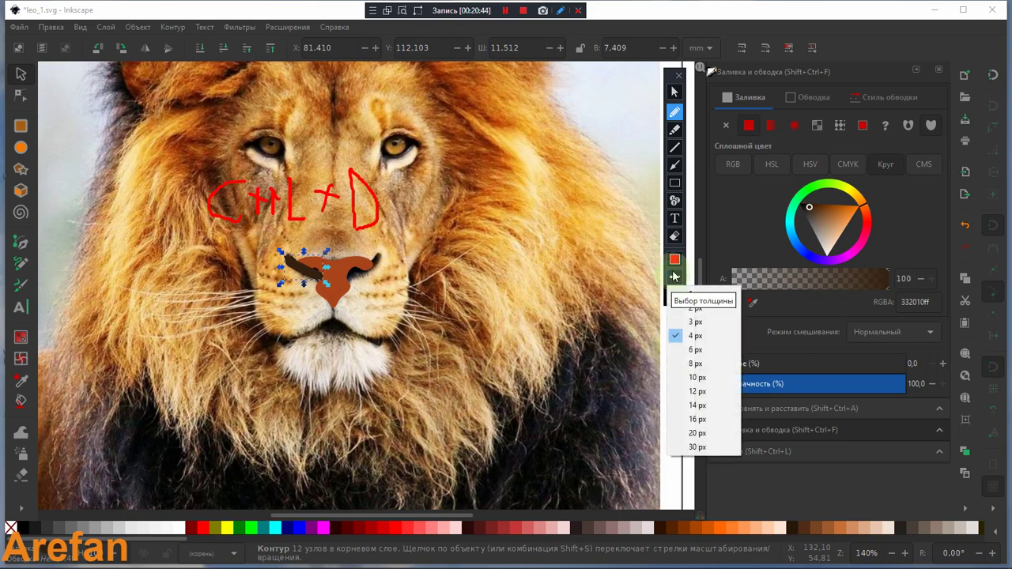
pyautogui.click(633, 128)
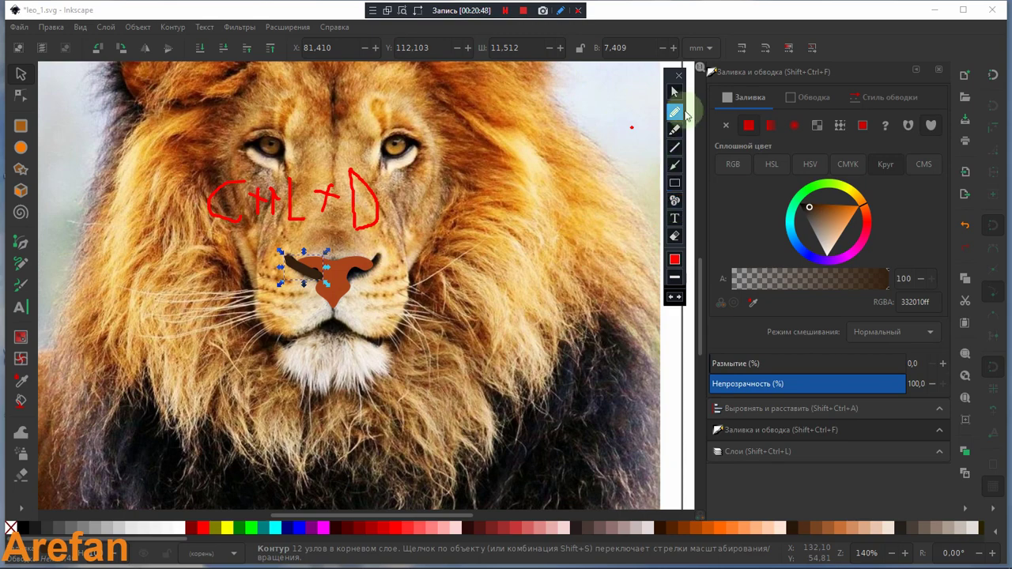
pyautogui.click(677, 76)
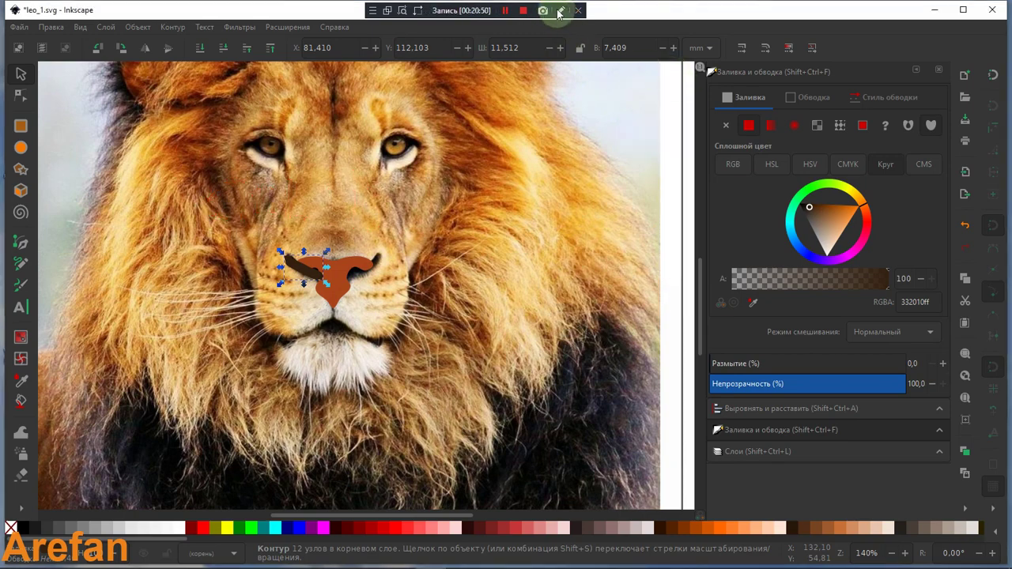
pyautogui.click(505, 11)
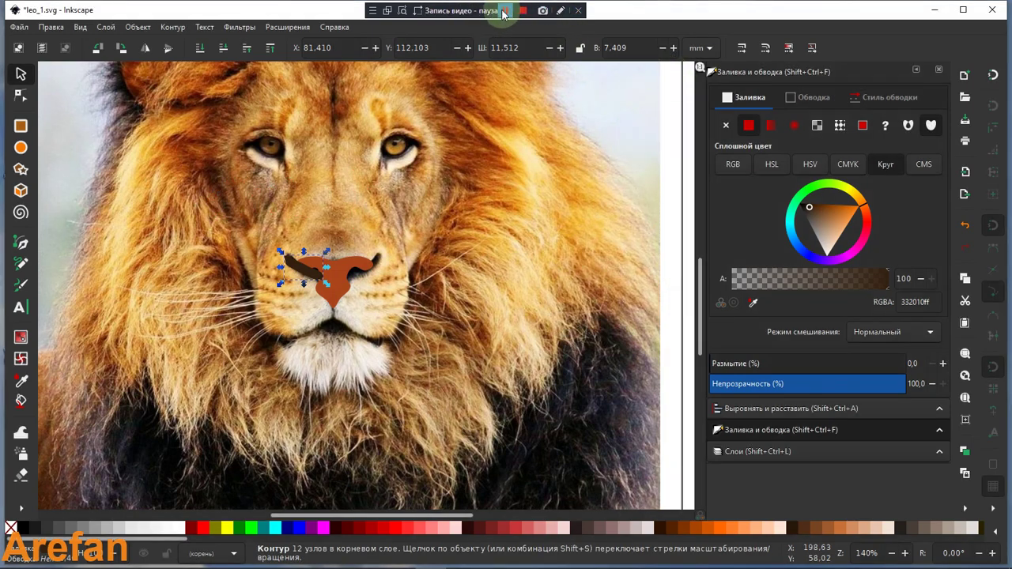
# Flip the nostril copy horizontally, move it onto the right nostril, and lower it one level
pyautogui.click(505, 11)
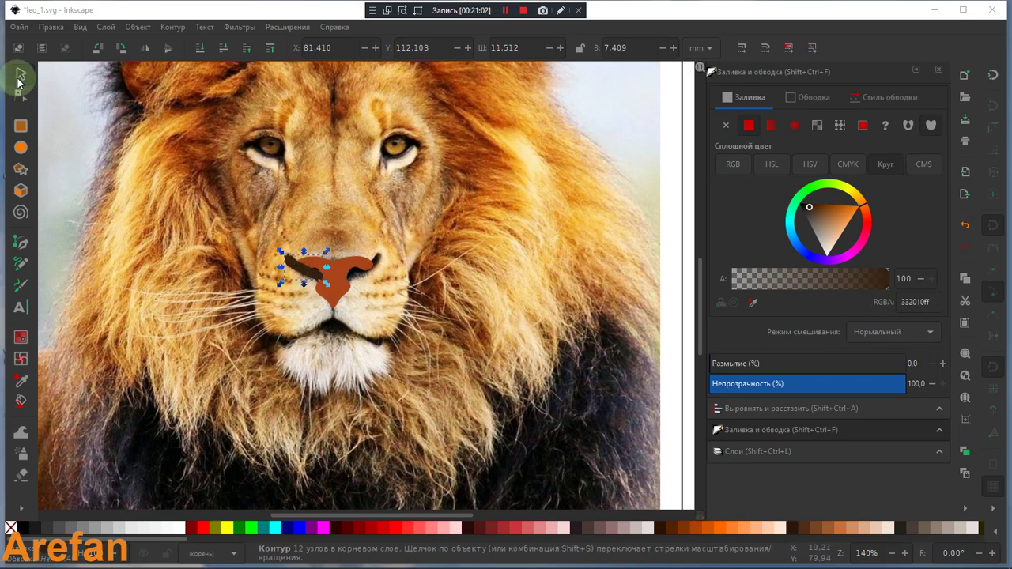
pyautogui.click(119, 47)
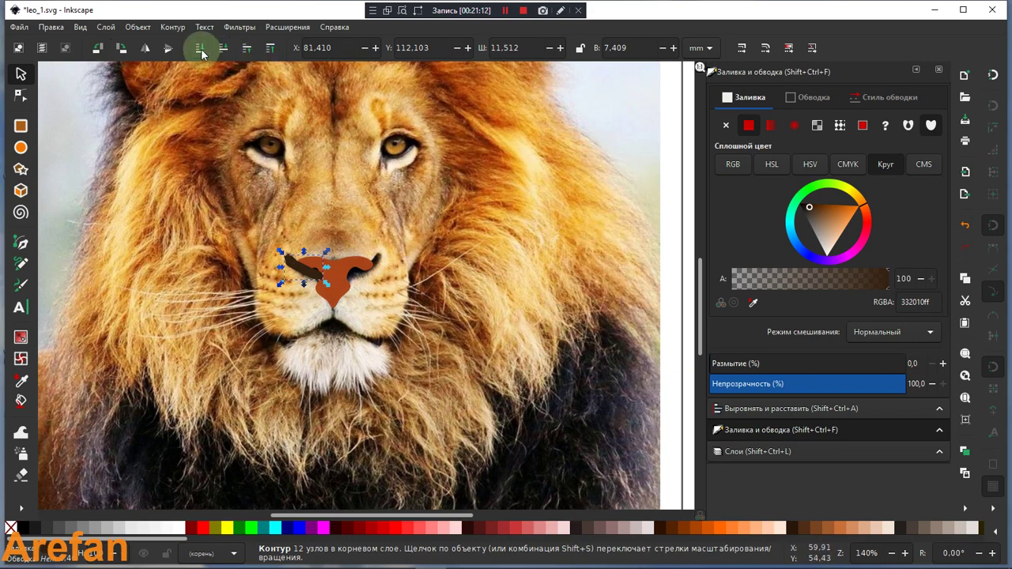
pyautogui.click(145, 49)
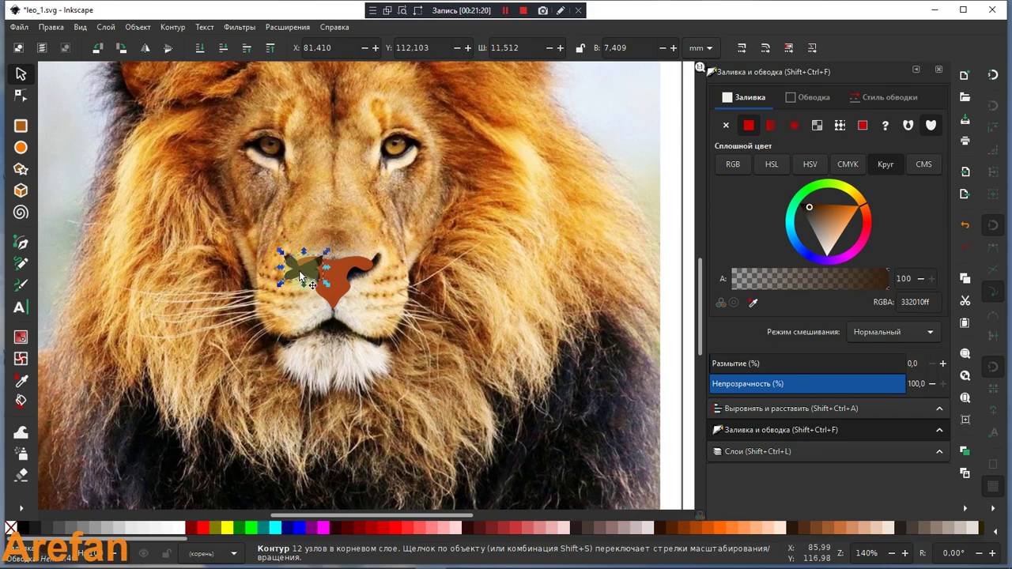
pyautogui.moveTo(299, 271); pyautogui.dragTo(361, 270)
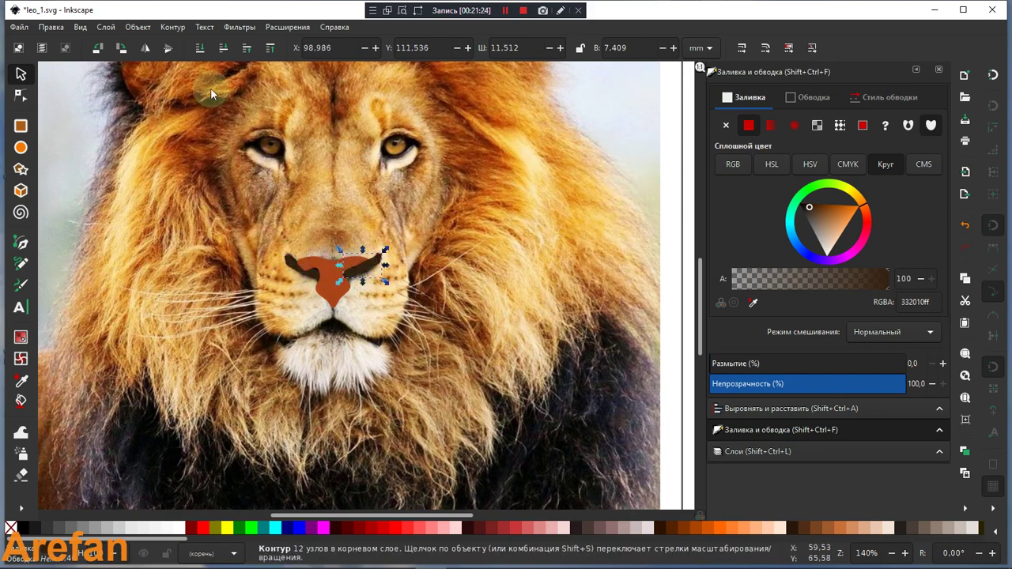
pyautogui.click(220, 48)
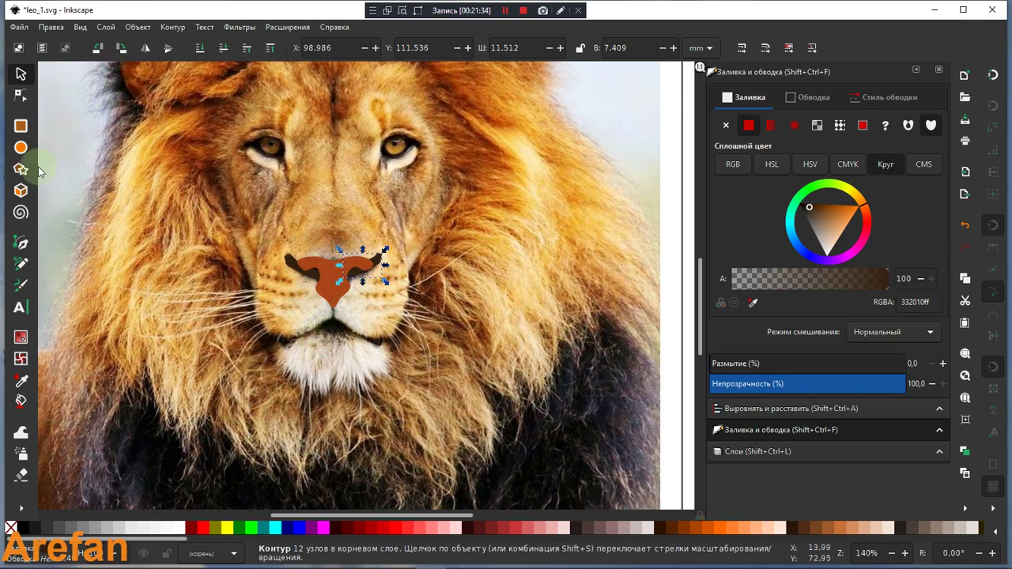
# Draw a freehand shape over the left muzzle pad, filled with tan f2cc86ff from the photo
pyautogui.click(20, 263)
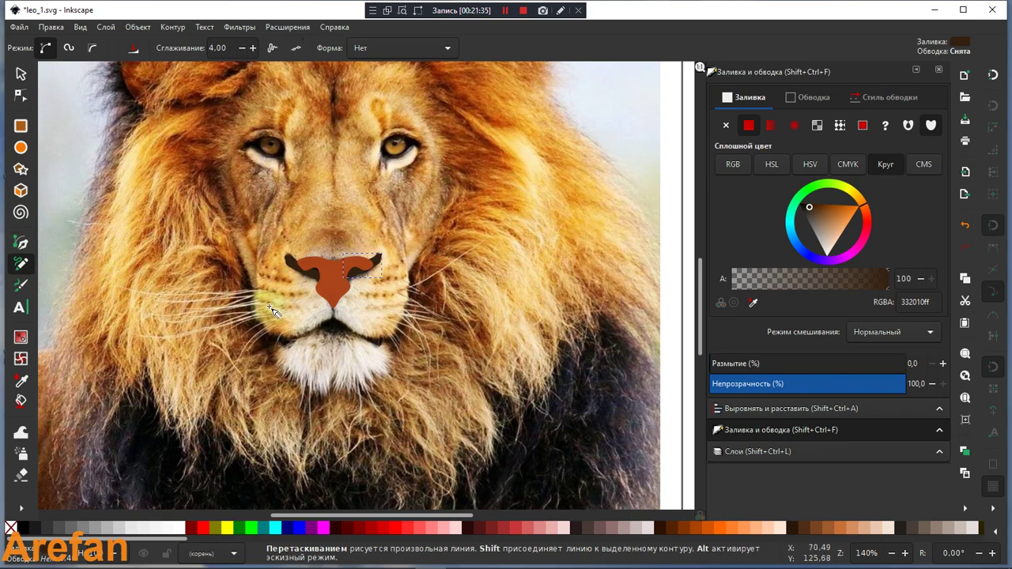
pyautogui.press('Escape')
pyautogui.moveTo(333, 311)
pyautogui.mouseDown()
pyautogui.moveTo(259, 316)
pyautogui.moveTo(254, 259)
pyautogui.moveTo(300, 230)
pyautogui.moveTo(324, 235)
pyautogui.moveTo(336, 259)
pyautogui.moveTo(335, 311)
pyautogui.moveTo(263, 332)
pyautogui.mouseUp()
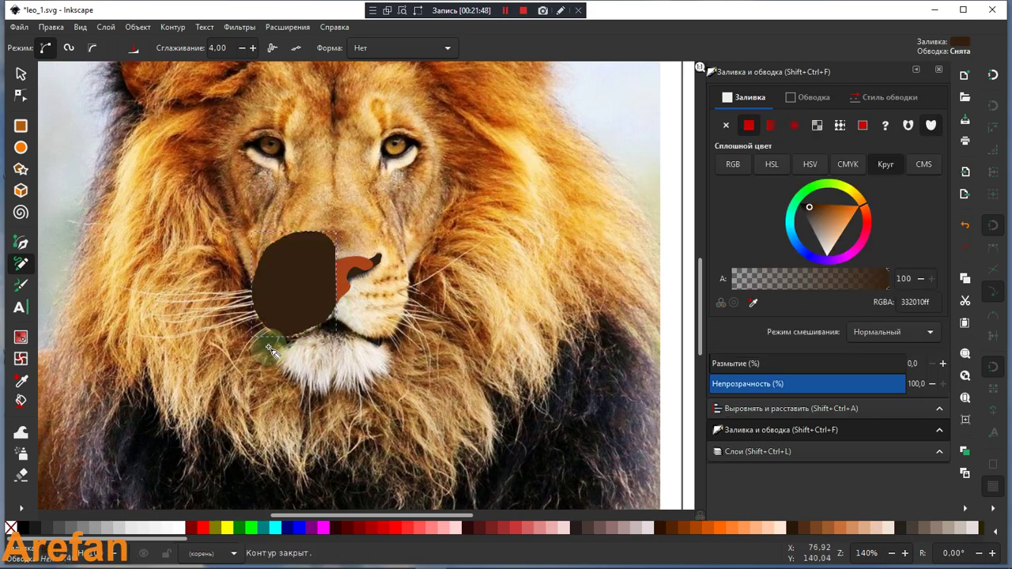
pyautogui.click(21, 381)
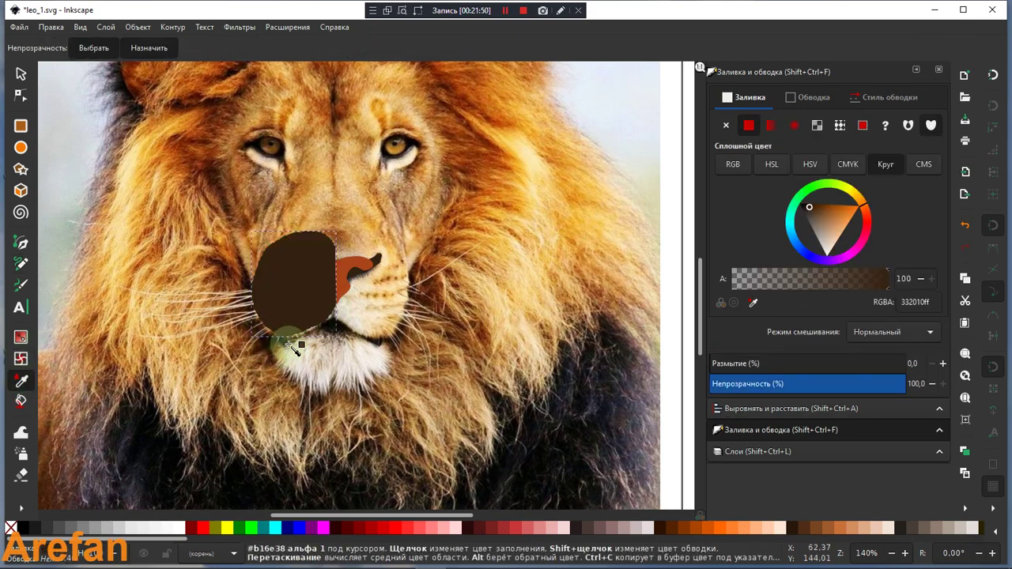
pyautogui.click(395, 305)
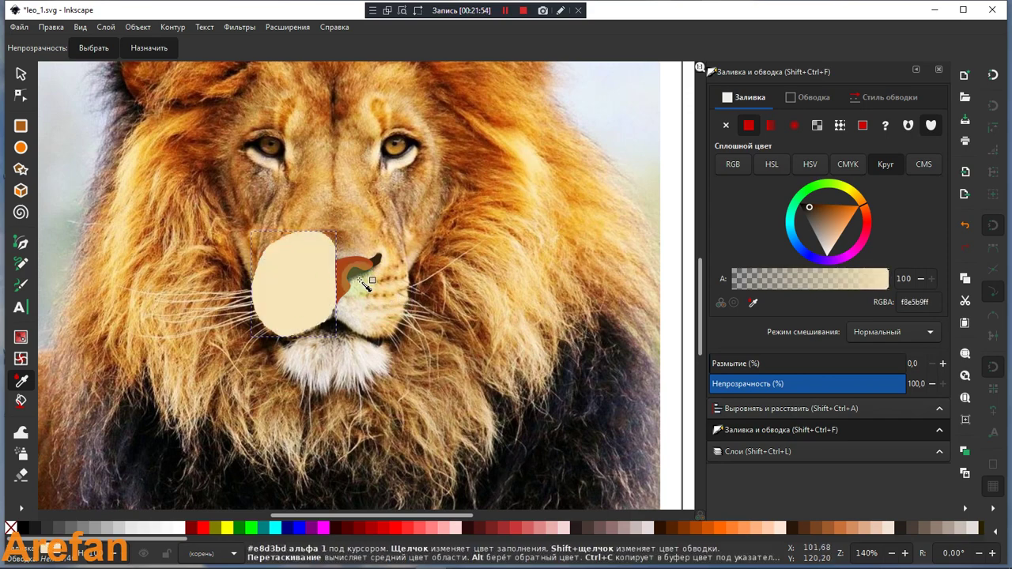
pyautogui.click(394, 273)
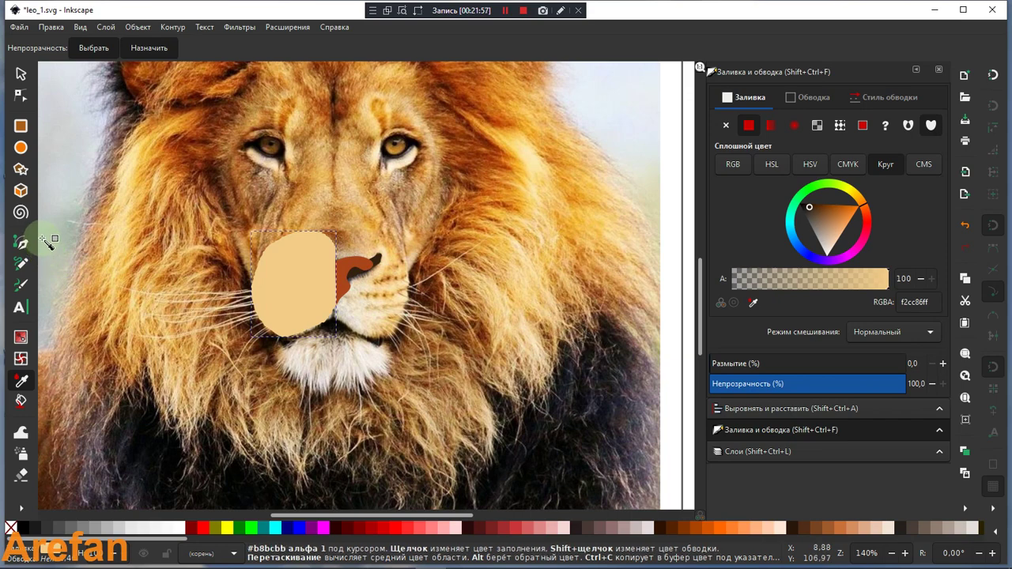
pyautogui.click(21, 94)
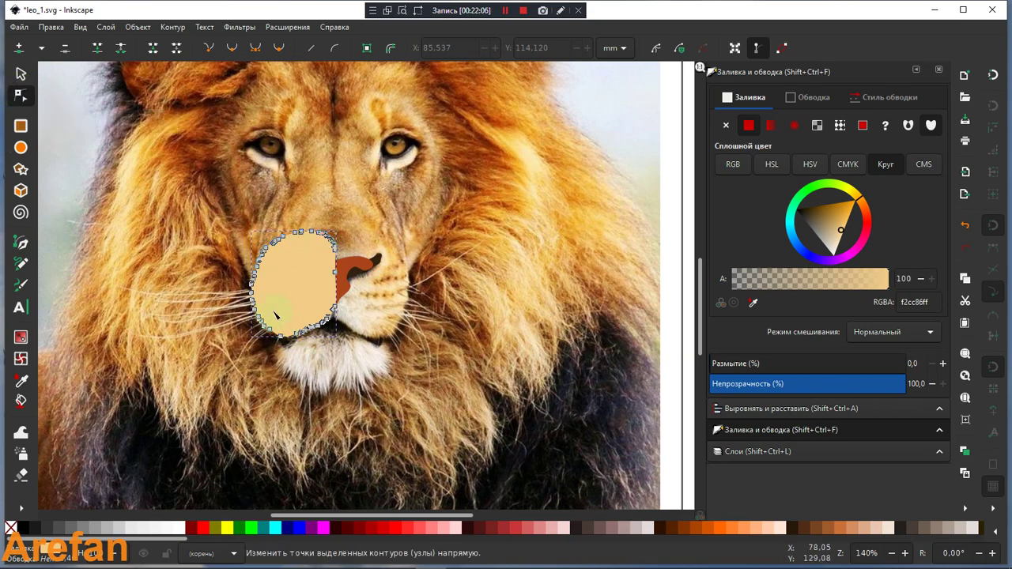
pyautogui.click(209, 291)
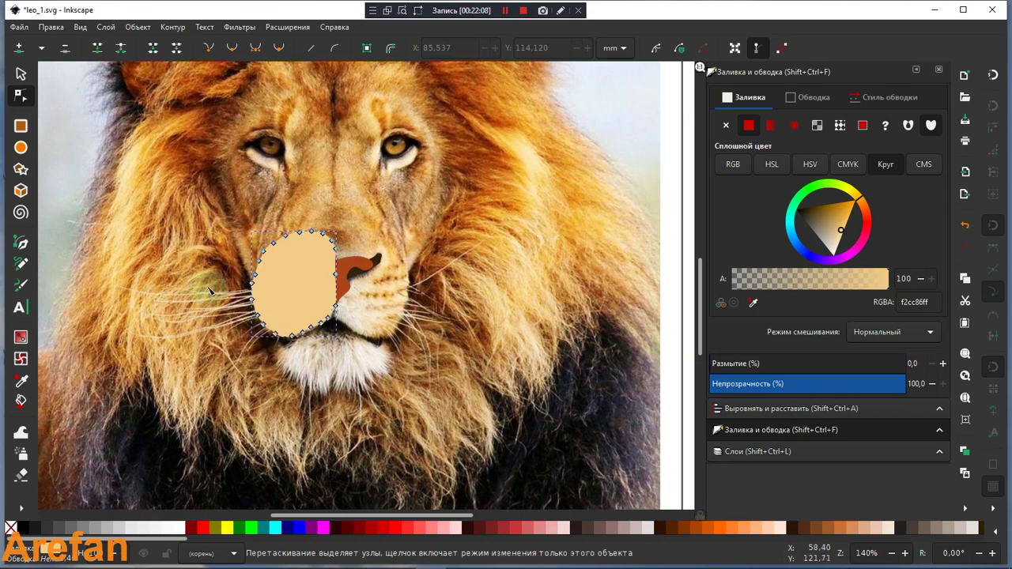
pyautogui.hotkey('ctrl', 'l')
pyautogui.hotkey('ctrl', 'l')
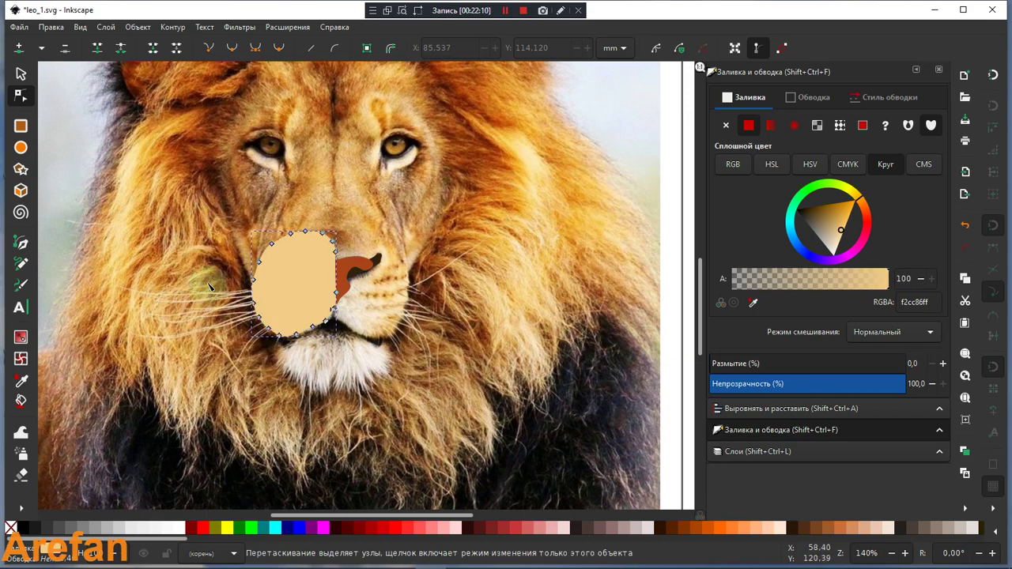
pyautogui.hotkey('ctrl', 'l')
pyautogui.hotkey('ctrl', 'l')
pyautogui.hotkey('ctrl', 'l')
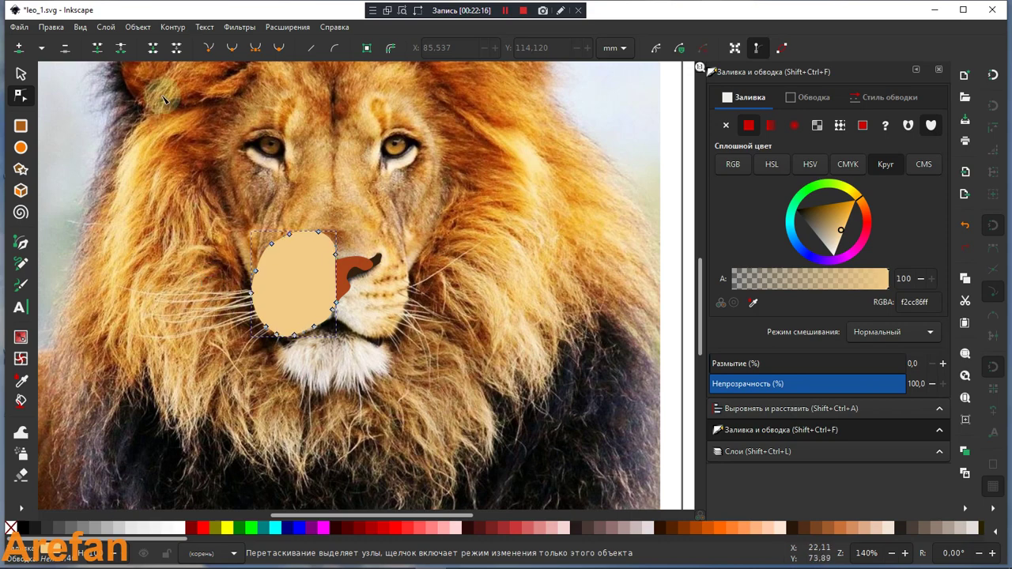
pyautogui.click(559, 10)
pyautogui.moveTo(289, 162); pyautogui.dragTo(285, 215)
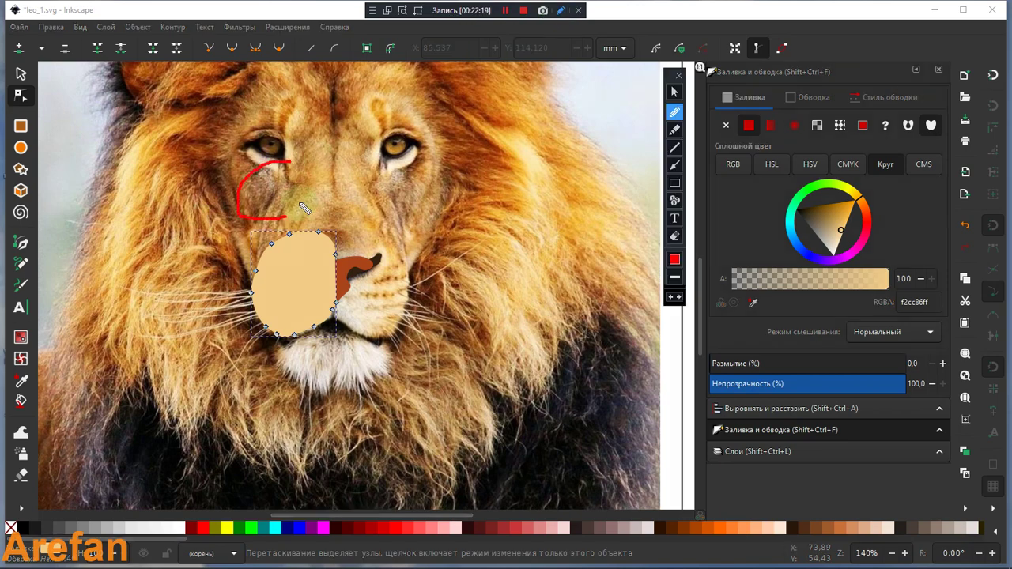
pyautogui.moveTo(316, 167)
pyautogui.mouseDown()
pyautogui.moveTo(316, 225)
pyautogui.moveTo(326, 197)
pyautogui.moveTo(353, 179)
pyautogui.moveTo(364, 215)
pyautogui.moveTo(419, 193)
pyautogui.moveTo(405, 220)
pyautogui.mouseUp()
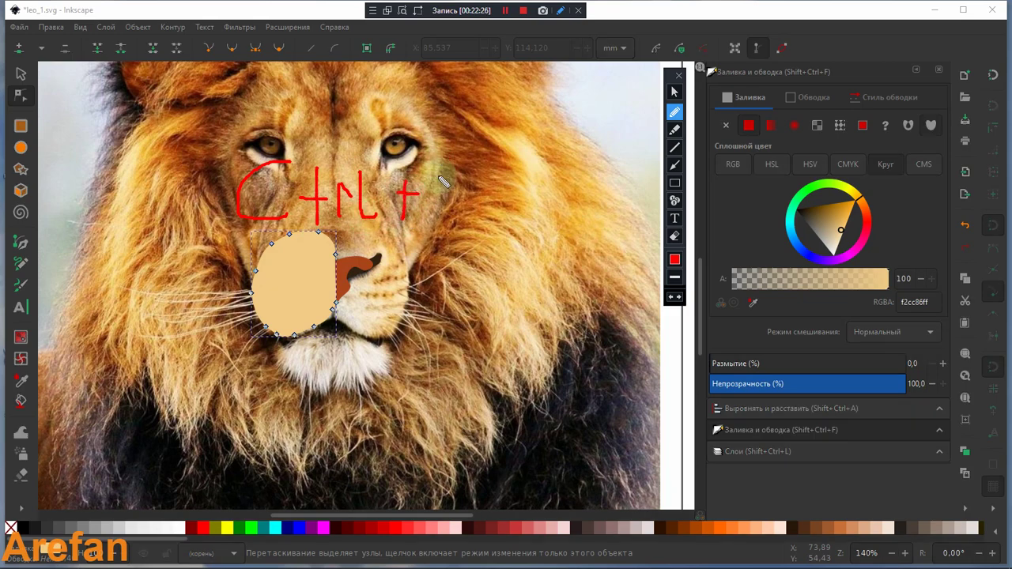
pyautogui.moveTo(440, 166)
pyautogui.mouseDown()
pyautogui.moveTo(439, 223)
pyautogui.moveTo(478, 225)
pyautogui.mouseUp()
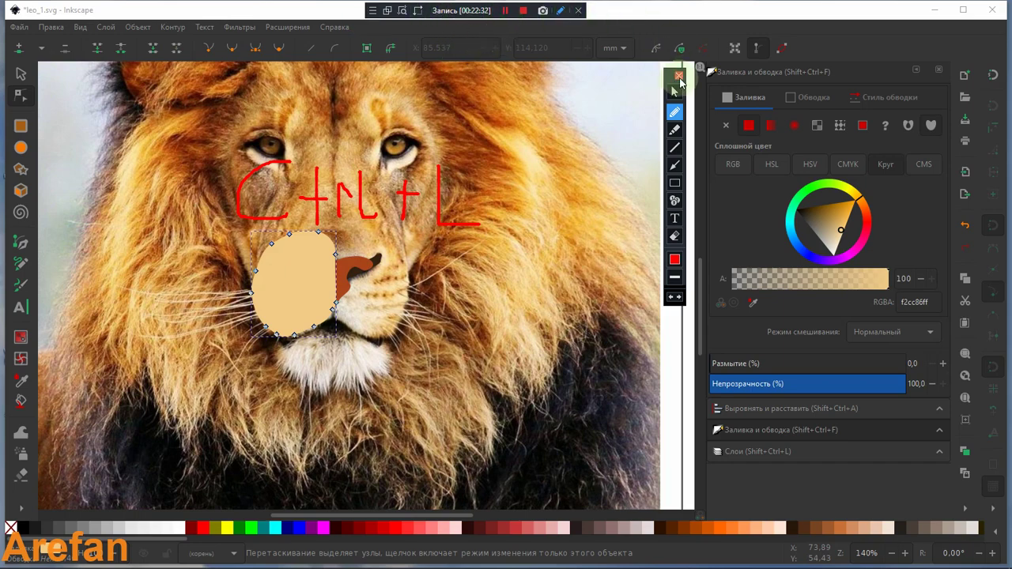
pyautogui.click(678, 77)
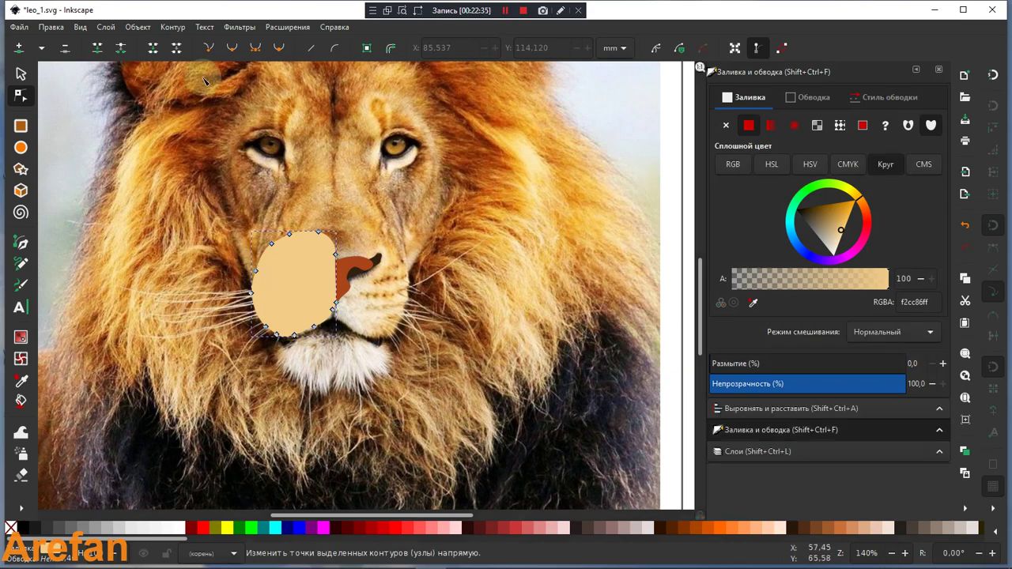
# Adjust the beige muzzle pad's stacking order relative to the brown nose
pyautogui.click(20, 74)
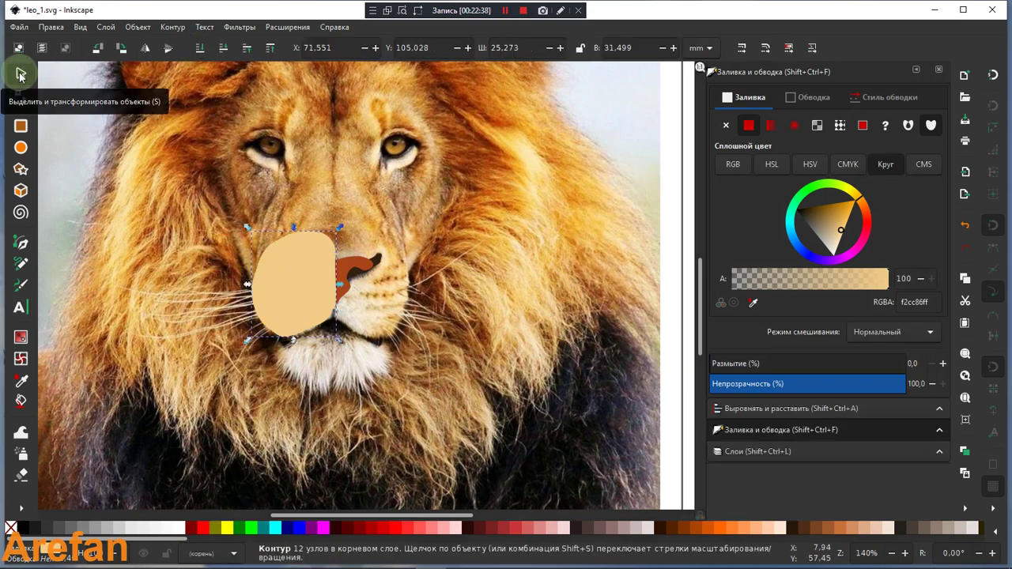
pyautogui.click(223, 49)
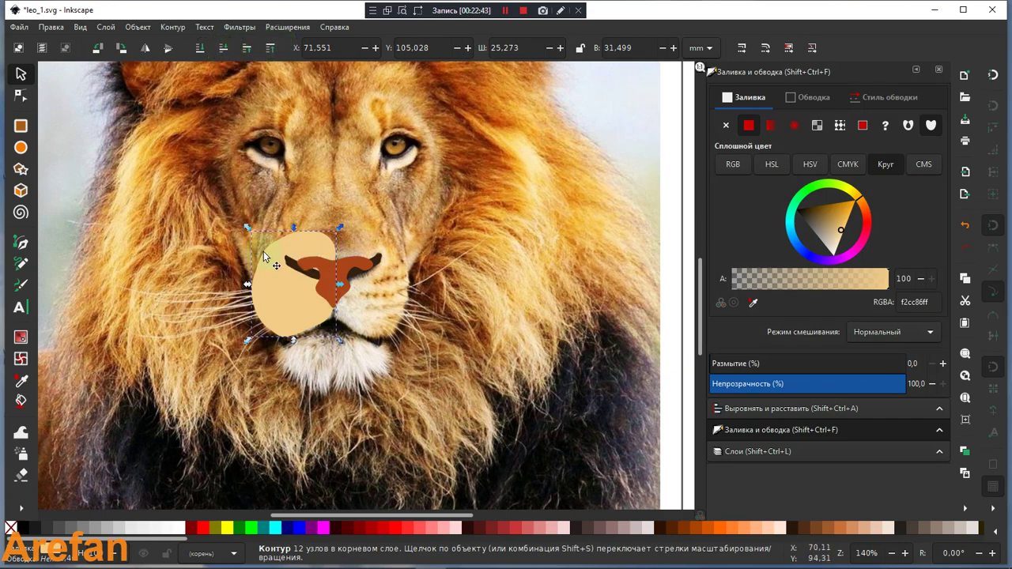
pyautogui.click(277, 293)
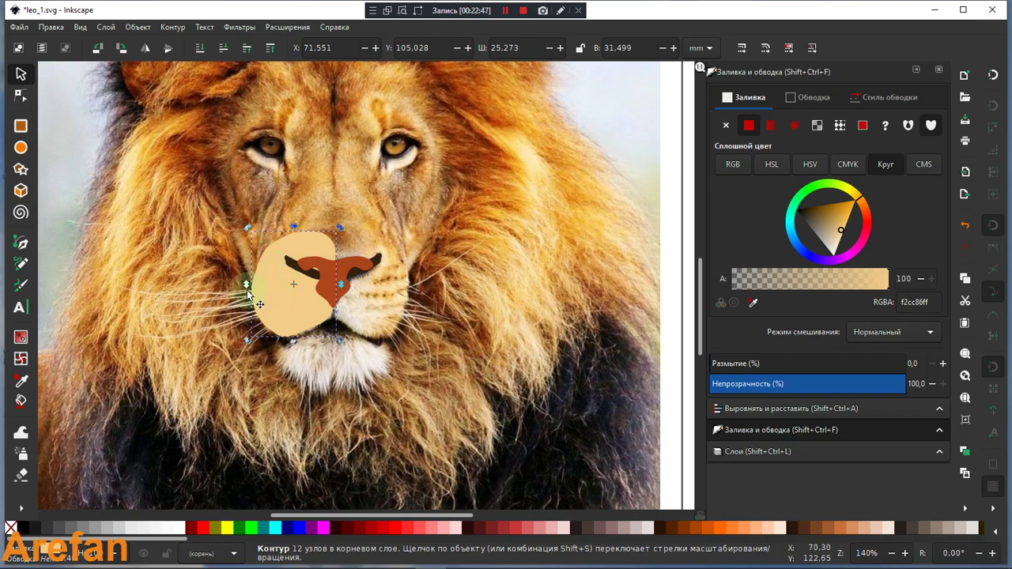
pyautogui.press('ctrl')
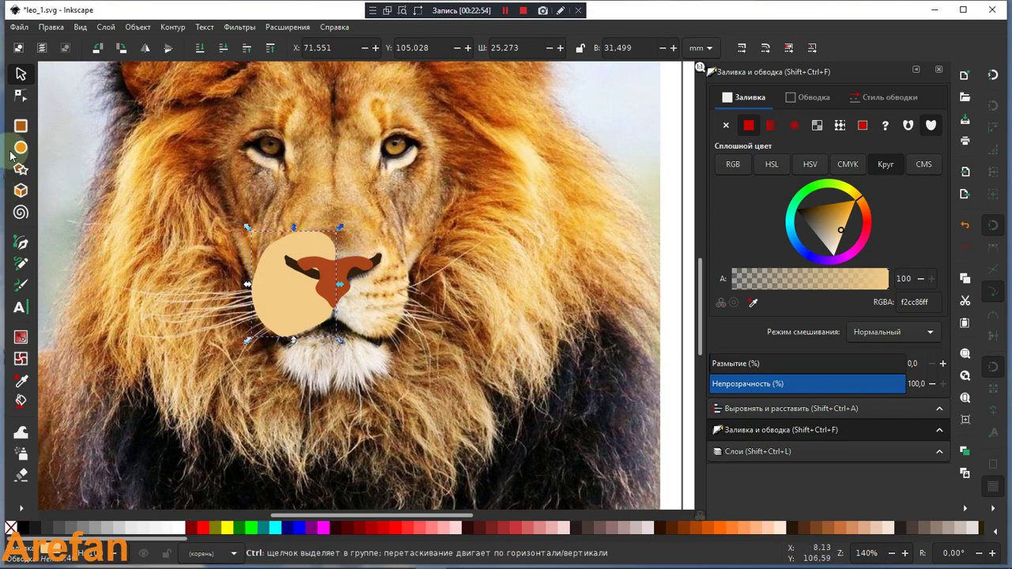
pyautogui.press('pageup')
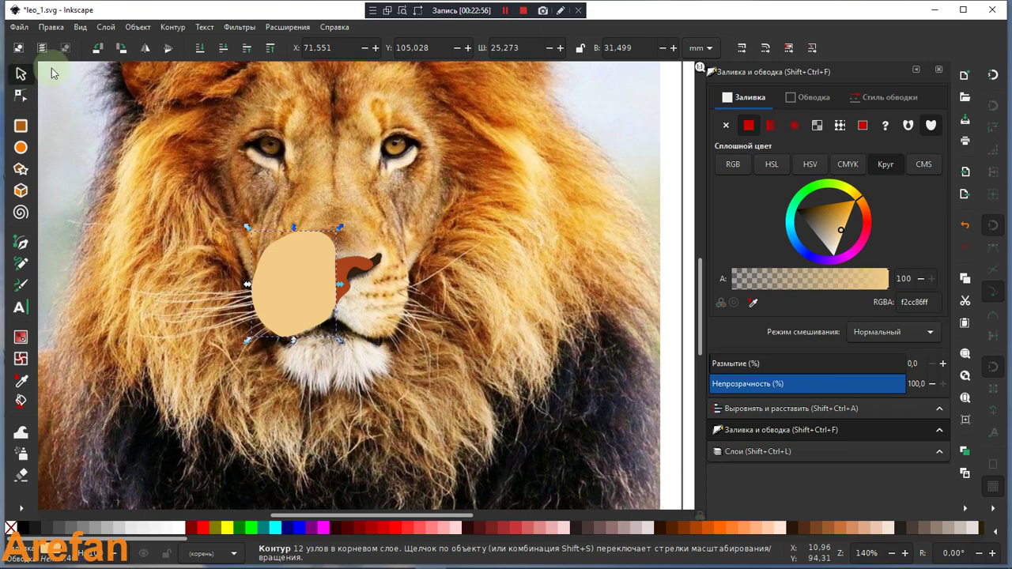
# Flip the pad and place a copy beneath the nose's right side at 98.1% opacity
pyautogui.click(144, 48)
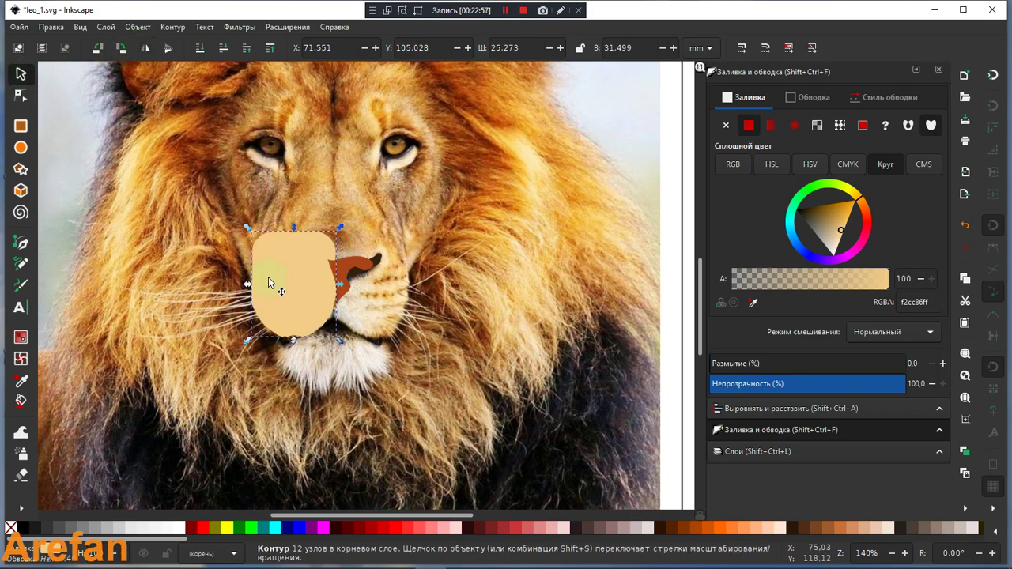
pyautogui.hotkey('ctrl', 'd')
pyautogui.moveTo(286, 280); pyautogui.dragTo(369, 285)
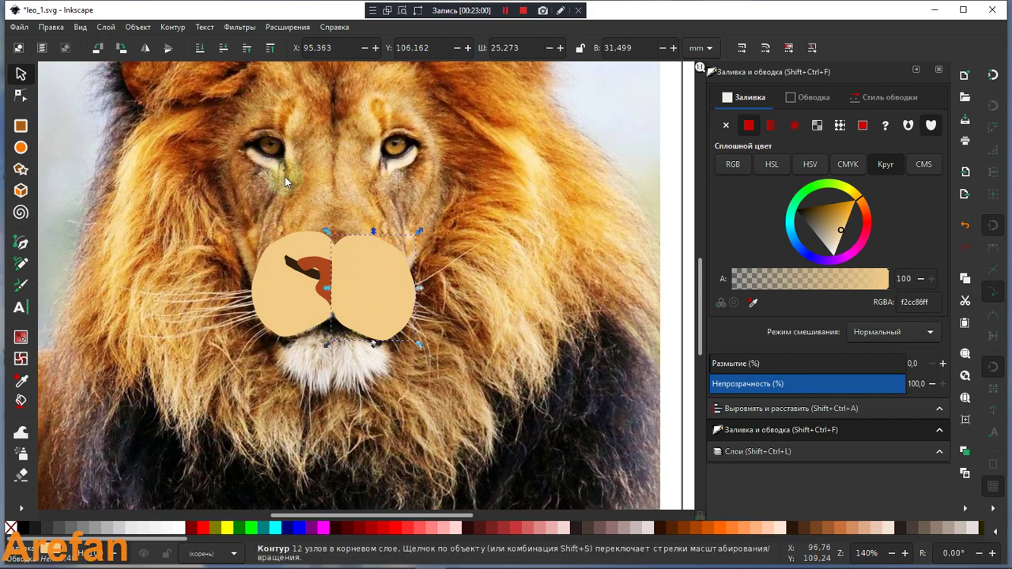
pyautogui.click(222, 48)
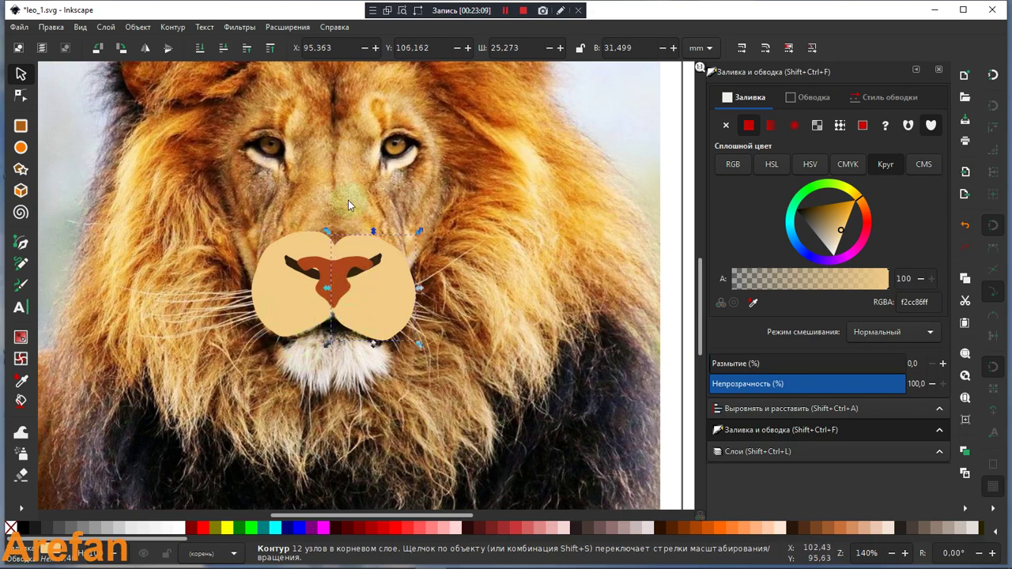
pyautogui.click(365, 309)
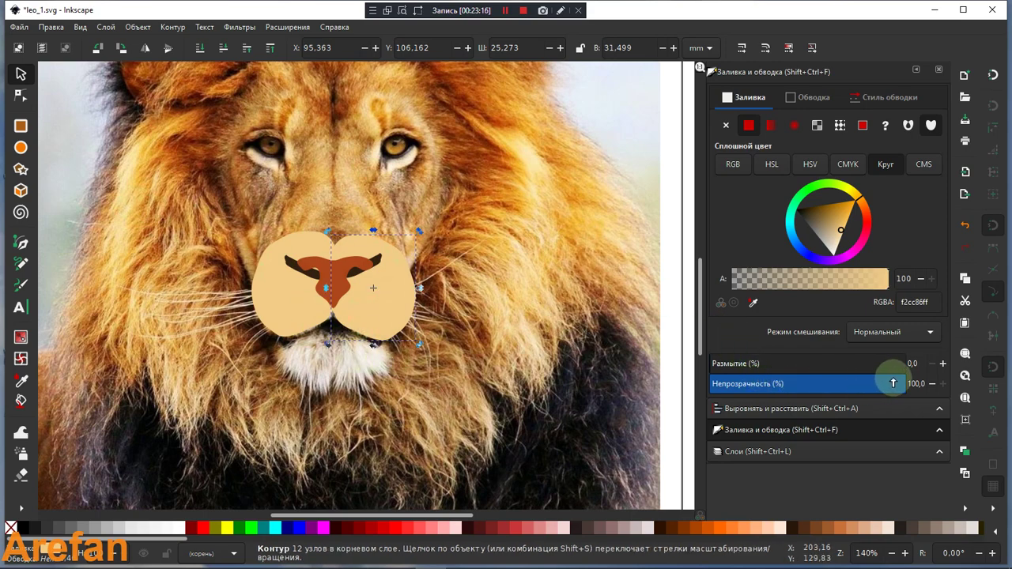
pyautogui.moveTo(890, 382)
pyautogui.mouseDown()
pyautogui.moveTo(796, 387)
pyautogui.moveTo(900, 384)
pyautogui.mouseUp()
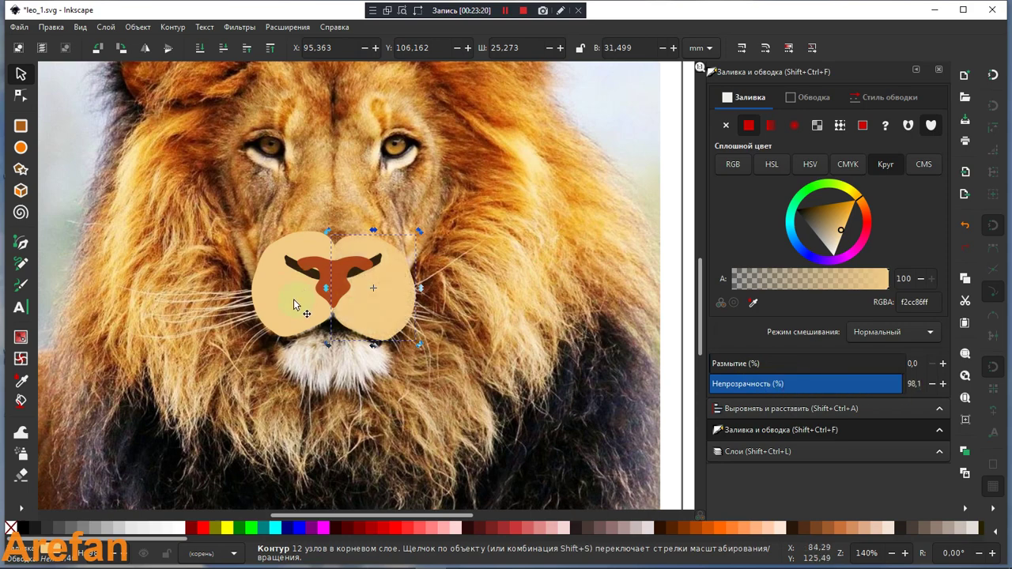
# Set both beige muzzle pads to 44.9% opacity, then deselect them
pyautogui.keyDown('shift'); pyautogui.click(293, 299); pyautogui.keyUp('shift')
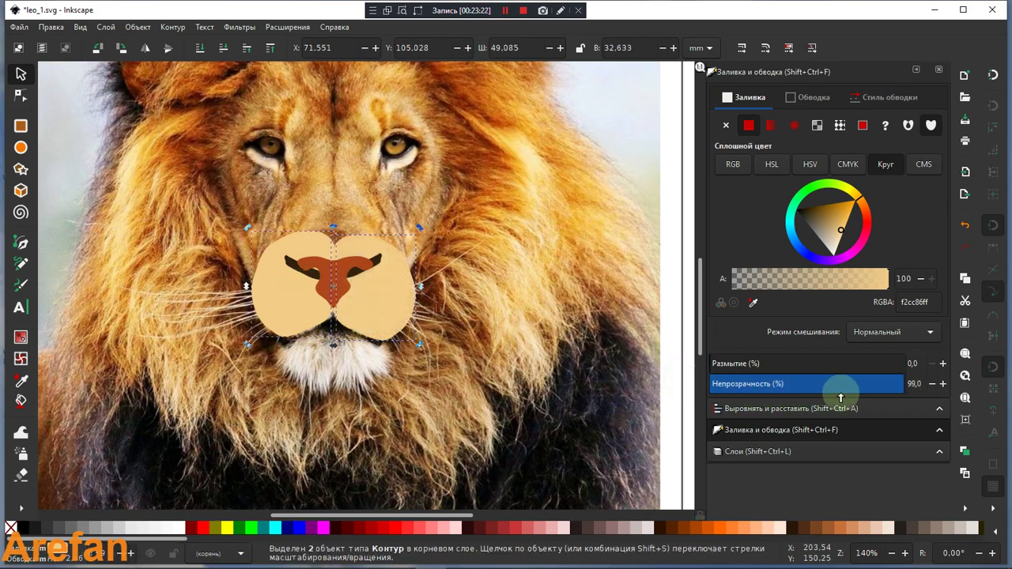
pyautogui.moveTo(898, 386); pyautogui.dragTo(804, 390)
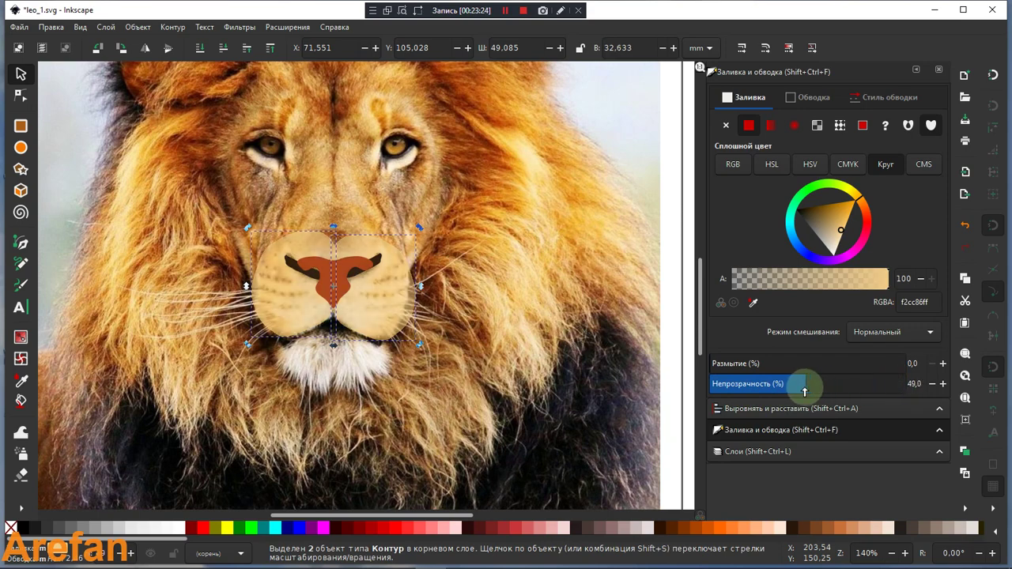
pyautogui.moveTo(804, 390); pyautogui.dragTo(797, 392)
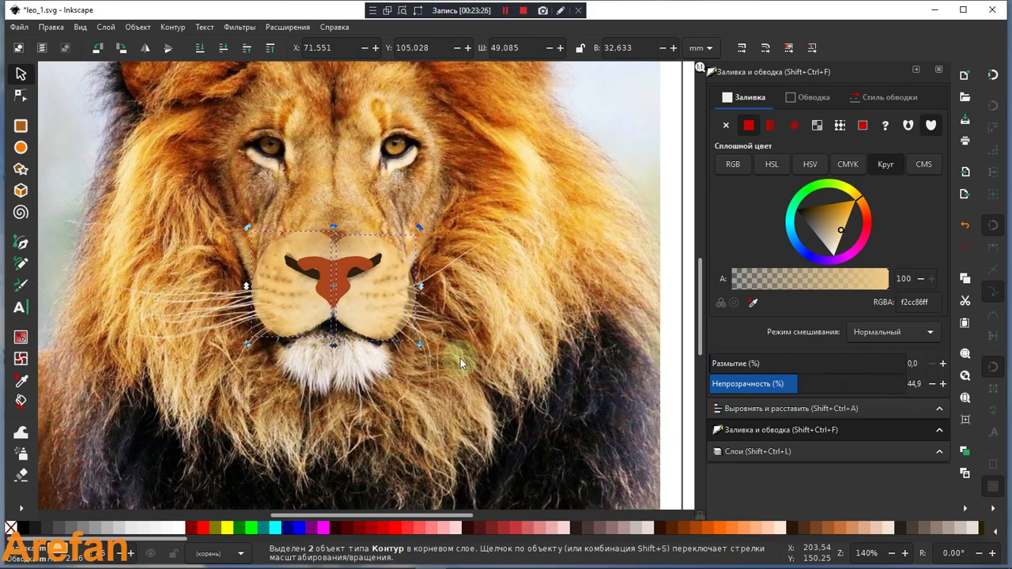
pyautogui.click(228, 354)
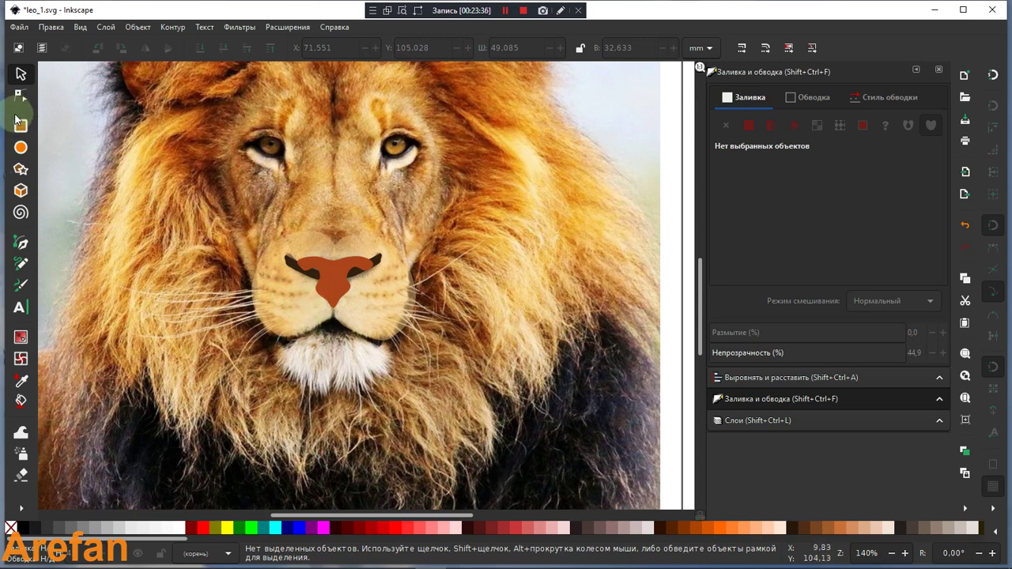
# Draw a pale tan f2cc86ff freehand outline around the chin below the mouth
pyautogui.click(20, 267)
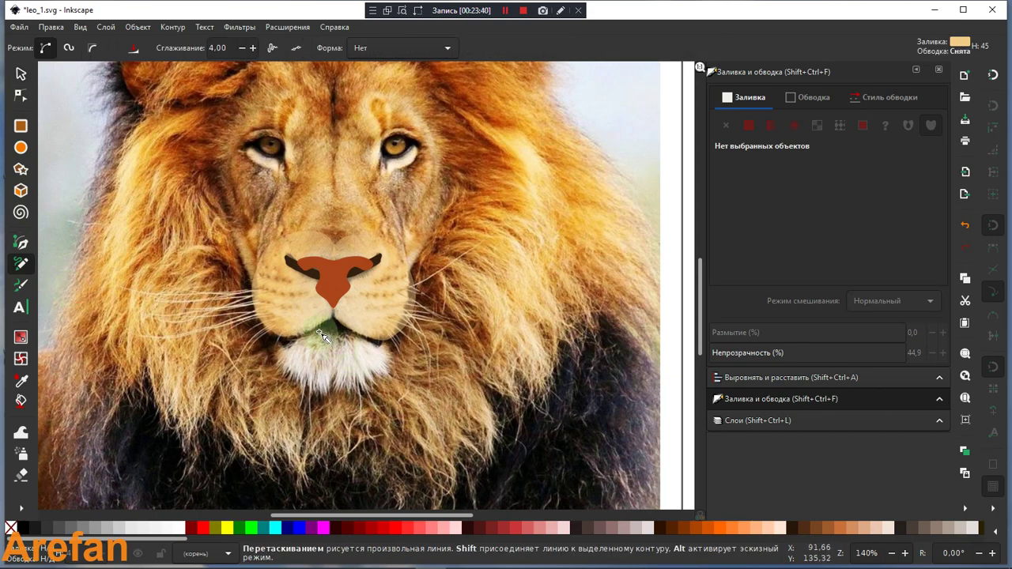
pyautogui.moveTo(323, 336)
pyautogui.mouseDown()
pyautogui.moveTo(384, 350)
pyautogui.moveTo(311, 386)
pyautogui.moveTo(296, 341)
pyautogui.moveTo(329, 335)
pyautogui.mouseUp()
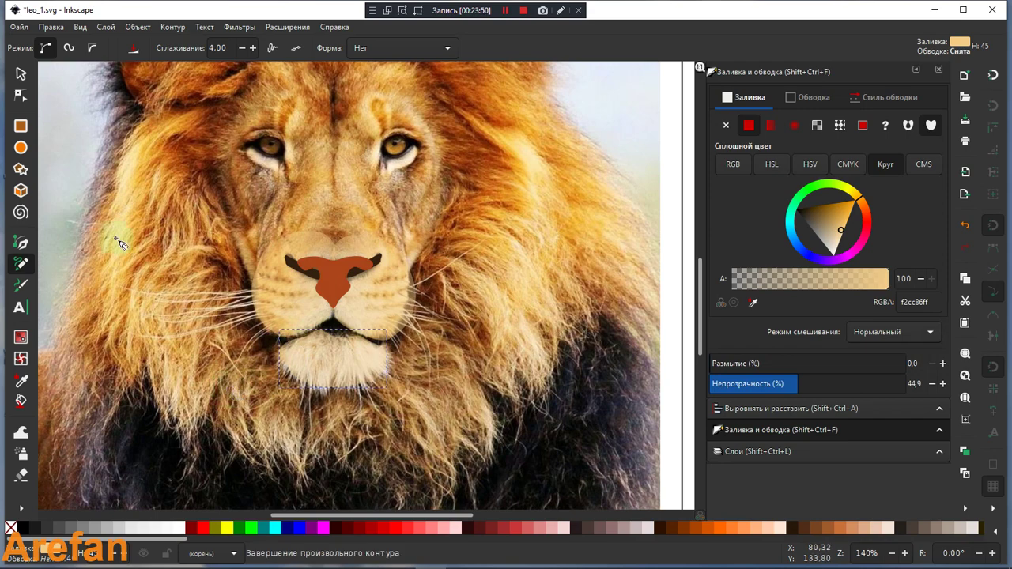
pyautogui.click(20, 97)
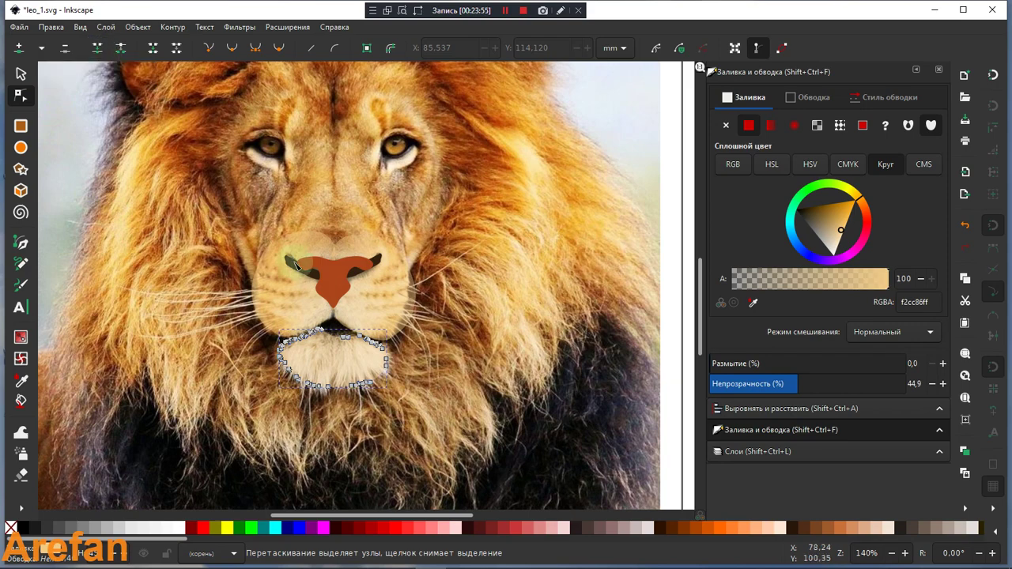
# Add a node on the chin's top edge, pull it toward the mouth, and delete an extra node
pyautogui.click(310, 373)
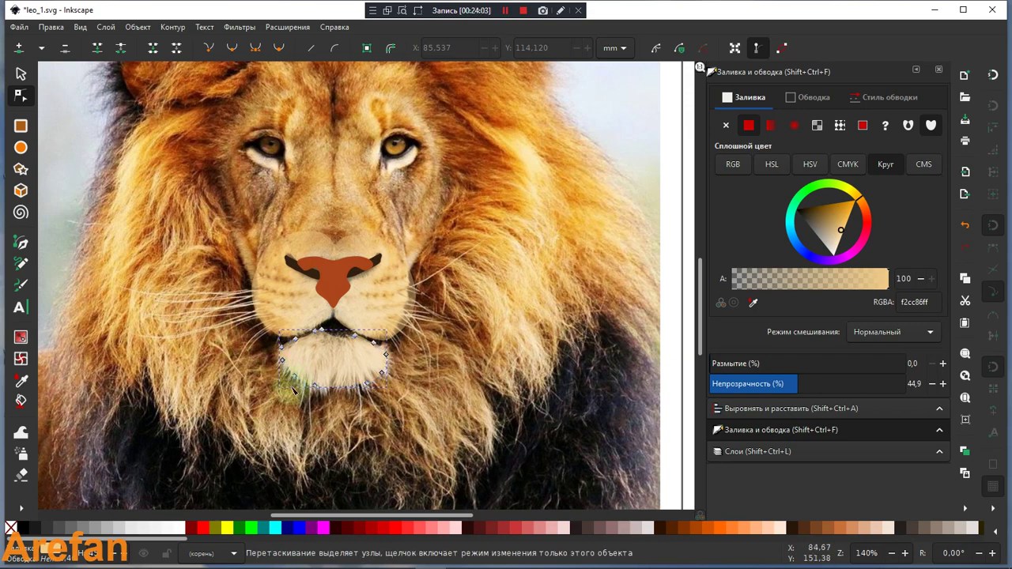
pyautogui.doubleClick(357, 338)
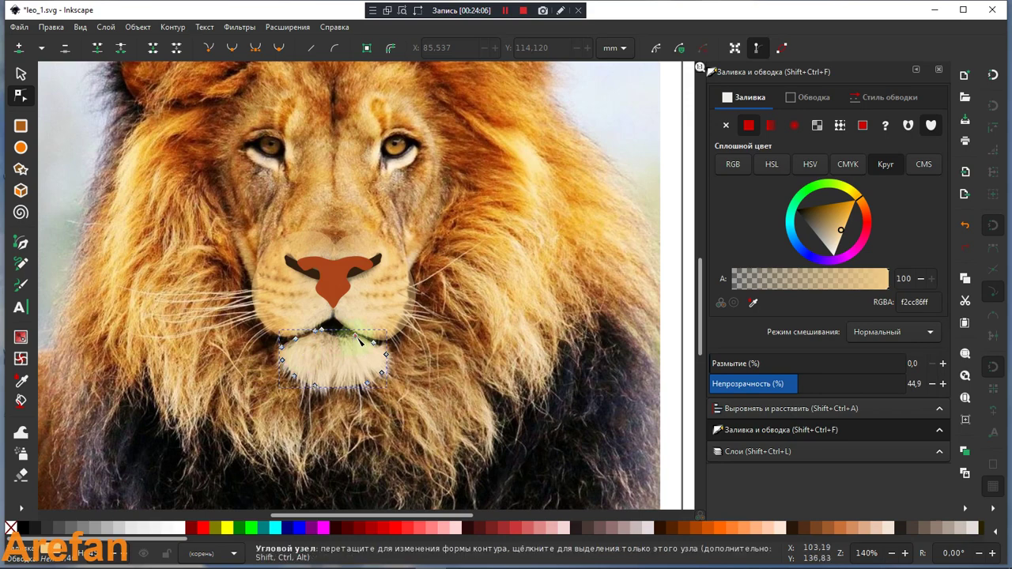
pyautogui.moveTo(358, 338); pyautogui.dragTo(322, 338)
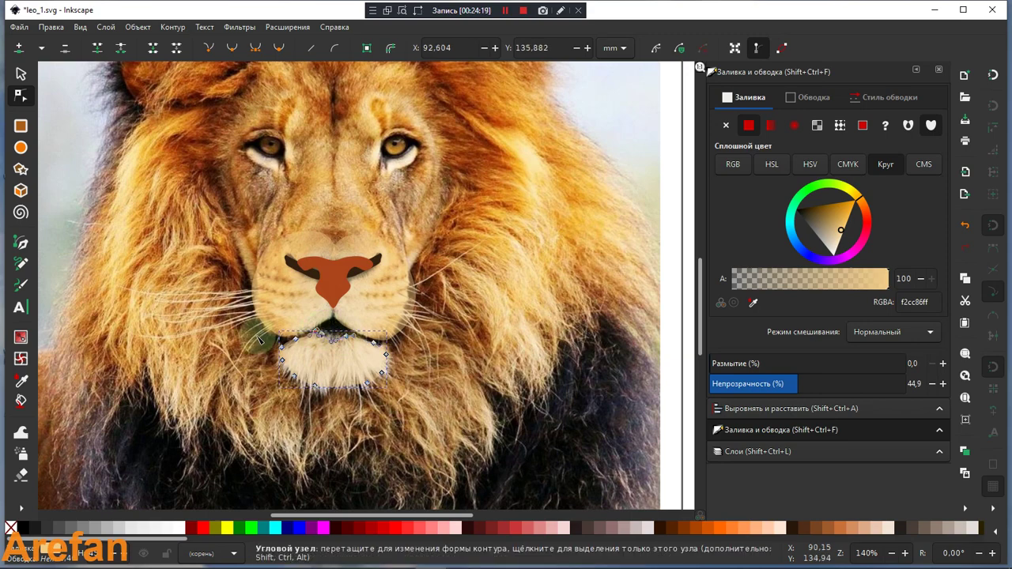
pyautogui.click(316, 335)
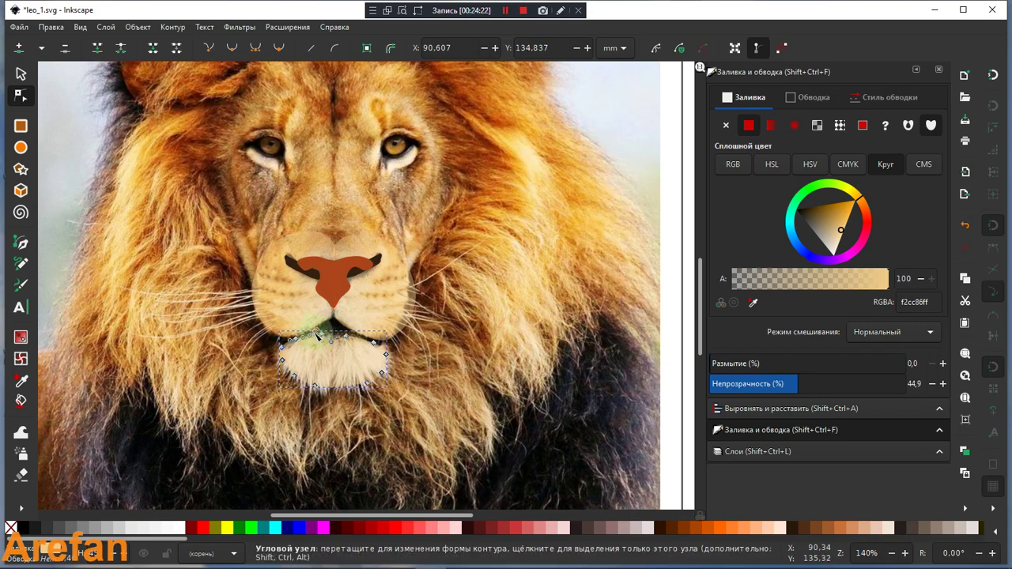
pyautogui.click(66, 48)
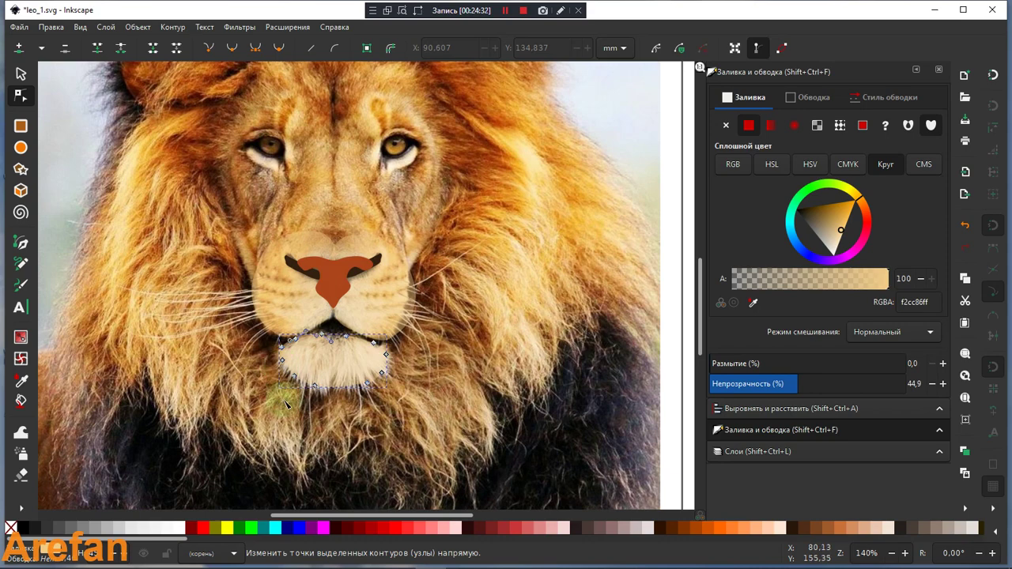
# Fill the chin with a lighter photo-sampled f7dcaeff and make all six face shapes 100% opaque
pyautogui.click(20, 380)
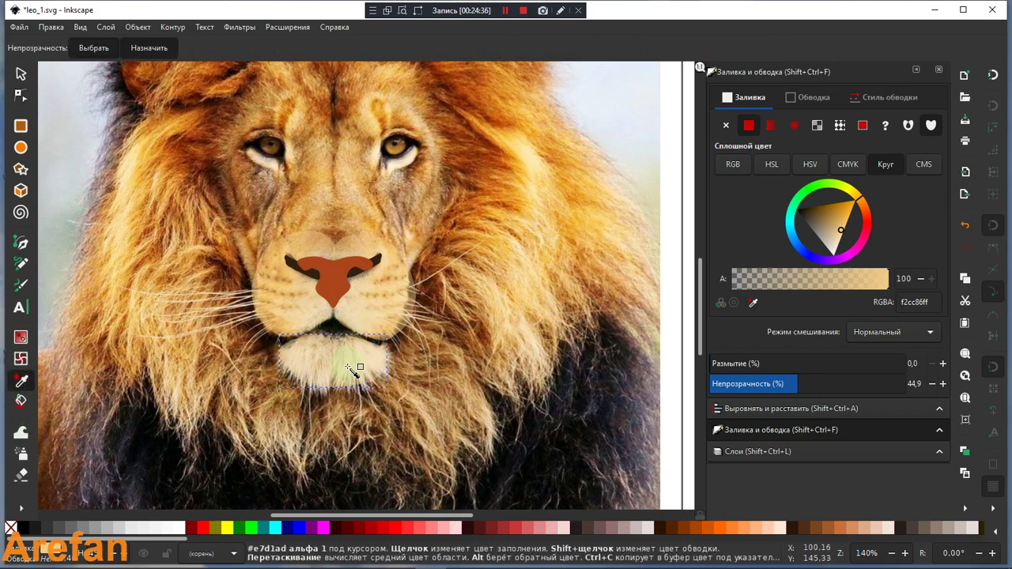
pyautogui.click(381, 323)
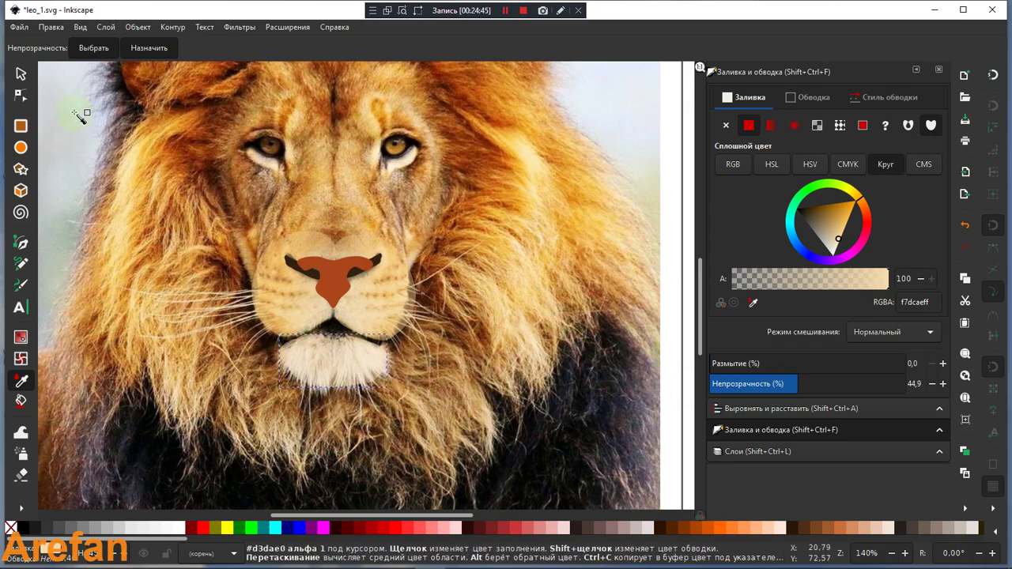
pyautogui.press('s')
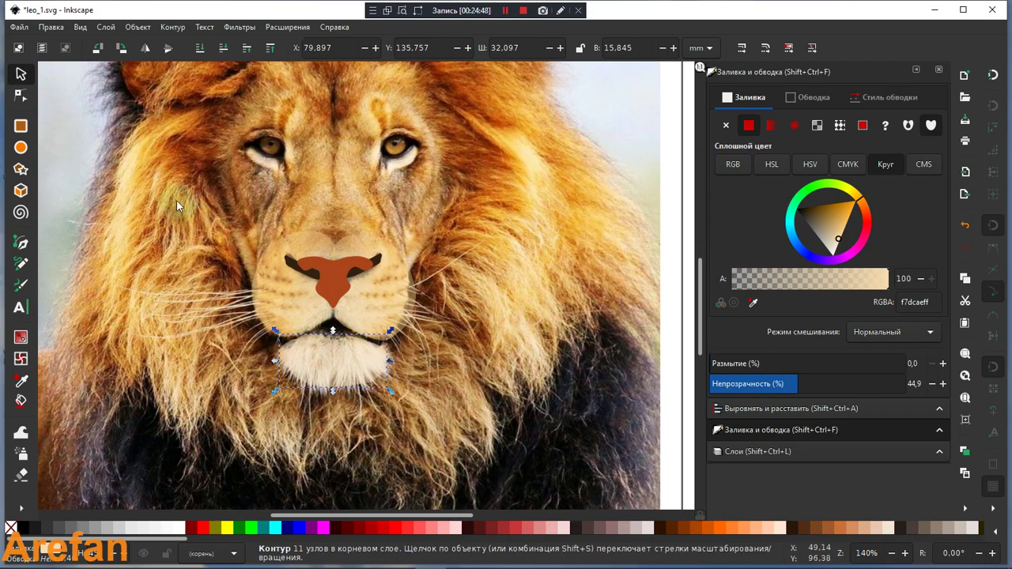
pyautogui.moveTo(179, 194)
pyautogui.mouseDown()
pyautogui.moveTo(451, 401)
pyautogui.moveTo(469, 399)
pyautogui.mouseUp()
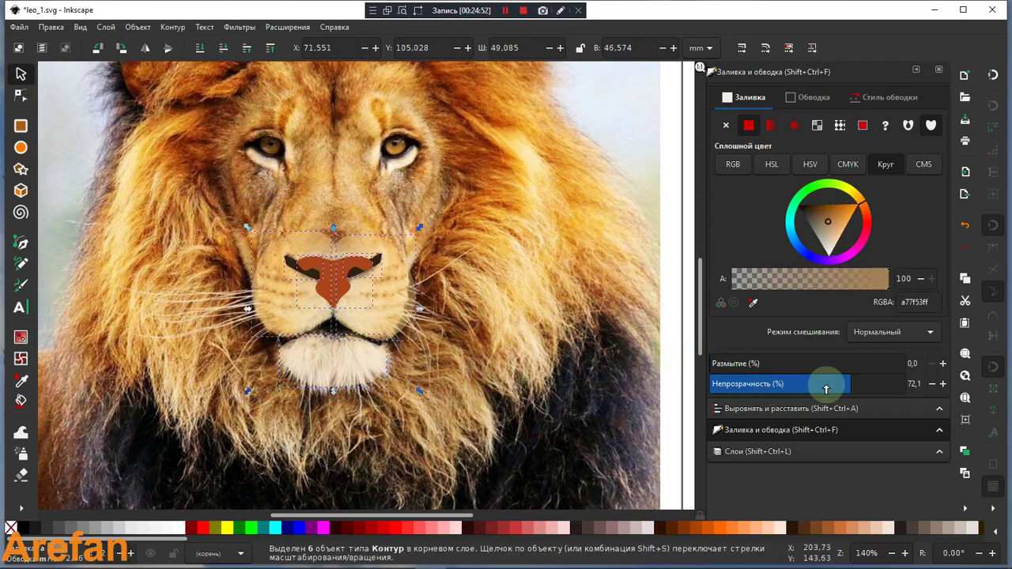
pyautogui.click(860, 384)
pyautogui.click(935, 387)
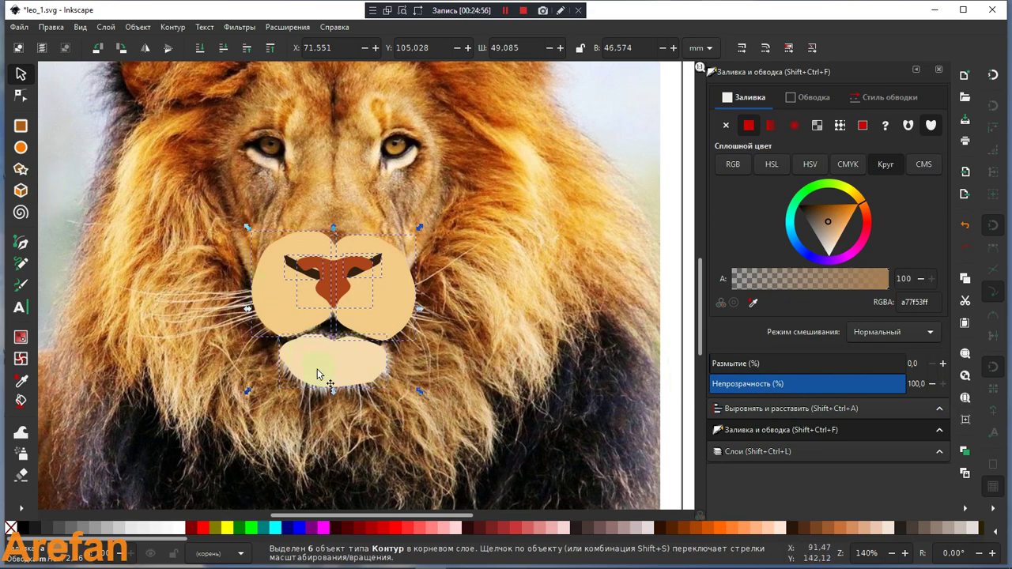
pyautogui.click(225, 399)
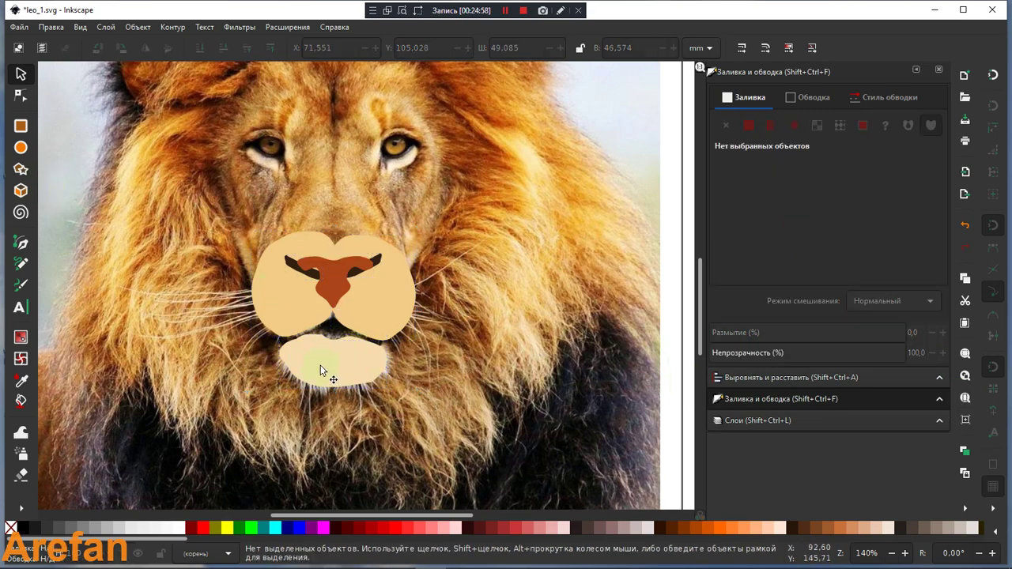
# Refine the chin's top edge by nudging two of its nodes slightly
pyautogui.click(320, 371)
pyautogui.click(20, 95)
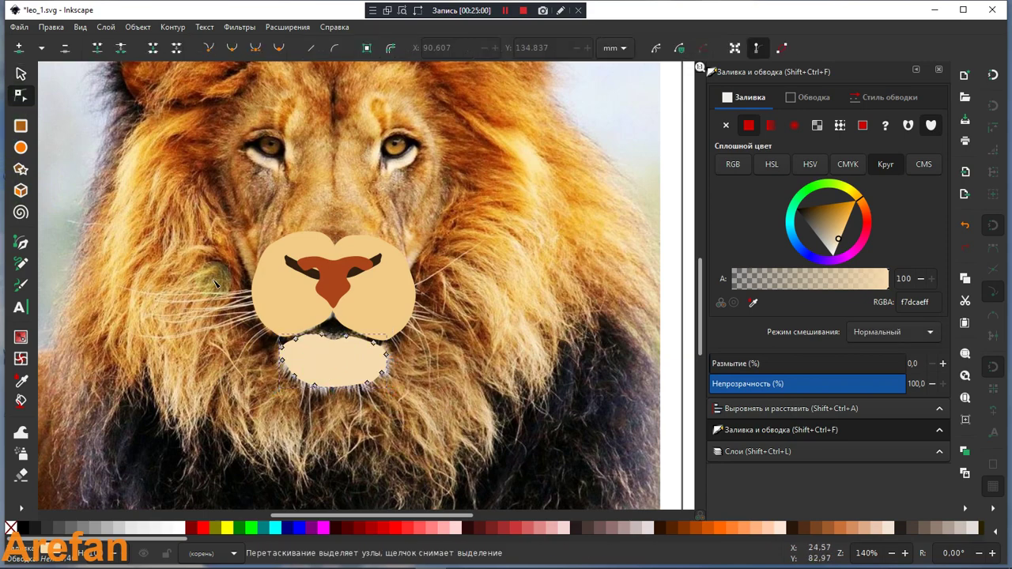
pyautogui.click(375, 344)
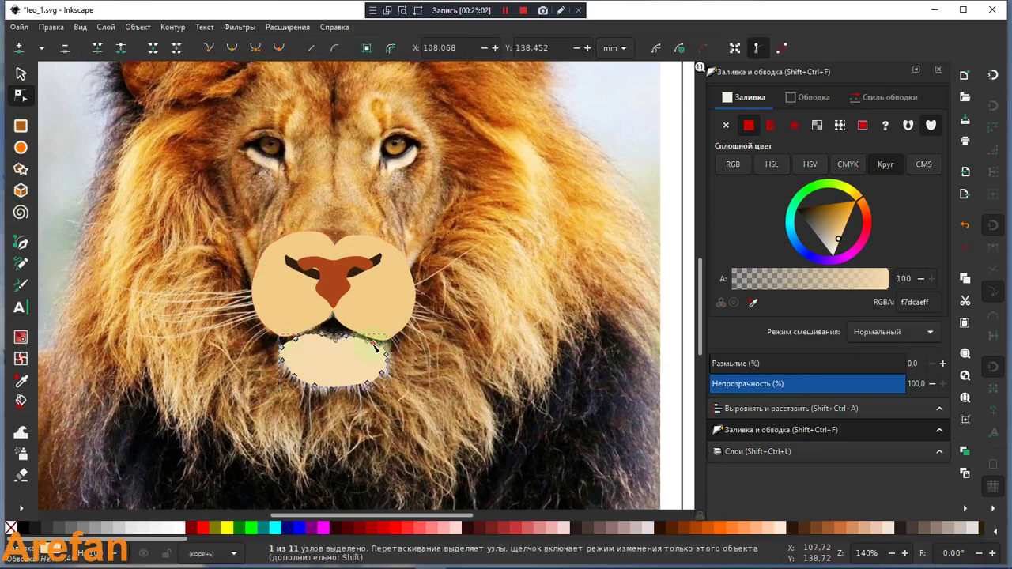
pyautogui.moveTo(375, 344); pyautogui.dragTo(370, 341)
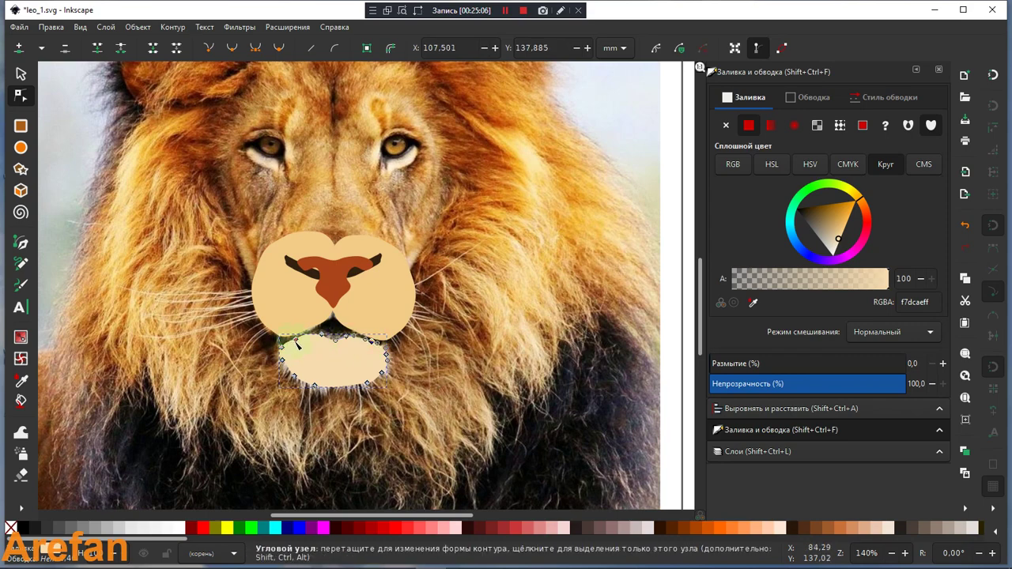
pyautogui.moveTo(296, 343); pyautogui.dragTo(298, 346)
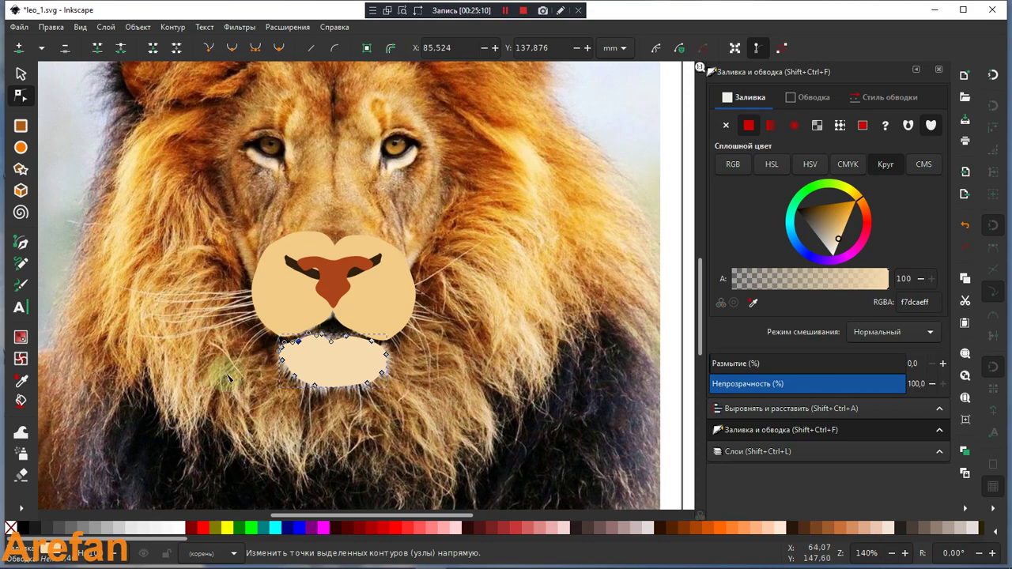
# Nudge the left dark nostril mark slightly upward, leaving the pale chin selected
pyautogui.click(308, 272)
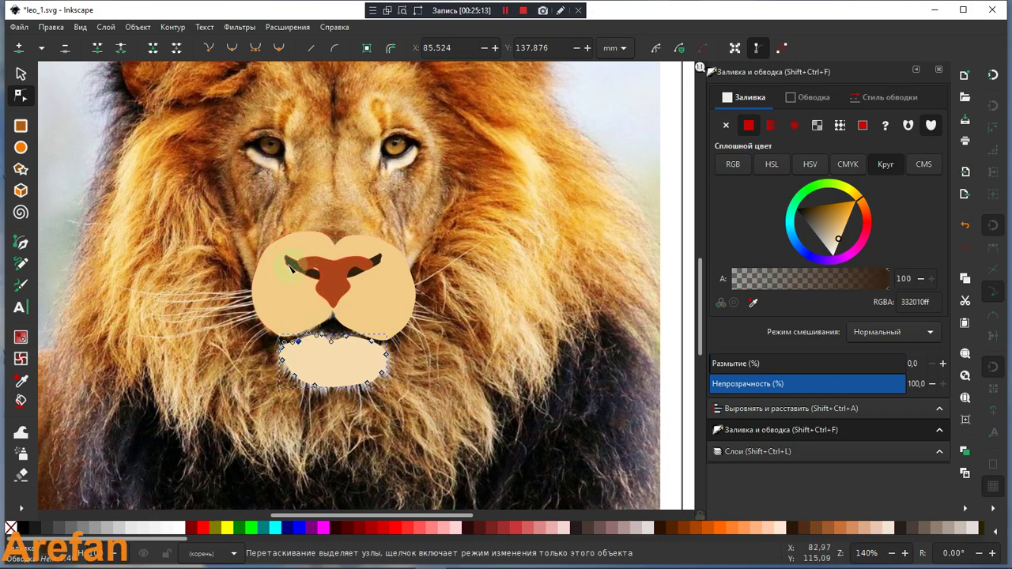
pyautogui.click(21, 74)
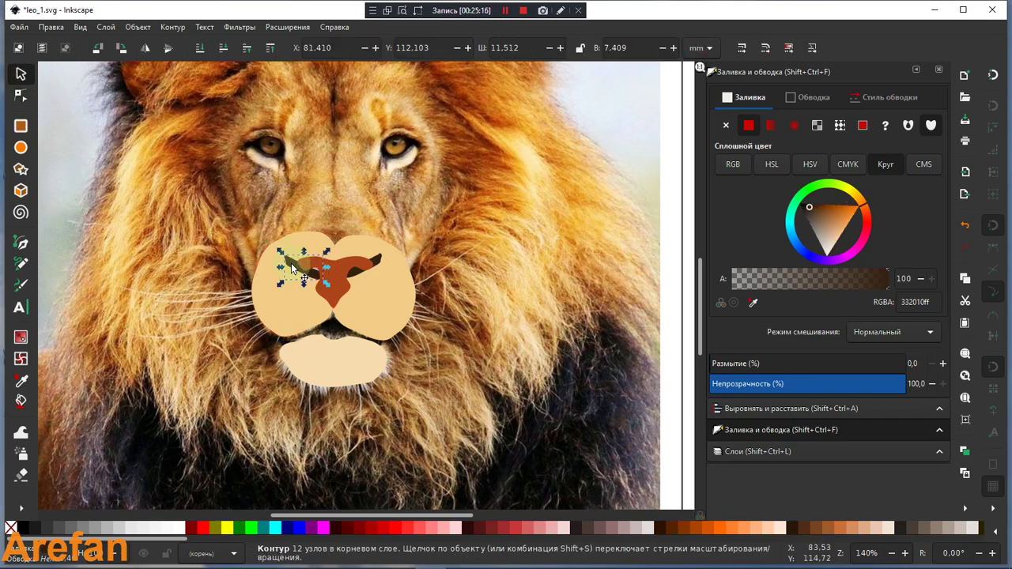
pyautogui.moveTo(290, 266); pyautogui.dragTo(291, 264)
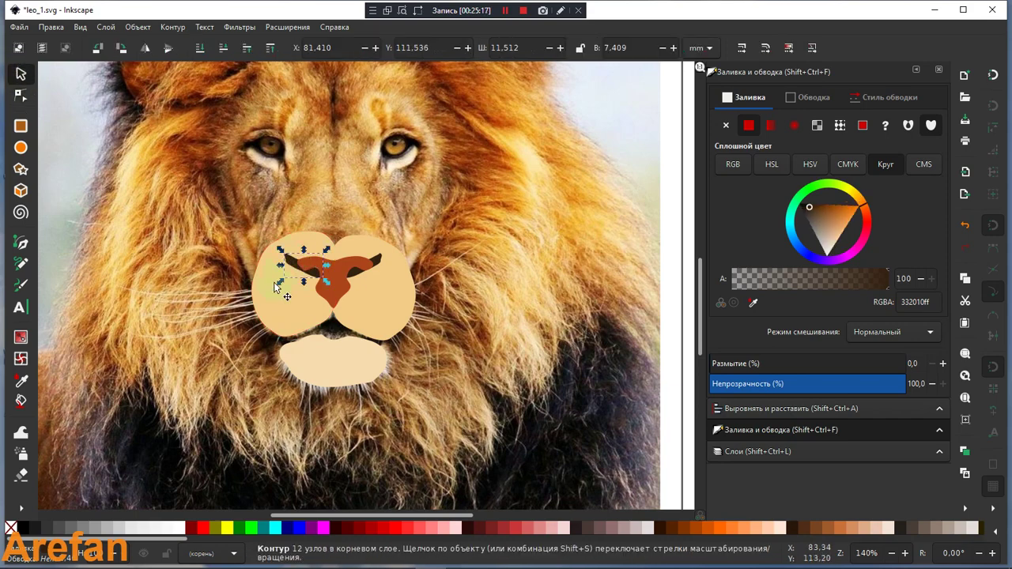
pyautogui.click(252, 336)
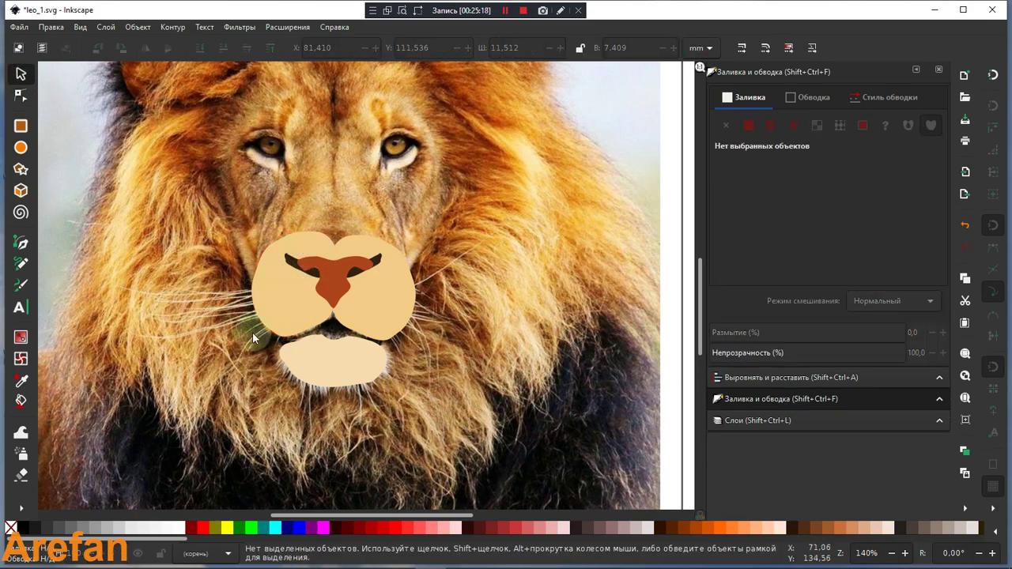
pyautogui.click(290, 268)
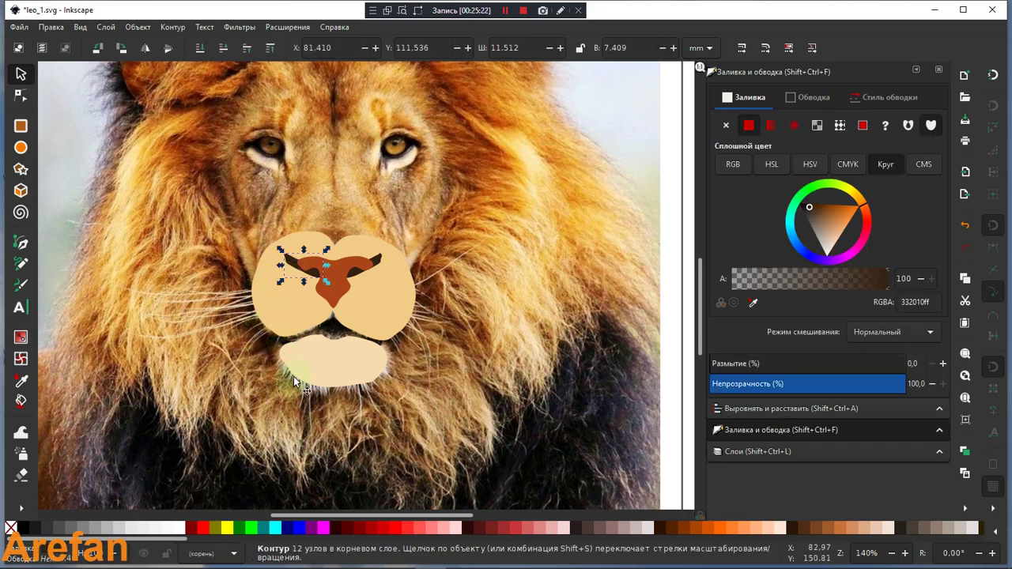
pyautogui.click(320, 355)
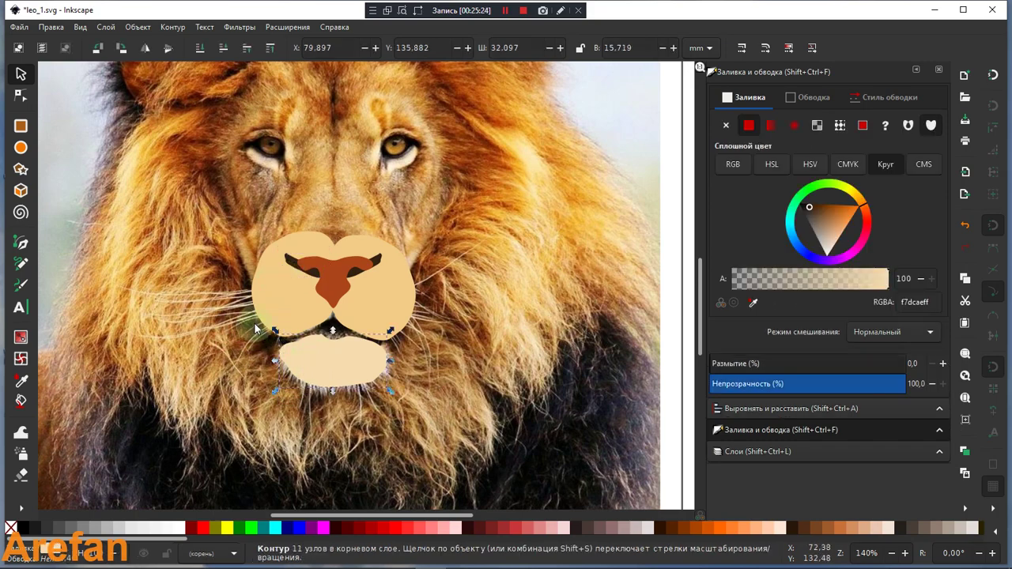
pyautogui.click(163, 357)
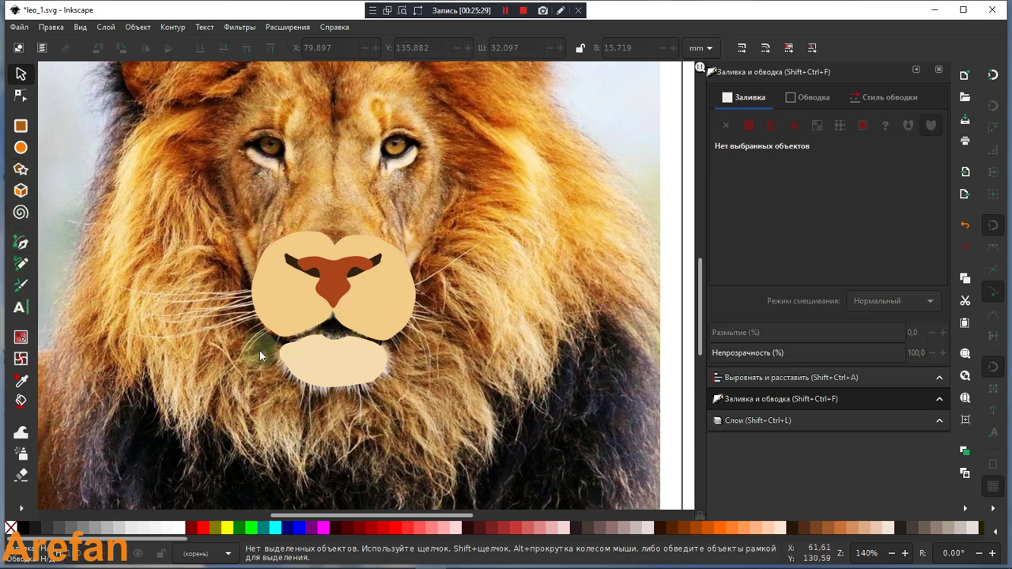
pyautogui.click(330, 372)
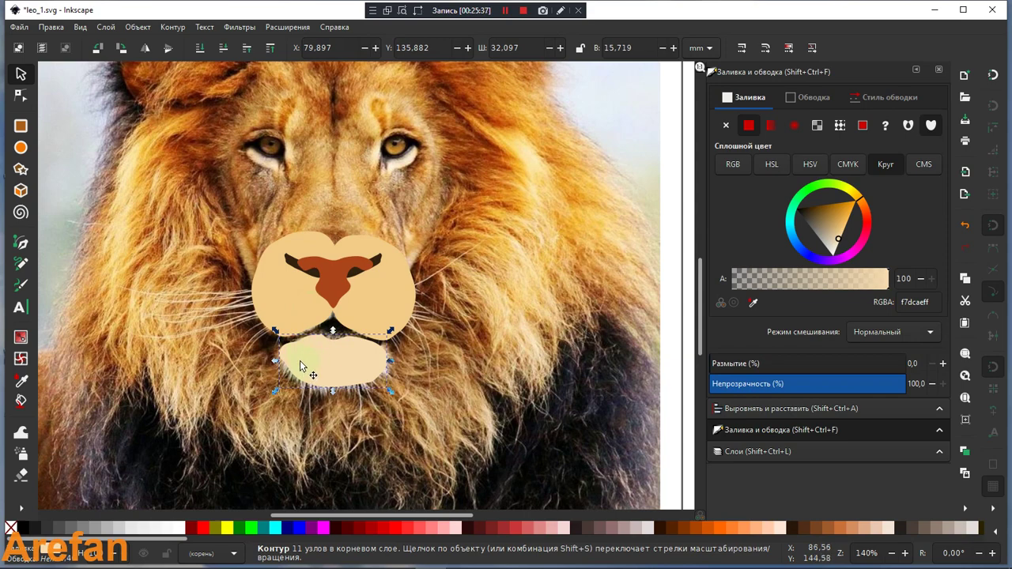
# Duplicate the chin and fill the copy with the dark 12110dff mouth colour from the photo
pyautogui.press('ctrl')
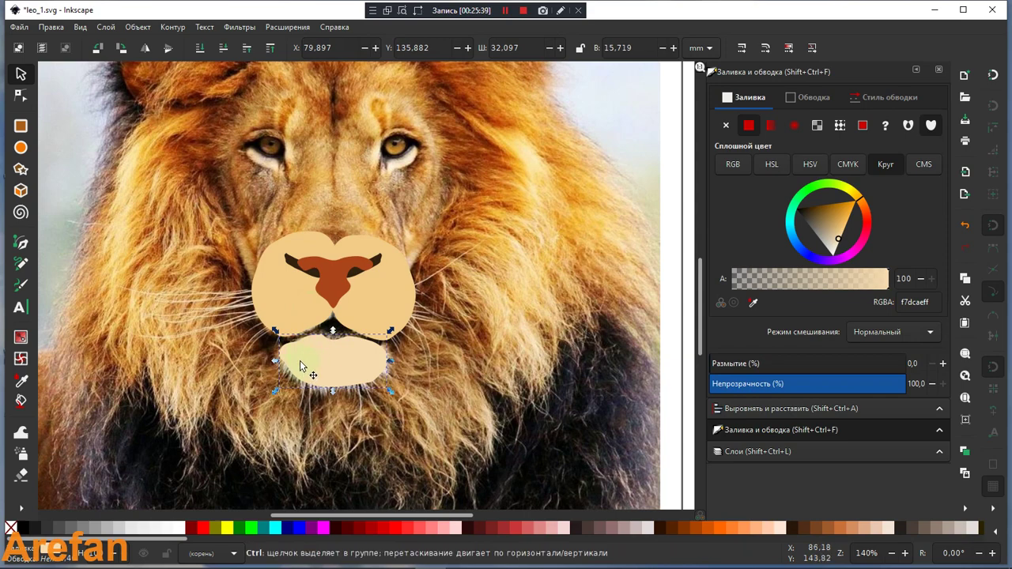
pyautogui.hotkey('ctrl', 'd')
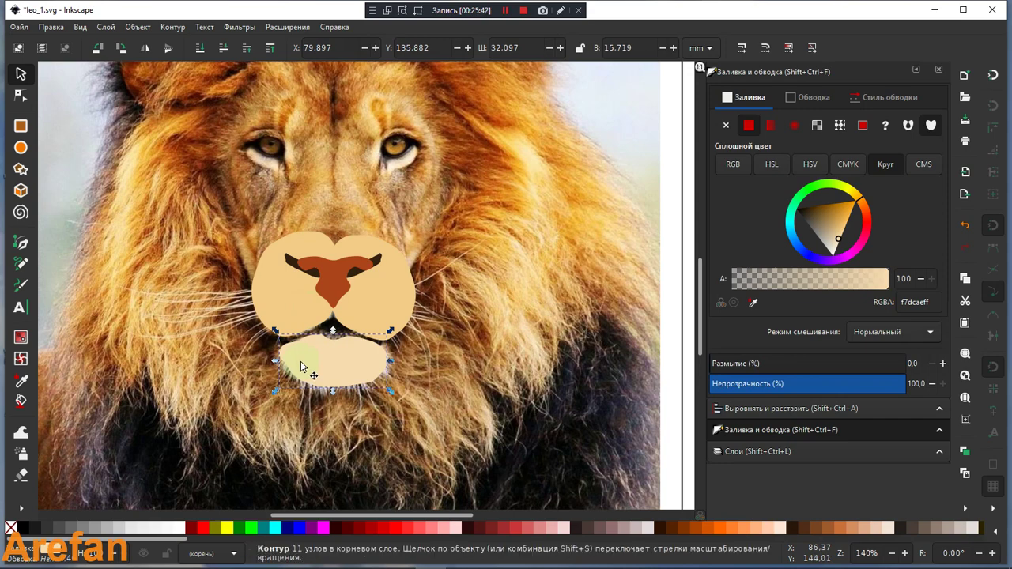
pyautogui.moveTo(300, 360); pyautogui.dragTo(489, 382)
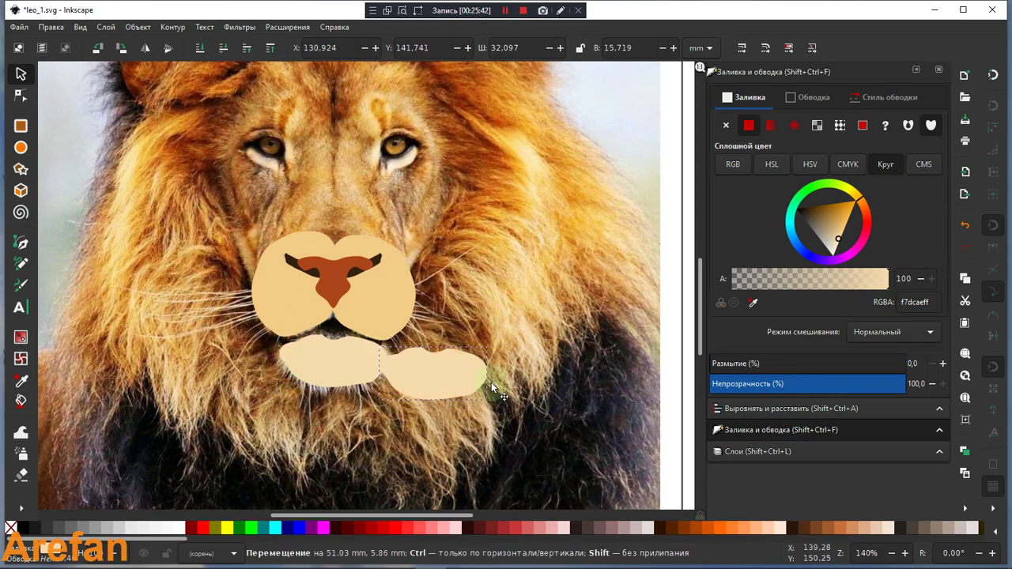
pyautogui.click(21, 381)
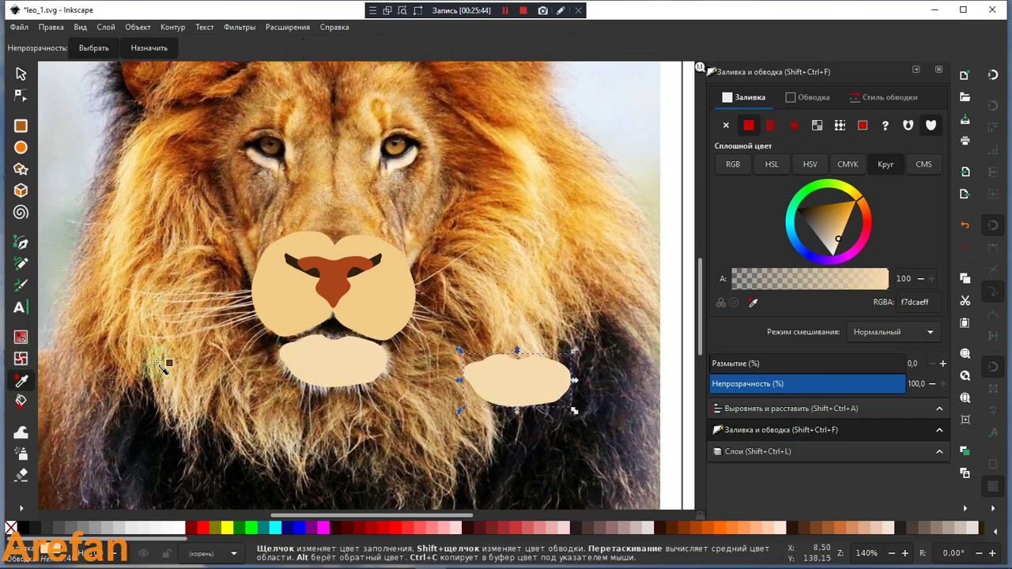
pyautogui.click(330, 325)
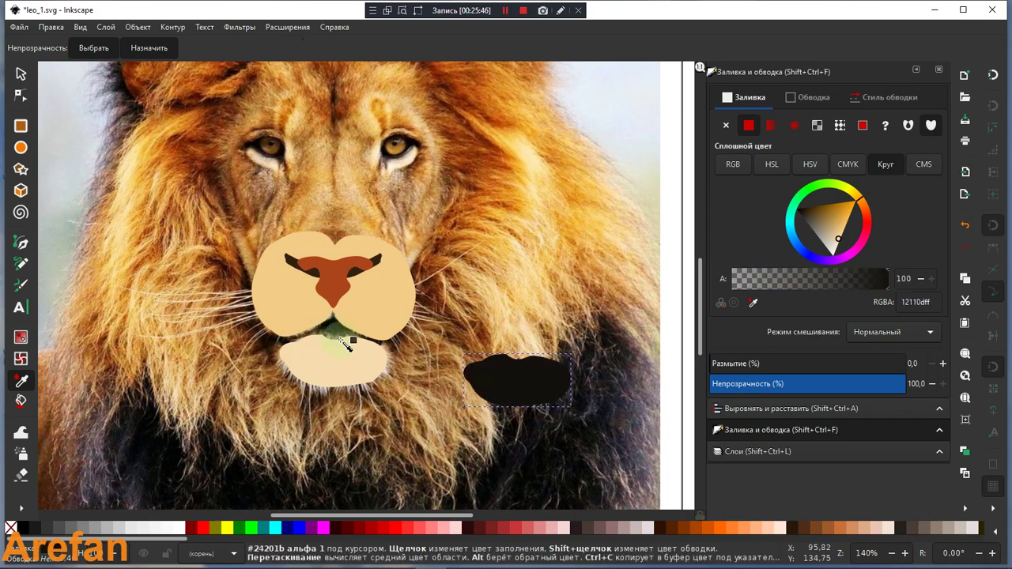
# Move the dark copy onto the lion's mouth and widen it to fit
pyautogui.click(20, 73)
pyautogui.moveTo(506, 382); pyautogui.dragTo(320, 335)
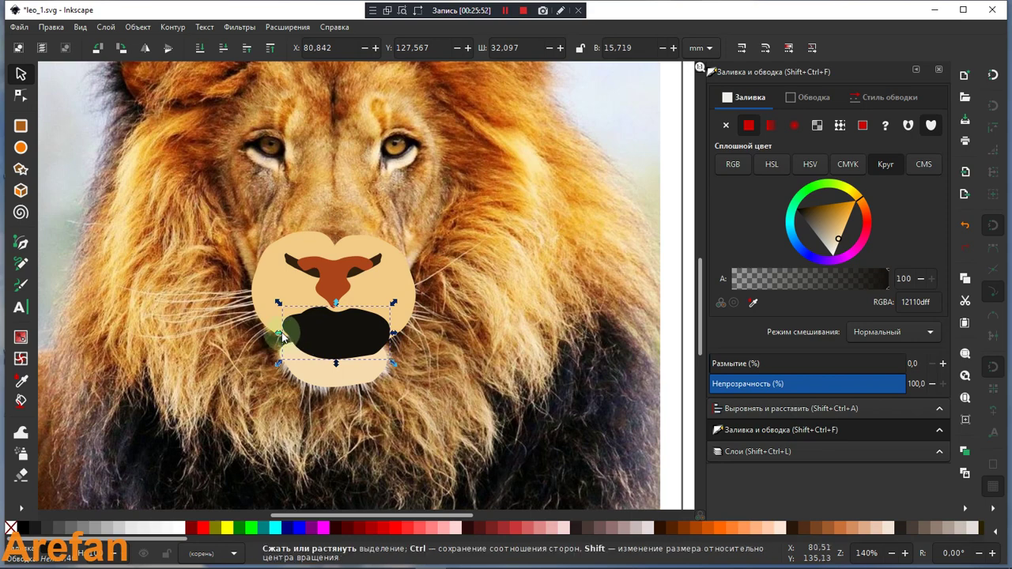
pyautogui.moveTo(279, 333); pyautogui.dragTo(270, 339)
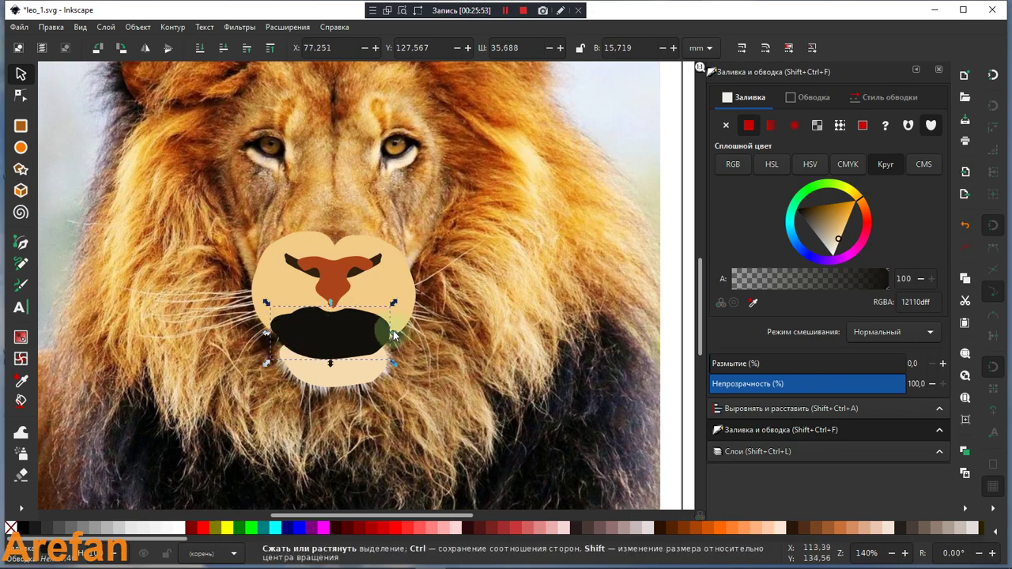
pyautogui.moveTo(395, 333); pyautogui.dragTo(393, 333)
pyautogui.click(345, 329)
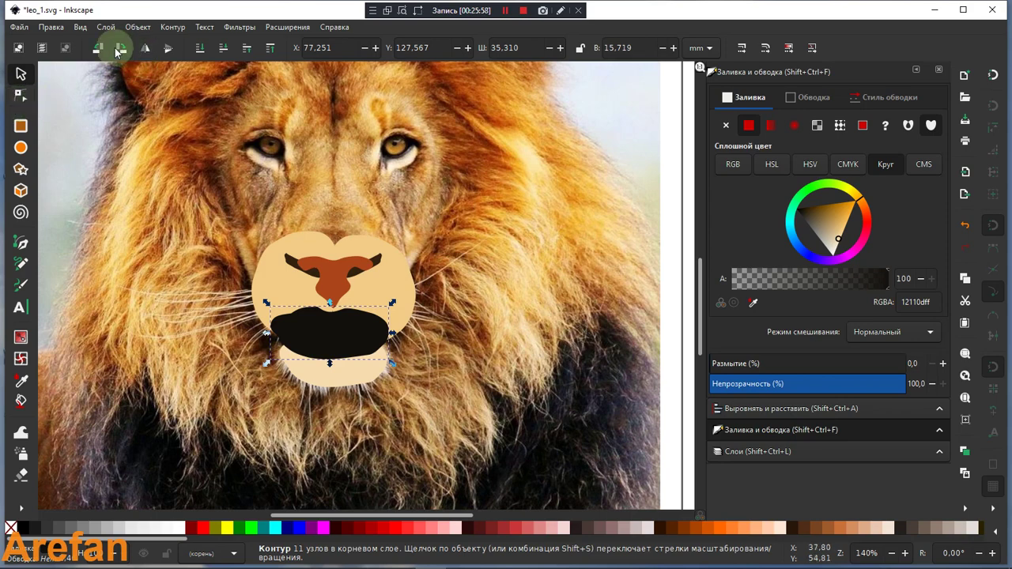
# Tuck the dark mouth shape behind the muzzle pads and chin, leaving a thin mouth line
pyautogui.click(222, 49)
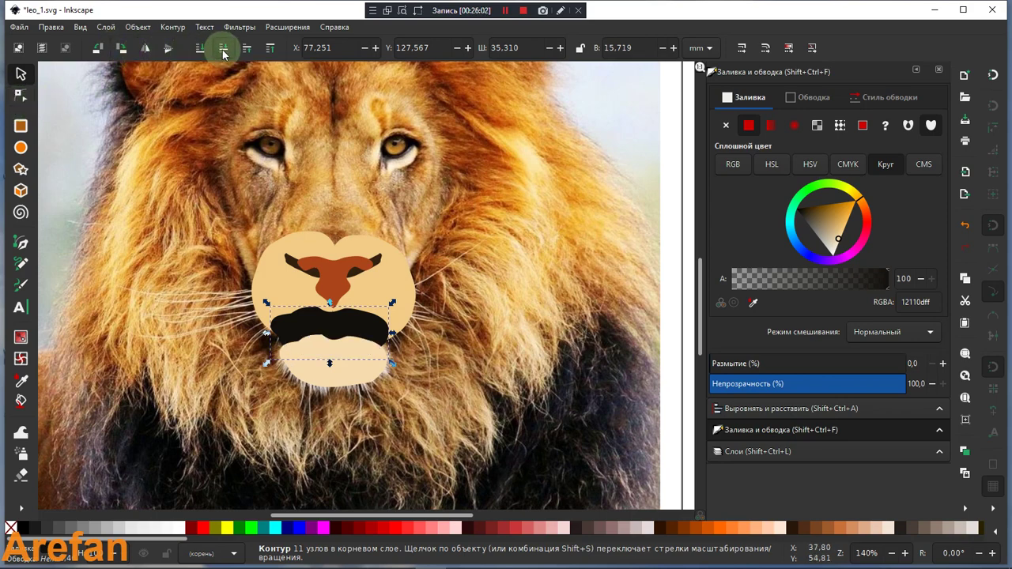
pyautogui.click(222, 50)
pyautogui.click(222, 50)
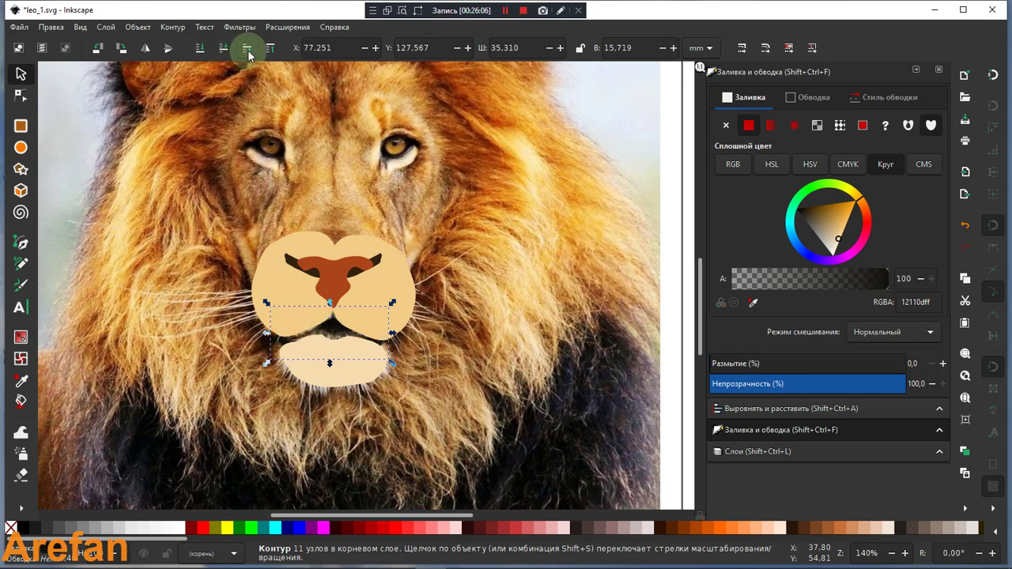
pyautogui.click(247, 52)
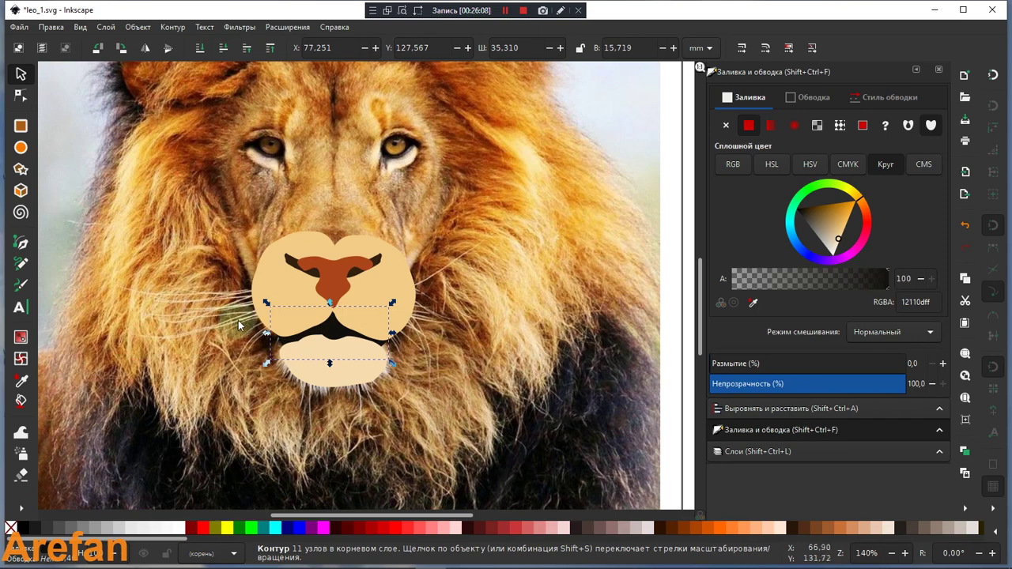
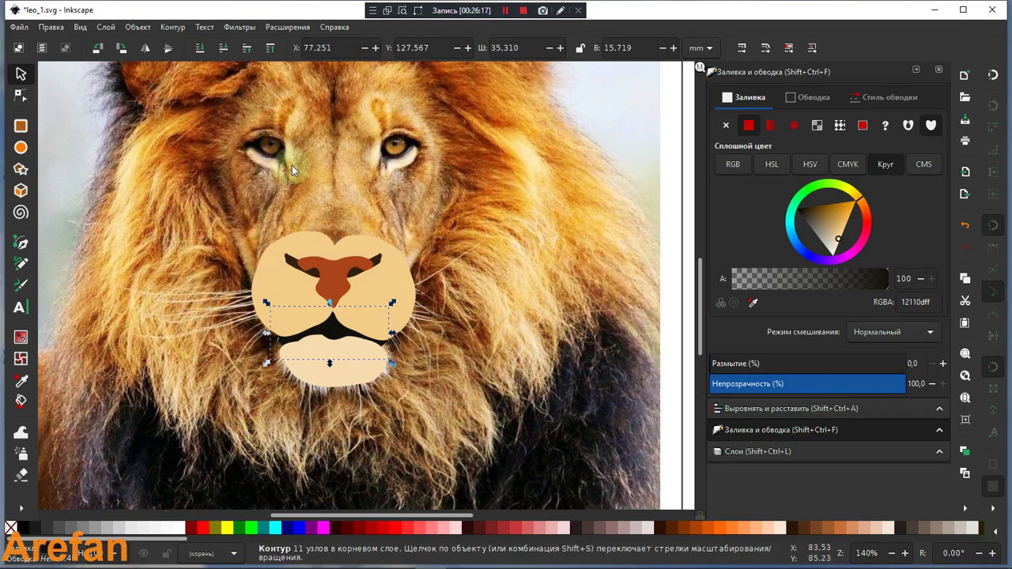
# Shorten both tan muzzle halves from the top and slightly narrow the right half
pyautogui.click(313, 239)
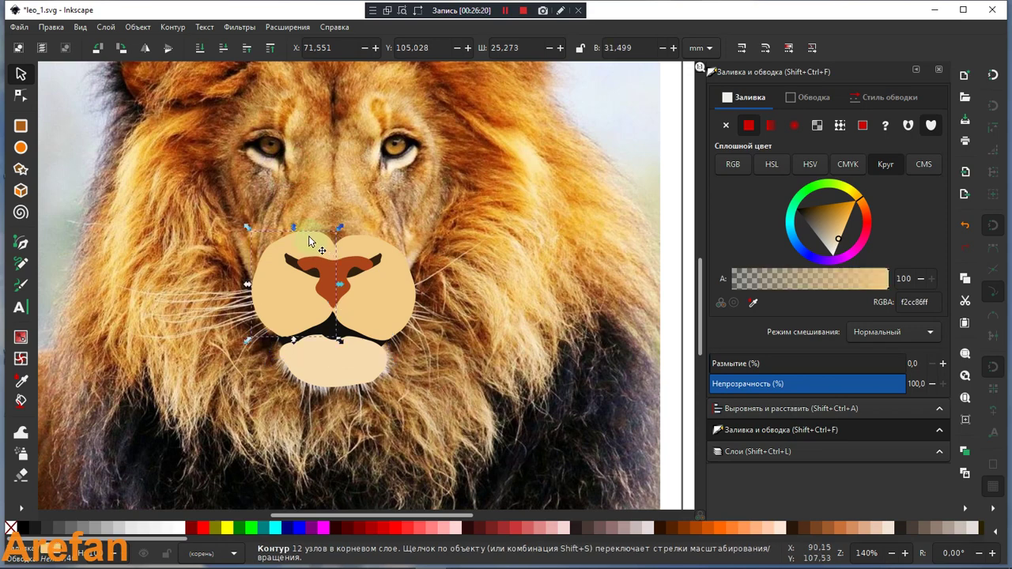
pyautogui.moveTo(294, 229); pyautogui.dragTo(293, 242)
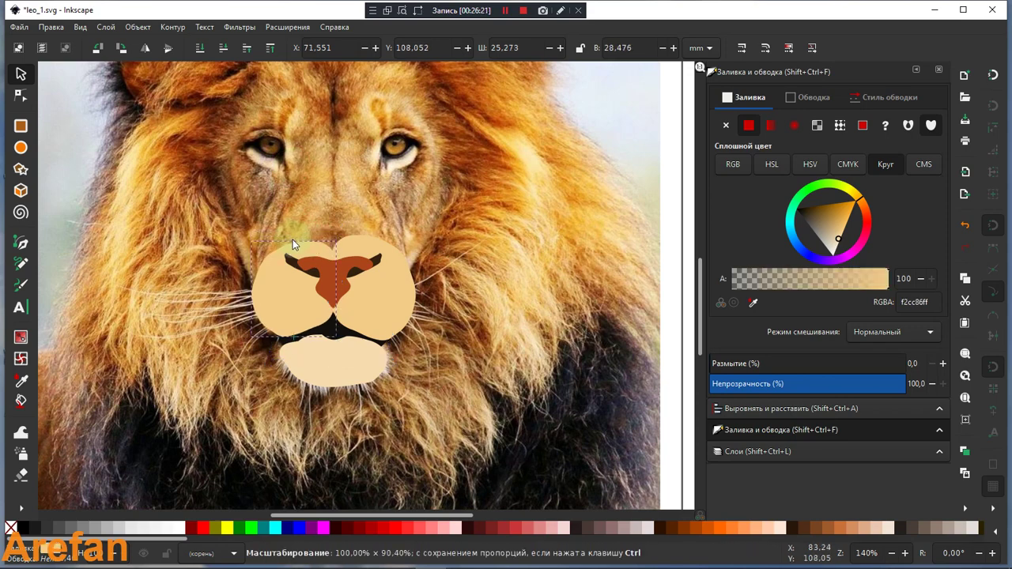
pyautogui.click(367, 241)
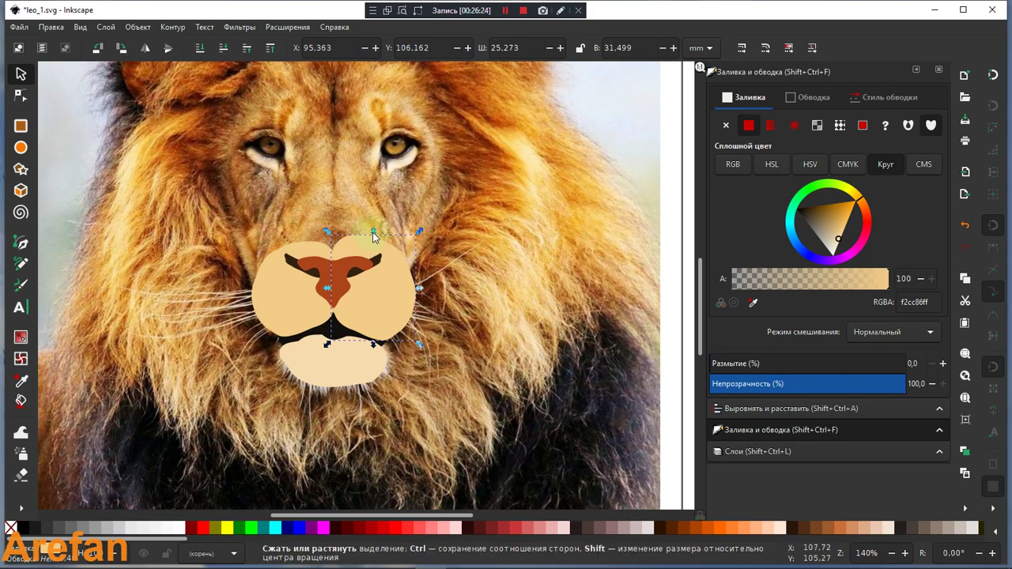
pyautogui.moveTo(367, 229); pyautogui.dragTo(370, 238)
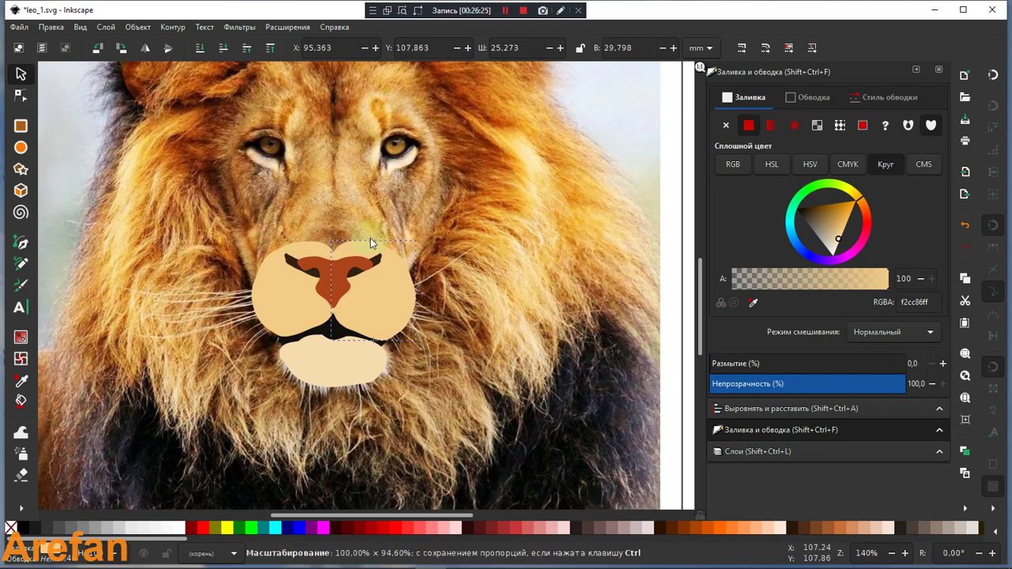
pyautogui.moveTo(422, 289); pyautogui.dragTo(418, 289)
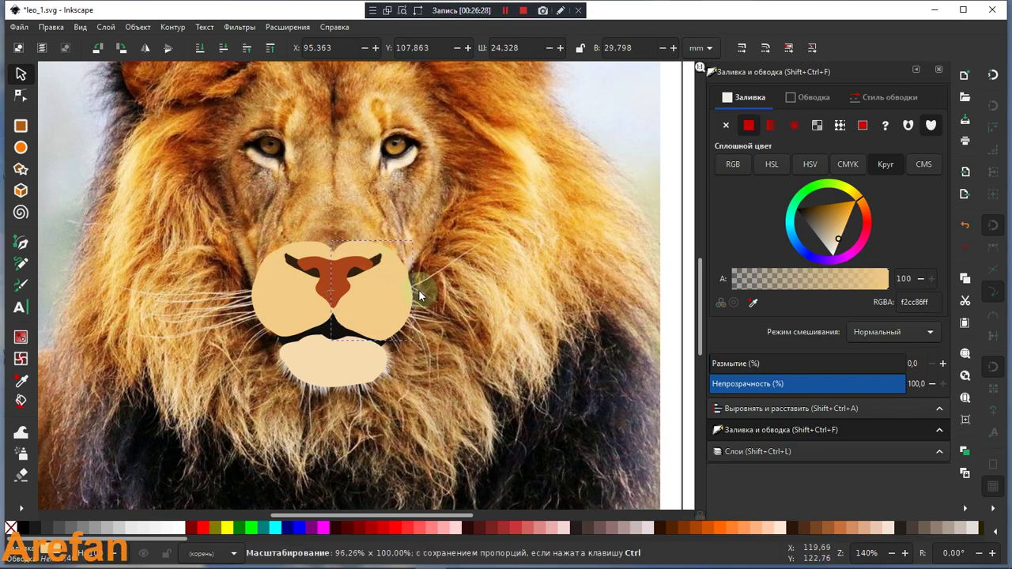
pyautogui.click(280, 268)
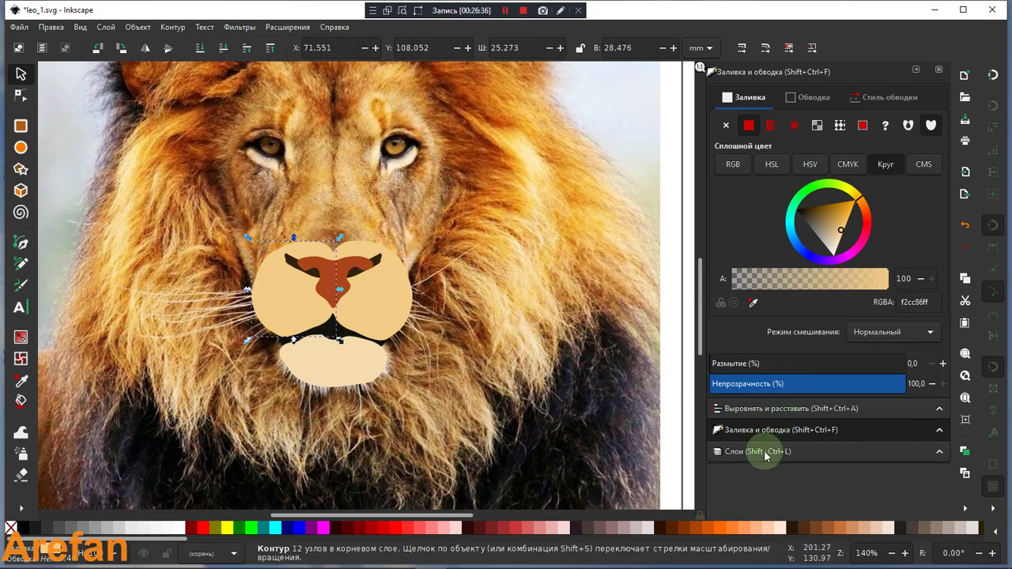
pyautogui.click(763, 409)
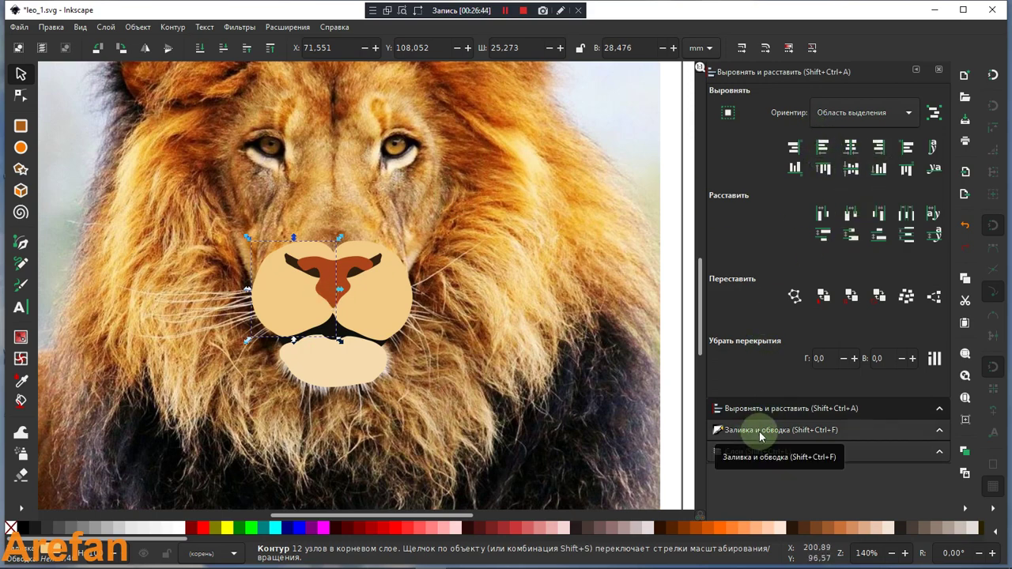
pyautogui.click(227, 170)
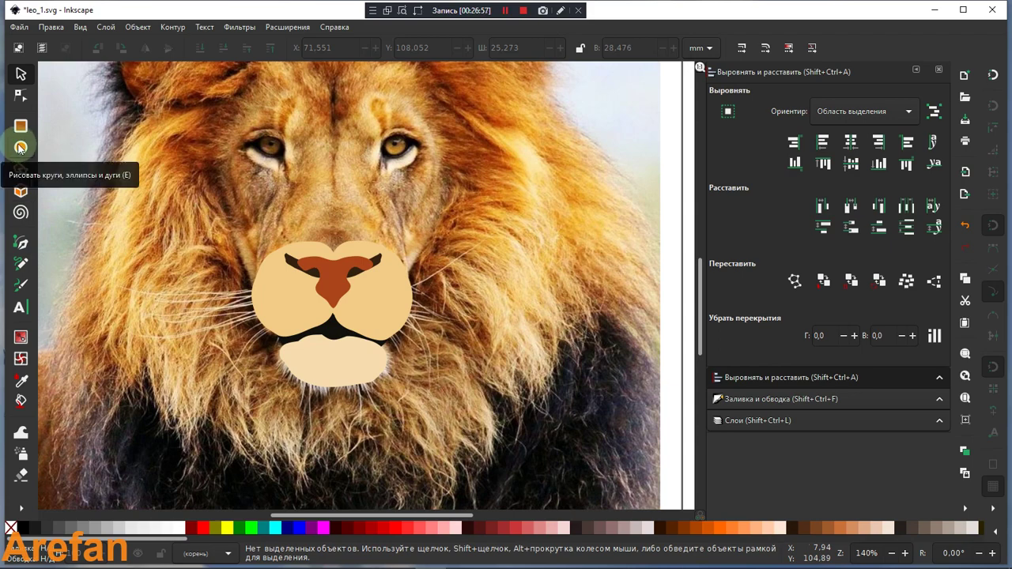
# Draw a dark circle over the lion's left eye and convert it to a path
pyautogui.click(20, 148)
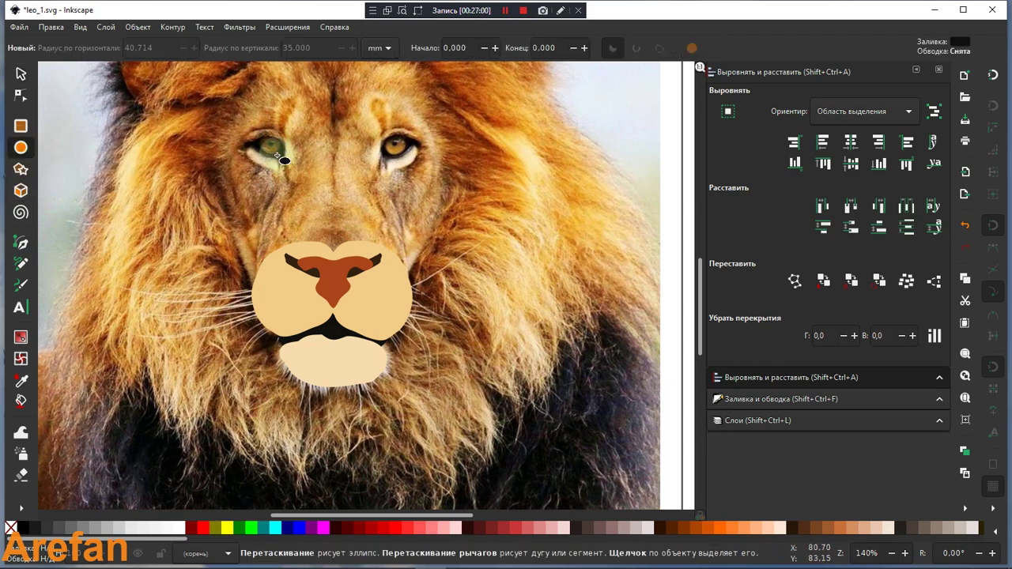
pyautogui.press('ctrl')
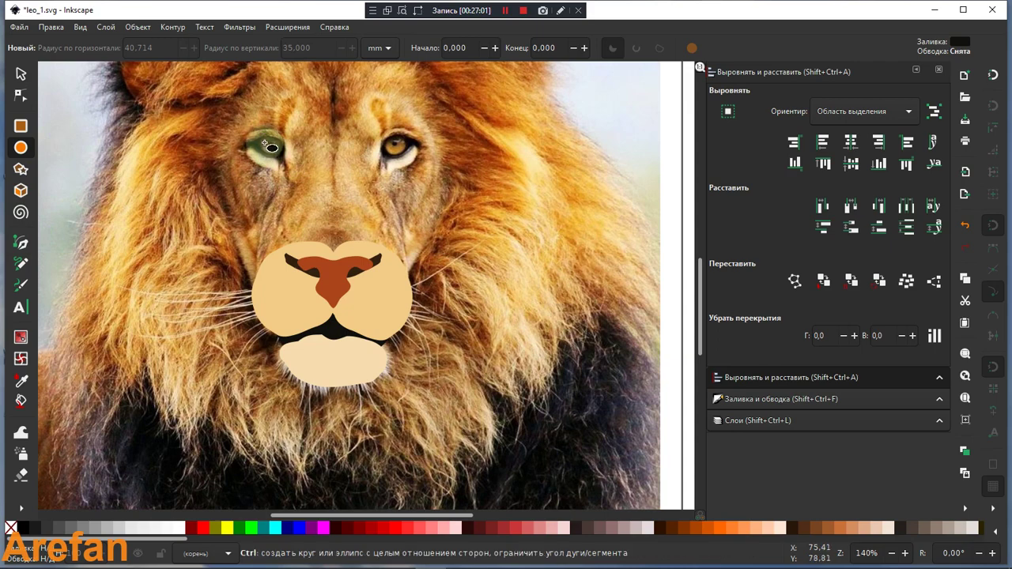
pyautogui.moveTo(273, 150); pyautogui.dragTo(294, 170)
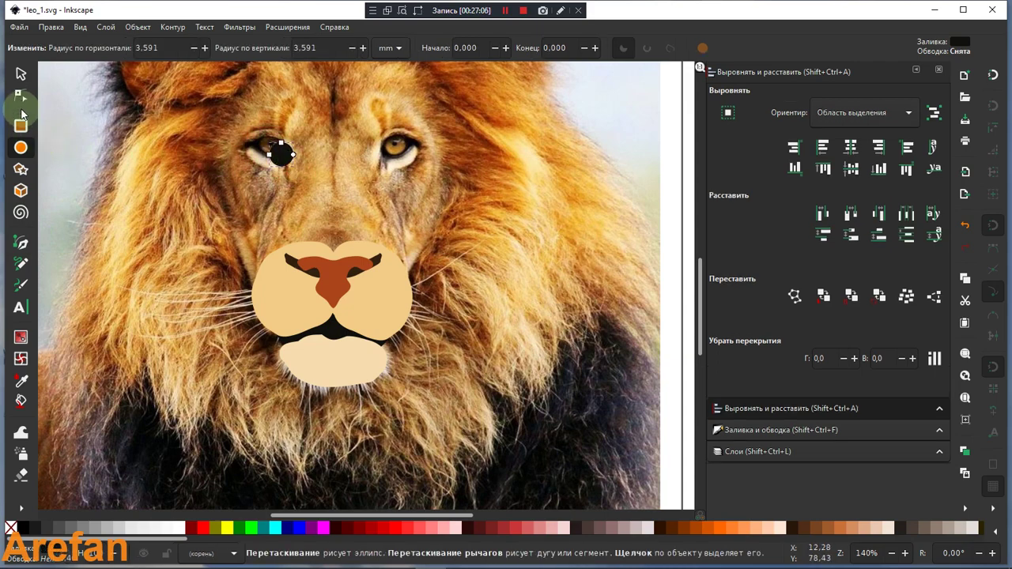
pyautogui.click(20, 73)
pyautogui.moveTo(283, 154); pyautogui.dragTo(267, 142)
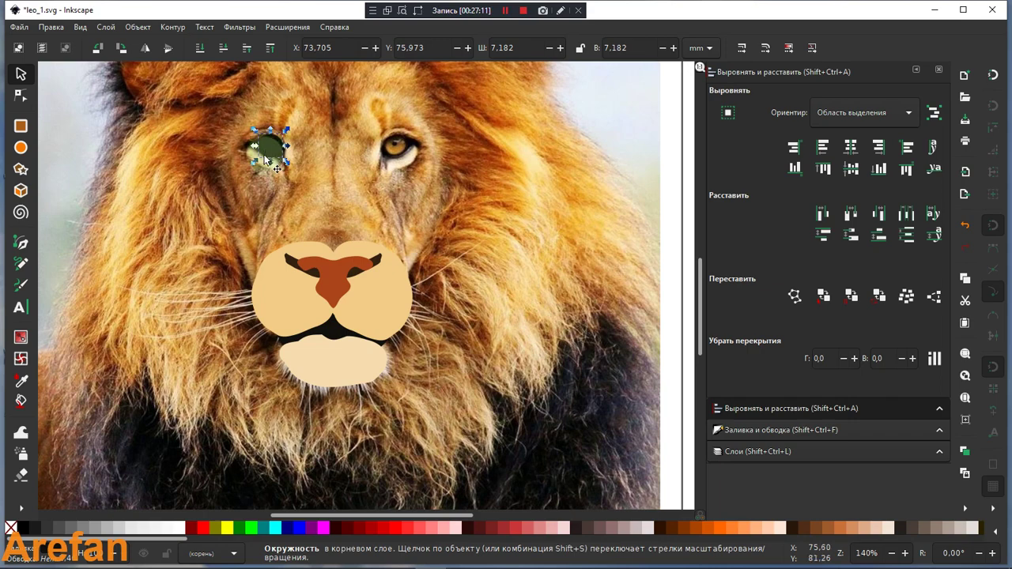
pyautogui.click(174, 27)
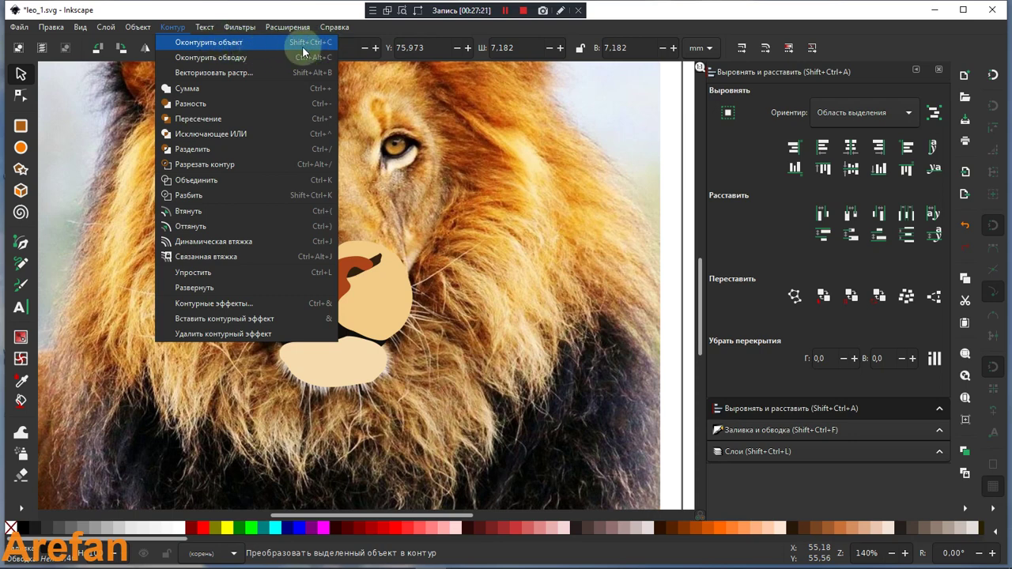
pyautogui.click(239, 42)
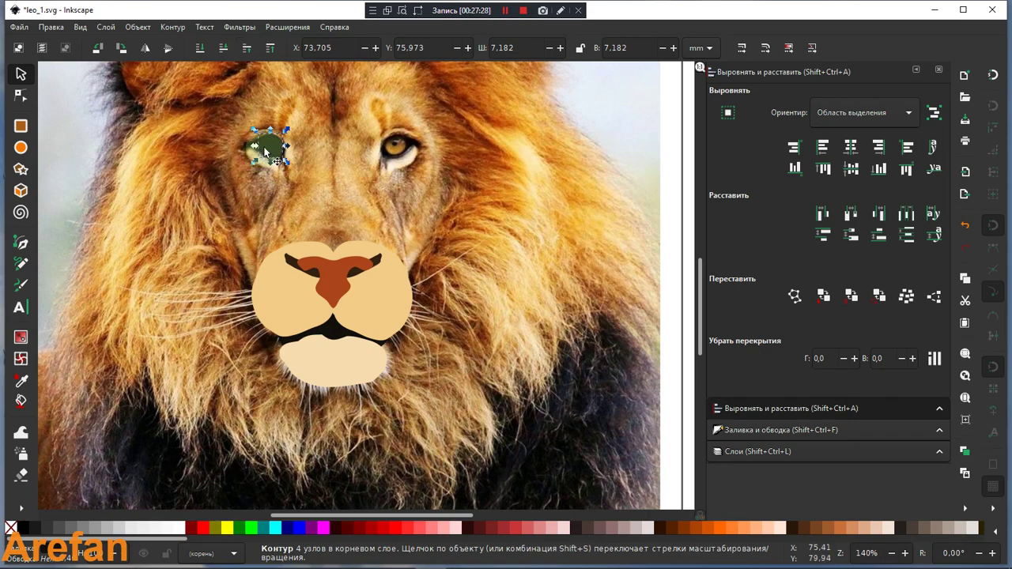
# Nudge one node of the dark eye path slightly down and right
pyautogui.click(21, 95)
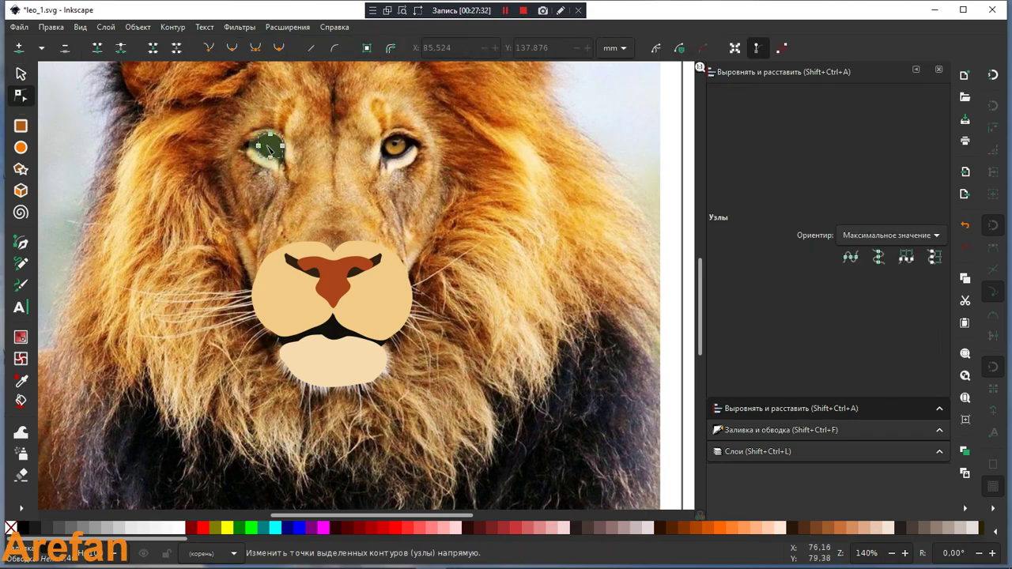
pyautogui.moveTo(268, 153); pyautogui.dragTo(271, 158)
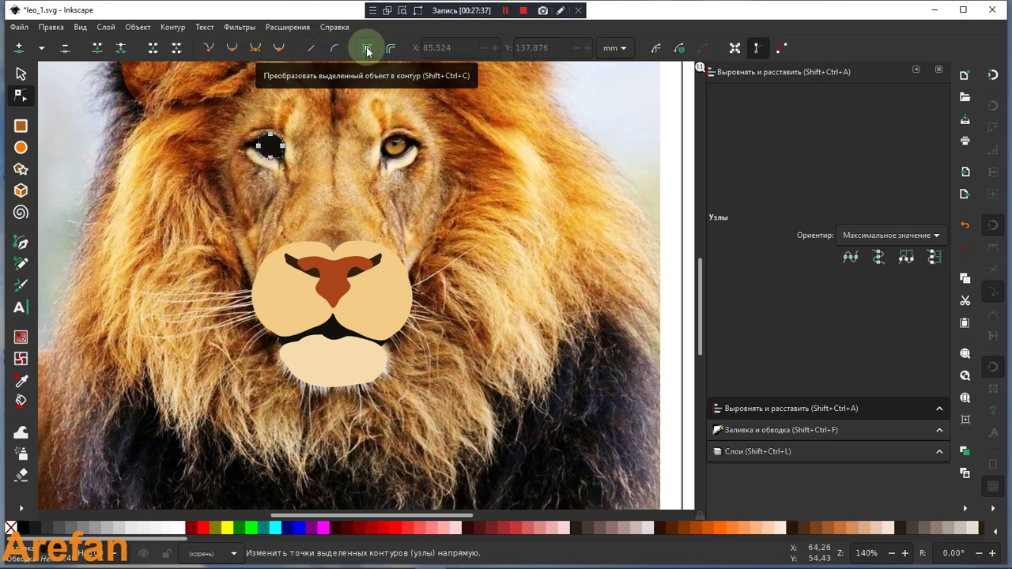
pyautogui.click(172, 26)
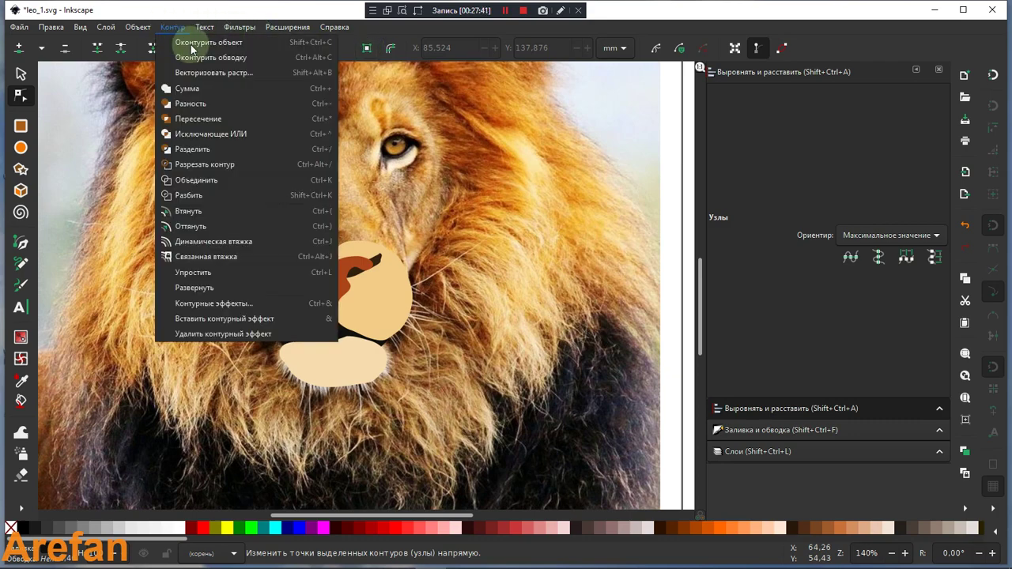
pyautogui.click(363, 48)
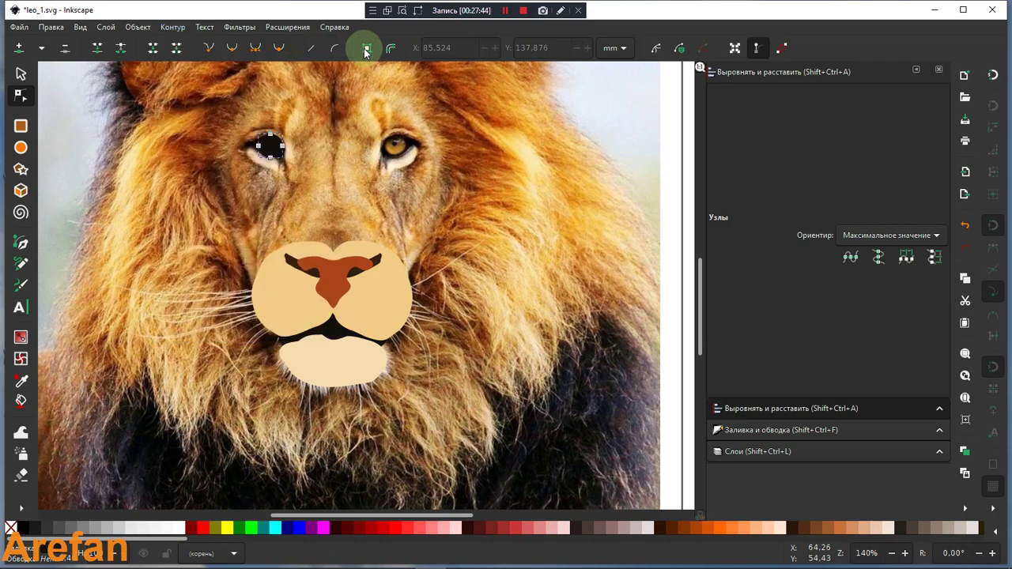
pyautogui.click(369, 49)
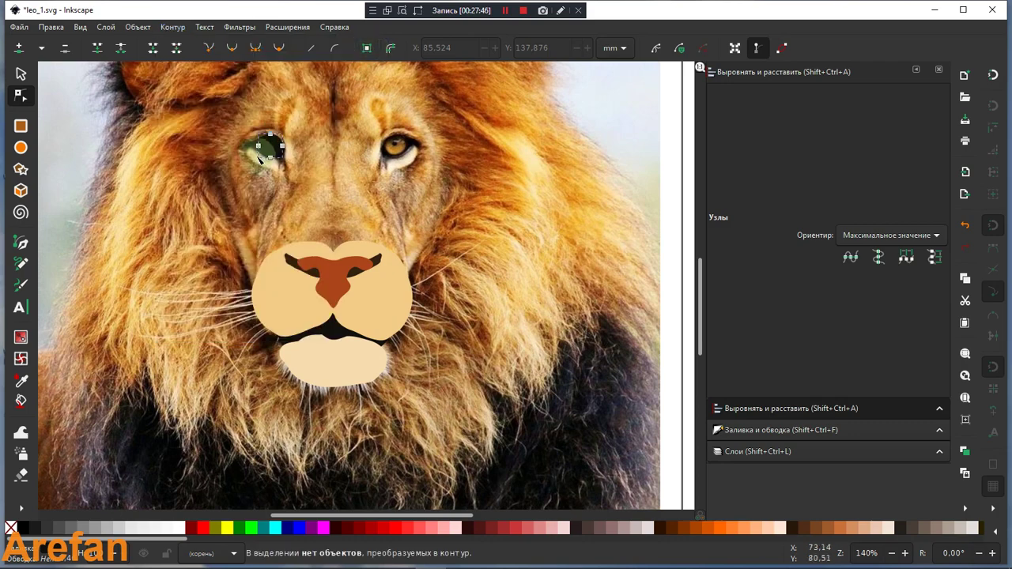
# Draw a black 20.222 × 15.686 mm rectangle on the forehead and convert it to a path
pyautogui.click(21, 127)
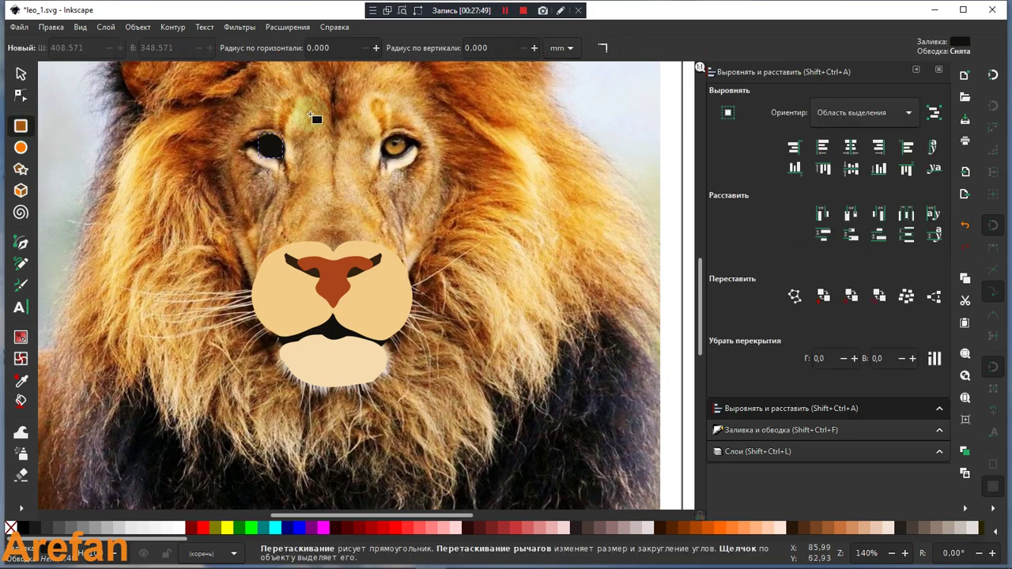
pyautogui.moveTo(299, 89); pyautogui.dragTo(366, 141)
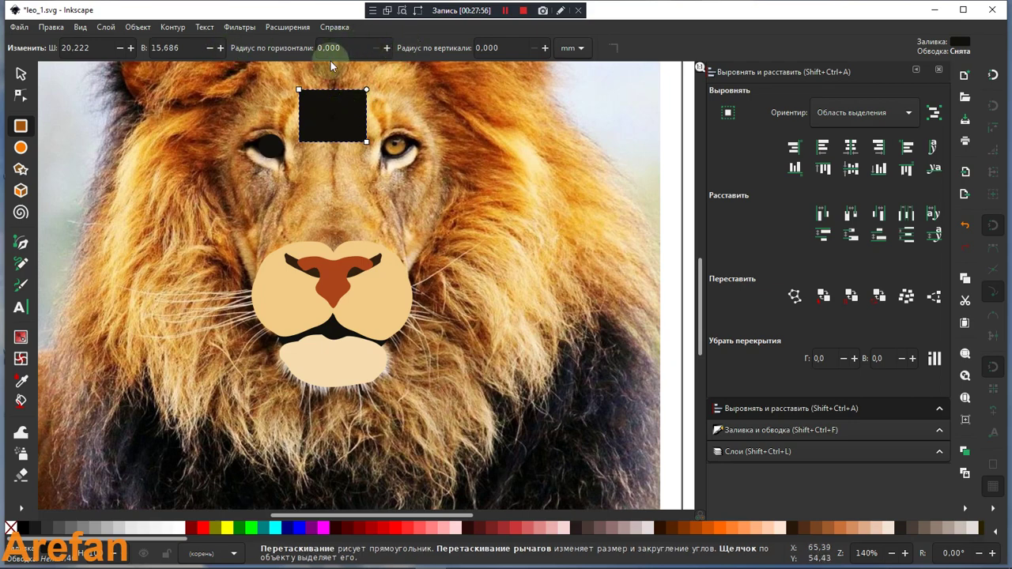
pyautogui.click(20, 95)
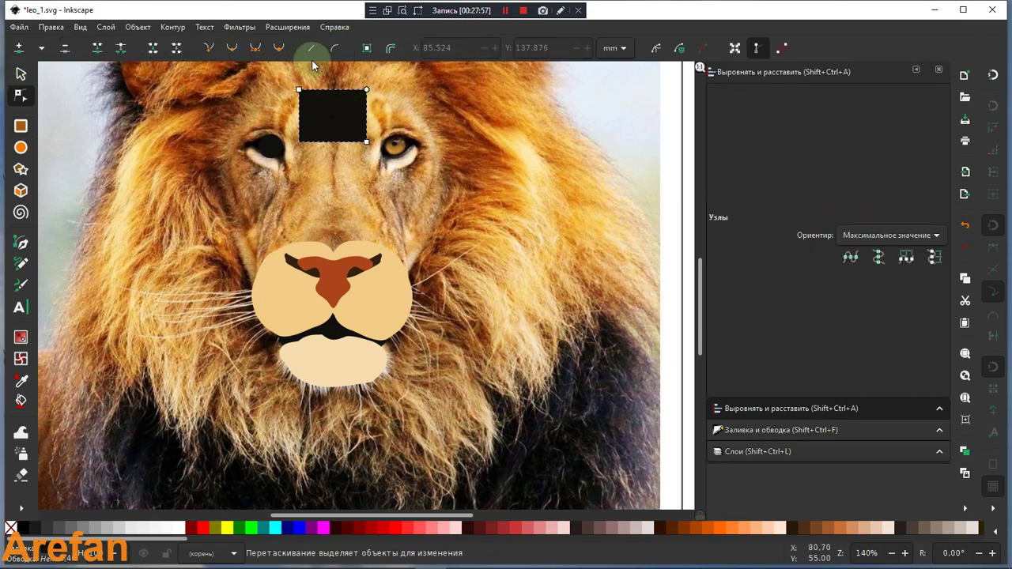
pyautogui.click(368, 47)
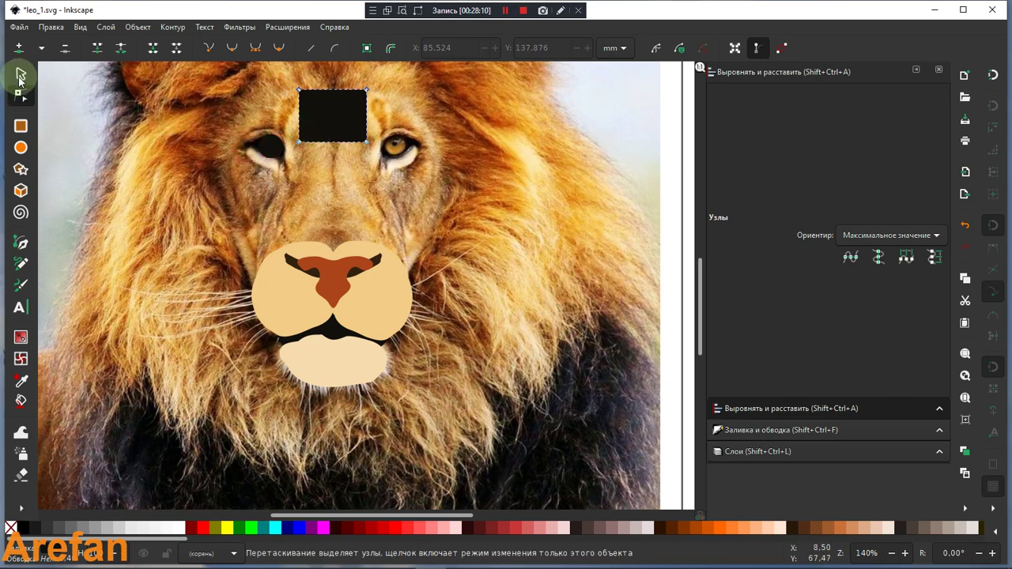
pyautogui.click(20, 74)
pyautogui.click(339, 118)
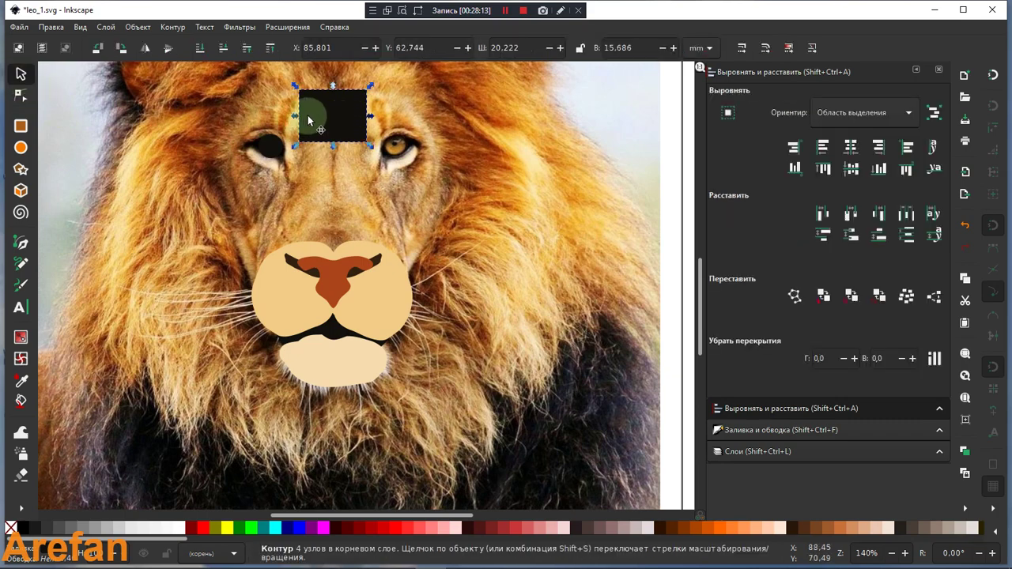
# Delete the forehead rectangle and give the eye circle the right eye's golden brown
pyautogui.press('Delete')
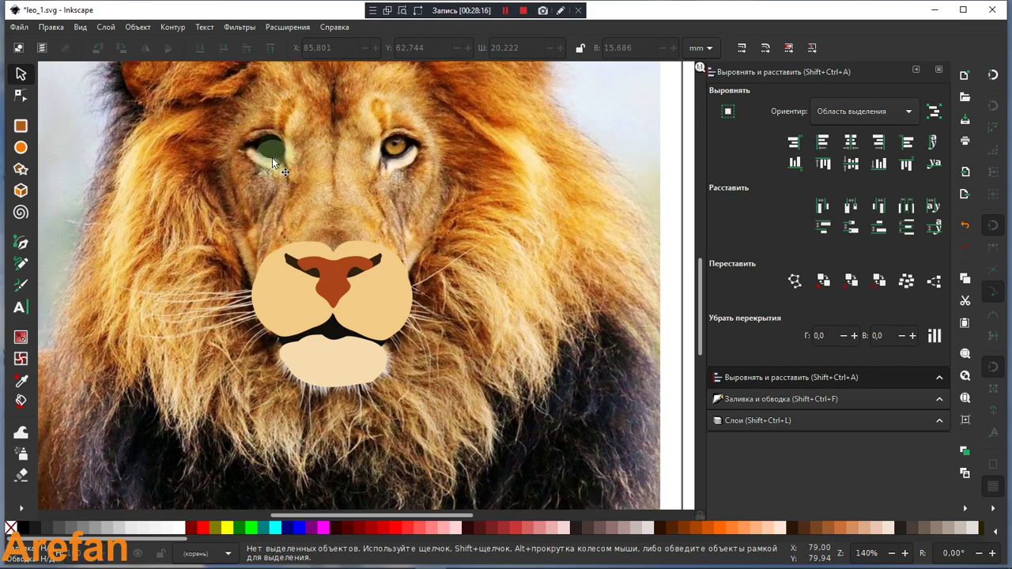
pyautogui.click(270, 150)
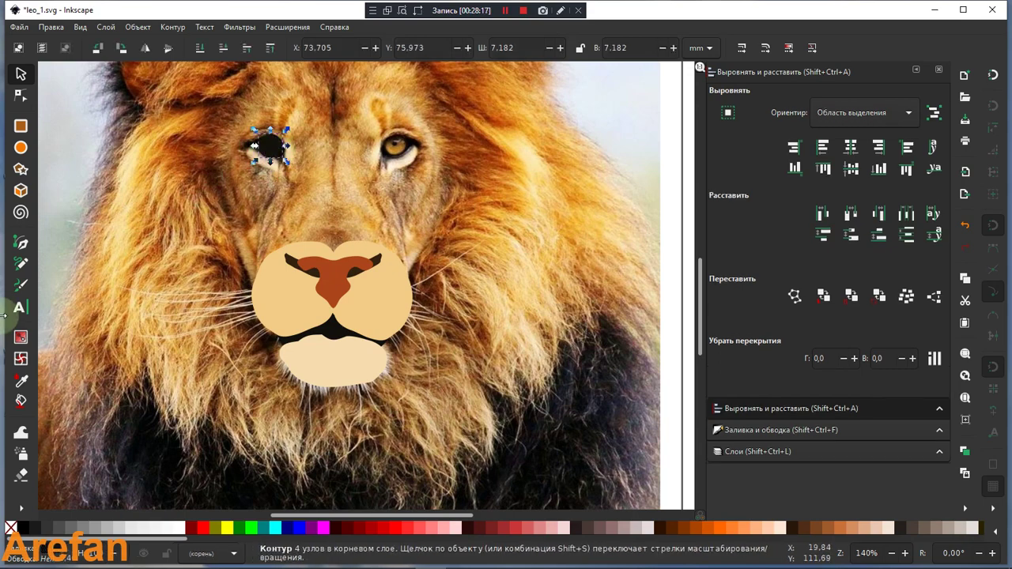
pyautogui.click(23, 386)
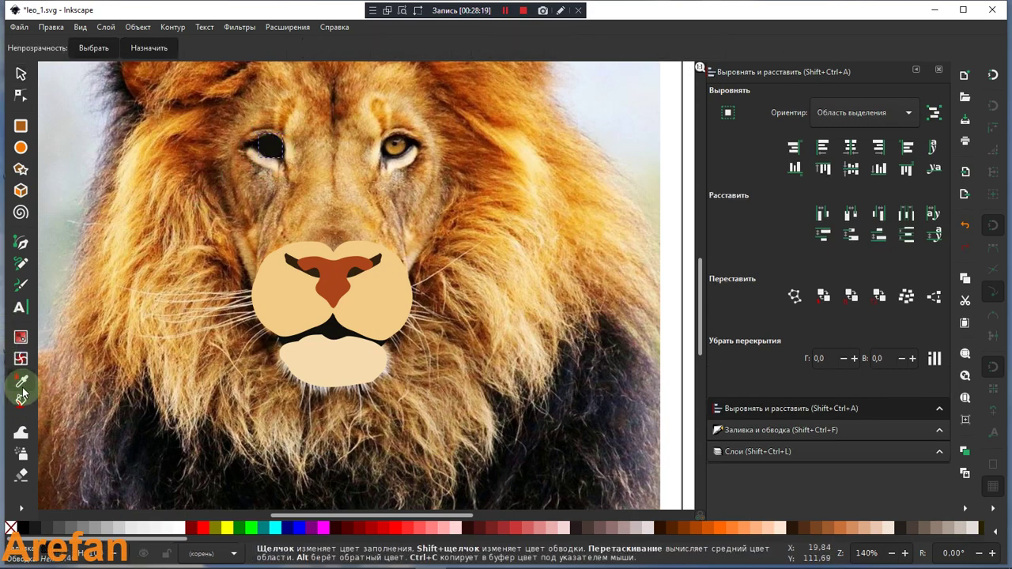
pyautogui.click(396, 151)
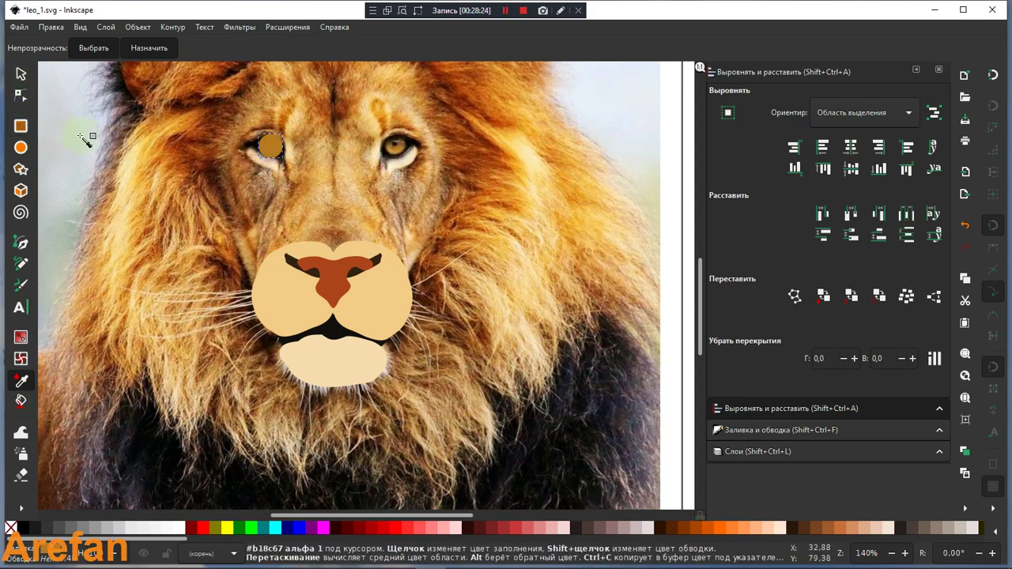
# Shrink the eye circle to 3.024 × 3.024 mm on the left eye
pyautogui.click(21, 74)
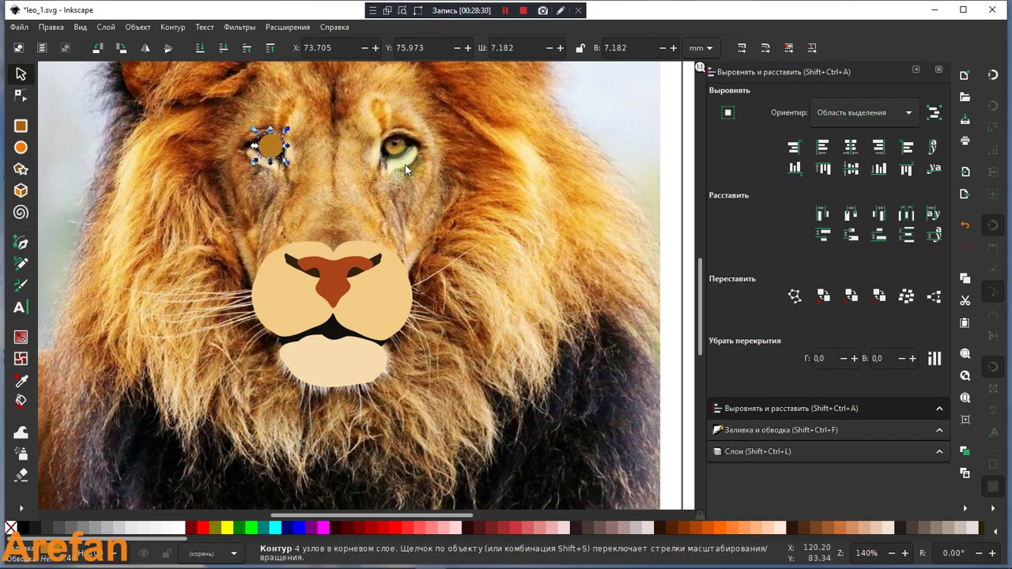
pyautogui.click(271, 149)
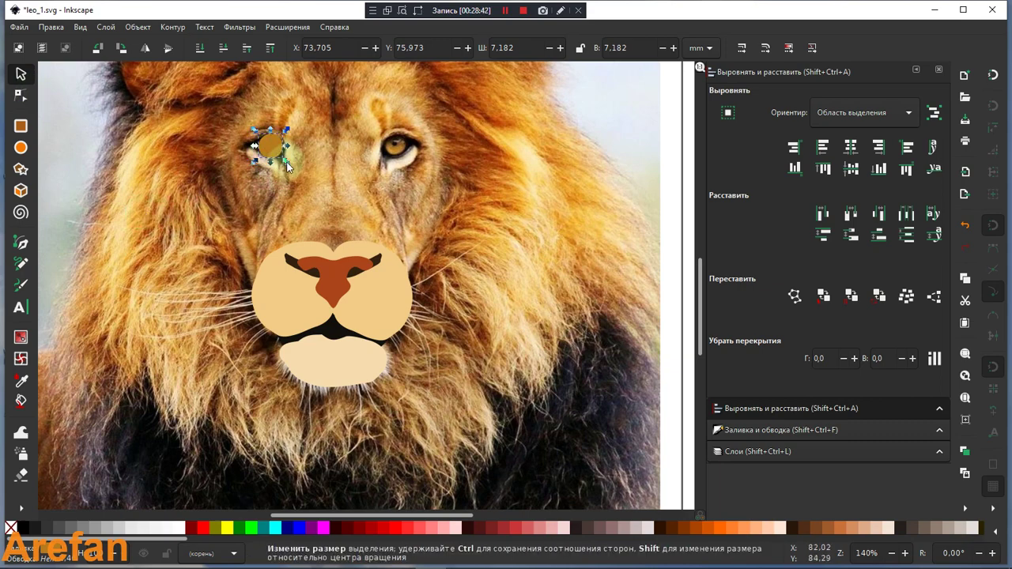
pyautogui.moveTo(288, 166); pyautogui.dragTo(271, 144)
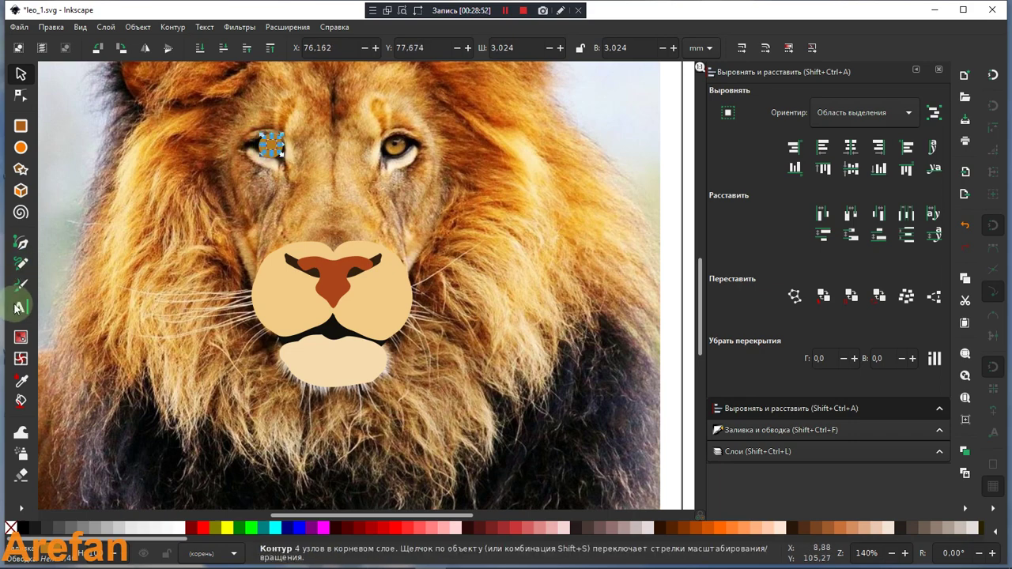
# Sample the amber eye colour and shrink the pupil circle evenly to about two-thirds
pyautogui.click(20, 380)
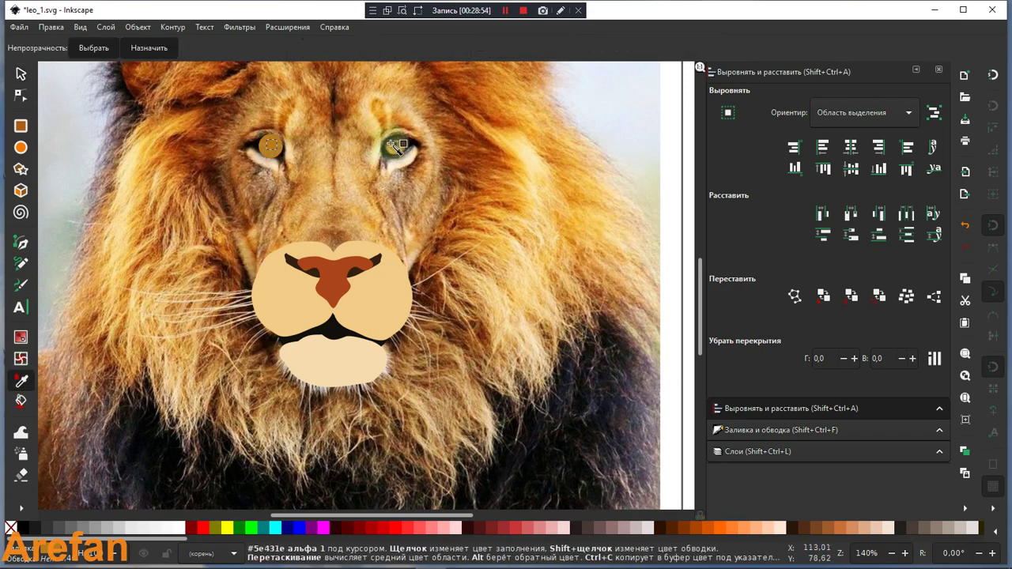
pyautogui.click(393, 148)
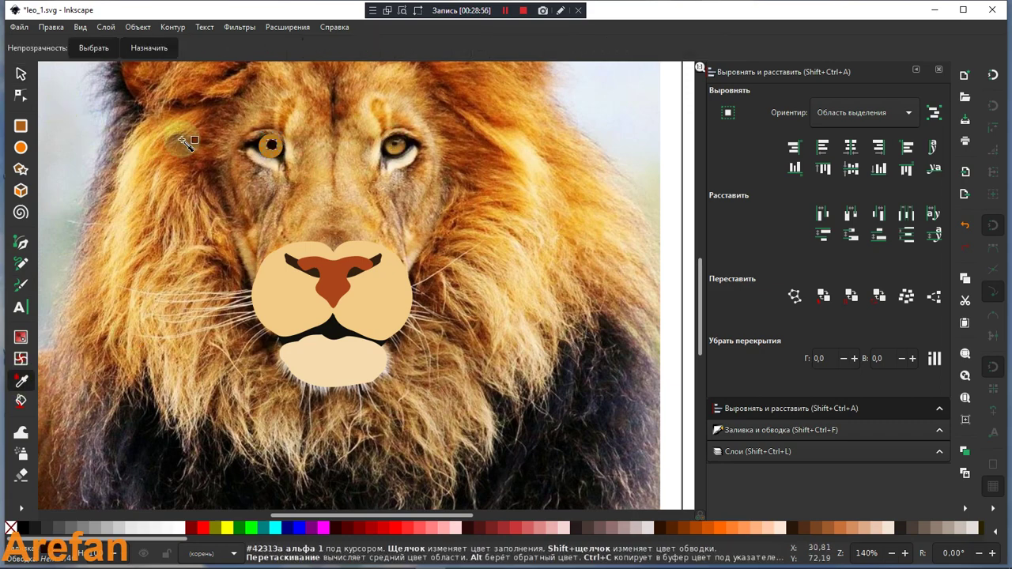
pyautogui.click(21, 73)
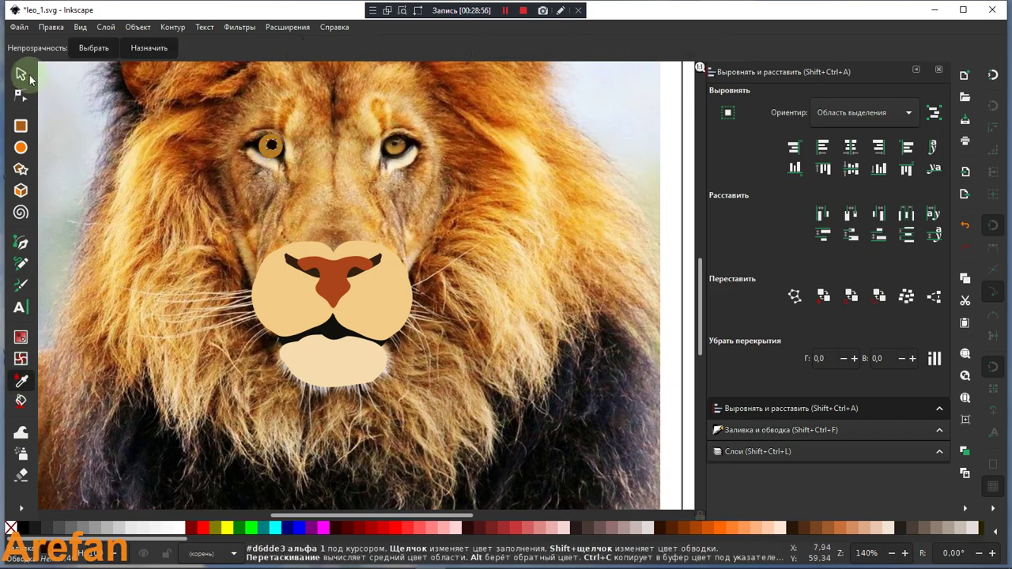
pyautogui.click(272, 144)
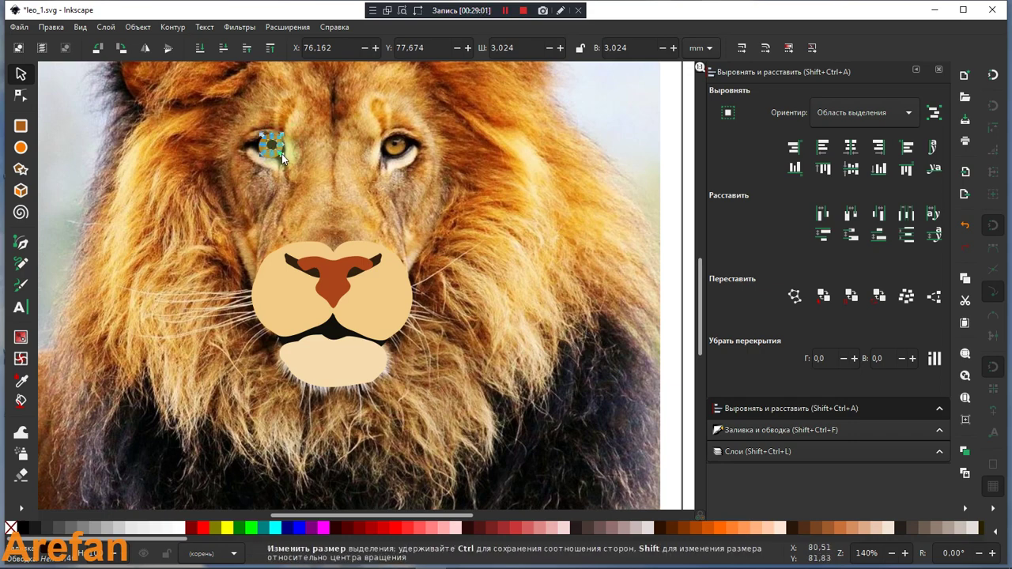
pyautogui.moveTo(281, 153); pyautogui.dragTo(278, 152)
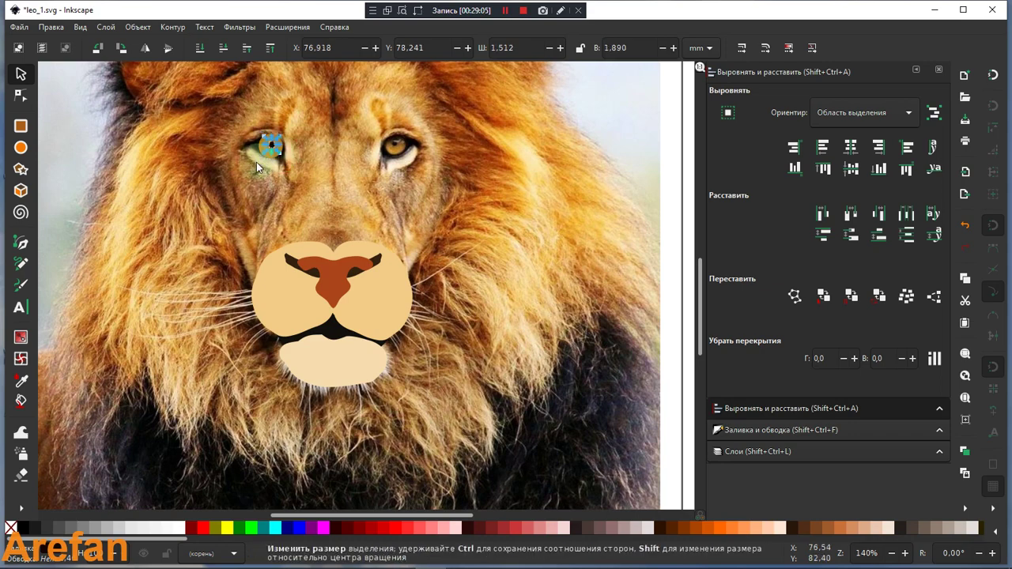
pyautogui.hotkey('ctrl', 'z')
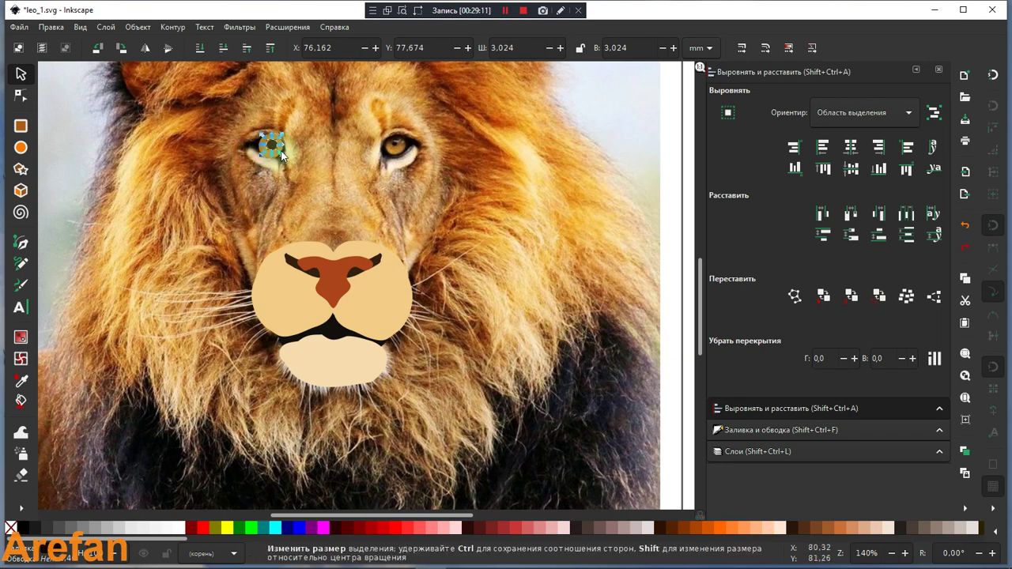
pyautogui.moveTo(281, 151); pyautogui.dragTo(270, 146)
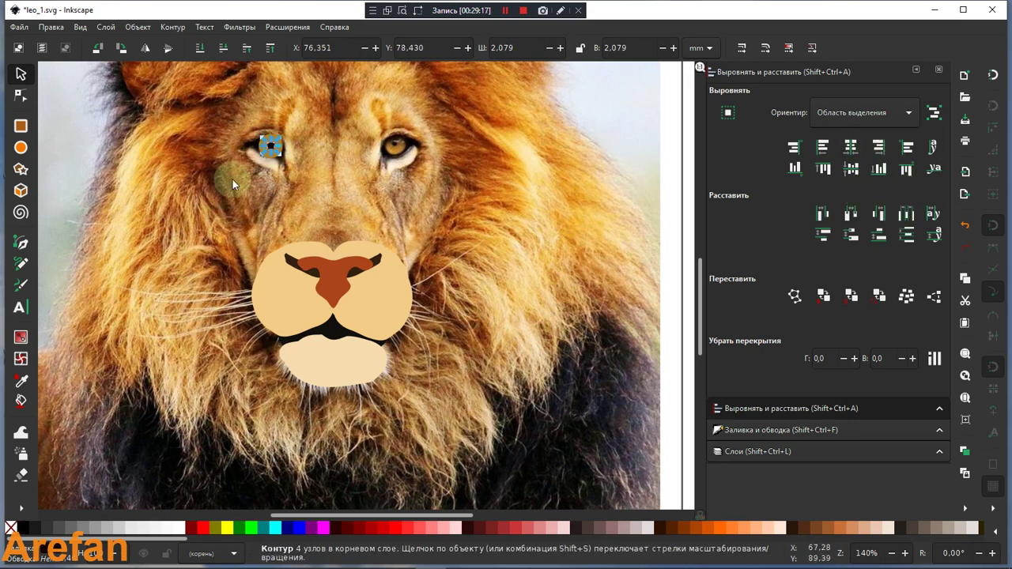
# Centre the dark pupil within the amber iris circle
pyautogui.click(232, 159)
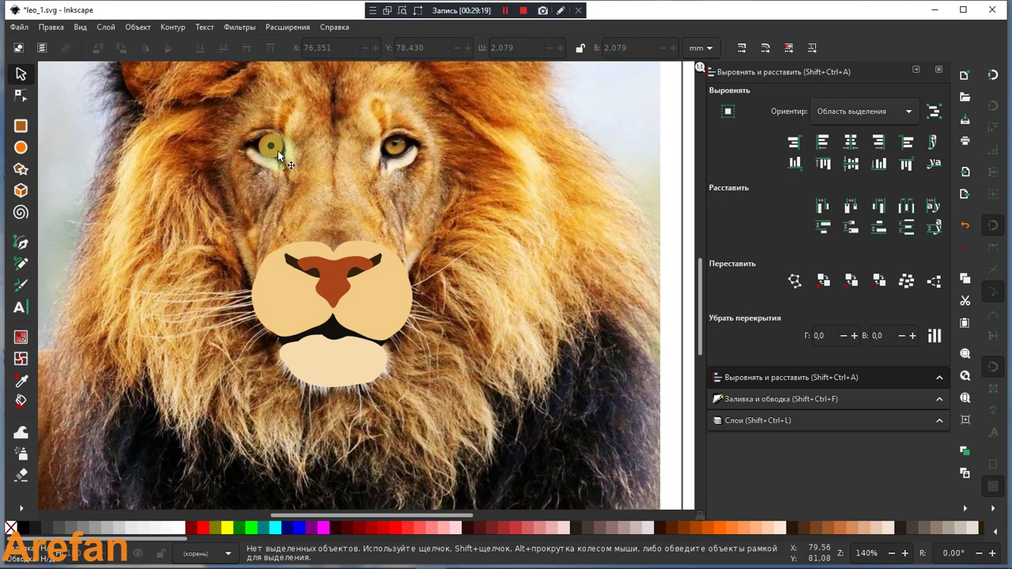
pyautogui.click(270, 146)
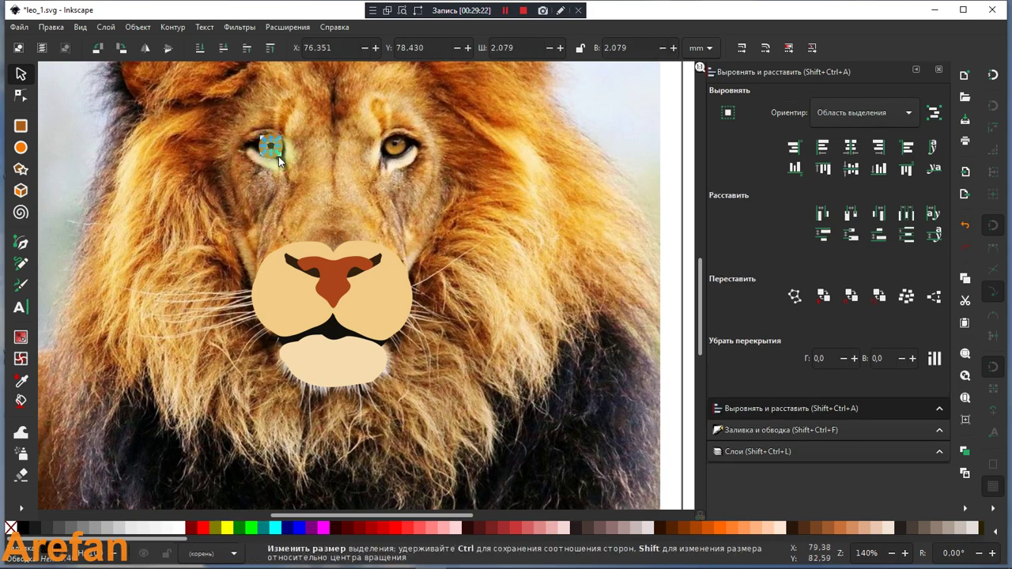
pyautogui.click(272, 158)
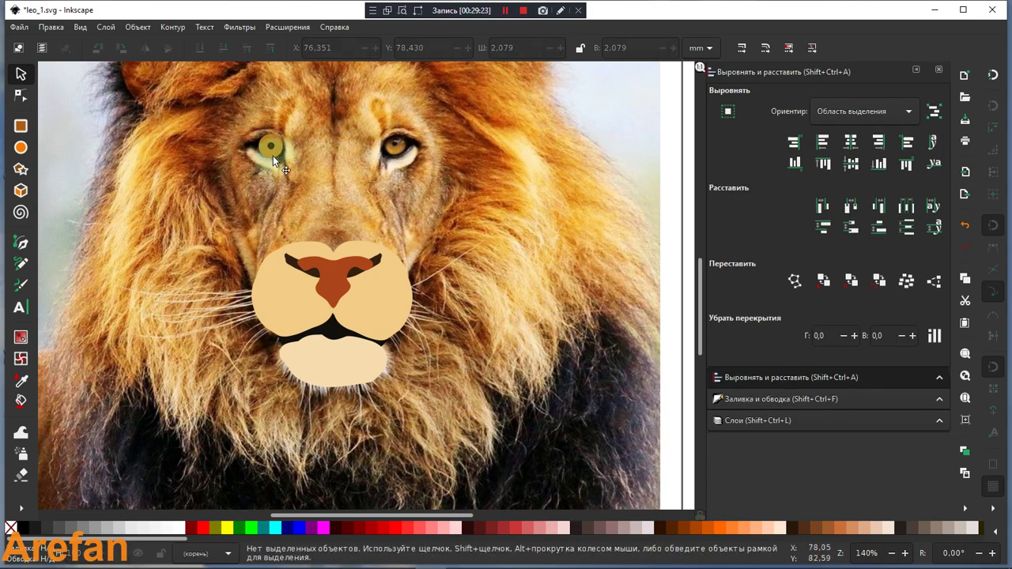
pyautogui.click(272, 156)
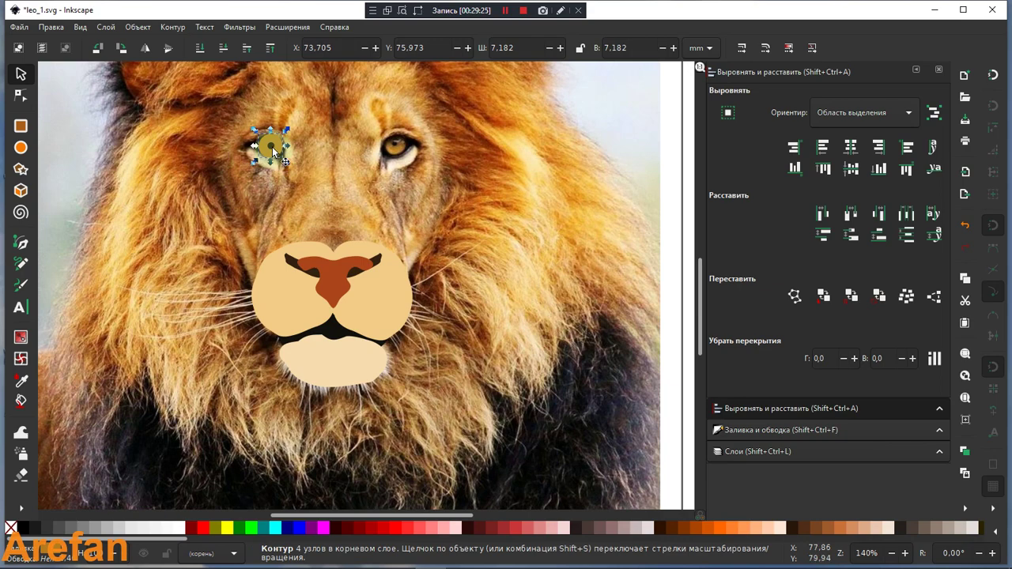
pyautogui.keyDown('shift'); pyautogui.click(273, 150); pyautogui.keyUp('shift')
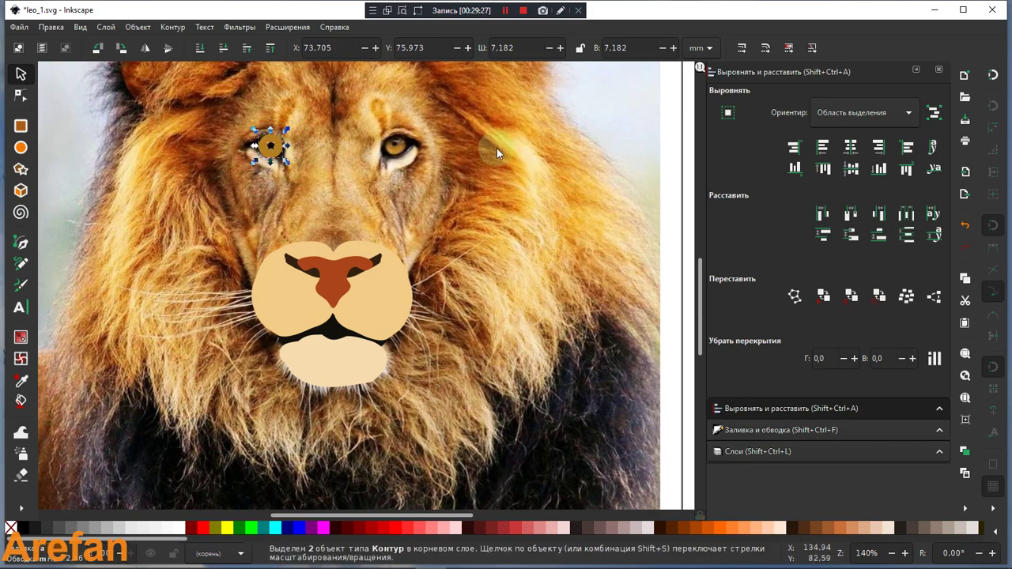
pyautogui.click(852, 172)
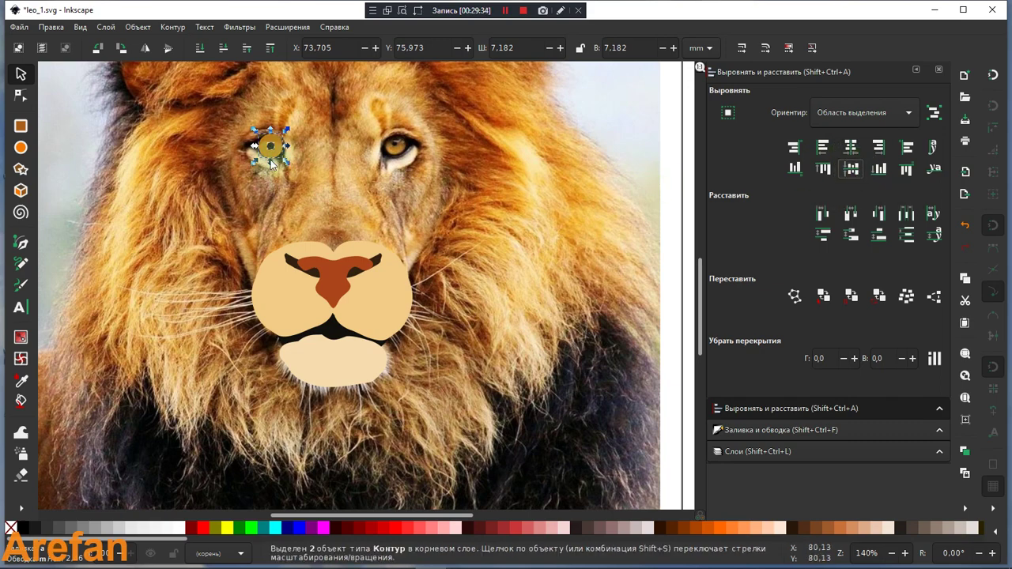
pyautogui.press('Escape')
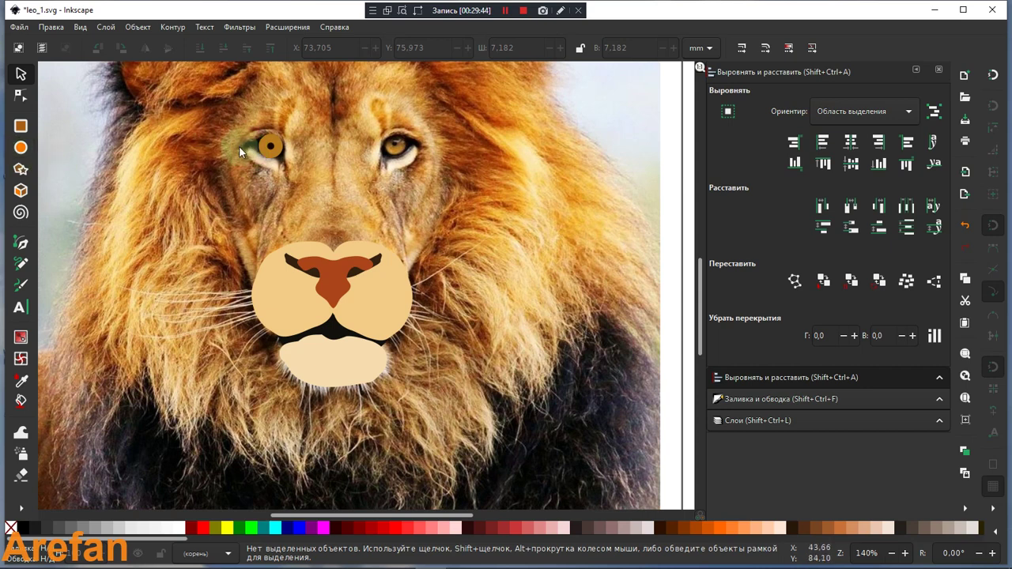
# Trace a closed freehand almond outline around the lion's left eye with the Pencil
pyautogui.click(20, 263)
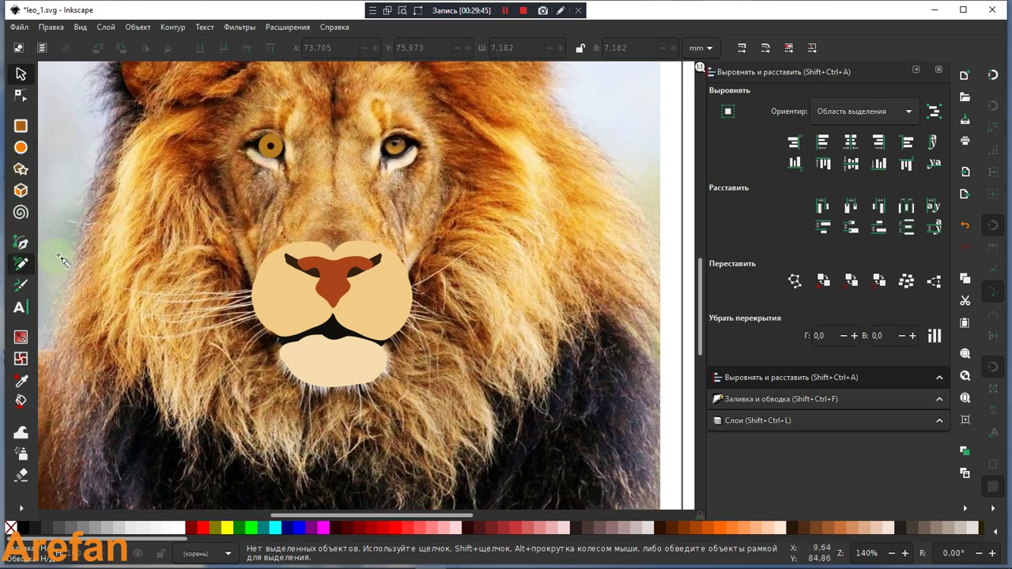
pyautogui.moveTo(240, 146); pyautogui.dragTo(269, 144)
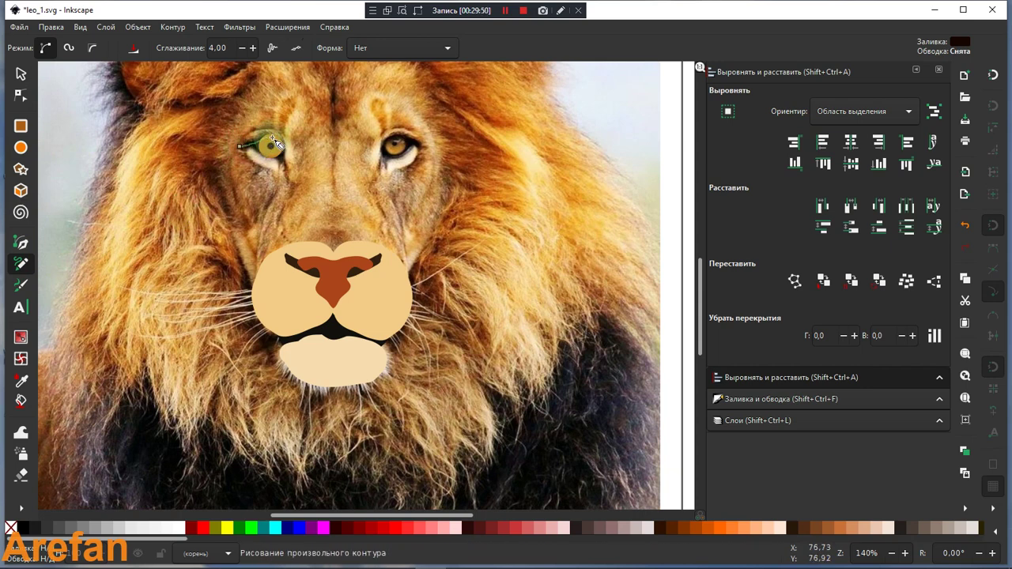
pyautogui.click(270, 146)
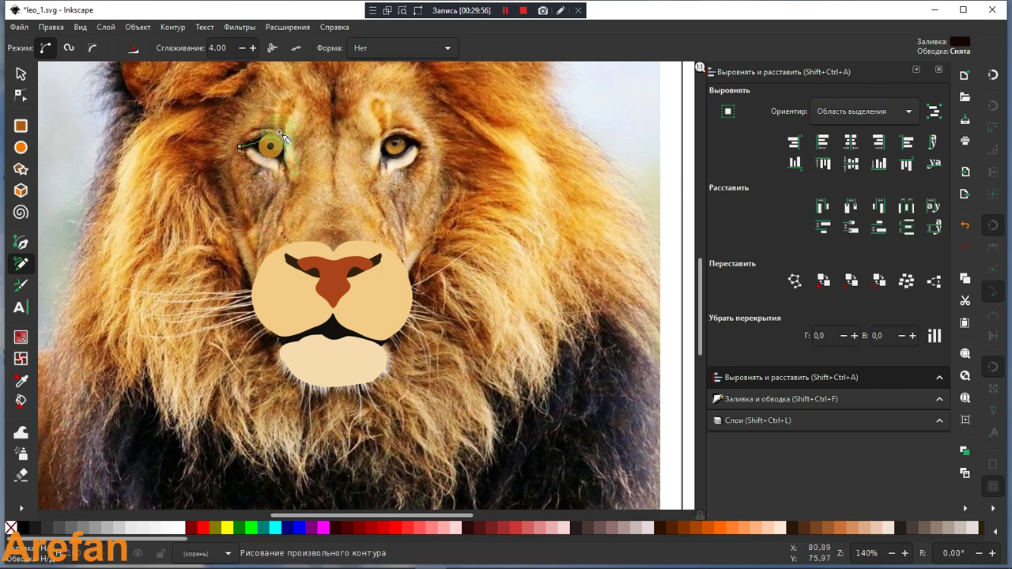
pyautogui.moveTo(267, 129); pyautogui.dragTo(237, 149)
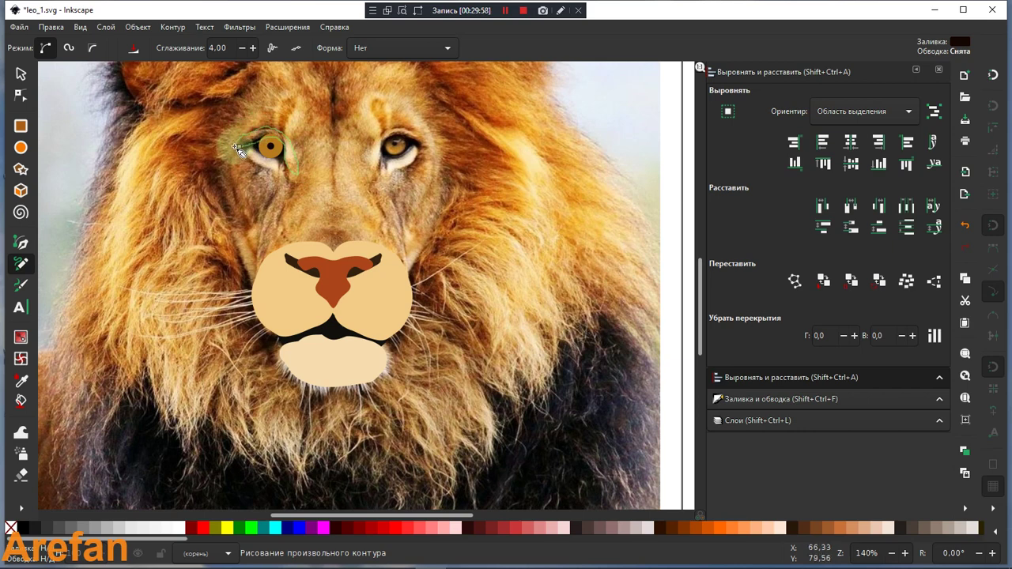
pyautogui.moveTo(241, 149); pyautogui.dragTo(239, 149)
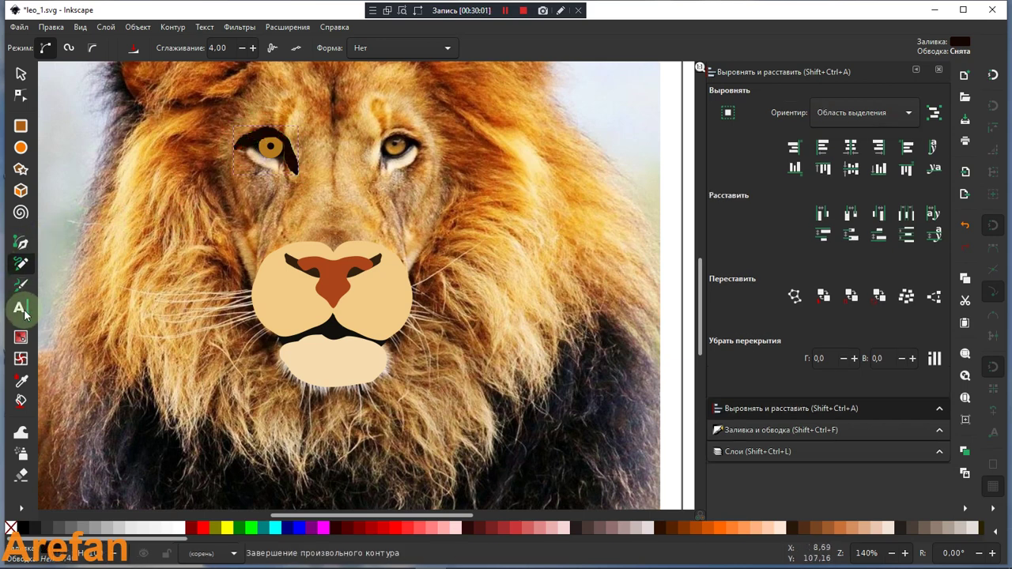
pyautogui.click(22, 381)
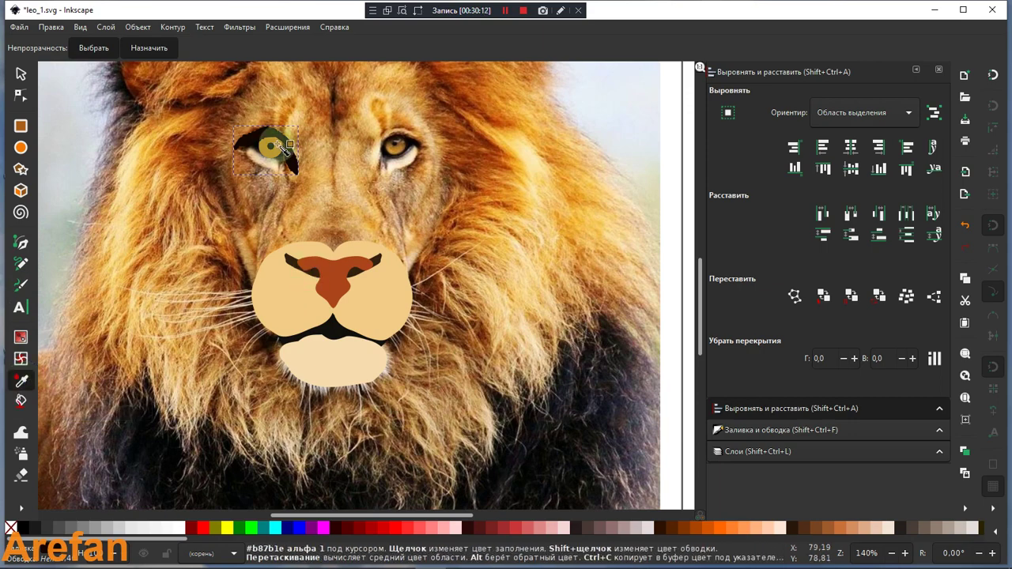
# Fill the eye shape with light cream from the photo and raise one outline node
pyautogui.click(377, 147)
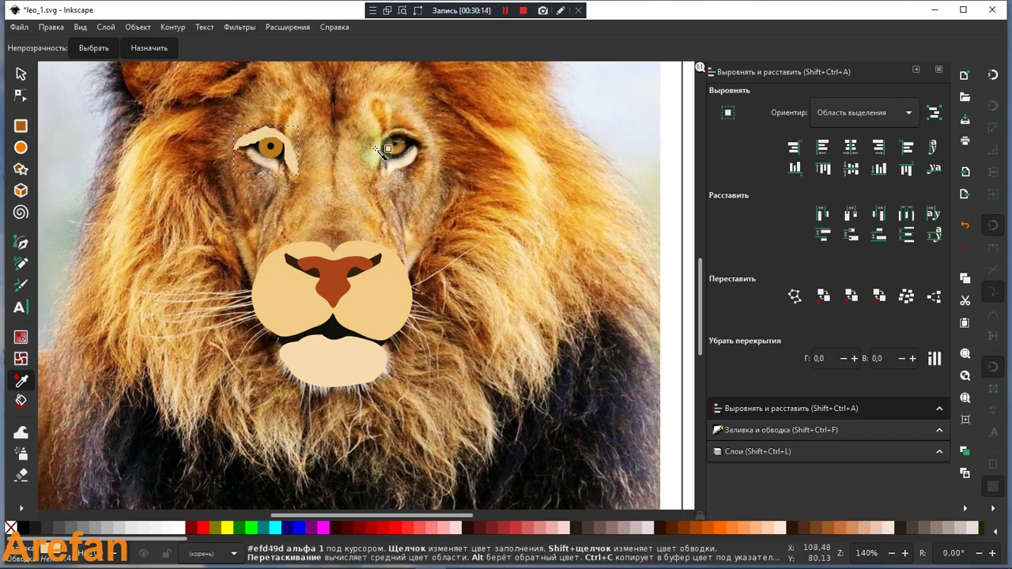
pyautogui.click(21, 95)
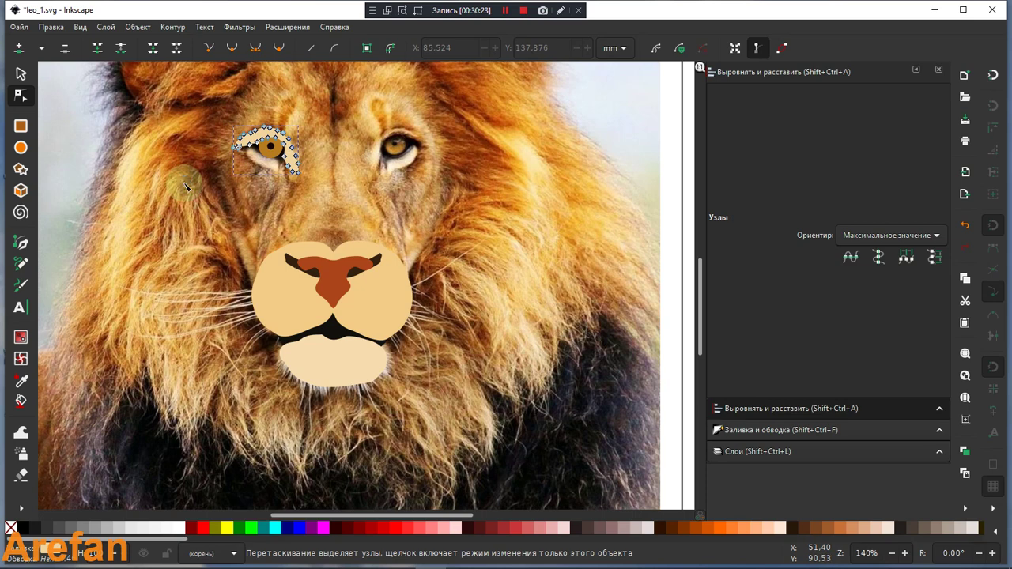
pyautogui.click(182, 181)
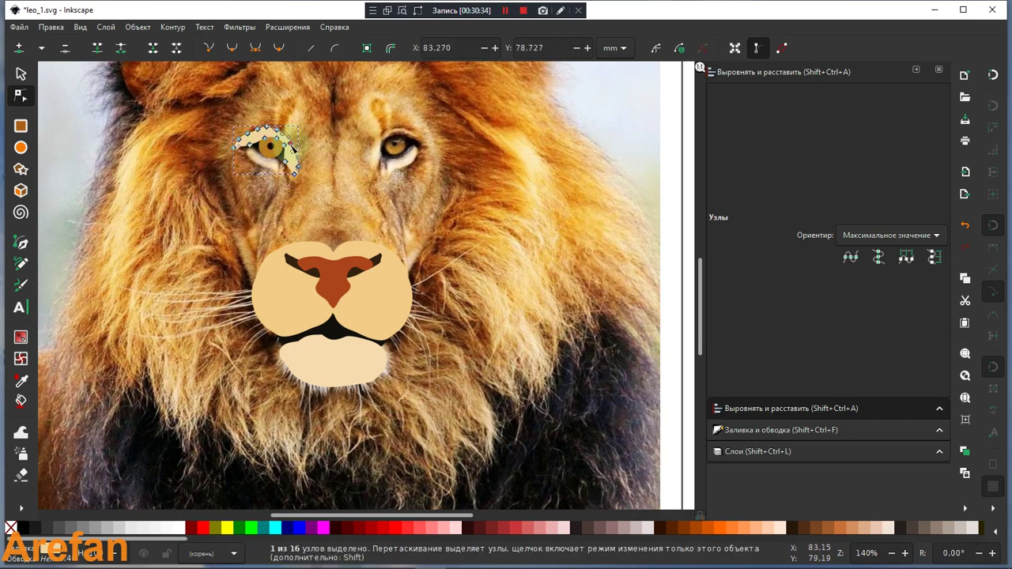
pyautogui.moveTo(291, 147); pyautogui.dragTo(291, 144)
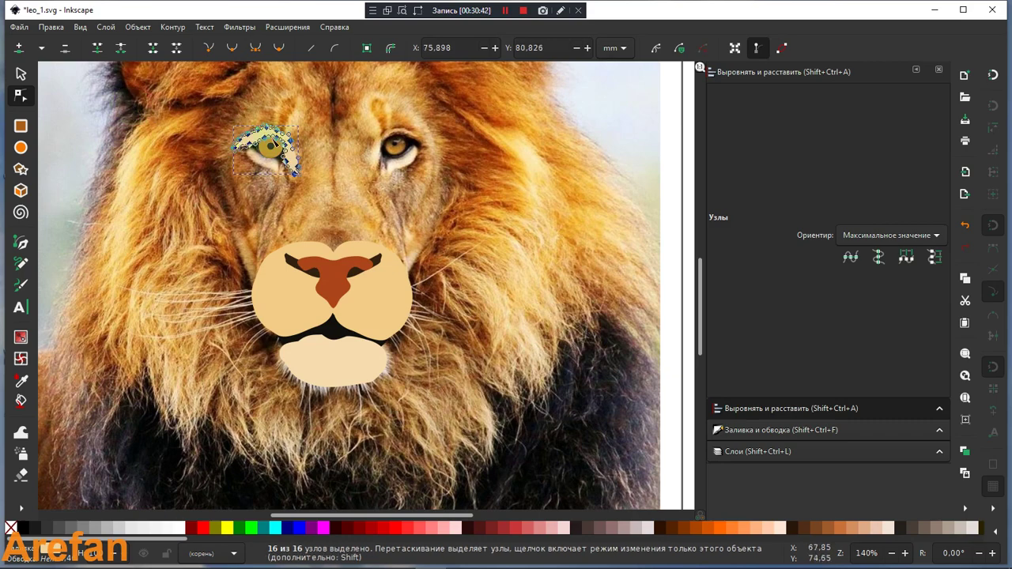
# Auto-smooth all outline nodes and nudge a top node into a rounded lid curve
pyautogui.click(263, 154)
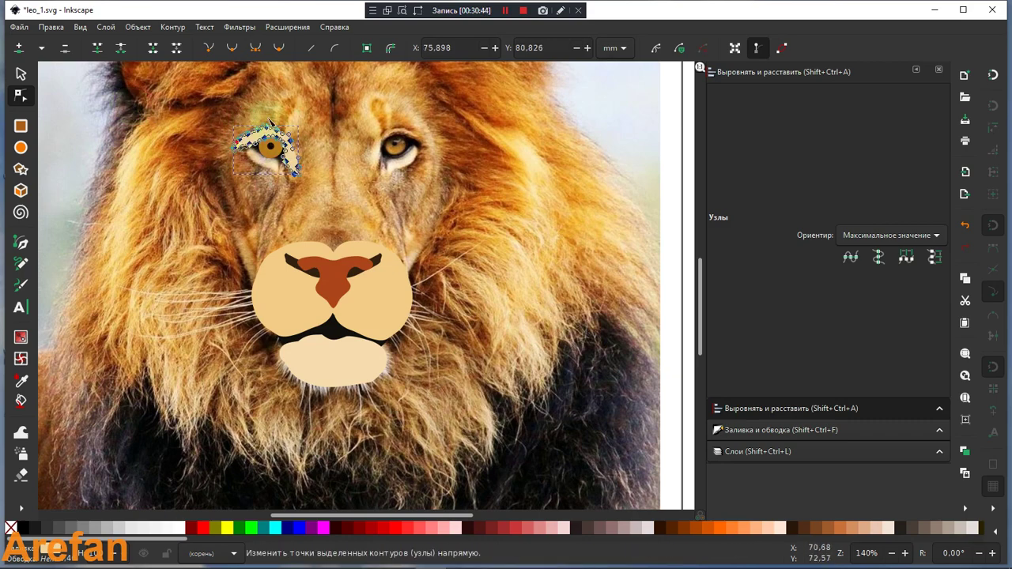
pyautogui.click(278, 52)
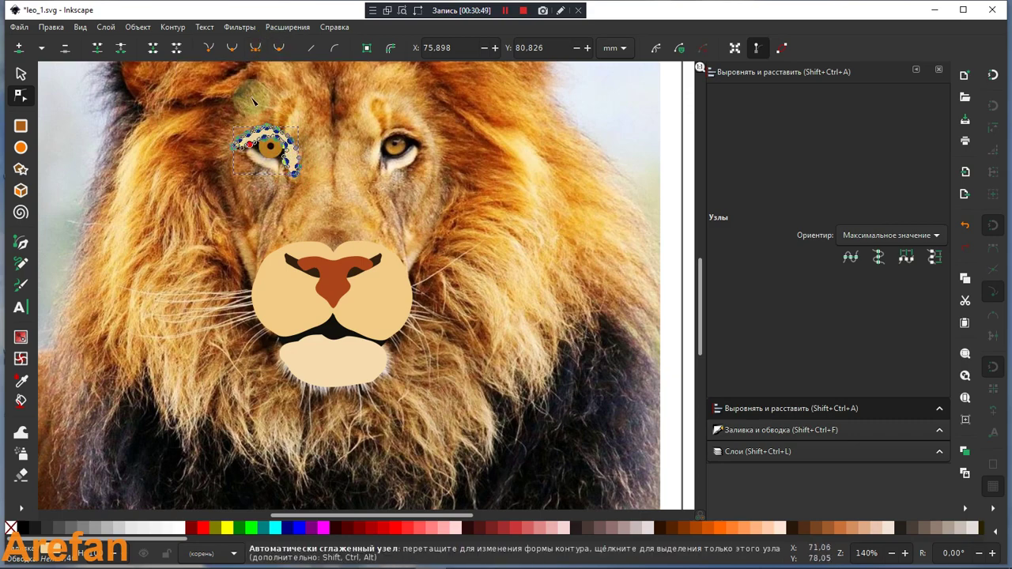
pyautogui.click(241, 182)
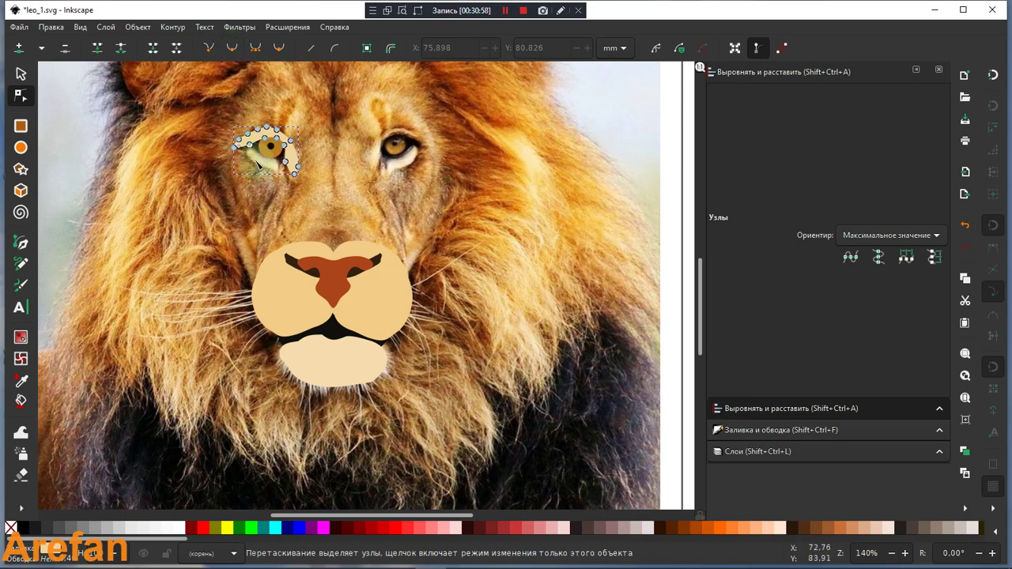
pyautogui.press('Escape')
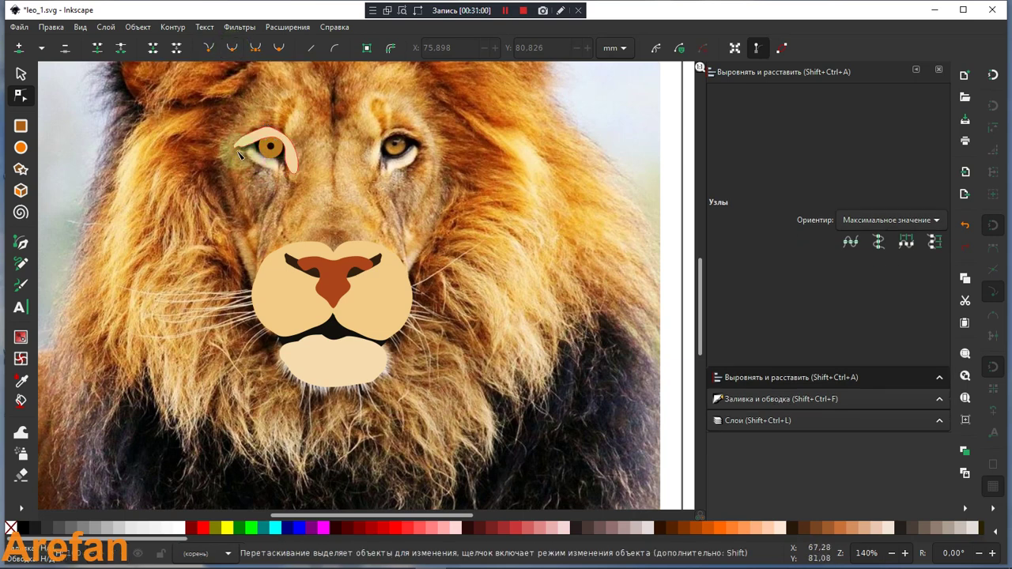
pyautogui.click(236, 150)
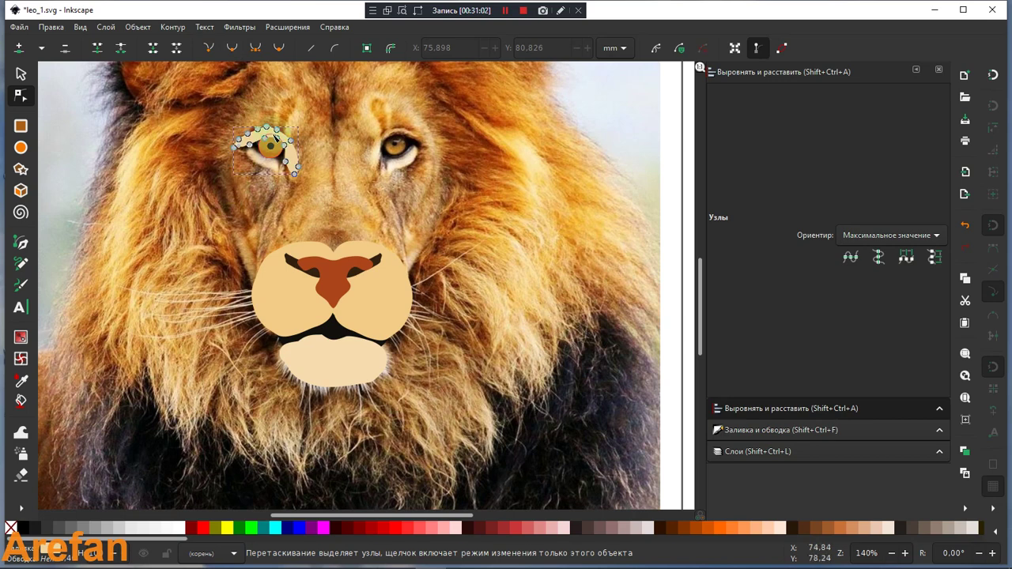
pyautogui.moveTo(273, 130); pyautogui.dragTo(278, 134)
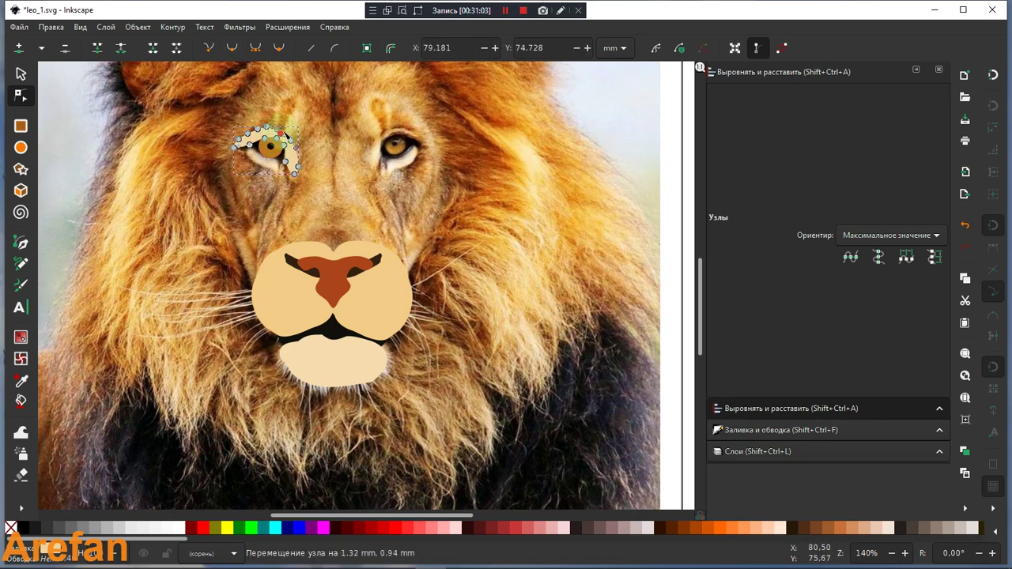
pyautogui.click(192, 181)
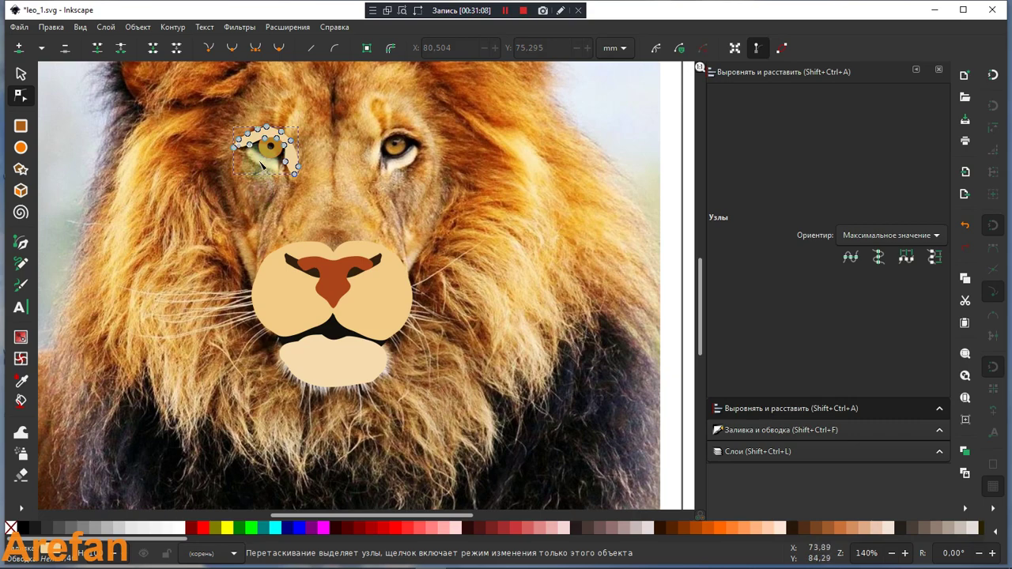
pyautogui.press('Escape')
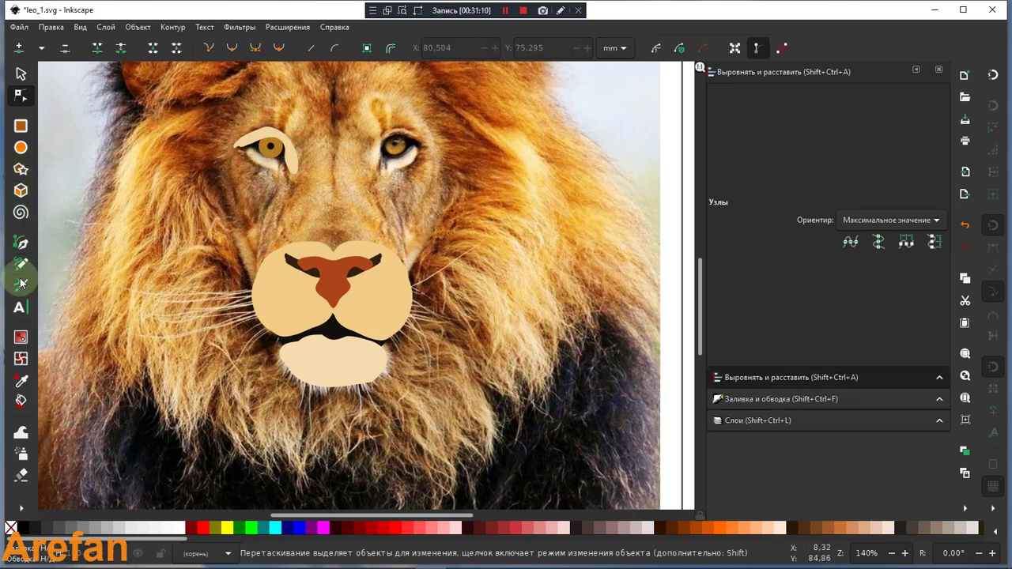
# After a trial calligraphic stroke, draw a closed freehand shape along the left eye's lower edge
pyautogui.click(30, 286)
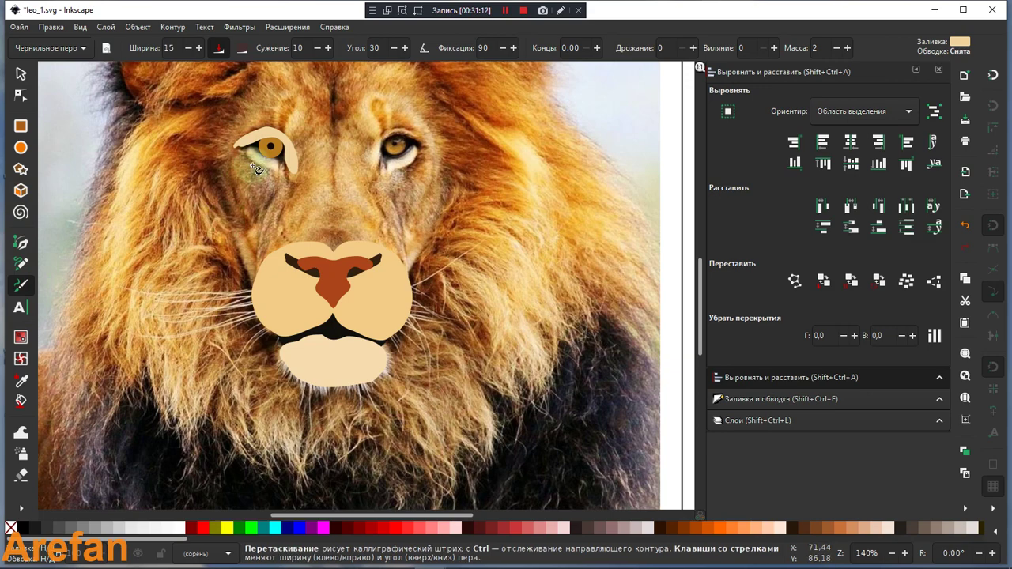
pyautogui.moveTo(259, 147)
pyautogui.mouseDown()
pyautogui.moveTo(272, 160)
pyautogui.moveTo(266, 155)
pyautogui.mouseUp()
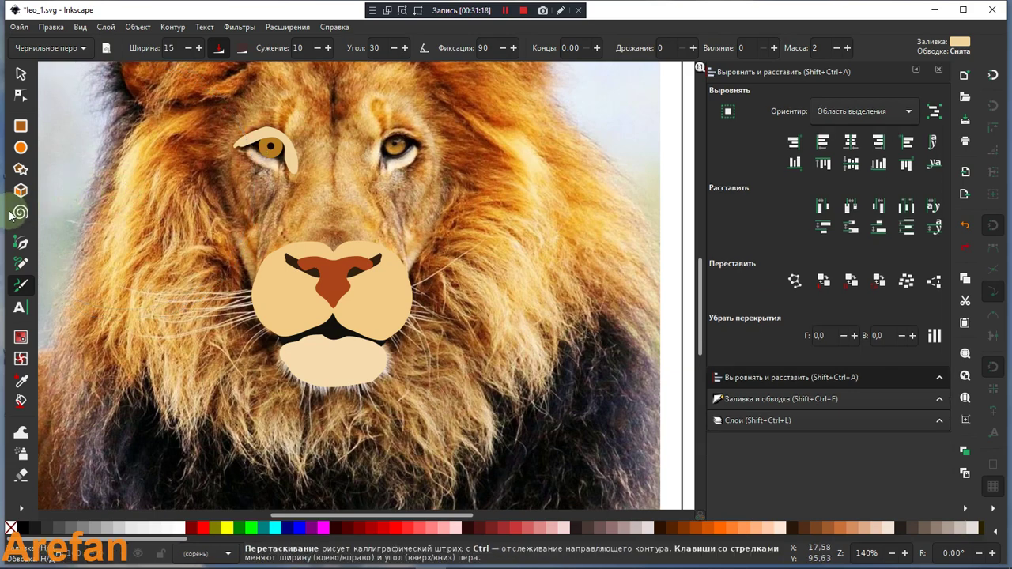
pyautogui.click(21, 263)
pyautogui.moveTo(237, 147)
pyautogui.mouseDown()
pyautogui.moveTo(289, 174)
pyautogui.moveTo(247, 149)
pyautogui.mouseUp()
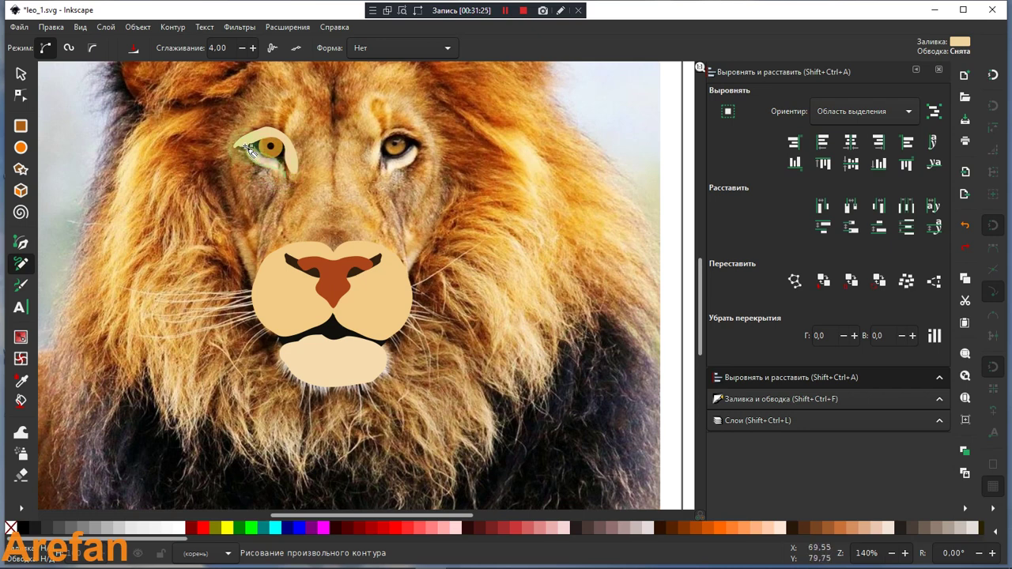
pyautogui.moveTo(247, 149); pyautogui.dragTo(238, 146)
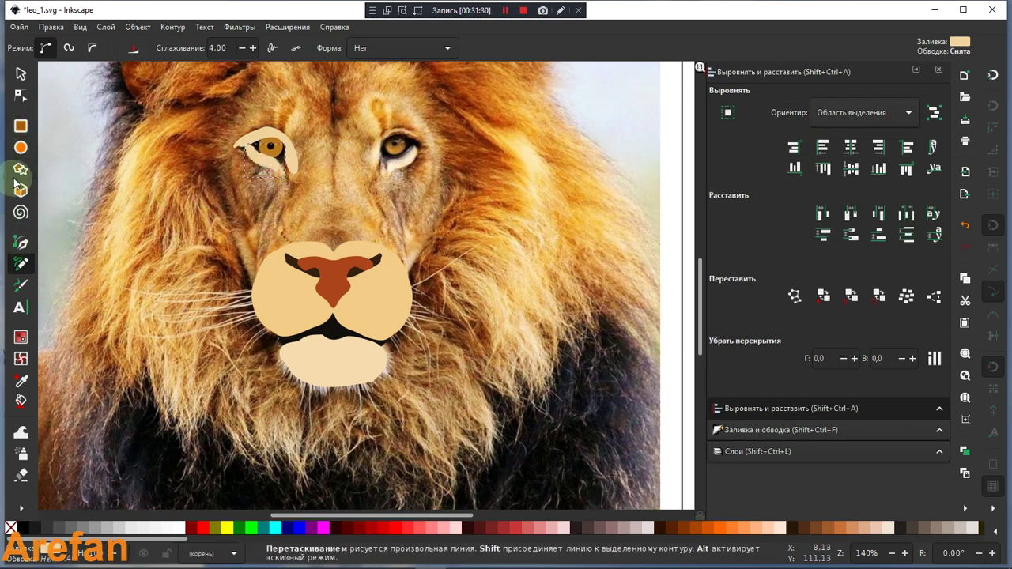
pyautogui.click(20, 94)
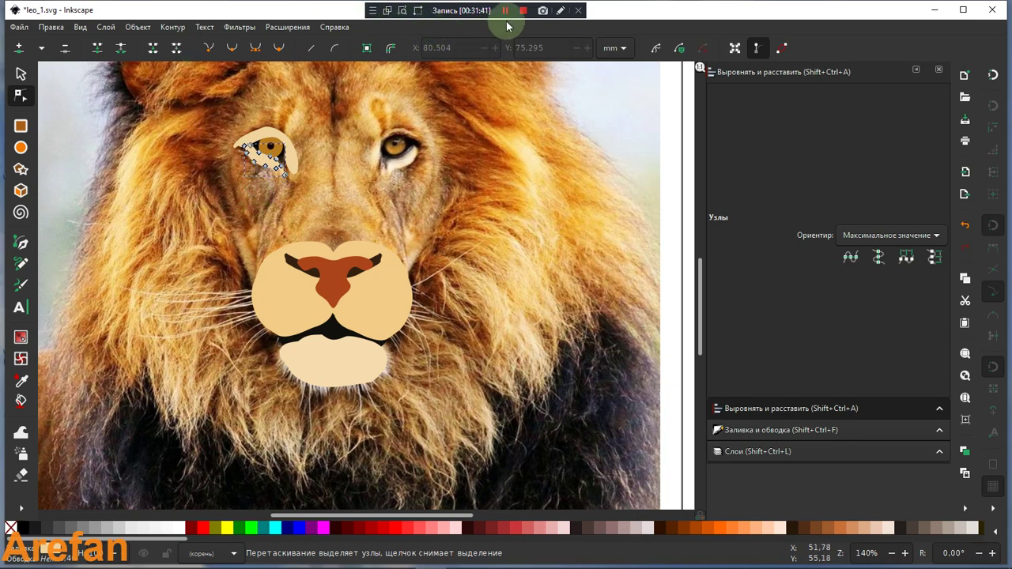
# Make the lower eye shape's nodes auto-smooth
pyautogui.click(560, 10)
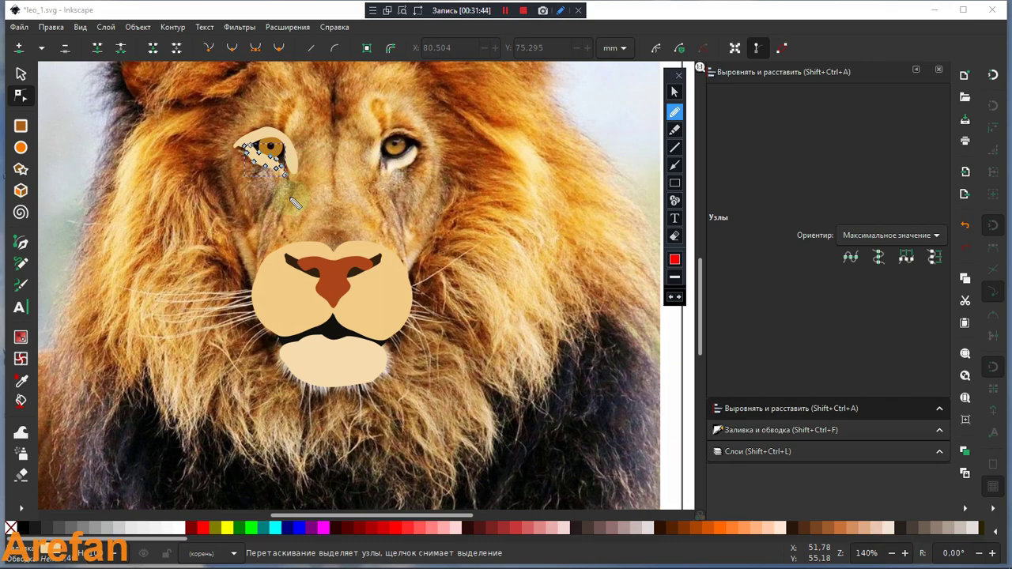
pyautogui.moveTo(290, 194)
pyautogui.mouseDown()
pyautogui.moveTo(267, 221)
pyautogui.moveTo(299, 215)
pyautogui.mouseUp()
pyautogui.moveTo(310, 176)
pyautogui.mouseDown()
pyautogui.moveTo(309, 218)
pyautogui.moveTo(325, 190)
pyautogui.moveTo(324, 215)
pyautogui.mouseUp()
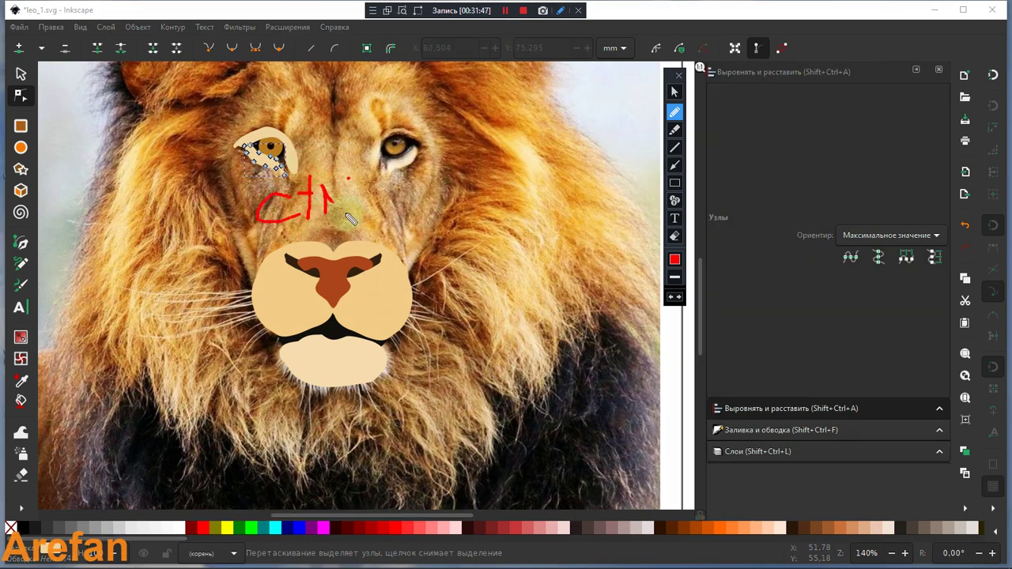
pyautogui.moveTo(345, 177)
pyautogui.mouseDown()
pyautogui.moveTo(365, 212)
pyautogui.moveTo(379, 188)
pyautogui.moveTo(377, 212)
pyautogui.mouseUp()
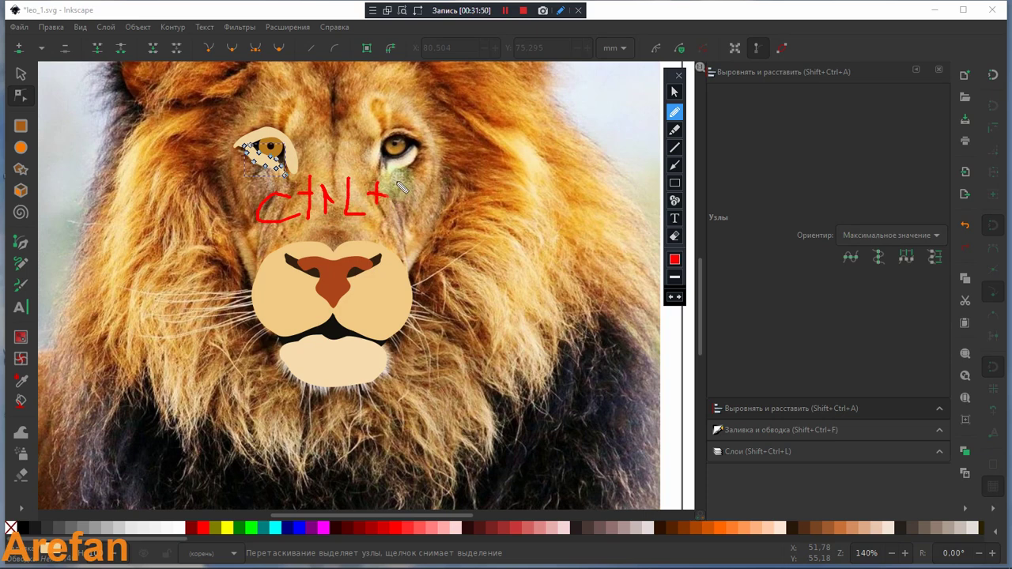
pyautogui.moveTo(402, 175)
pyautogui.mouseDown()
pyautogui.moveTo(401, 215)
pyautogui.moveTo(432, 215)
pyautogui.mouseUp()
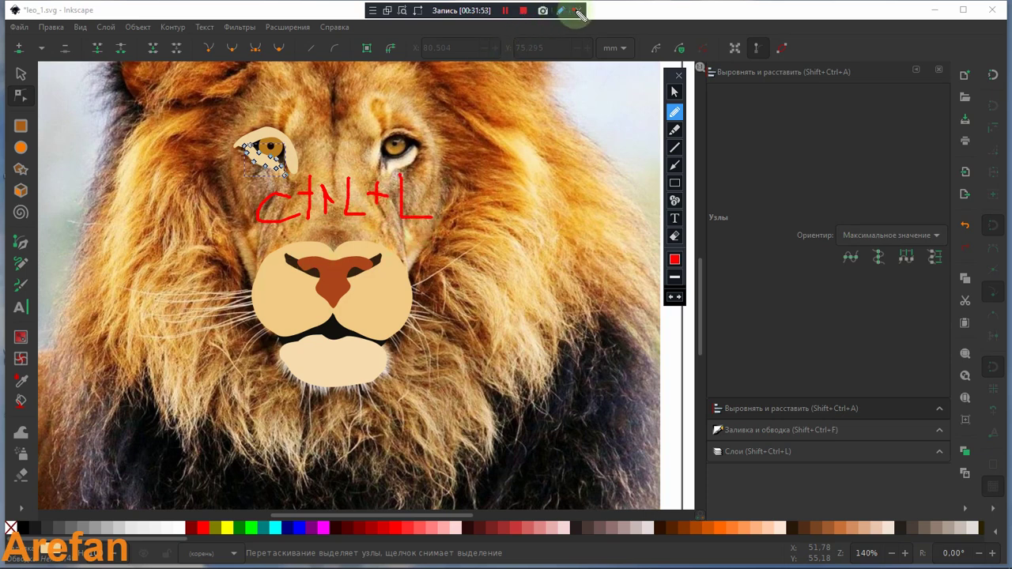
pyautogui.click(678, 76)
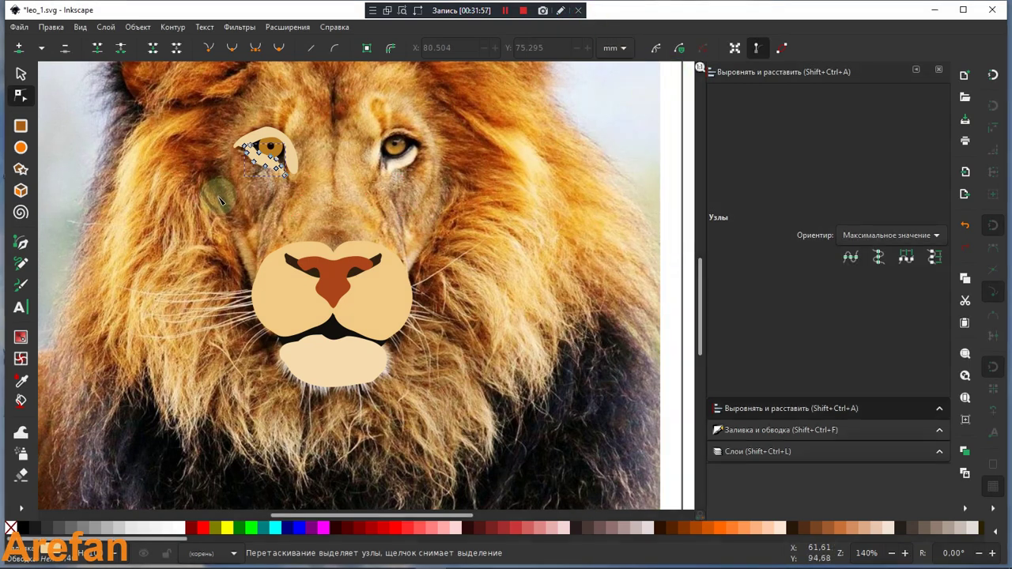
pyautogui.click(277, 50)
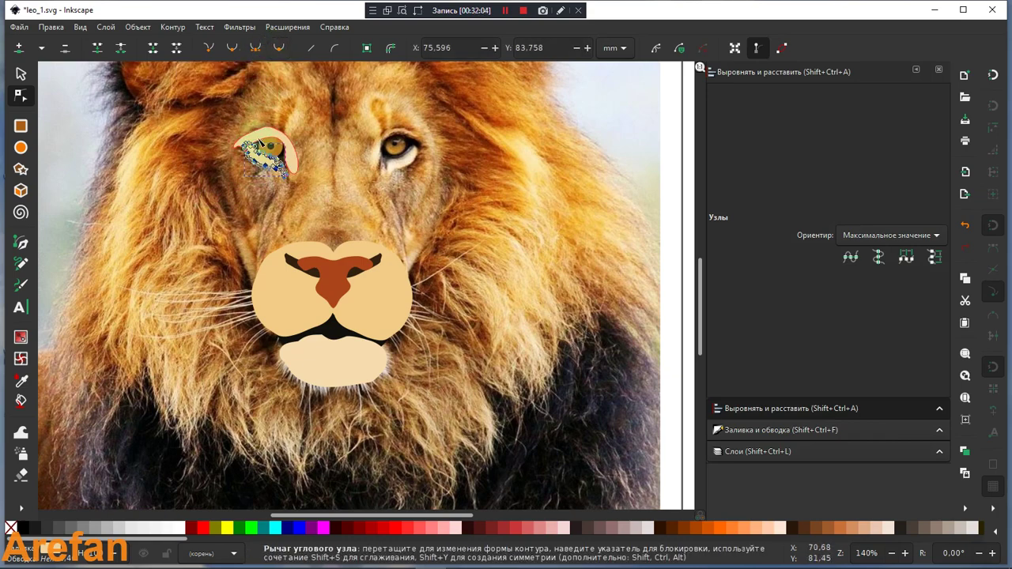
# Apply smooth to the selected eye nodes, then reselect the left-eye shape
pyautogui.click(560, 10)
pyautogui.moveTo(310, 184)
pyautogui.mouseDown()
pyautogui.moveTo(292, 210)
pyautogui.moveTo(320, 213)
pyautogui.mouseUp()
pyautogui.moveTo(341, 179)
pyautogui.mouseDown()
pyautogui.moveTo(338, 216)
pyautogui.moveTo(362, 191)
pyautogui.moveTo(371, 215)
pyautogui.moveTo(399, 212)
pyautogui.moveTo(409, 198)
pyautogui.moveTo(413, 226)
pyautogui.mouseUp()
pyautogui.moveTo(420, 170); pyautogui.dragTo(440, 228)
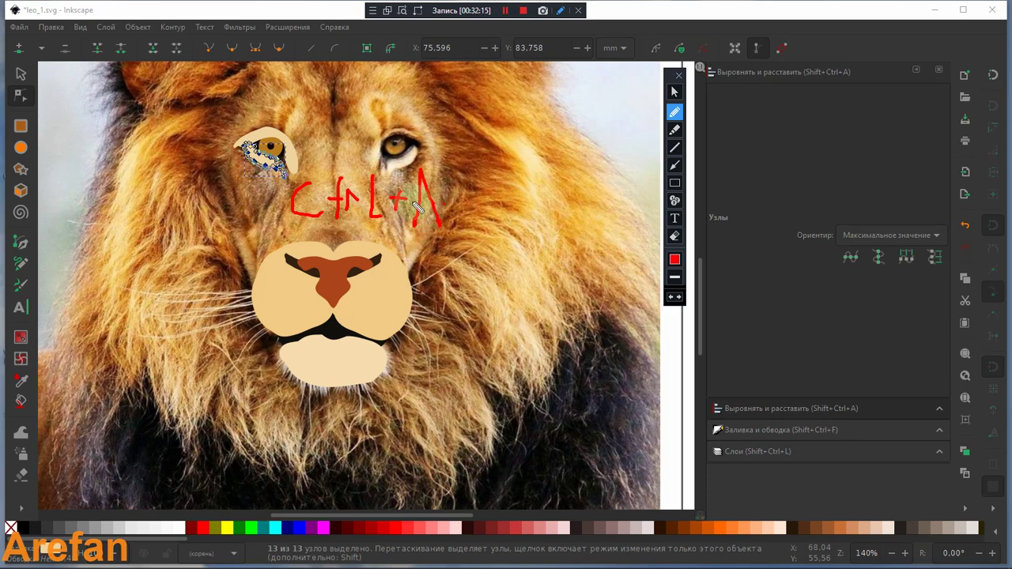
pyautogui.moveTo(229, 157)
pyautogui.mouseDown()
pyautogui.moveTo(294, 160)
pyautogui.moveTo(271, 189)
pyautogui.moveTo(231, 149)
pyautogui.mouseUp()
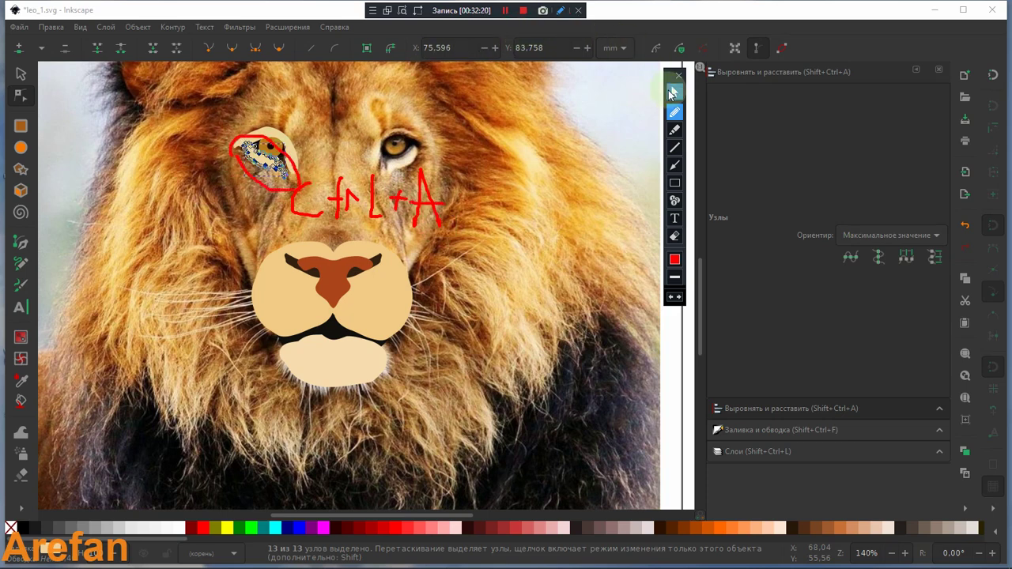
pyautogui.click(676, 77)
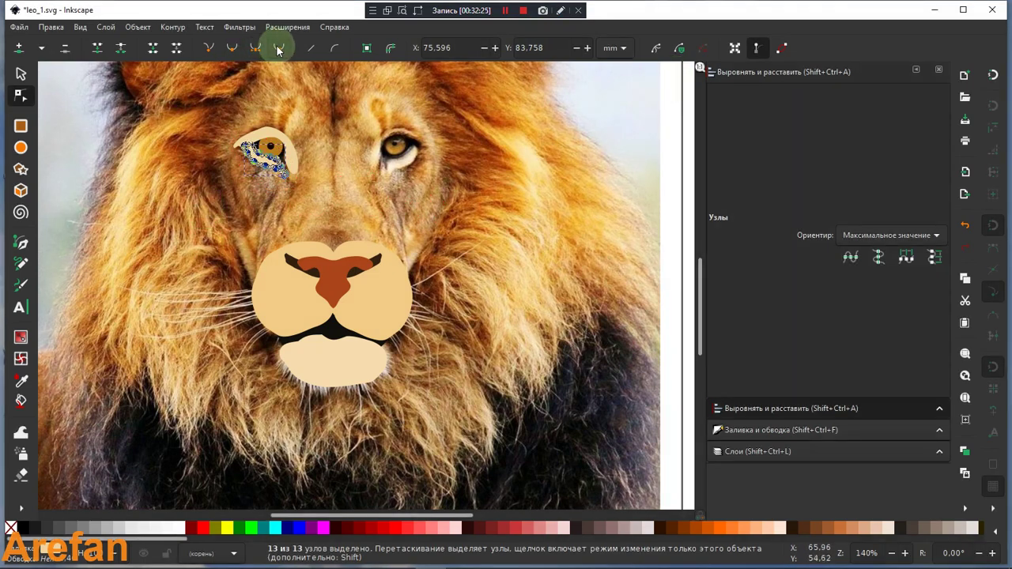
pyautogui.click(235, 52)
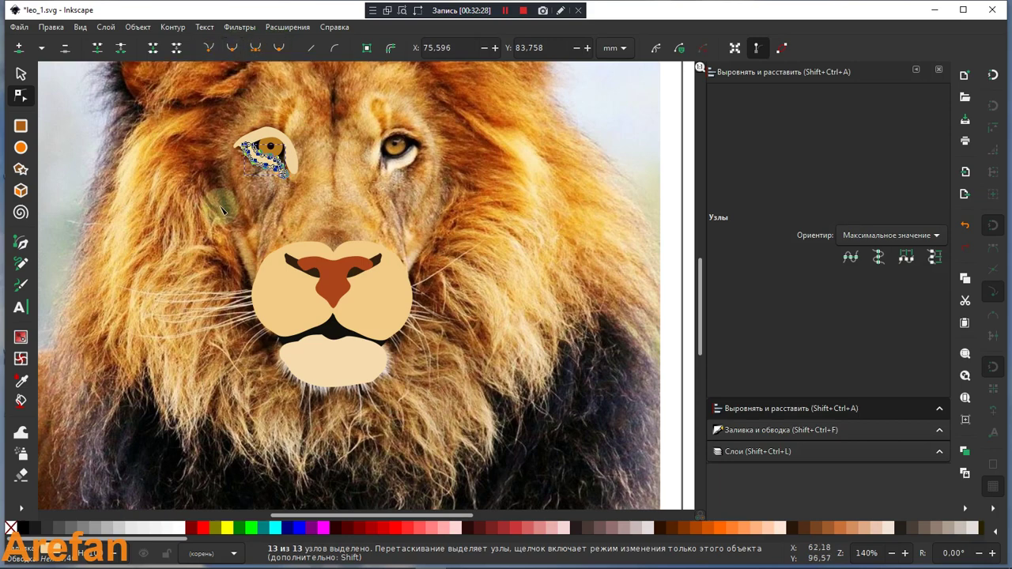
pyautogui.click(20, 73)
pyautogui.click(178, 149)
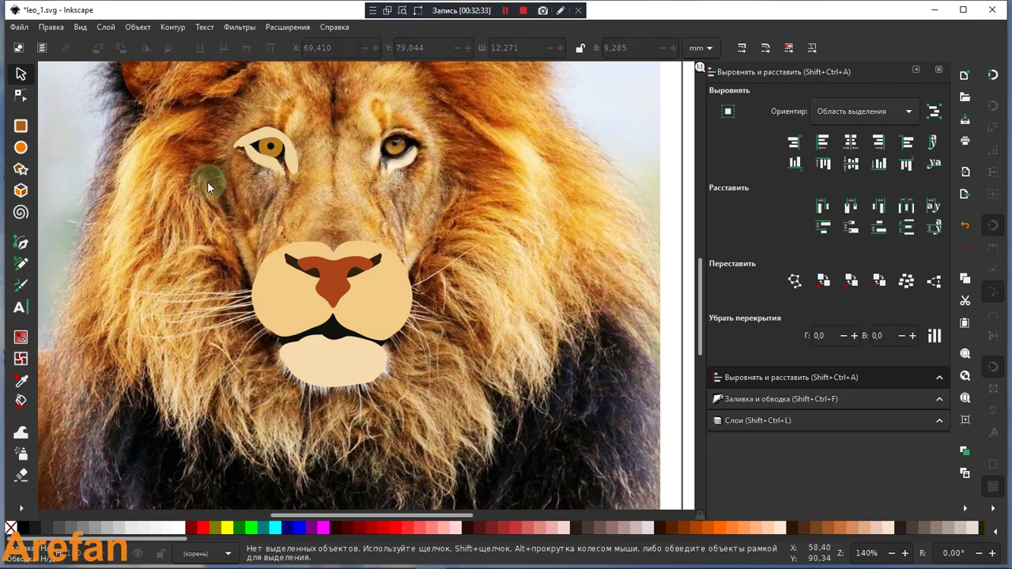
pyautogui.click(255, 140)
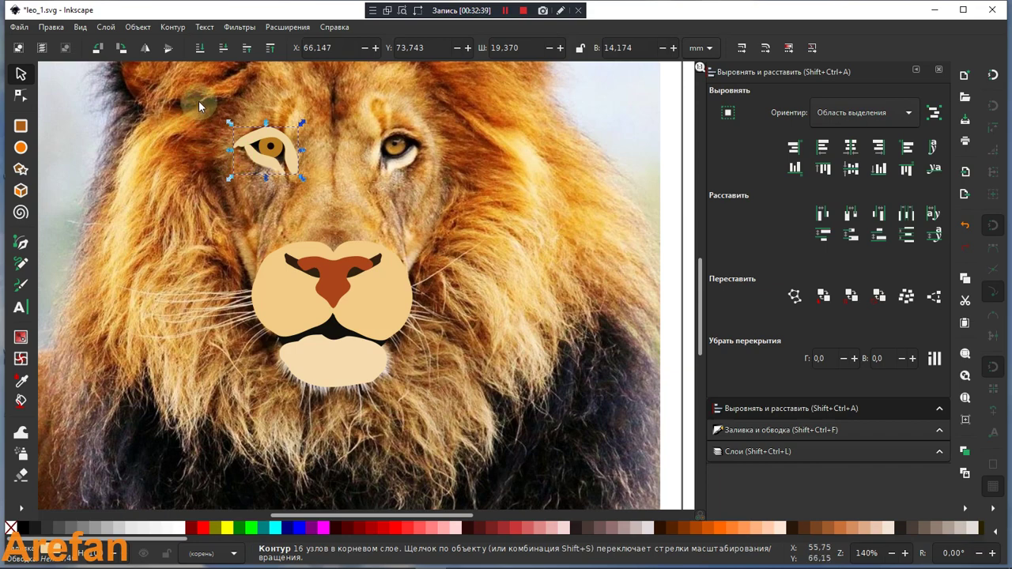
# Flip the four left-eye parts horizontally and place a duplicate over the lion's right eye
pyautogui.moveTo(198, 101); pyautogui.dragTo(333, 209)
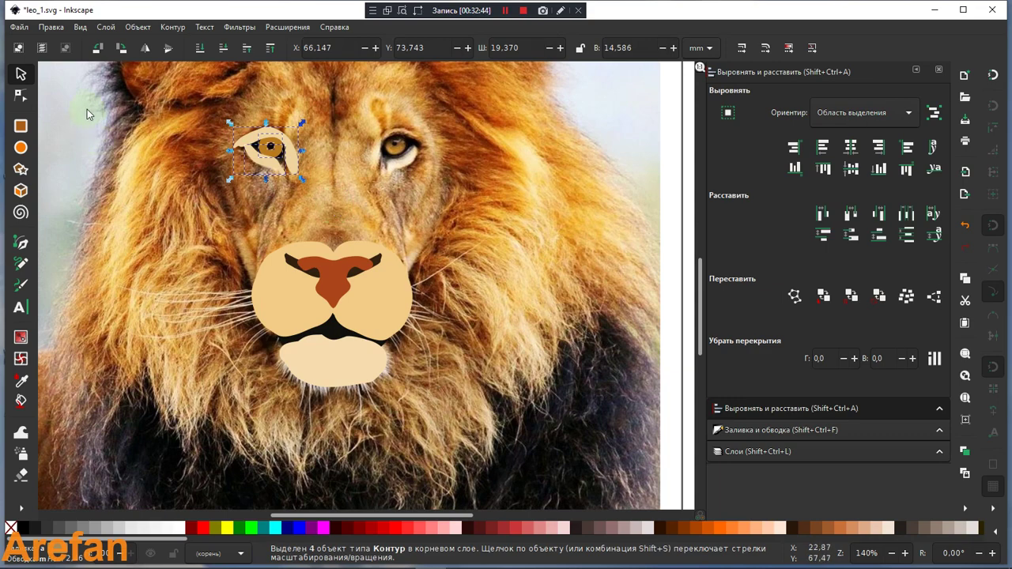
pyautogui.press('ctrl')
pyautogui.click(142, 50)
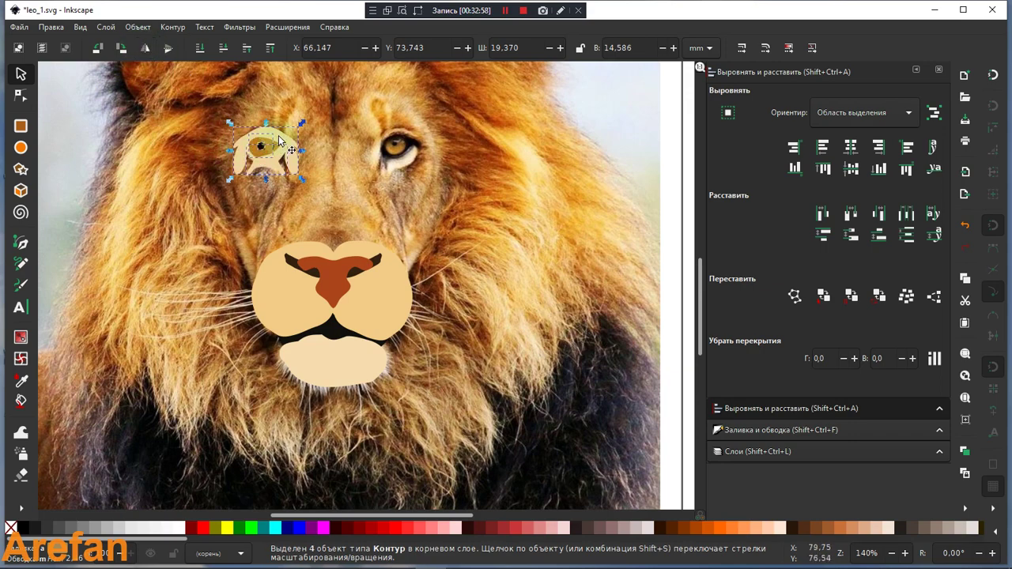
pyautogui.hotkey('ctrl', 'd')
pyautogui.moveTo(278, 140); pyautogui.dragTo(420, 140)
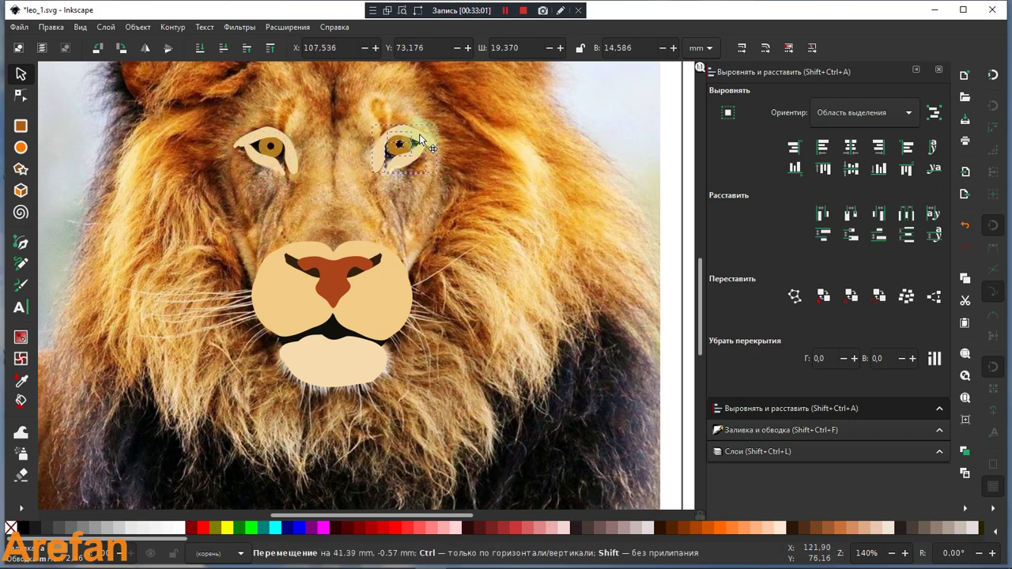
pyautogui.moveTo(421, 139); pyautogui.dragTo(419, 139)
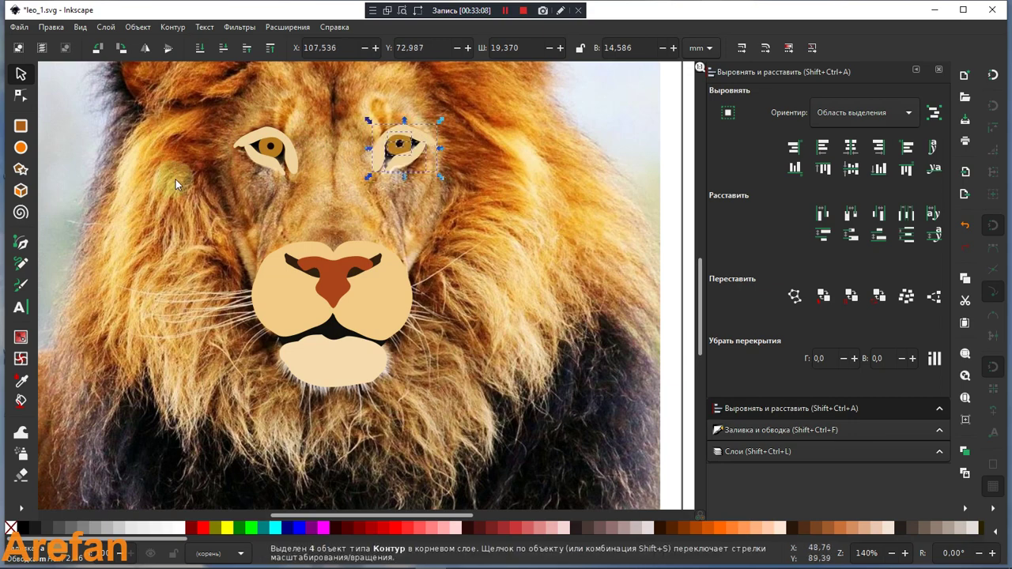
pyautogui.click(200, 174)
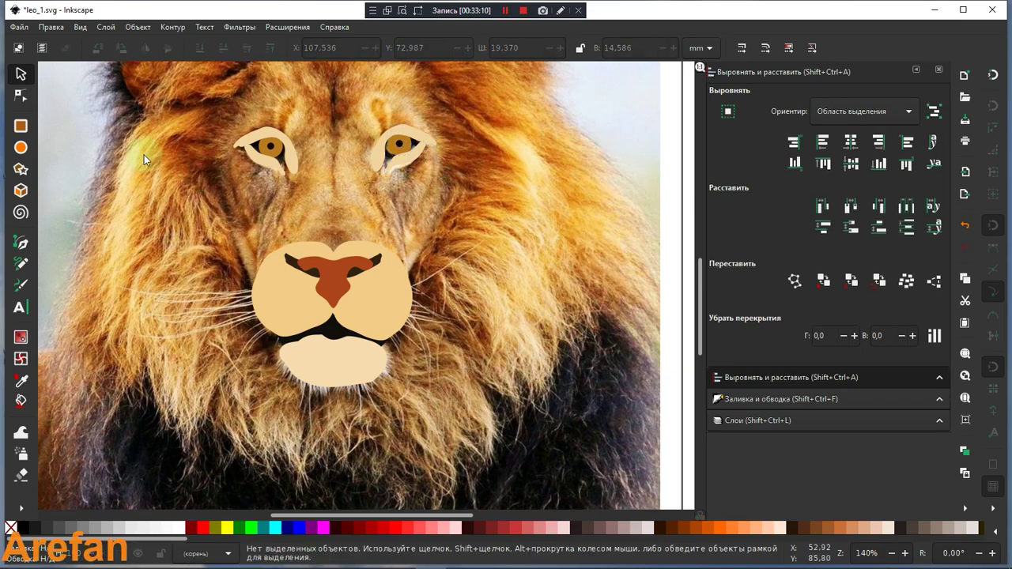
# Raise the right eye's iris to the top and give it the dark pupil colour sampled from the canvas
pyautogui.click(281, 151)
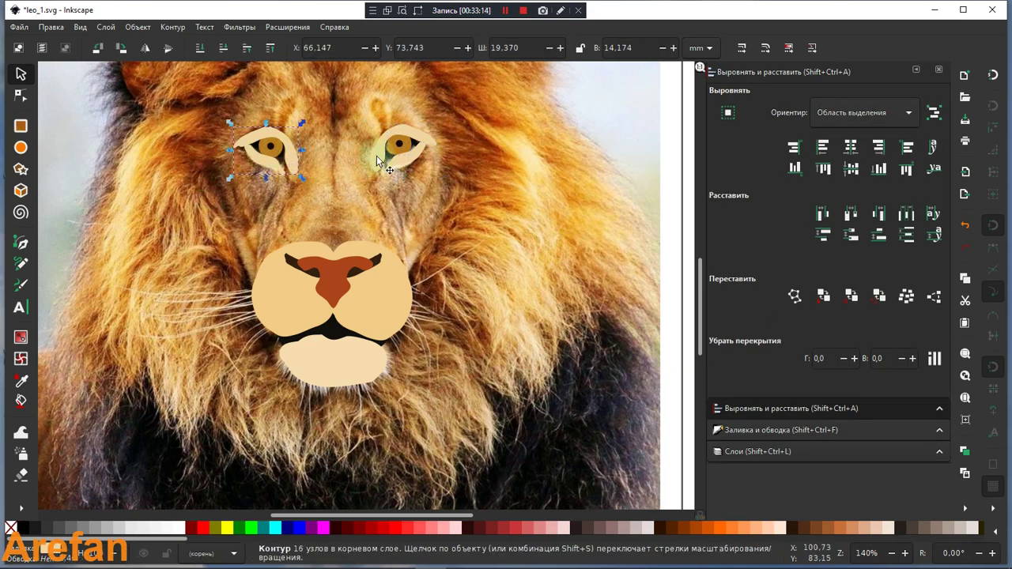
pyautogui.click(394, 146)
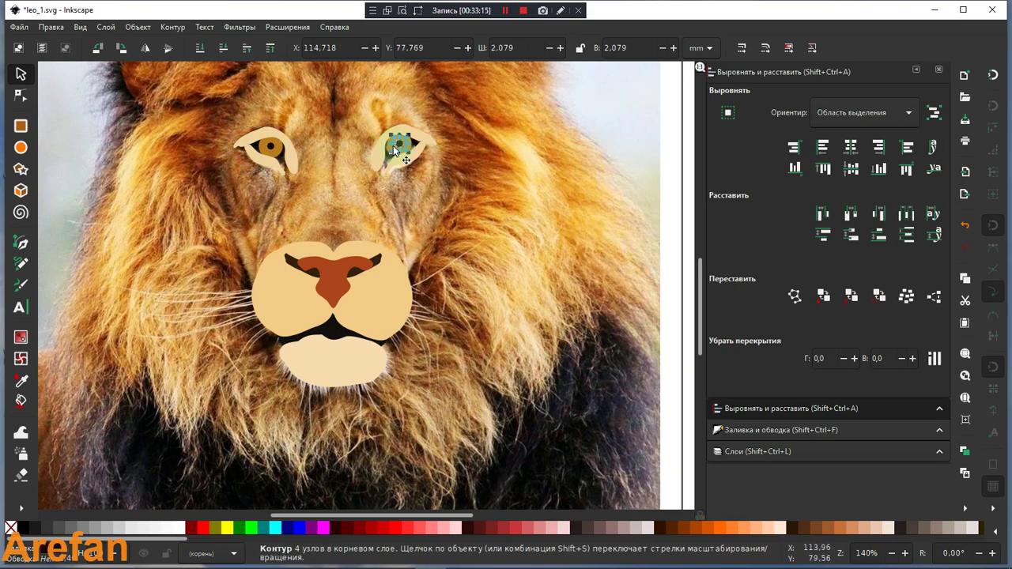
pyautogui.click(387, 152)
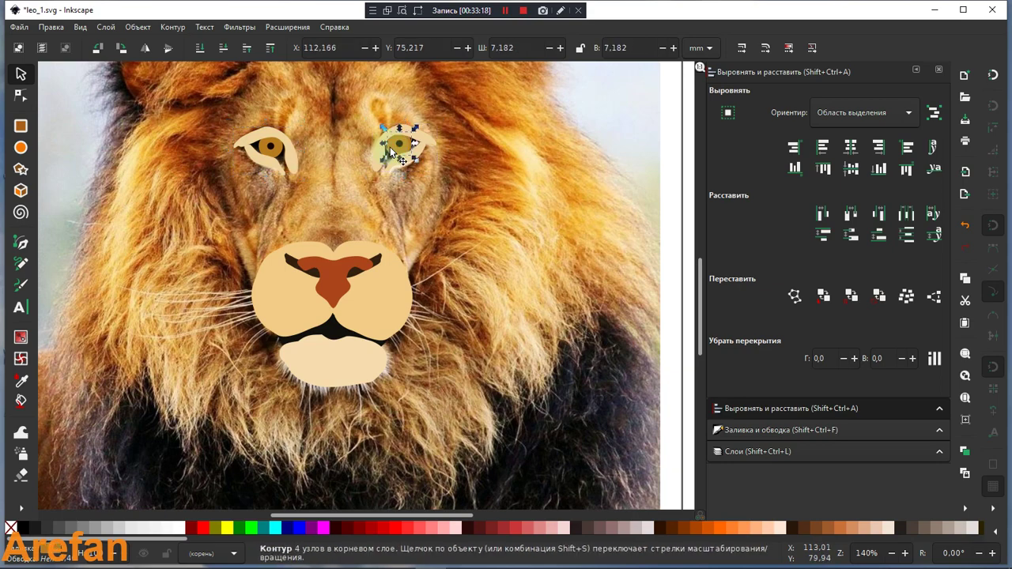
pyautogui.click(396, 147)
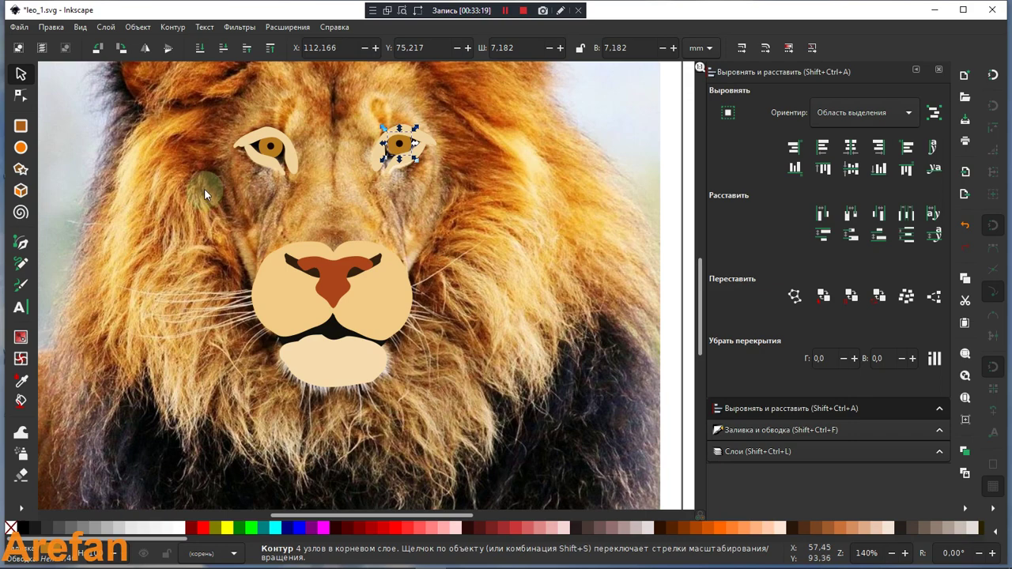
pyautogui.press('ctrl')
pyautogui.press('Home')
pyautogui.click(21, 382)
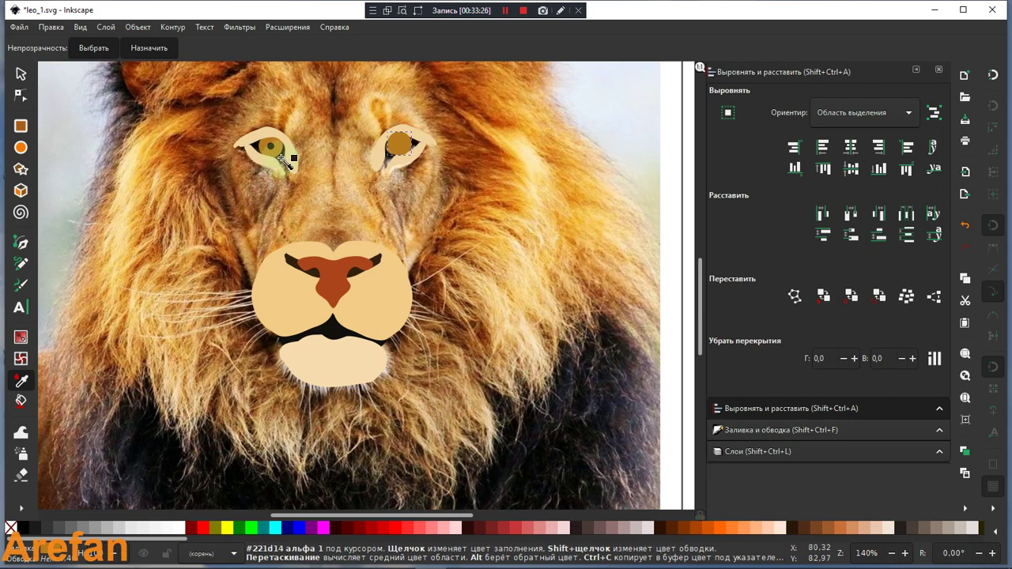
pyautogui.click(282, 155)
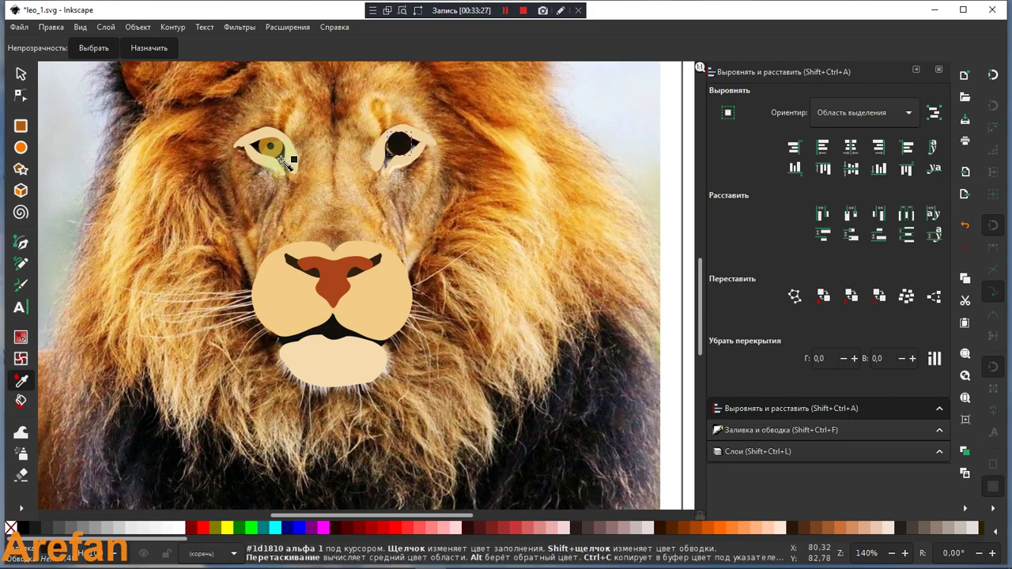
# Move the right eye's dark path nodes into a rough almond outline
pyautogui.click(19, 94)
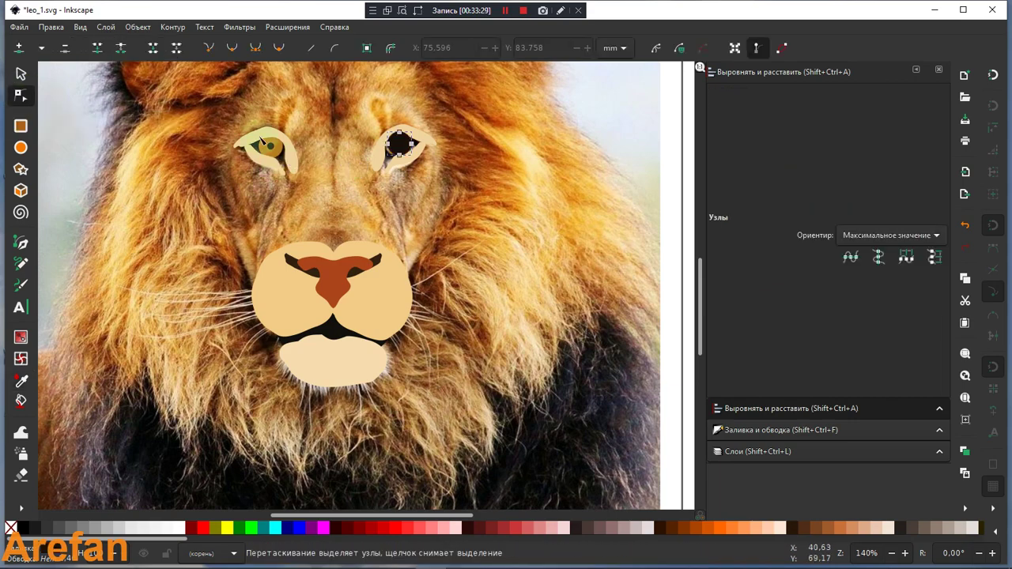
pyautogui.click(395, 158)
pyautogui.moveTo(397, 160)
pyautogui.mouseDown()
pyautogui.moveTo(381, 169)
pyautogui.moveTo(432, 147)
pyautogui.moveTo(379, 151)
pyautogui.mouseUp()
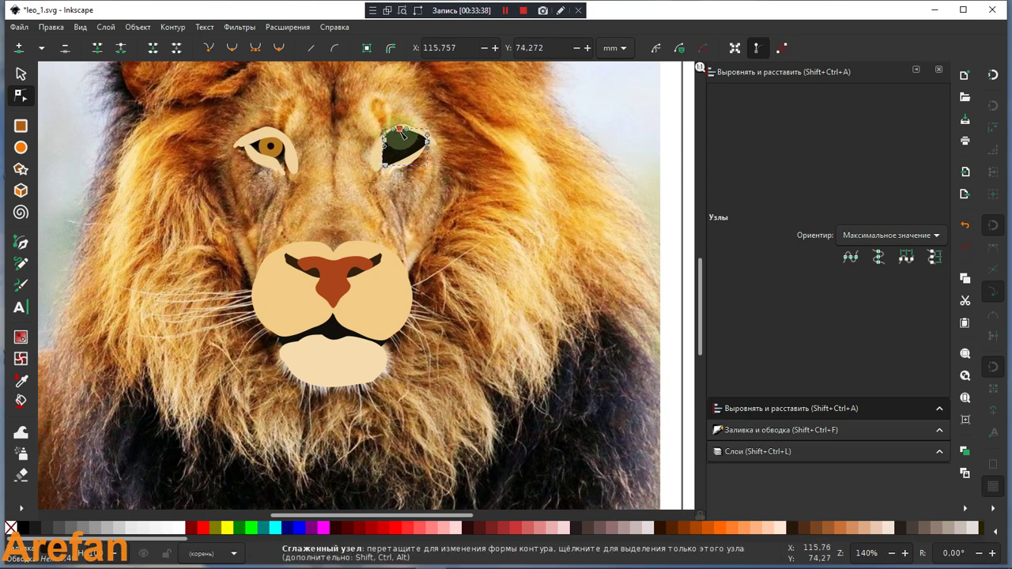
pyautogui.moveTo(385, 140); pyautogui.dragTo(381, 146)
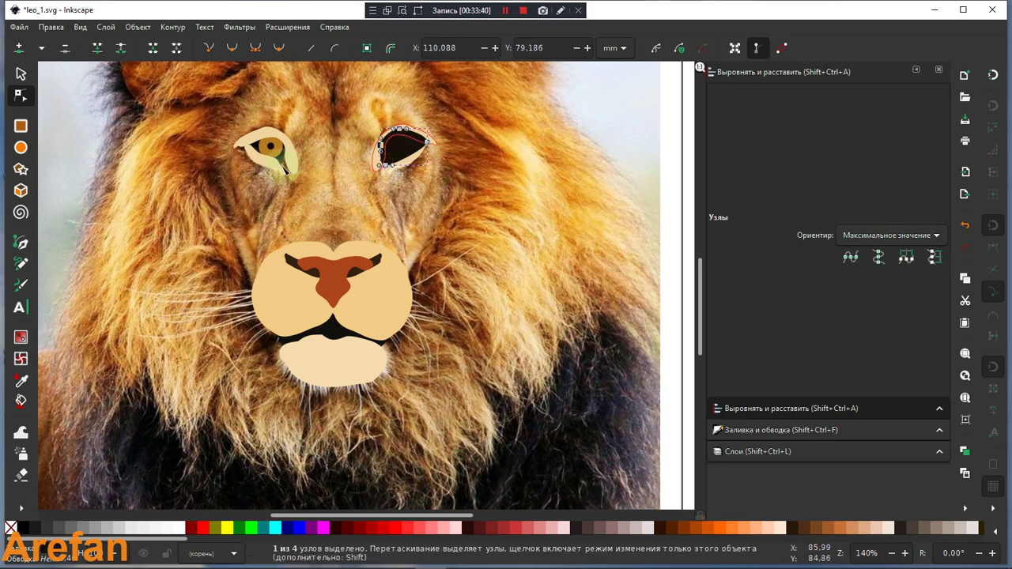
pyautogui.click(20, 74)
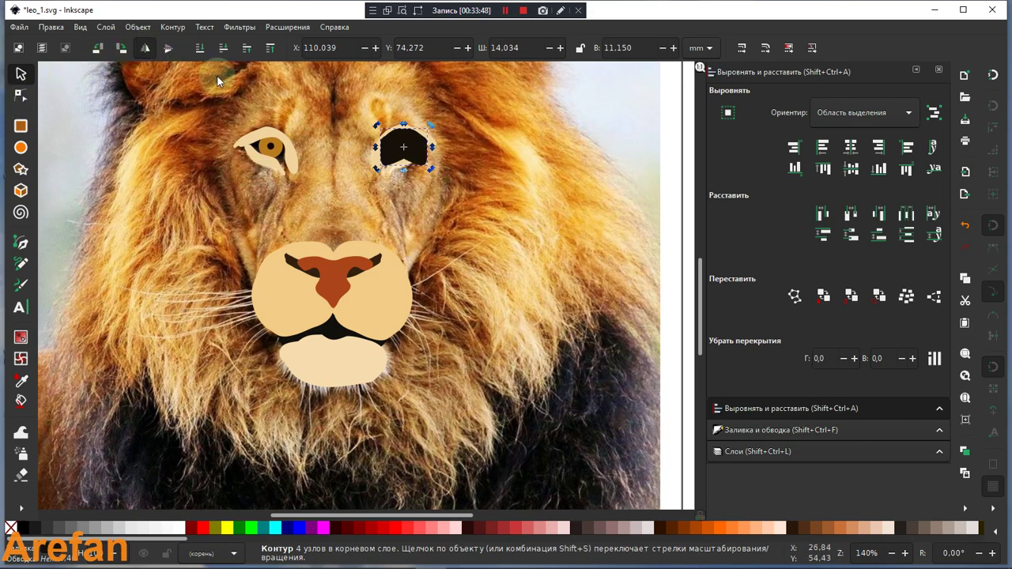
# Lower the moved dark shape and the right eye's black shape two levels each so the orange iris shows
pyautogui.moveTo(407, 142); pyautogui.dragTo(274, 156)
pyautogui.press('pagedown')
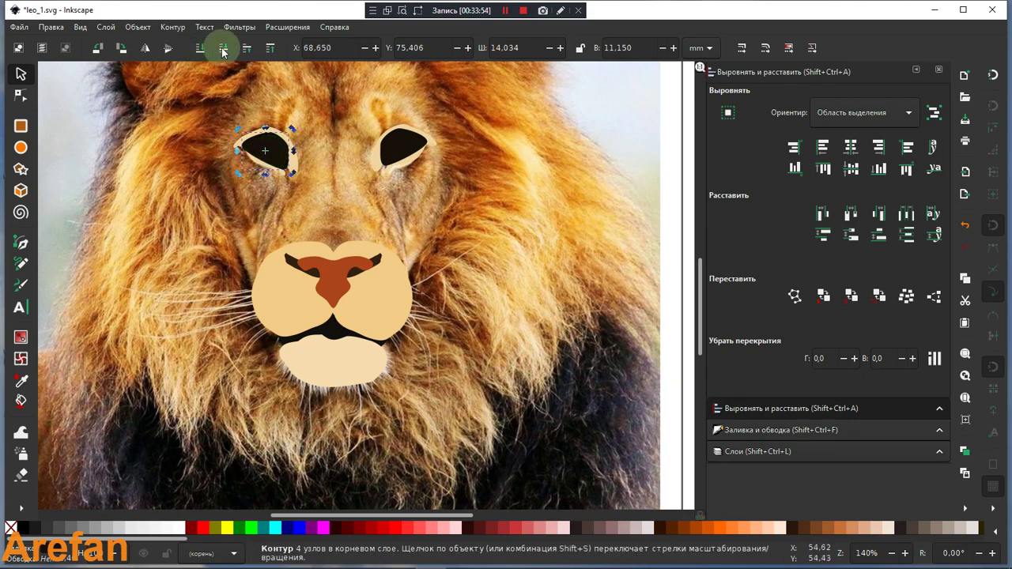
pyautogui.click(221, 48)
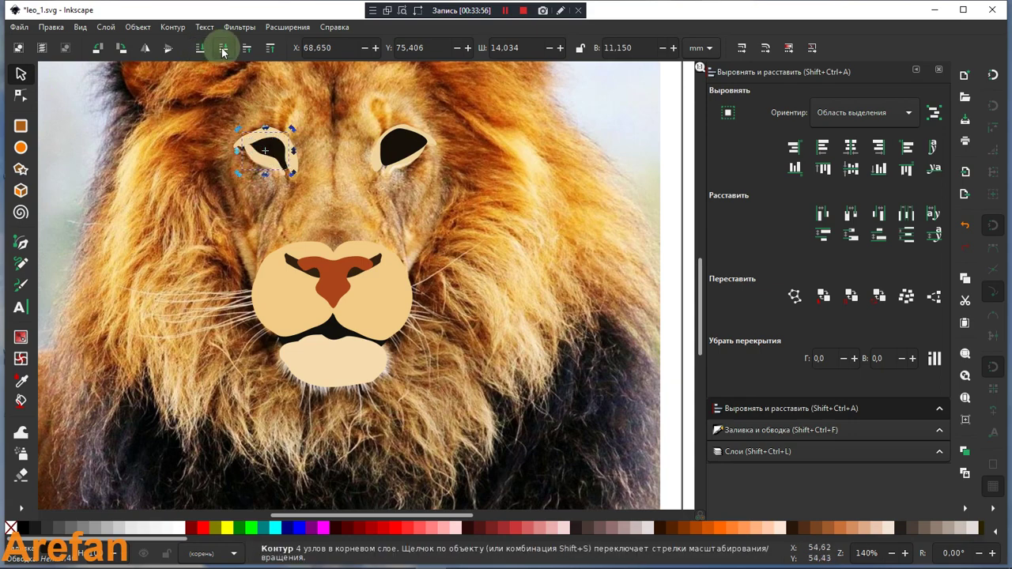
pyautogui.click(222, 48)
pyautogui.click(404, 154)
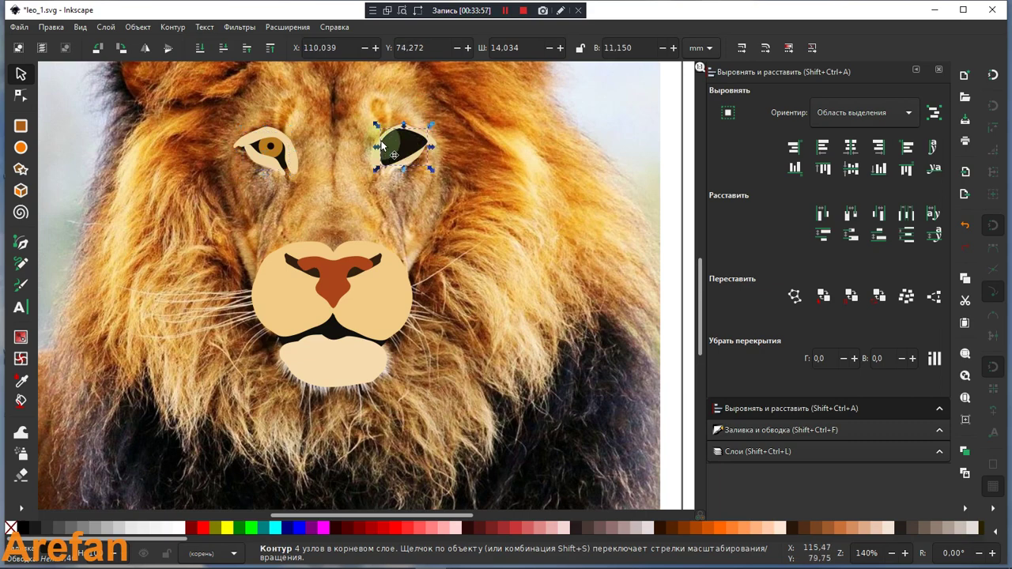
pyautogui.click(223, 45)
pyautogui.click(223, 46)
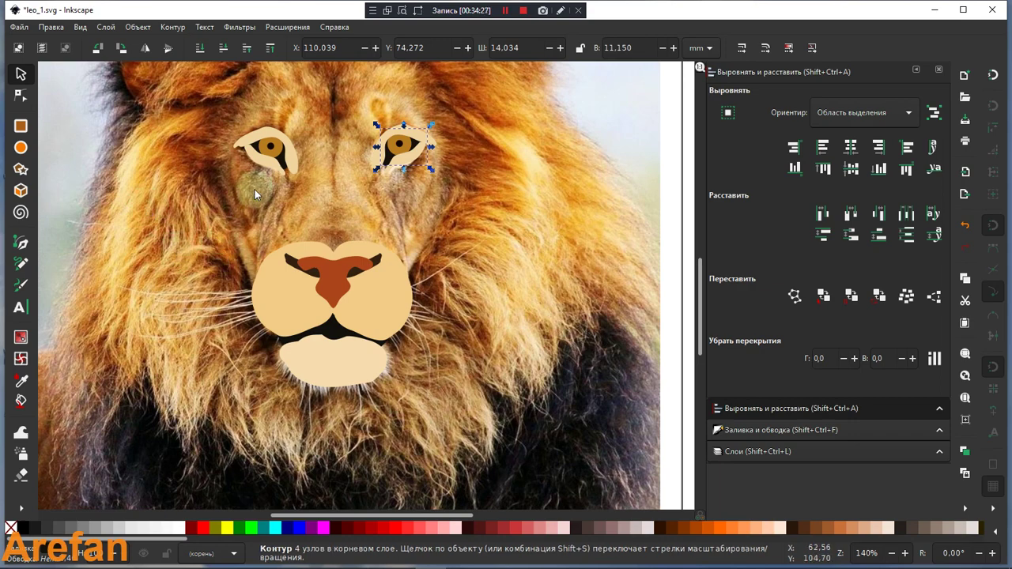
pyautogui.scroll(2, 315, 224)
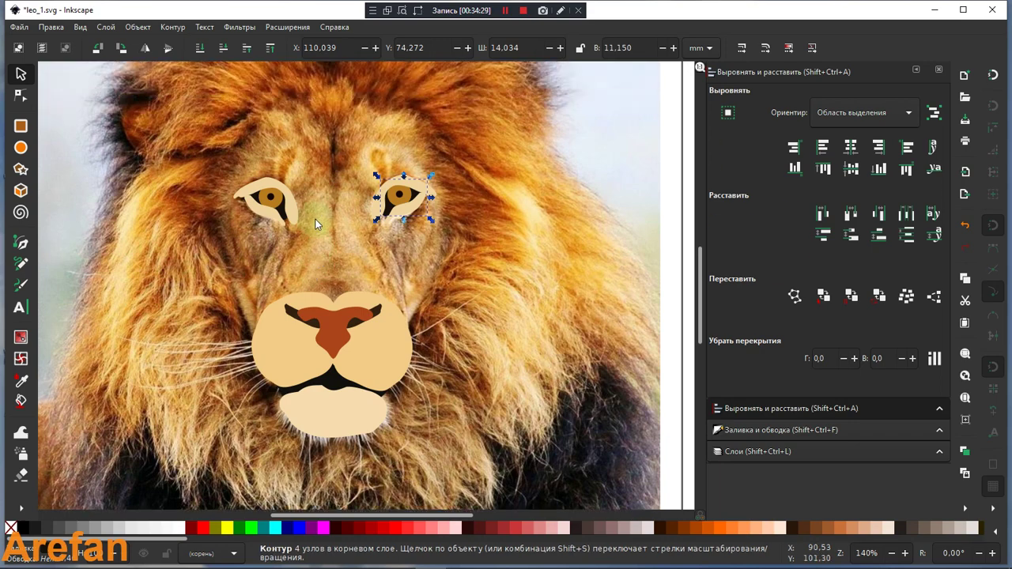
pyautogui.scroll(-1, 314, 224)
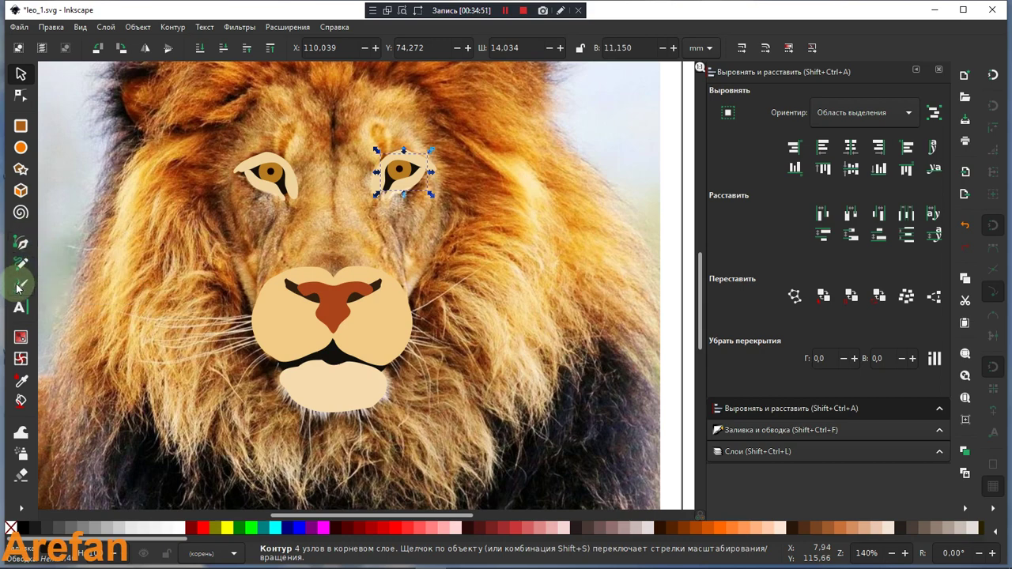
# Draw a freehand forehead outline and fill it with brown #ac622d sampled from the fur
pyautogui.click(20, 263)
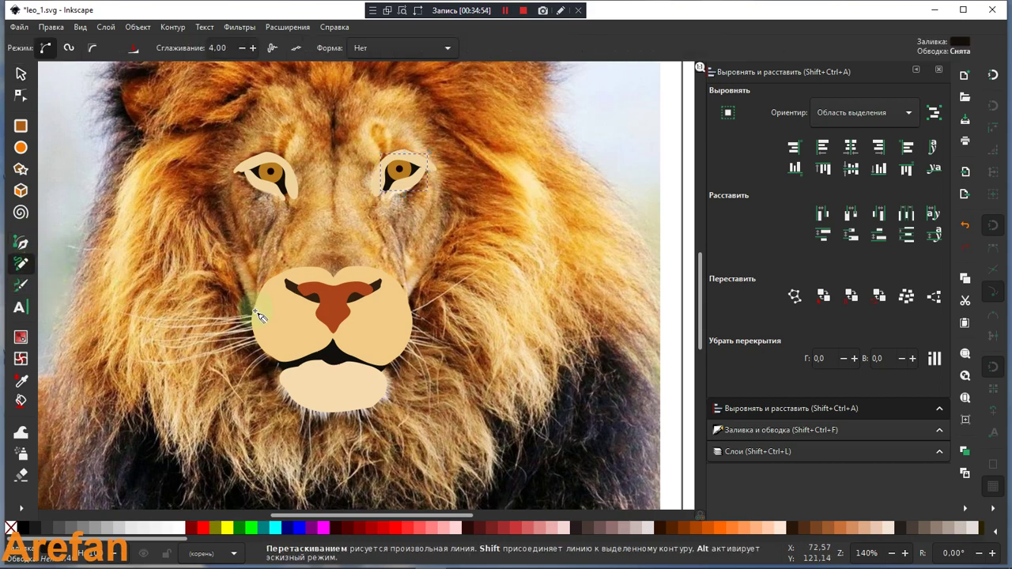
pyautogui.moveTo(259, 318)
pyautogui.mouseDown()
pyautogui.moveTo(268, 247)
pyautogui.moveTo(303, 194)
pyautogui.moveTo(392, 255)
pyautogui.moveTo(342, 334)
pyautogui.moveTo(225, 329)
pyautogui.mouseUp()
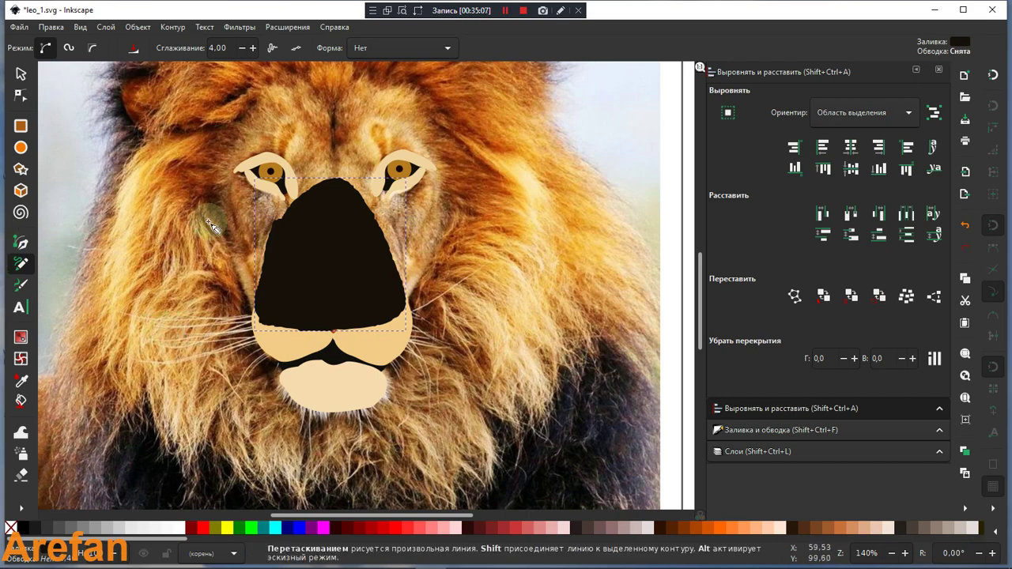
pyautogui.click(21, 382)
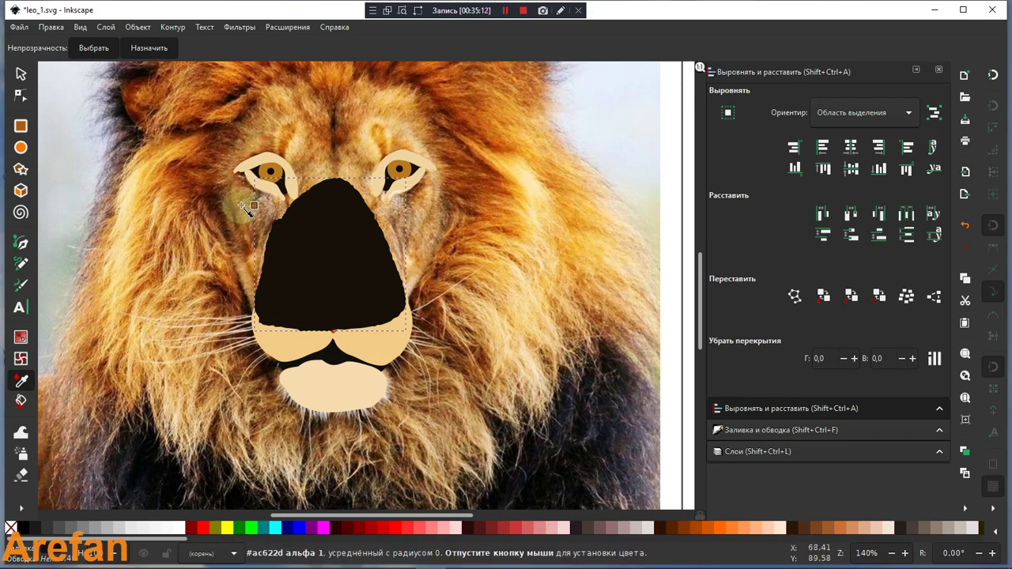
pyautogui.click(243, 207)
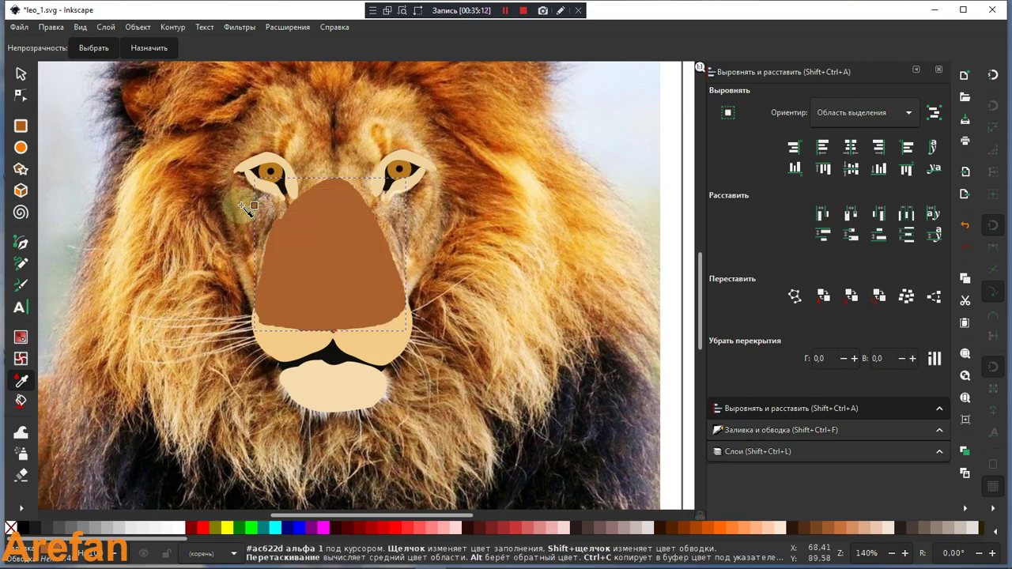
pyautogui.click(20, 96)
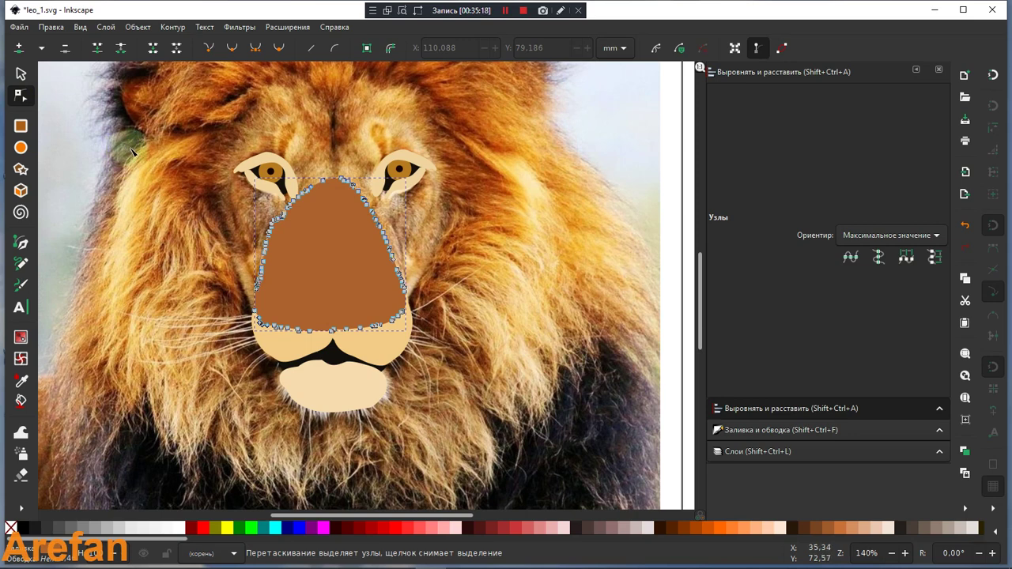
# Add a node on the forehead shape's right edge and drag its side nodes outward into a rounded dome
pyautogui.hotkey('ctrl', 'l')
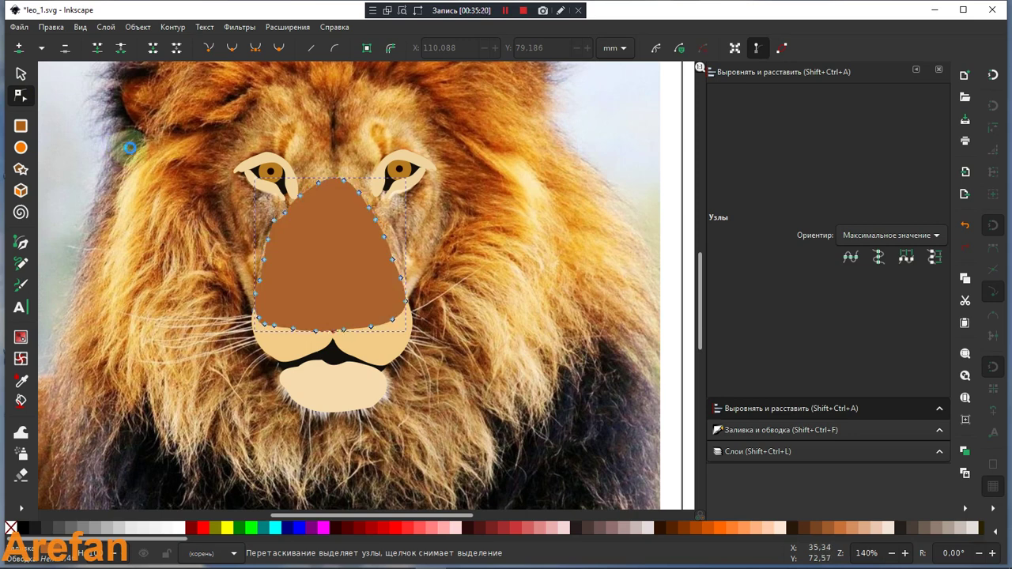
pyautogui.hotkey('ctrl', 'z')
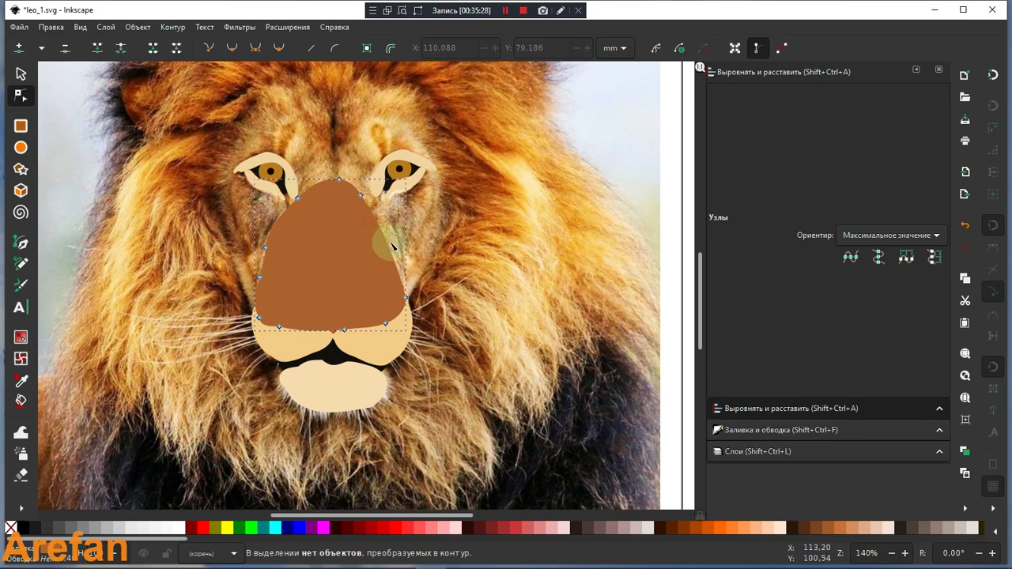
pyautogui.click(387, 242)
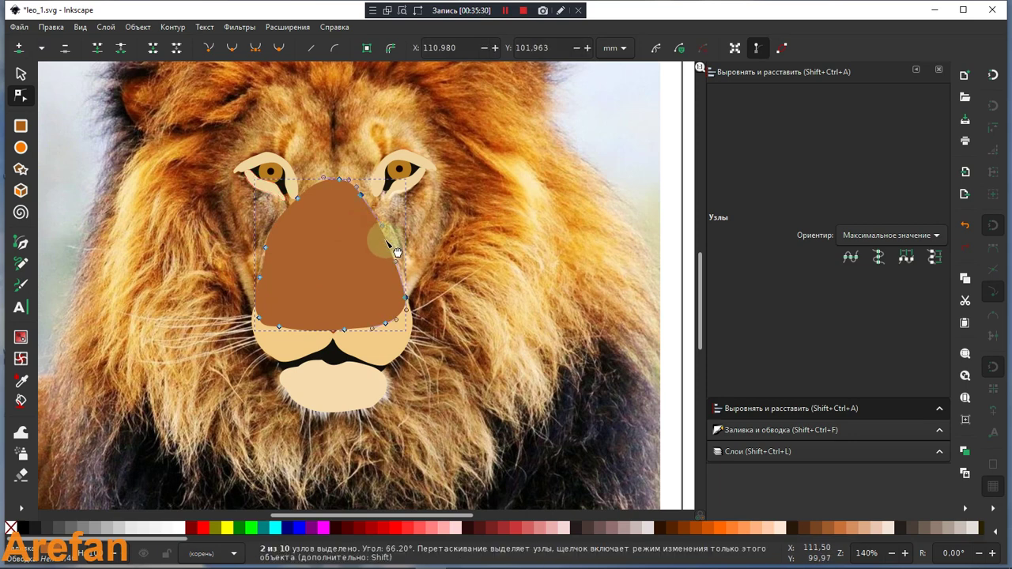
pyautogui.click(20, 49)
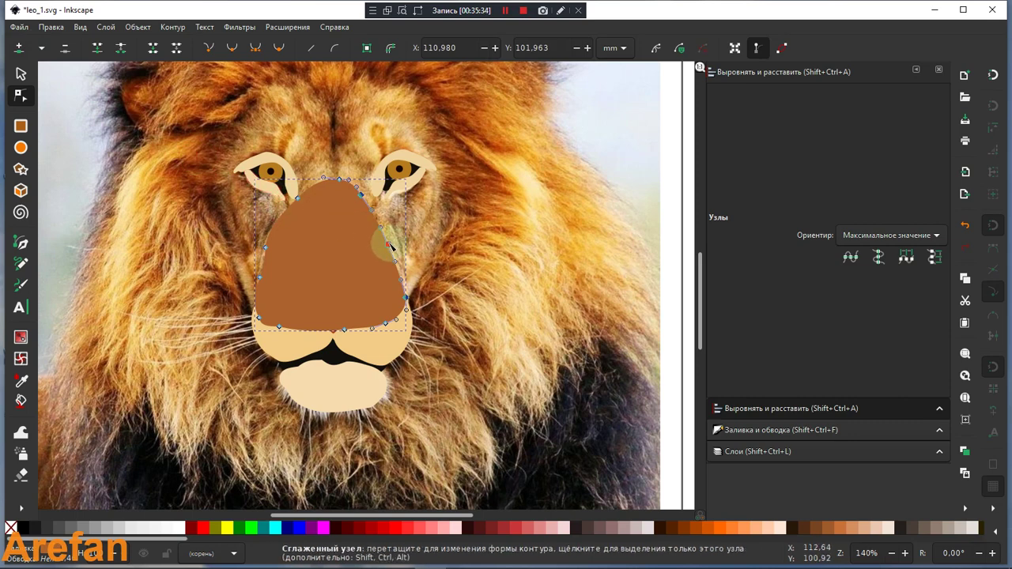
pyautogui.moveTo(388, 245); pyautogui.dragTo(394, 248)
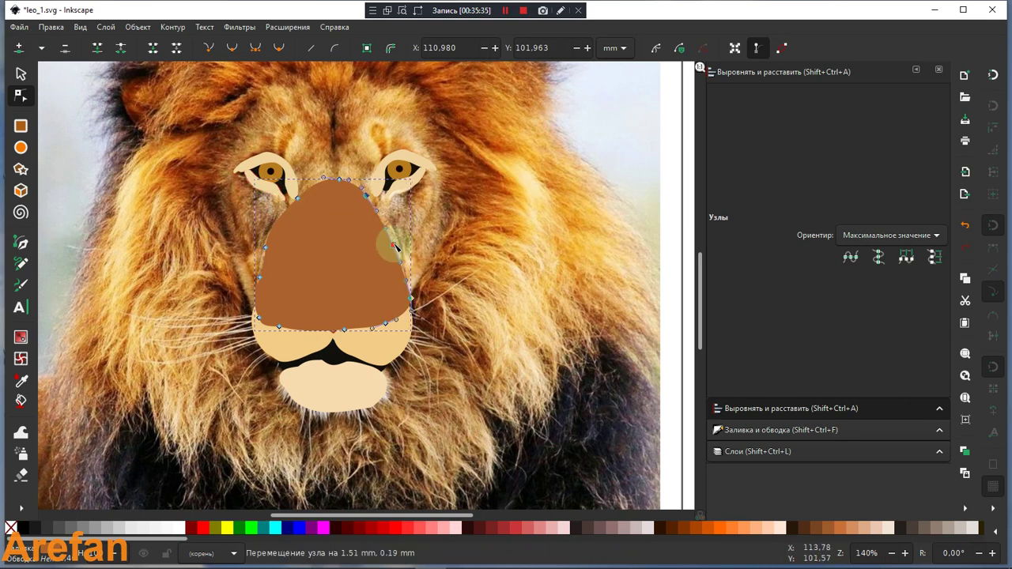
pyautogui.click(265, 248)
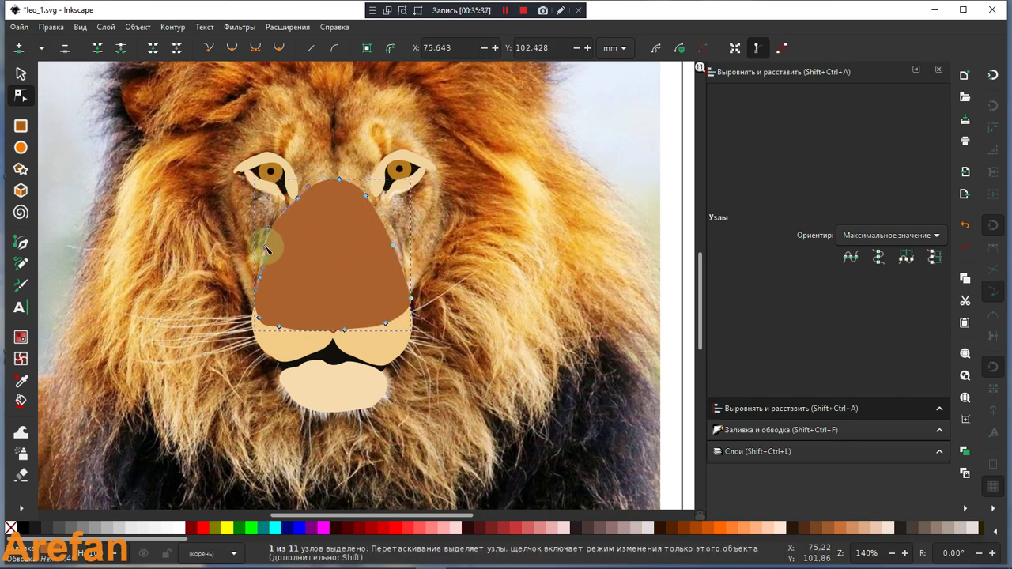
pyautogui.moveTo(265, 248); pyautogui.dragTo(272, 229)
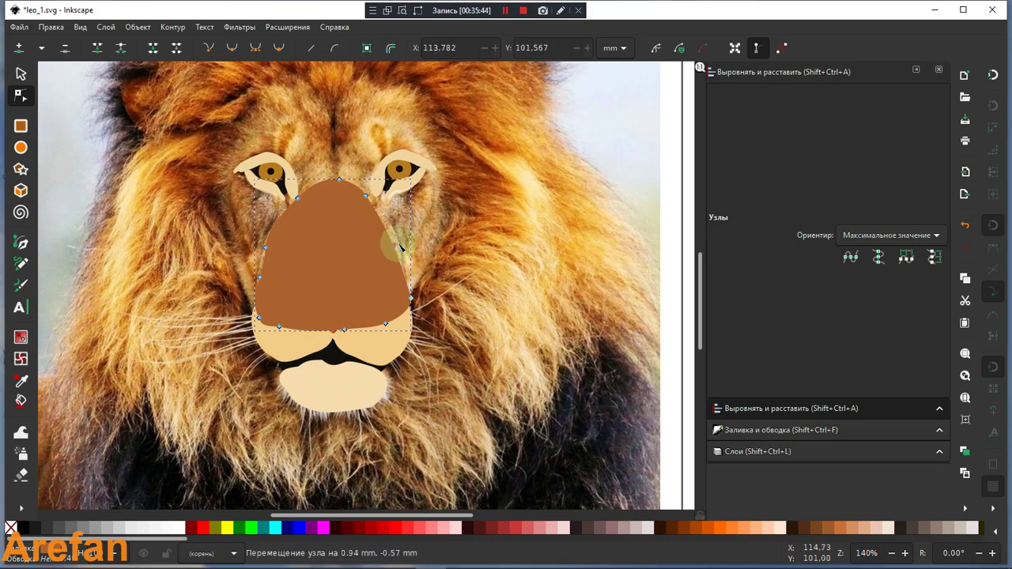
pyautogui.moveTo(399, 247); pyautogui.dragTo(404, 245)
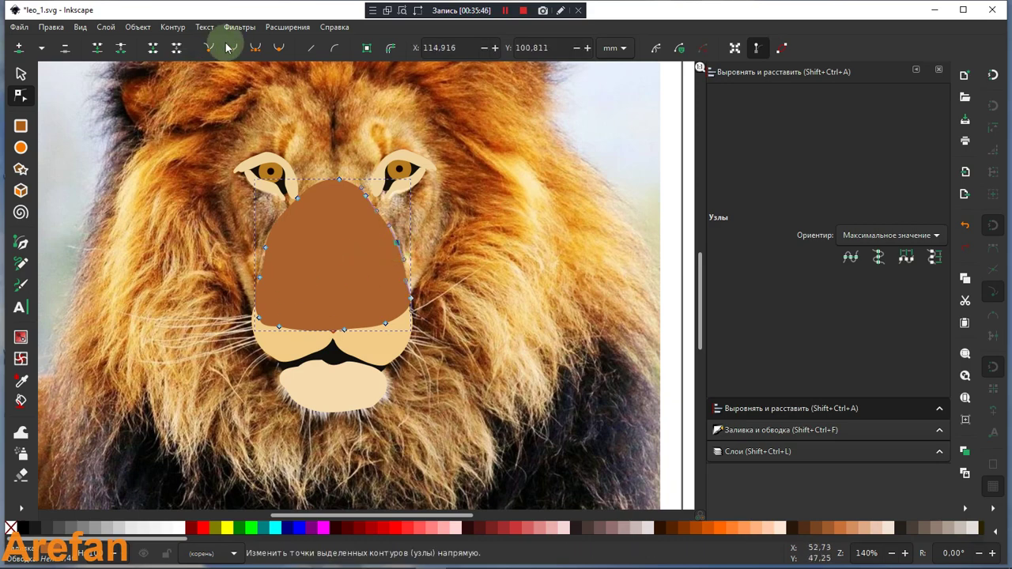
# Send the brown forehead shape to the bottom, then raise it one level to sit just above the photo
pyautogui.click(20, 73)
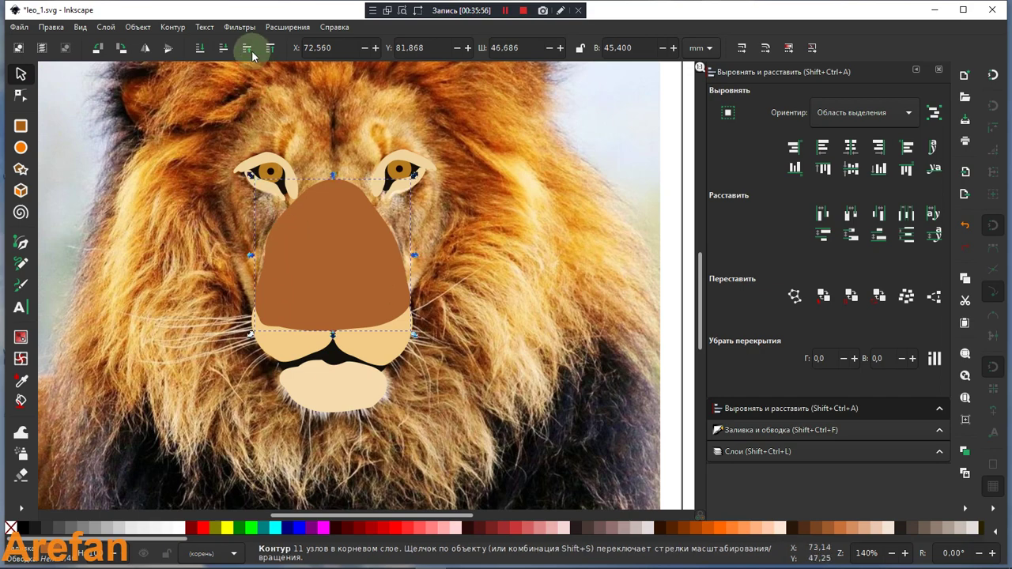
pyautogui.click(198, 50)
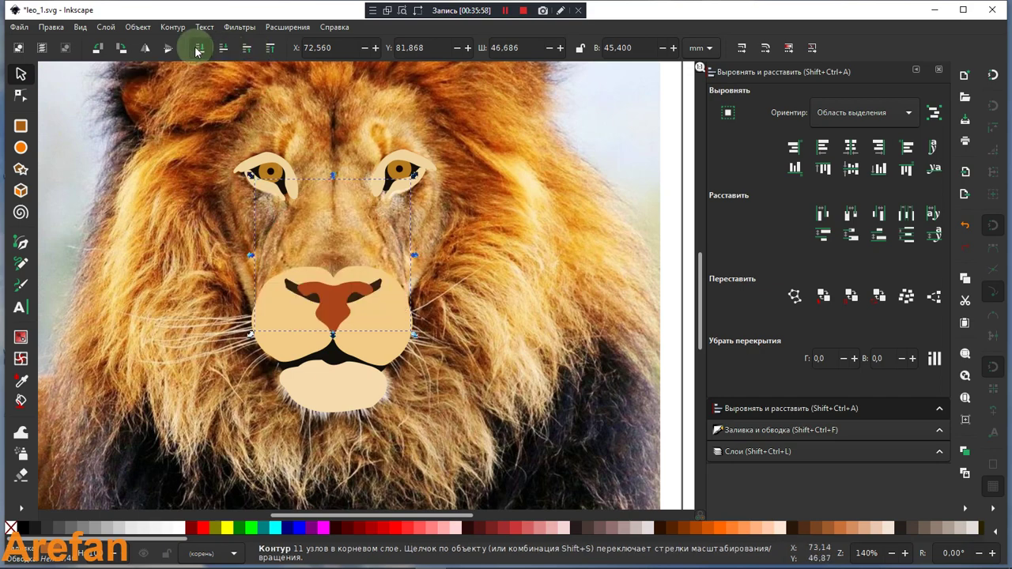
pyautogui.click(245, 49)
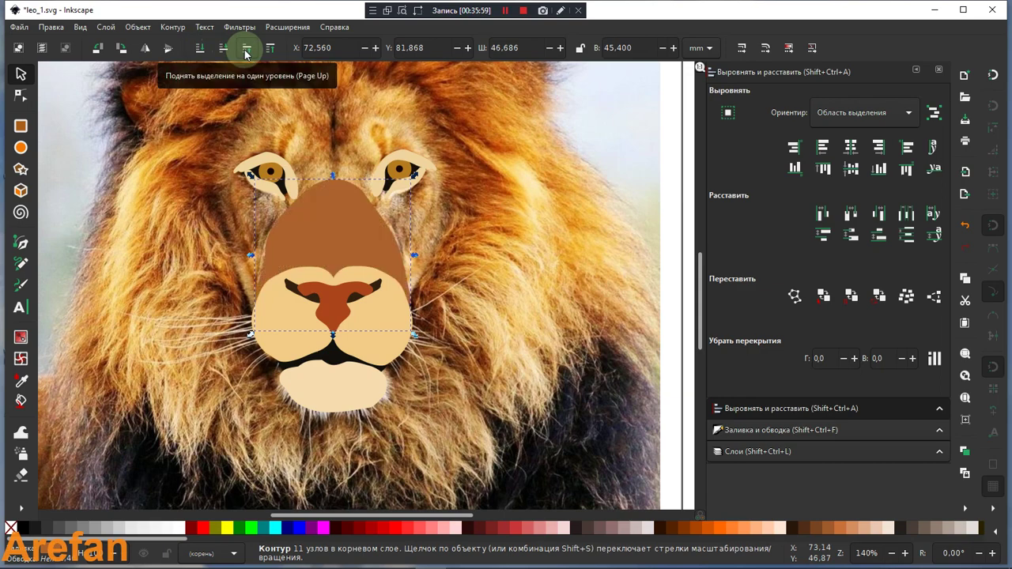
pyautogui.click(313, 229)
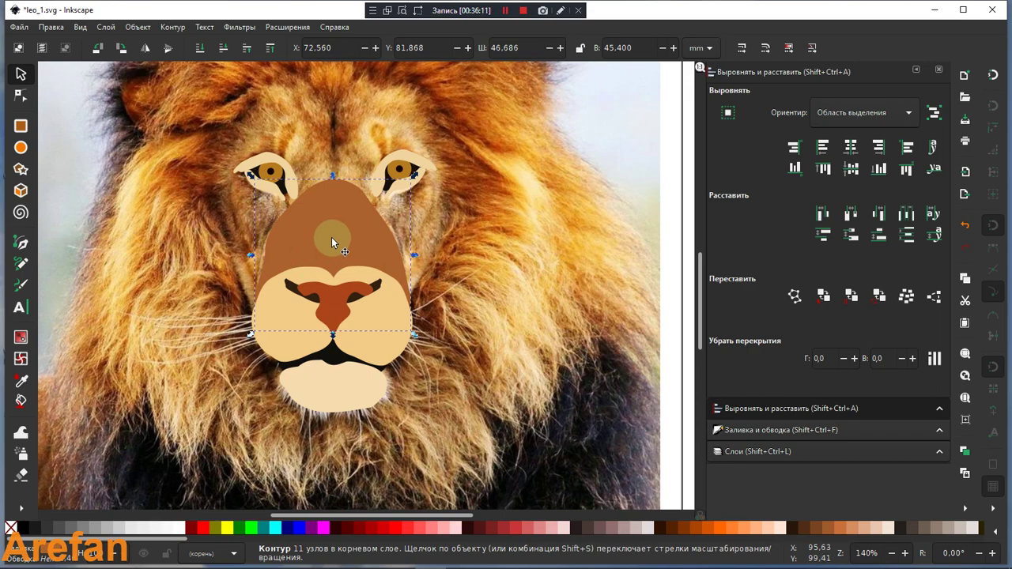
pyautogui.click(332, 238)
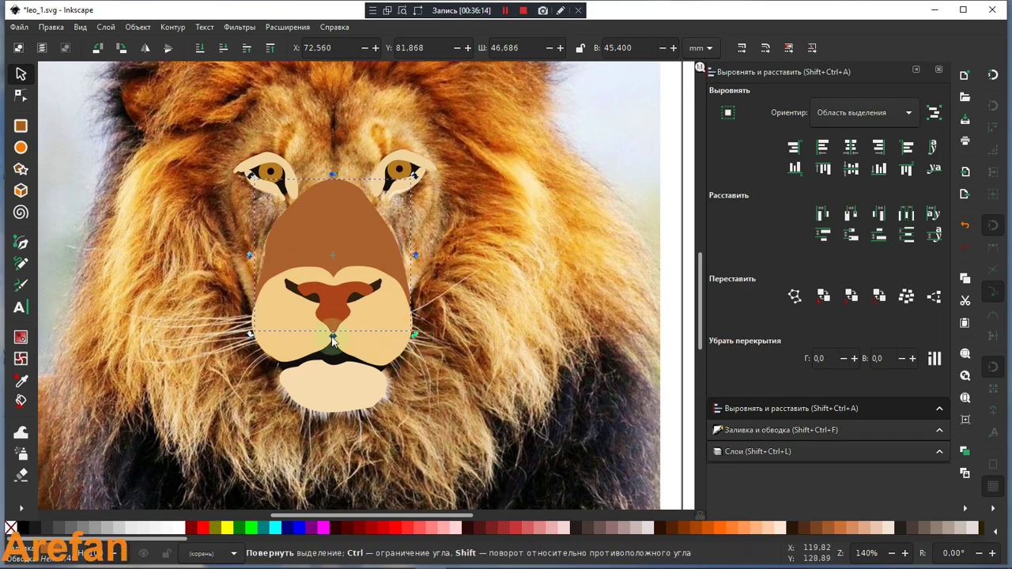
pyautogui.click(325, 255)
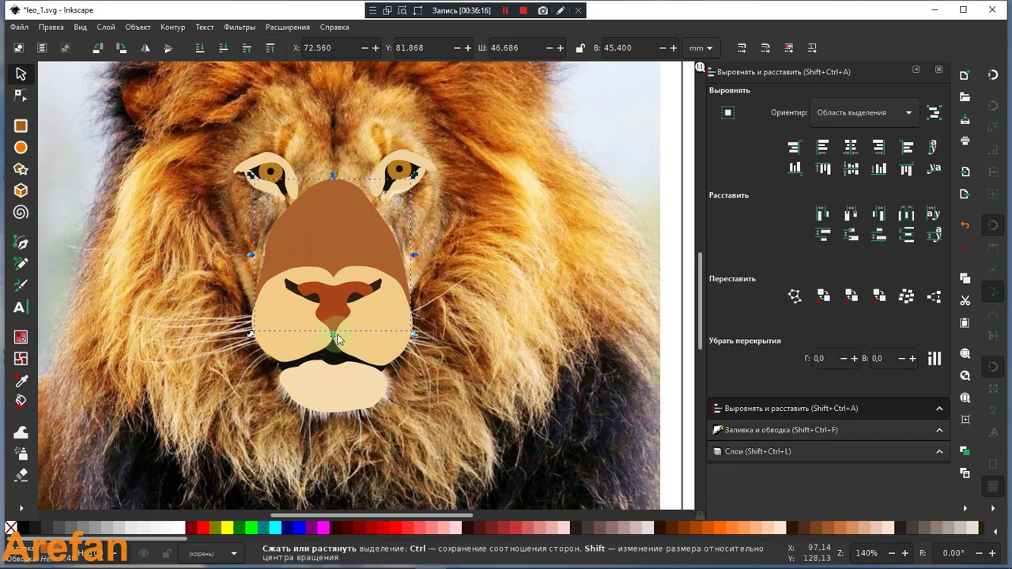
pyautogui.click(509, 11)
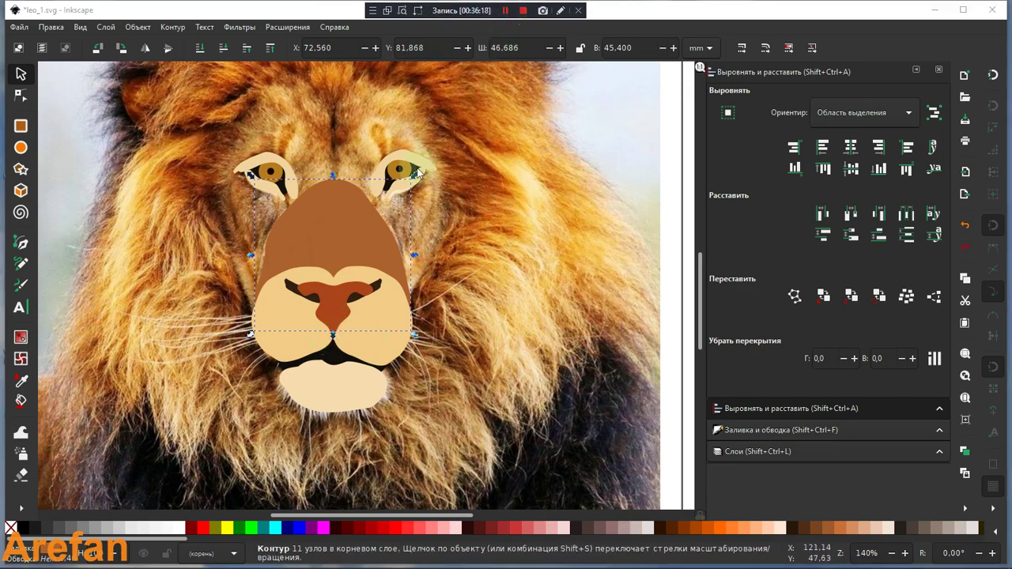
pyautogui.click(344, 212)
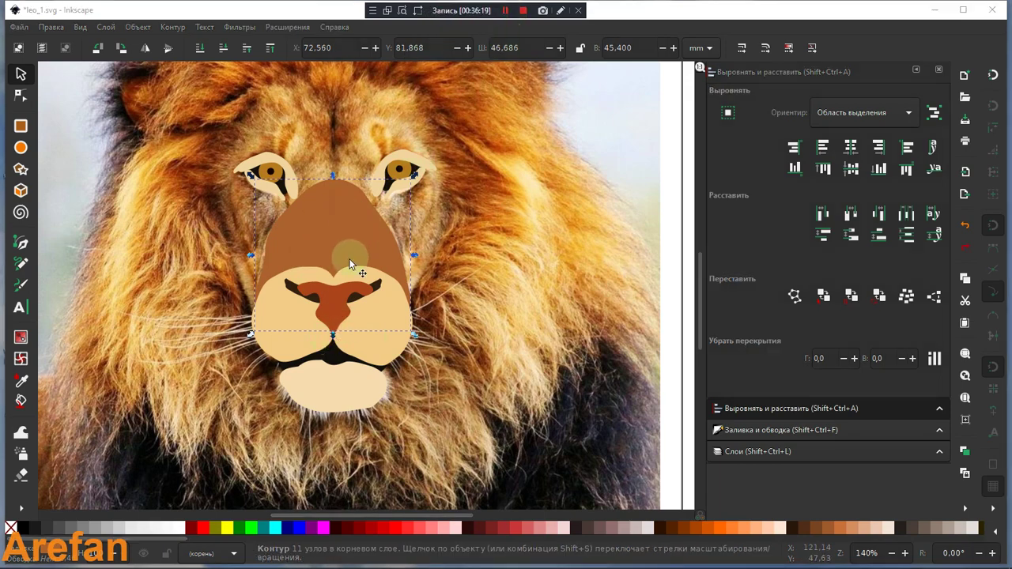
pyautogui.click(332, 336)
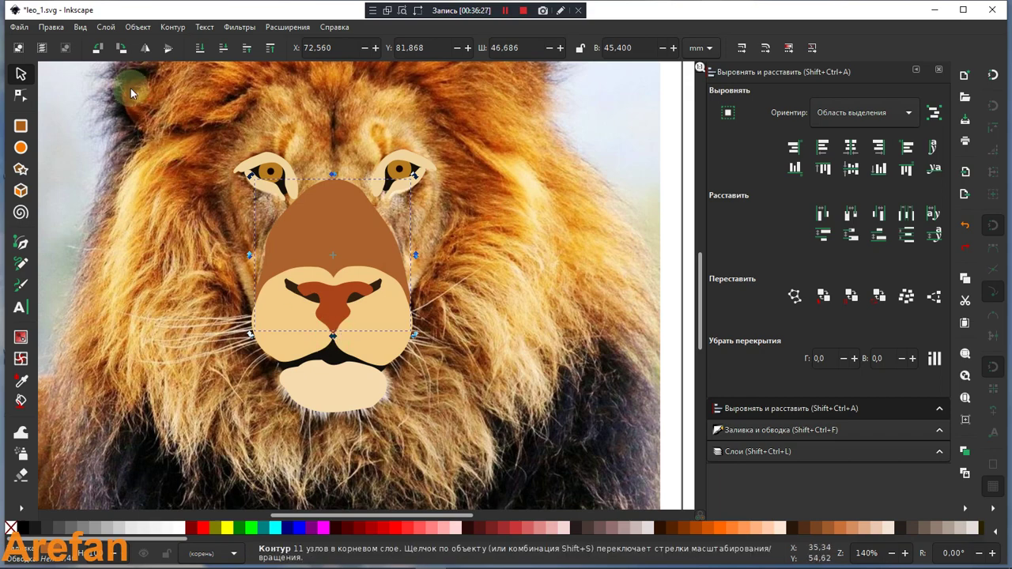
# Test the 18 face shapes at about 75% opacity, then restore them to 100% and deselect
pyautogui.moveTo(130, 88); pyautogui.dragTo(532, 456)
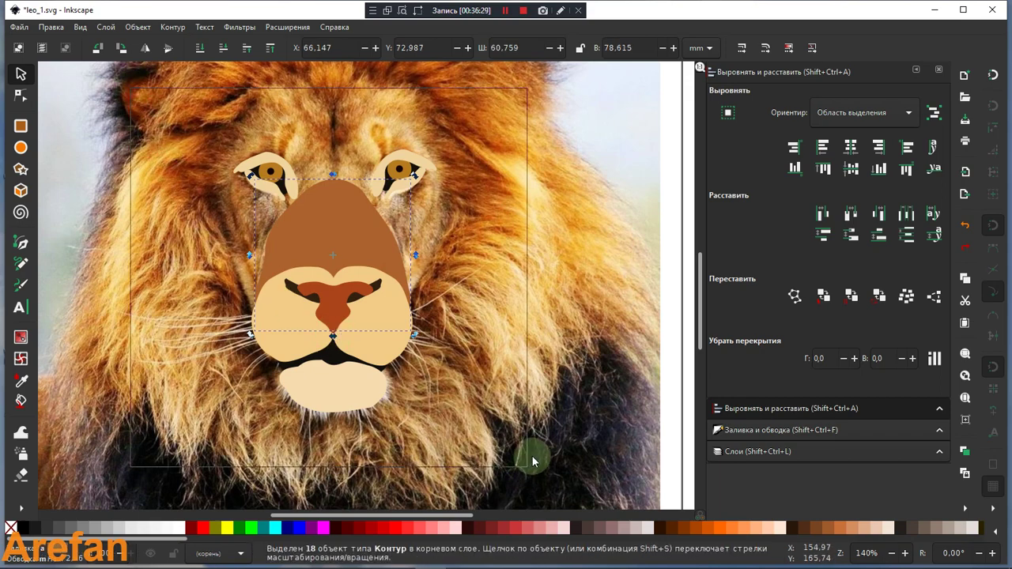
pyautogui.click(751, 430)
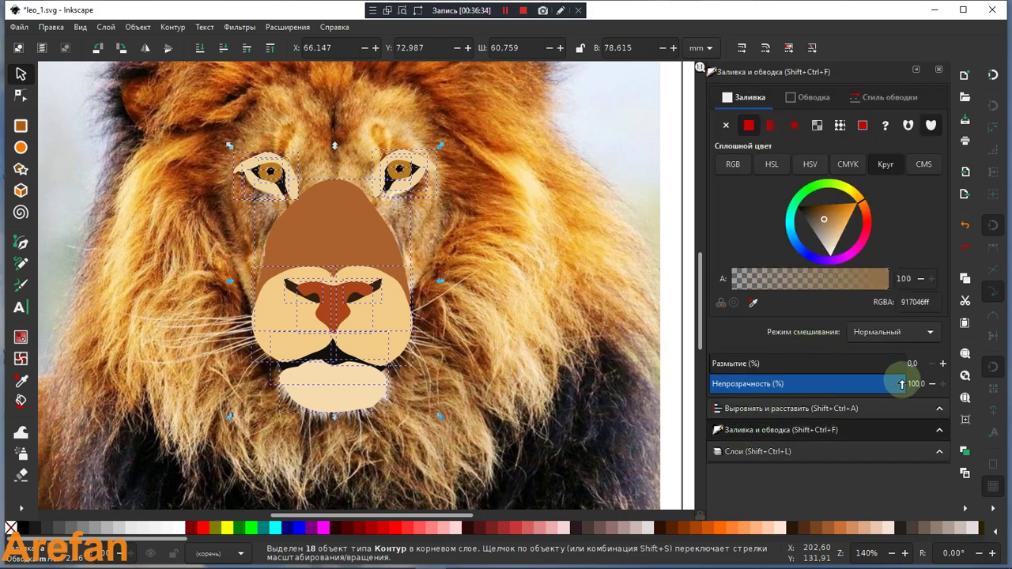
pyautogui.moveTo(903, 383); pyautogui.dragTo(725, 398)
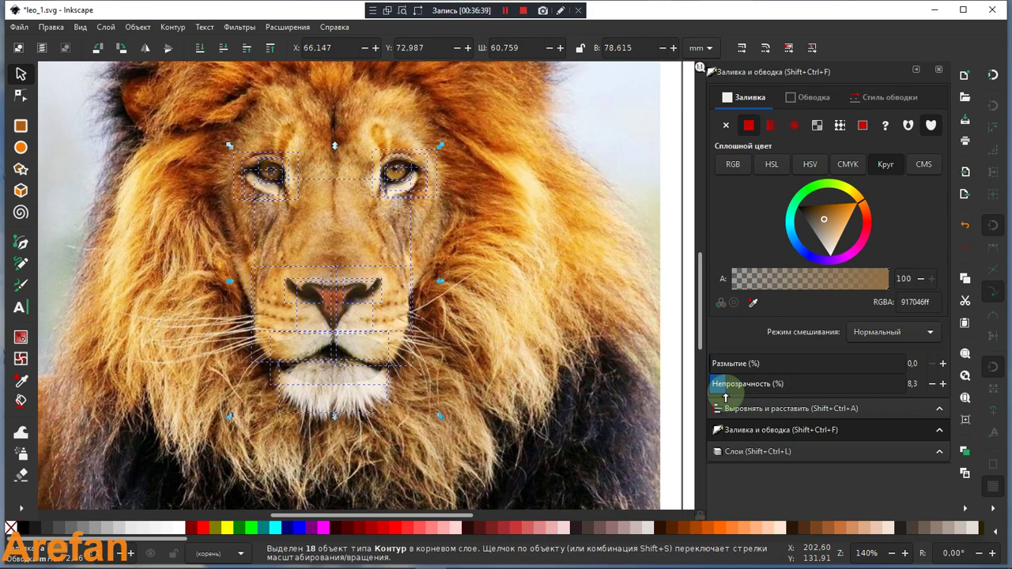
pyautogui.moveTo(725, 392); pyautogui.dragTo(916, 387)
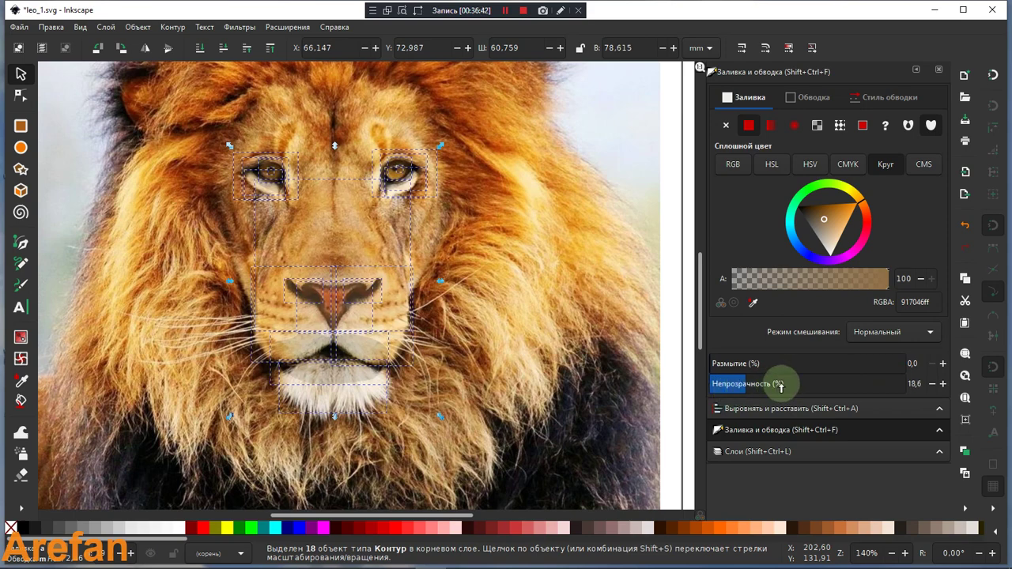
pyautogui.moveTo(311, 234); pyautogui.dragTo(311, 234)
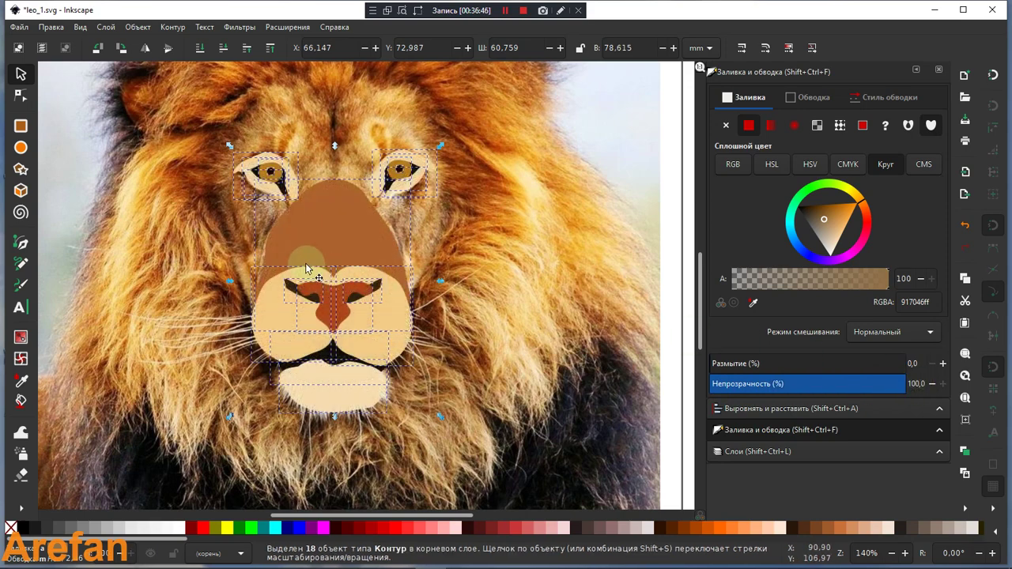
pyautogui.click(308, 236)
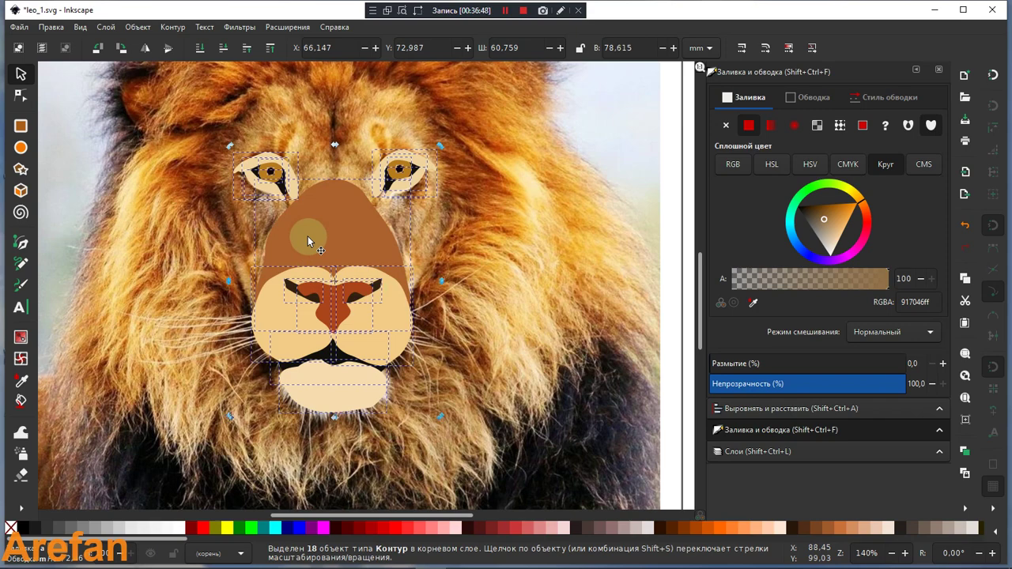
pyautogui.click(299, 243)
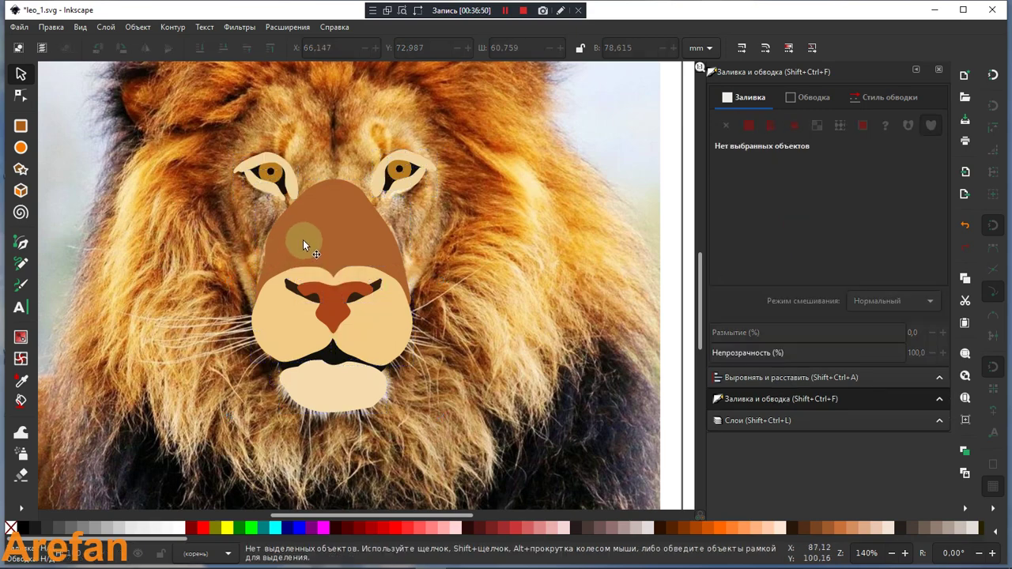
# Shrink the brown forehead shape from the bottom and both sides, then lower it three levels
pyautogui.click(303, 241)
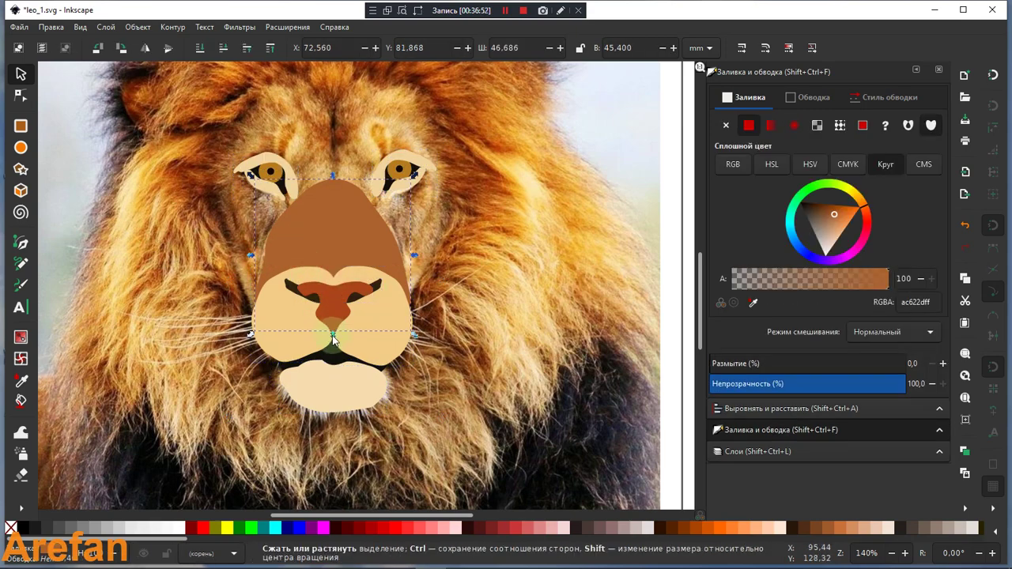
pyautogui.moveTo(332, 338); pyautogui.dragTo(332, 299)
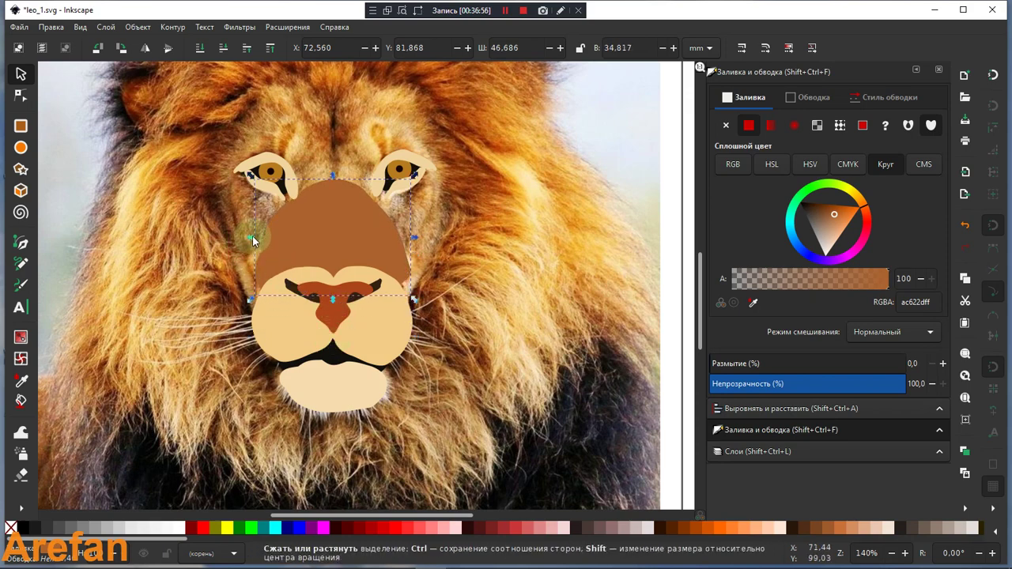
pyautogui.moveTo(250, 237); pyautogui.dragTo(261, 236)
pyautogui.moveTo(414, 237); pyautogui.dragTo(403, 247)
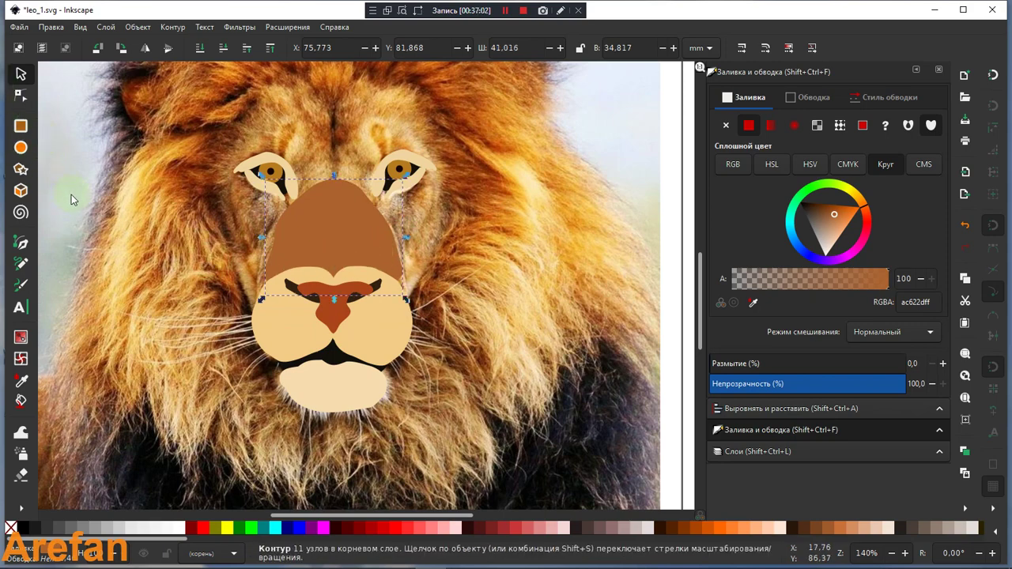
pyautogui.click(243, 49)
pyautogui.click(243, 49)
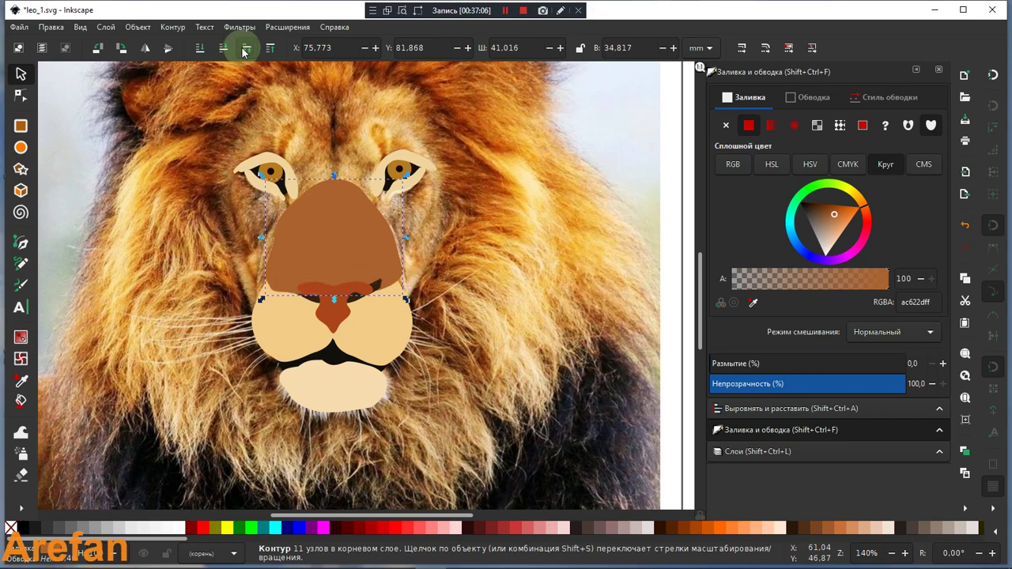
pyautogui.click(243, 50)
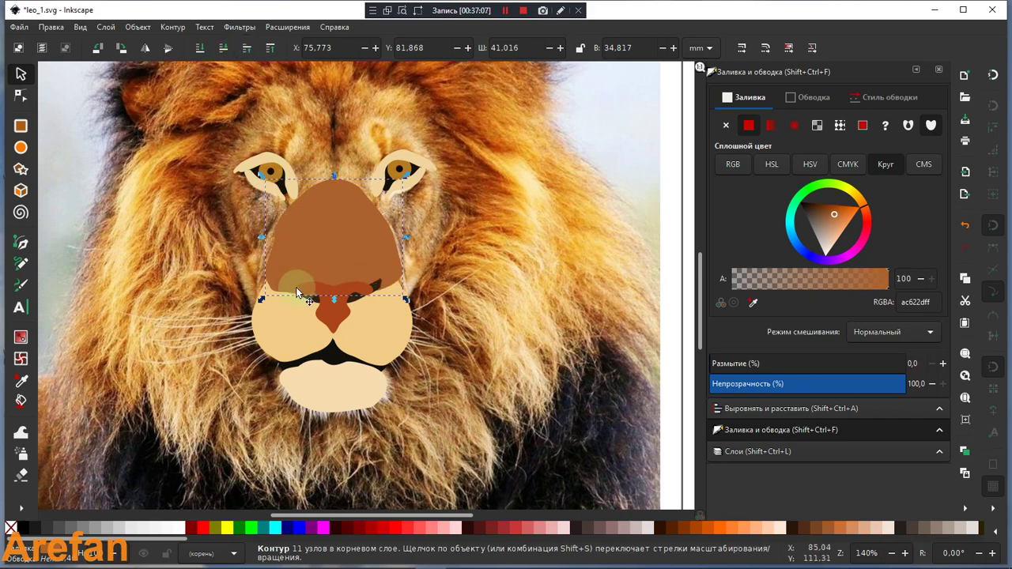
# Re-stack the brown shape: send it to the bottom, then raise it three levels above the photo
pyautogui.click(336, 312)
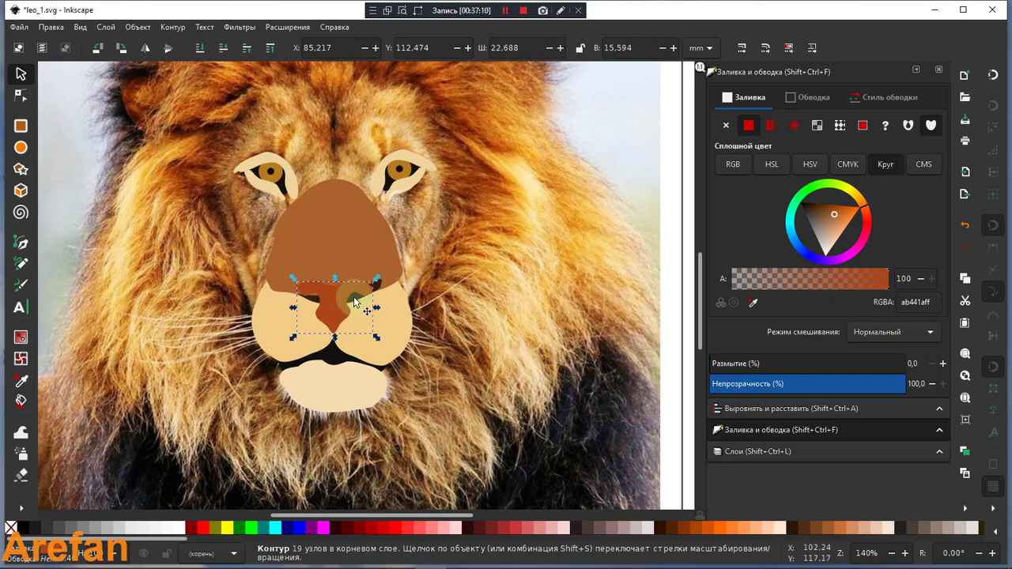
pyautogui.press('Delete')
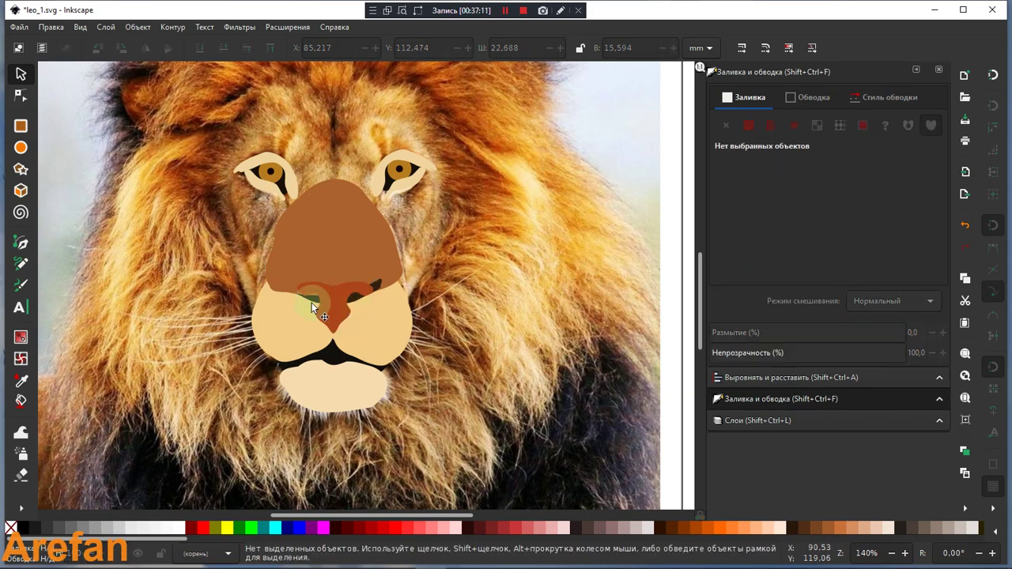
pyautogui.click(333, 303)
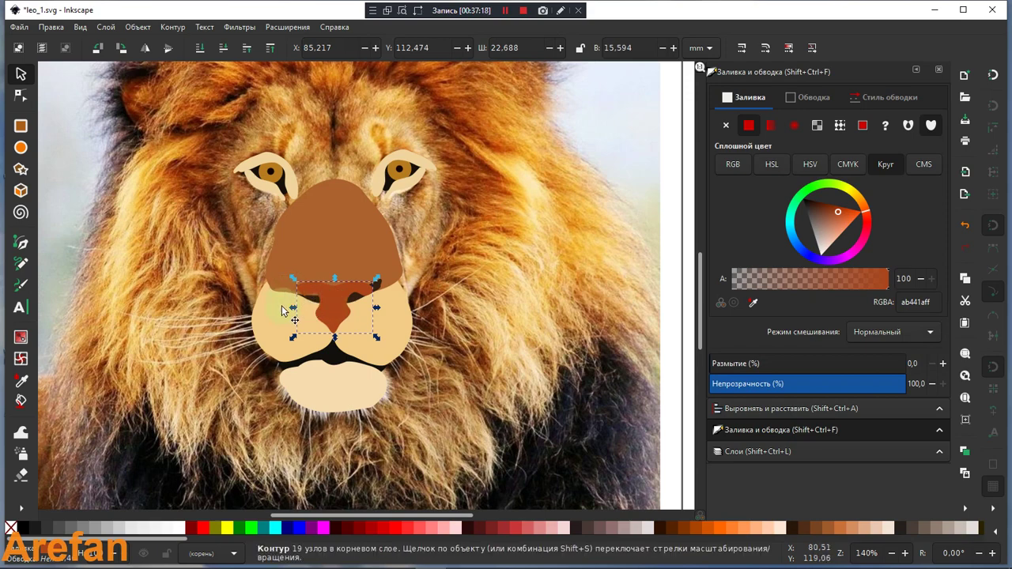
pyautogui.click(295, 255)
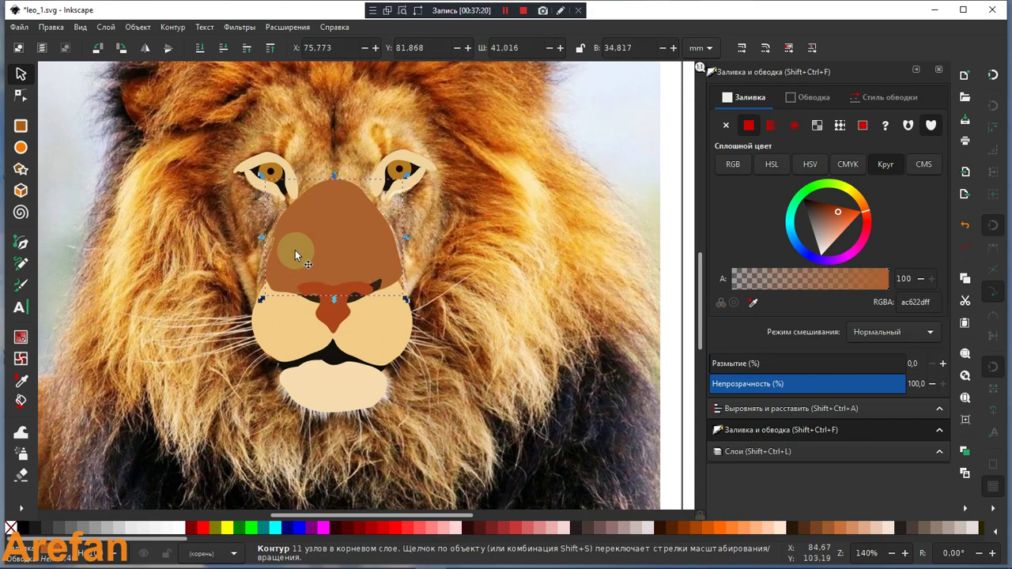
pyautogui.click(199, 50)
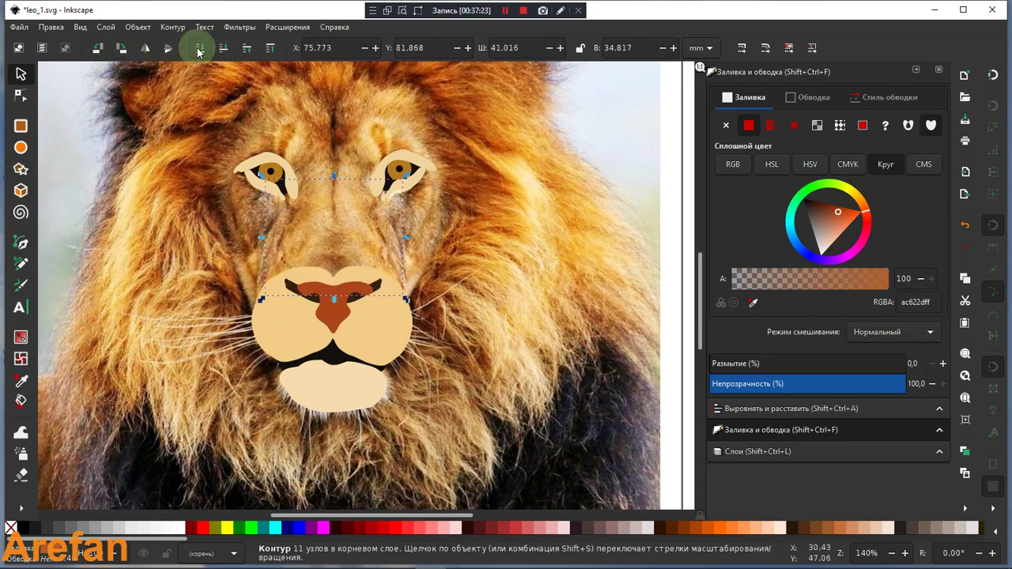
pyautogui.click(248, 50)
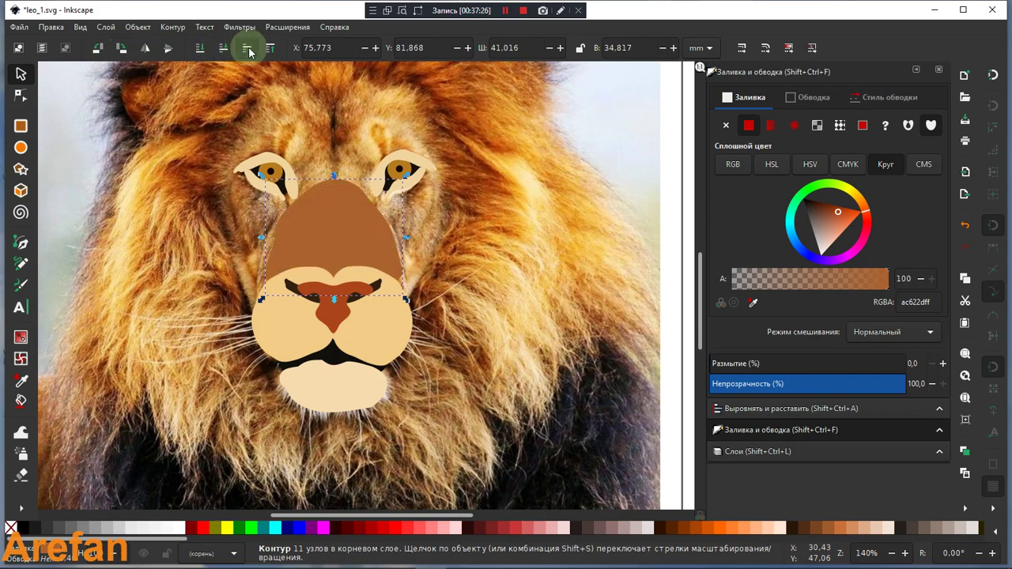
pyautogui.click(248, 49)
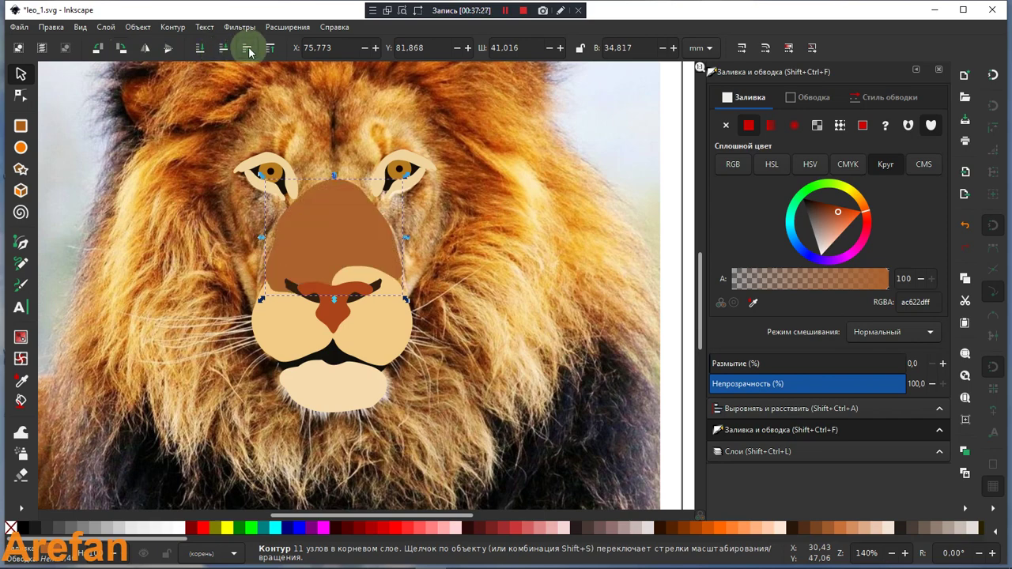
pyautogui.click(247, 50)
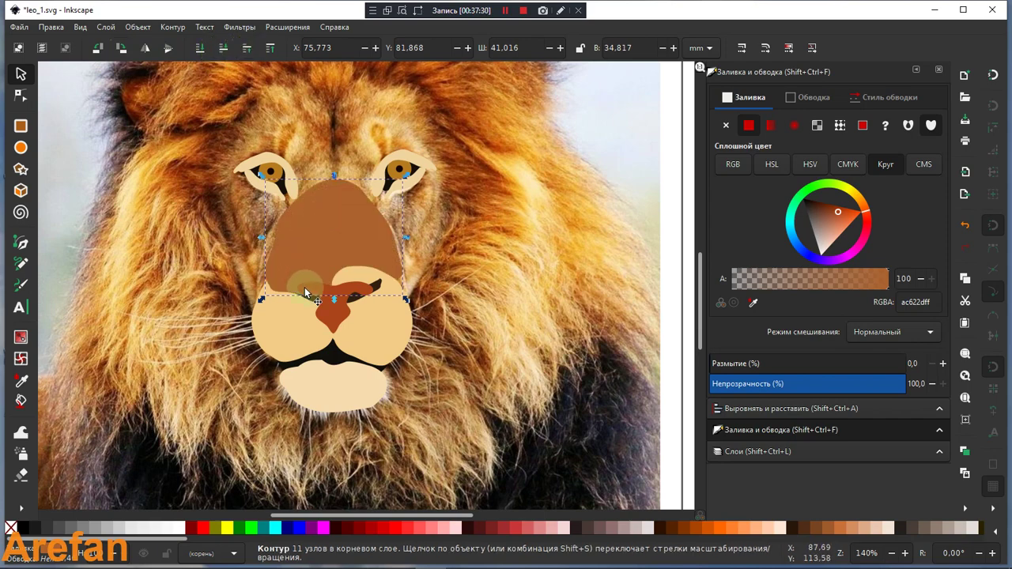
# Lower the beige right muzzle one level and trim the brown shape to 39.693 × 34.817 mm
pyautogui.click(356, 275)
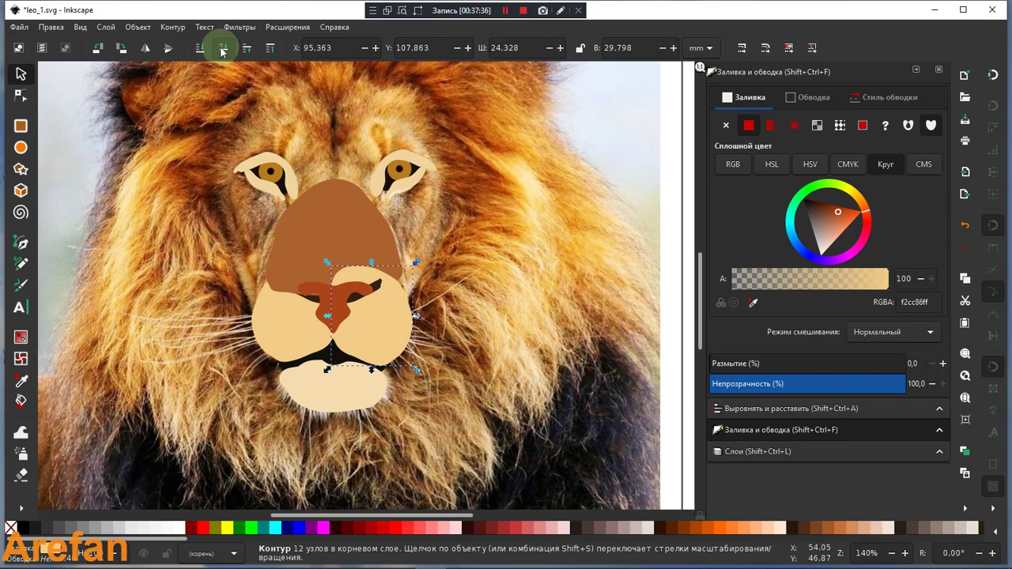
pyautogui.click(221, 49)
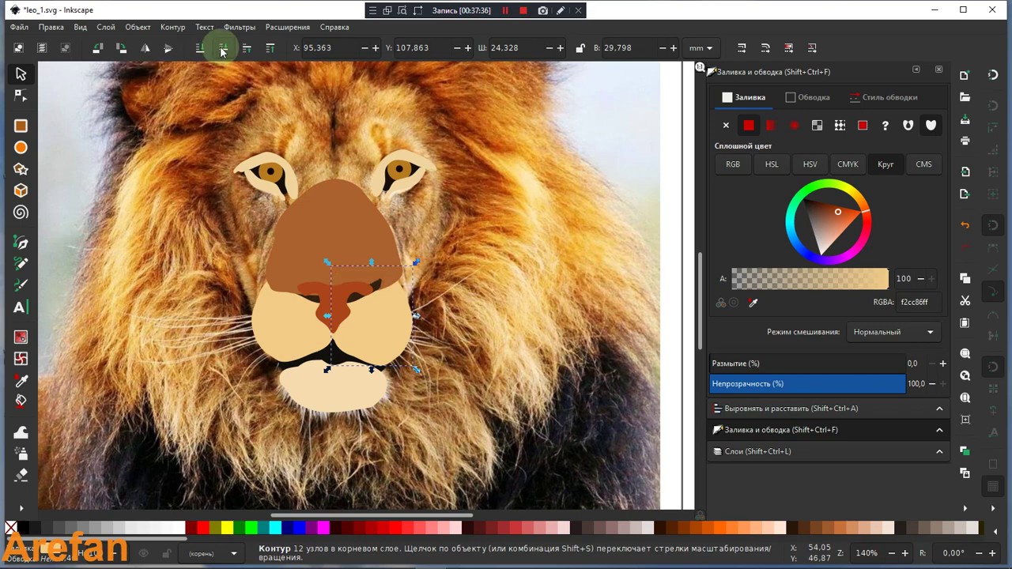
pyautogui.click(316, 296)
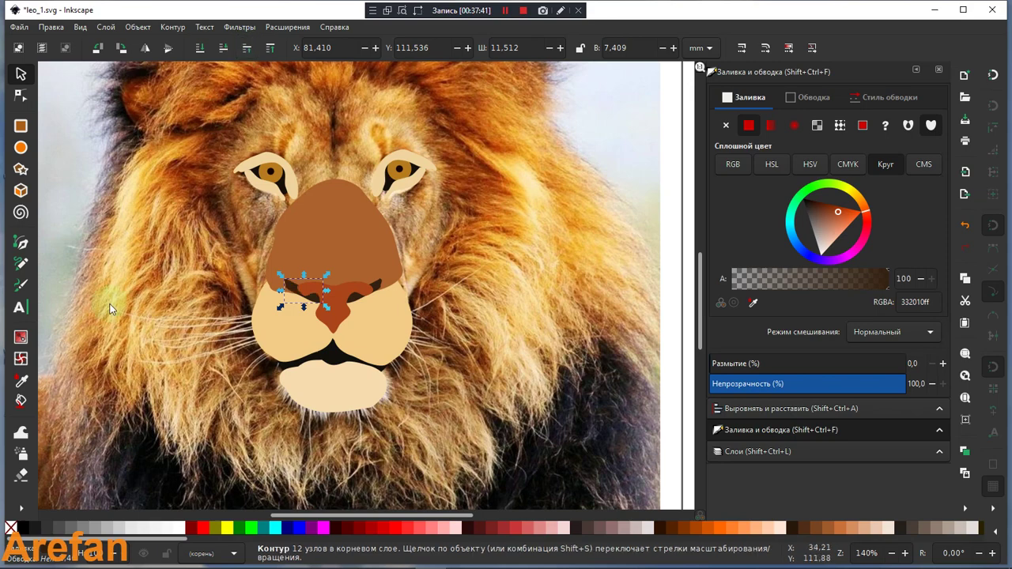
pyautogui.click(280, 242)
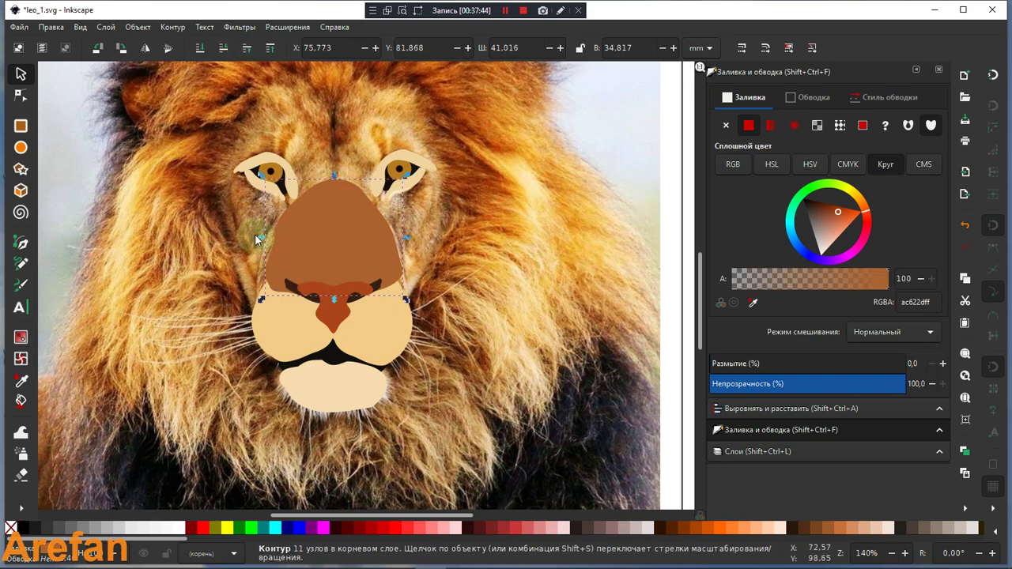
pyautogui.moveTo(259, 237); pyautogui.dragTo(263, 237)
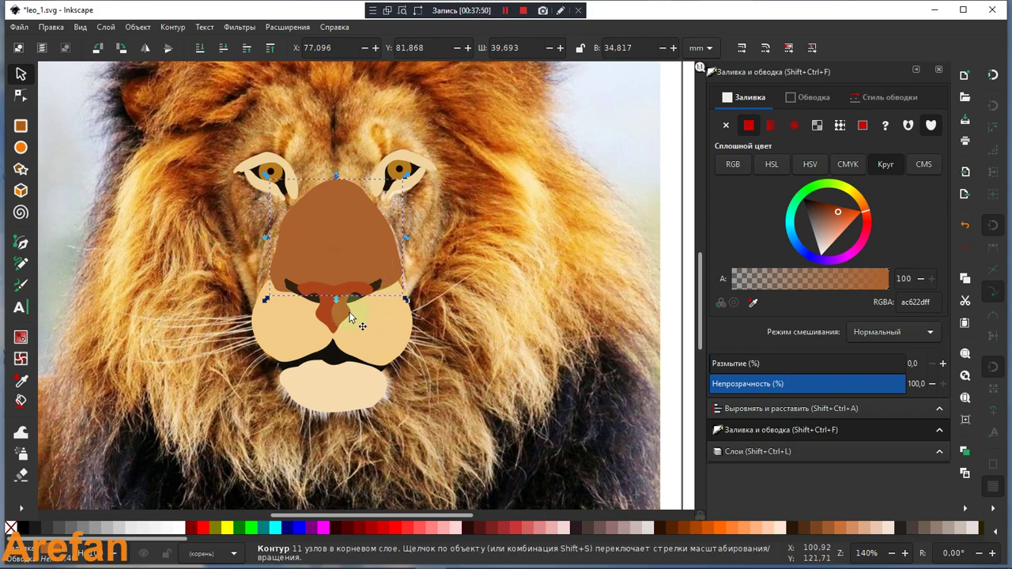
pyautogui.moveTo(350, 243); pyautogui.dragTo(350, 244)
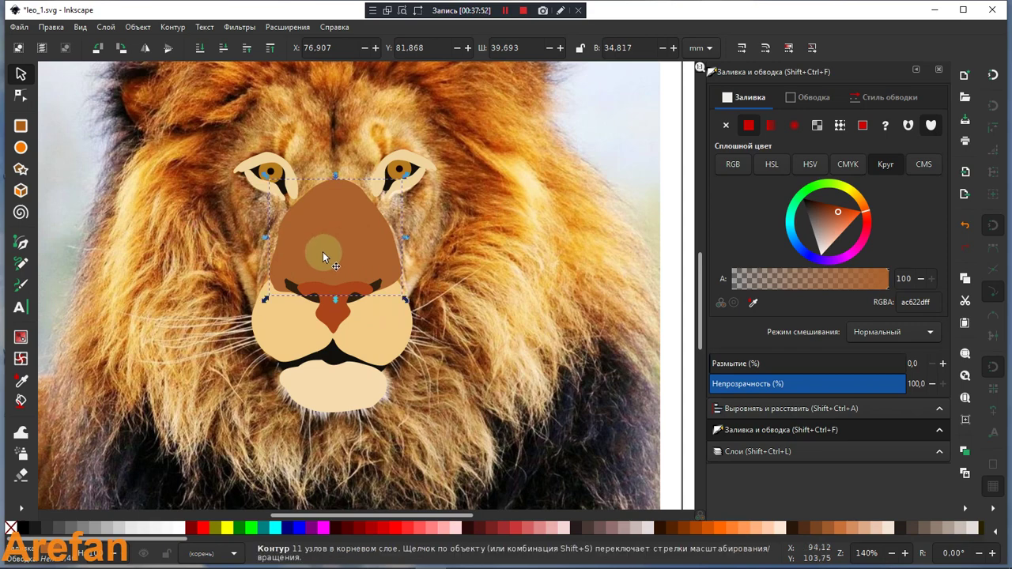
# Pull the brown dome's upper-left node down and outward to reshape that edge
pyautogui.click(19, 98)
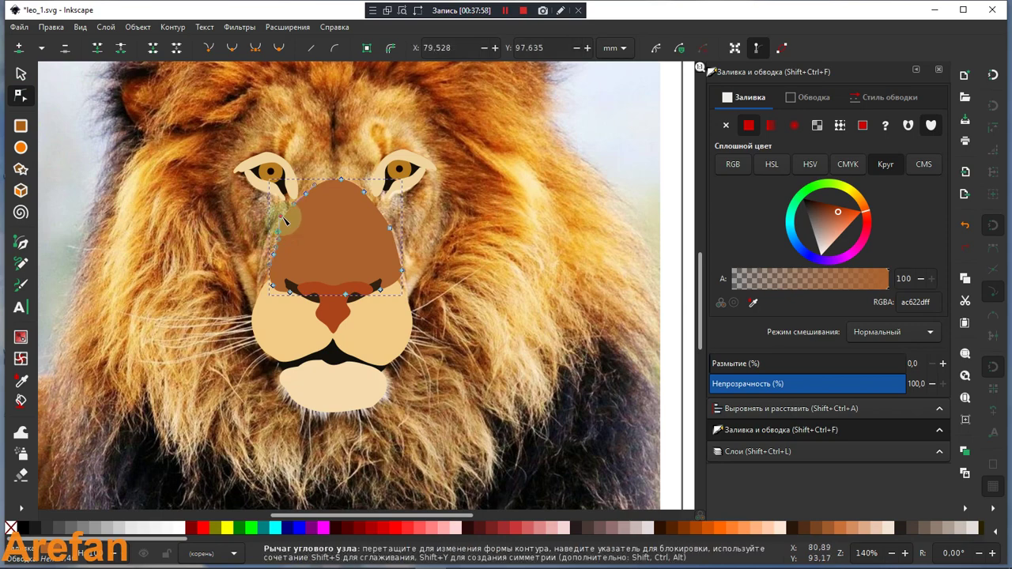
pyautogui.moveTo(286, 221)
pyautogui.mouseDown()
pyautogui.moveTo(283, 251)
pyautogui.moveTo(273, 253)
pyautogui.mouseUp()
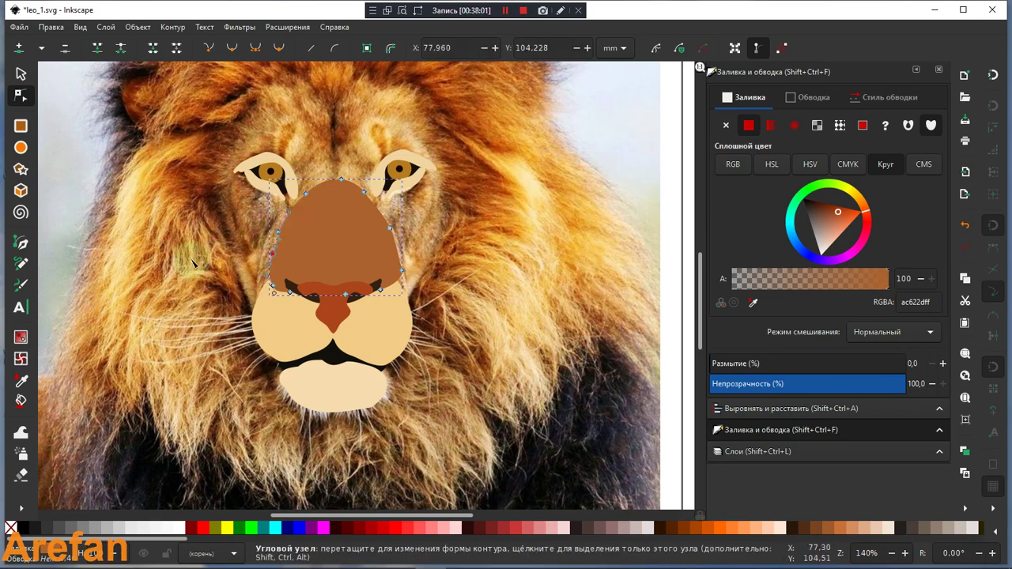
pyautogui.click(98, 268)
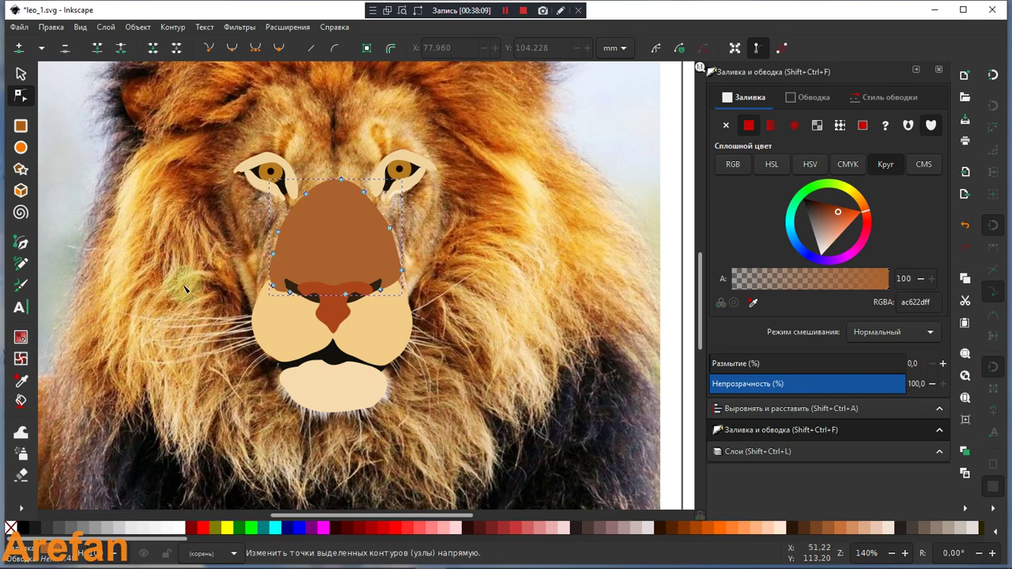
pyautogui.scroll(1, 178, 314)
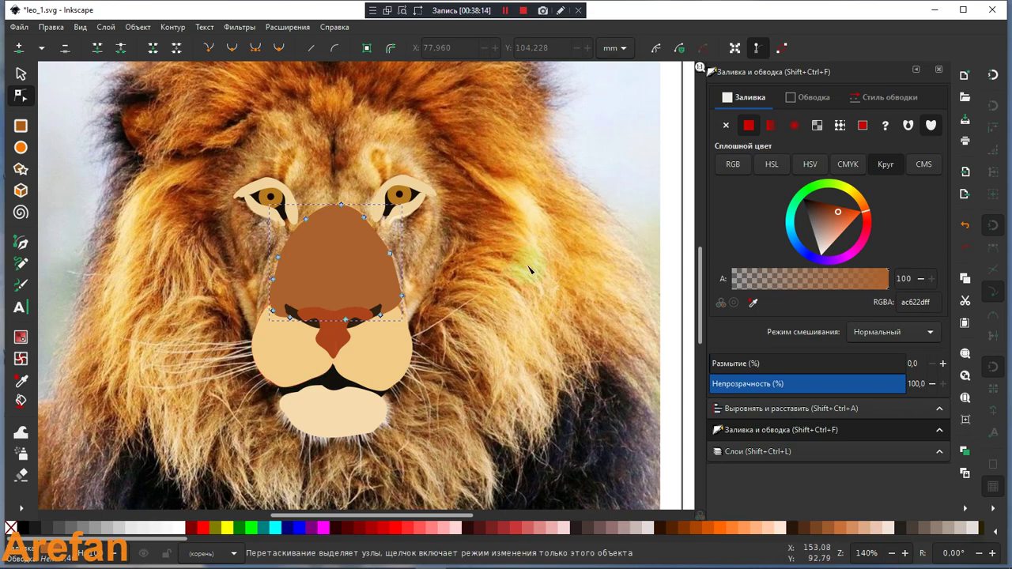
pyautogui.scroll(-1, 383, 442)
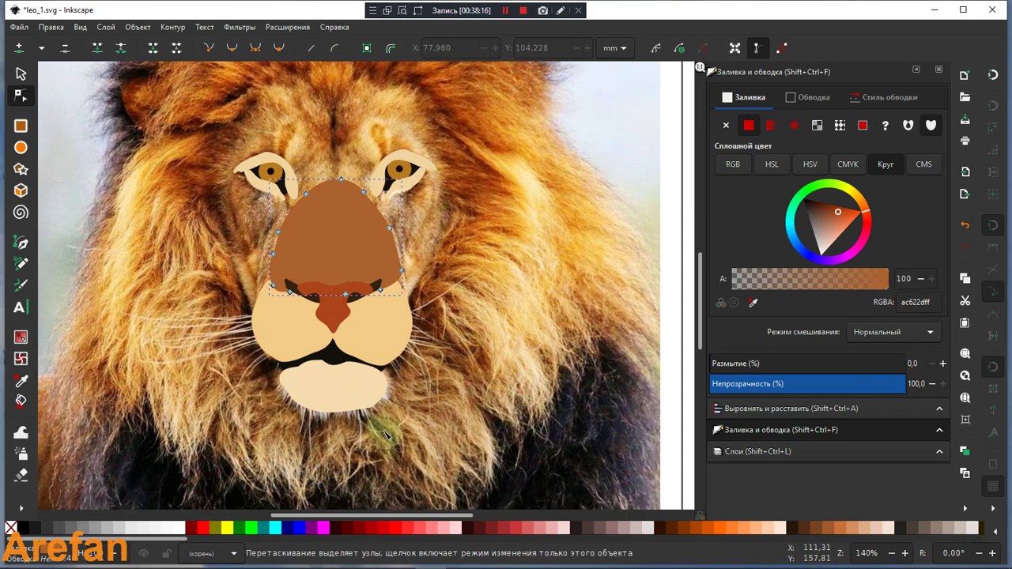